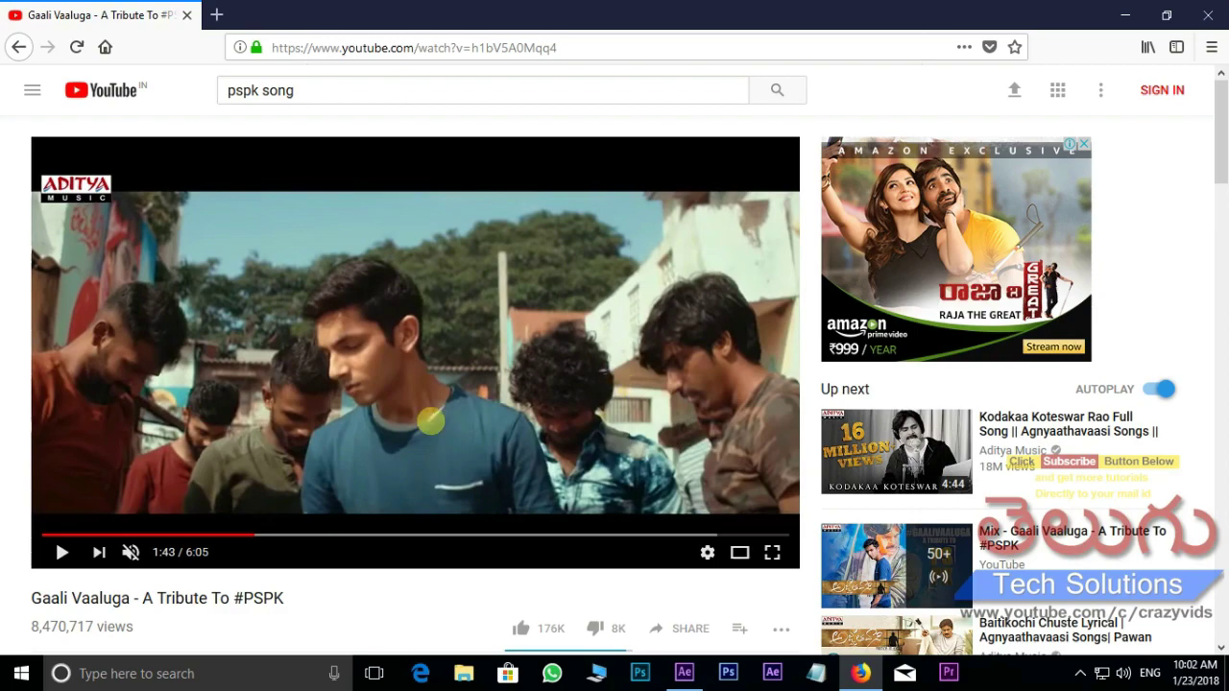
Play the Gaali Vaaluga tribute video on YouTube and pause it at 1:54.
{"action": "left_click", "coordinate": [60, 551]}
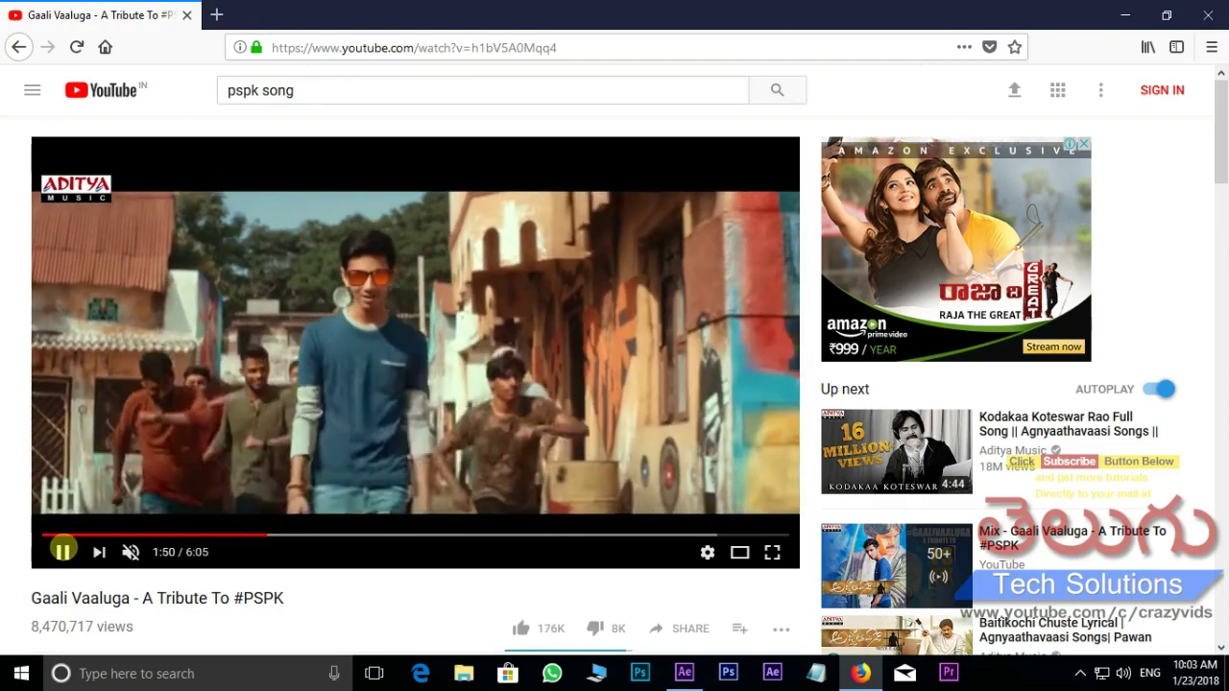
{"action": "left_click", "coordinate": [61, 551]}
{"action": "left_click", "coordinate": [267, 535]}
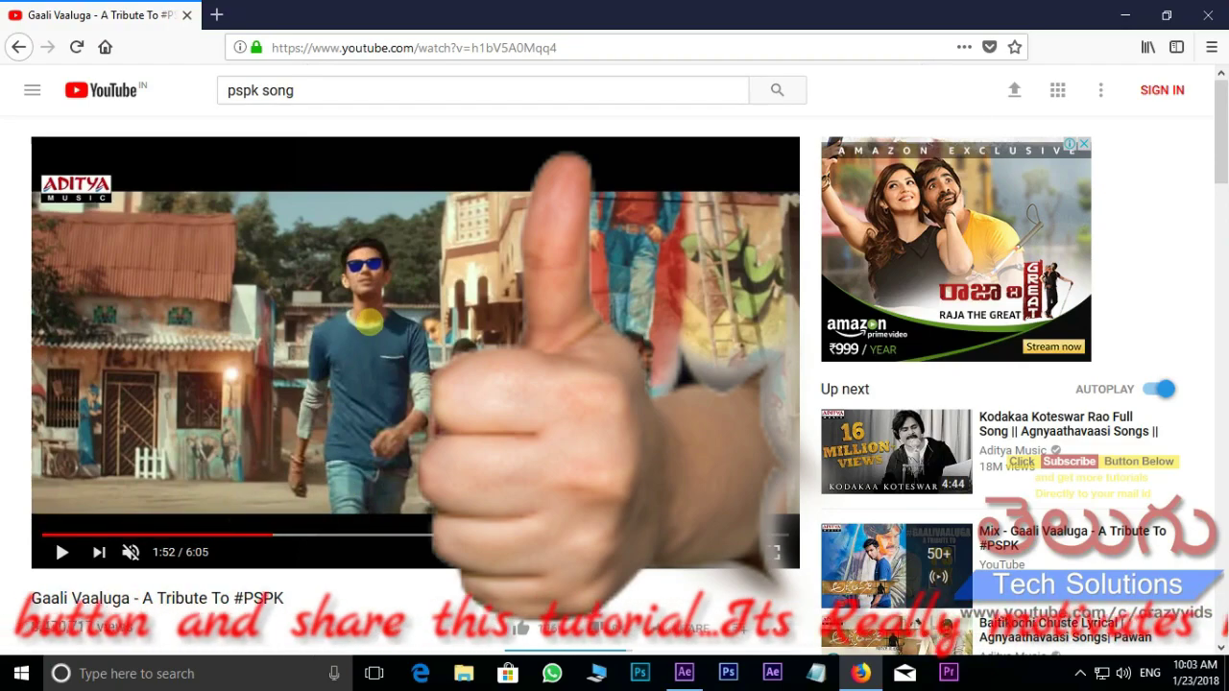
{"action": "left_click", "coordinate": [276, 535]}
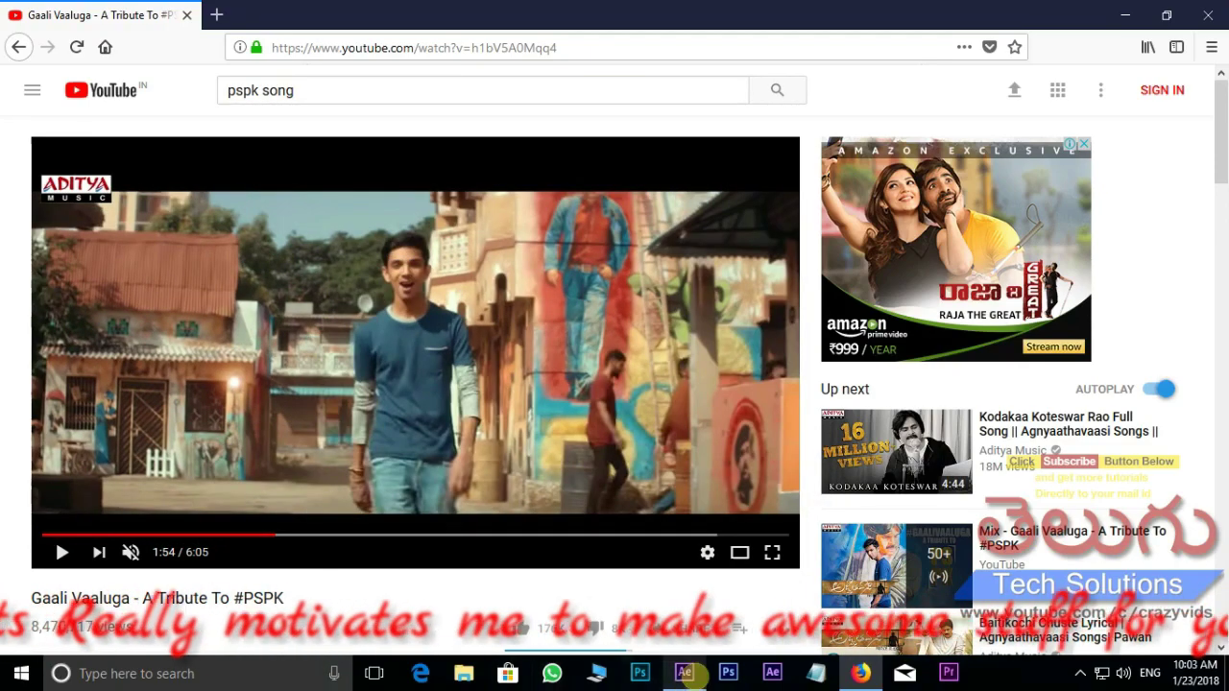
{"action": "left_click", "coordinate": [685, 672]}
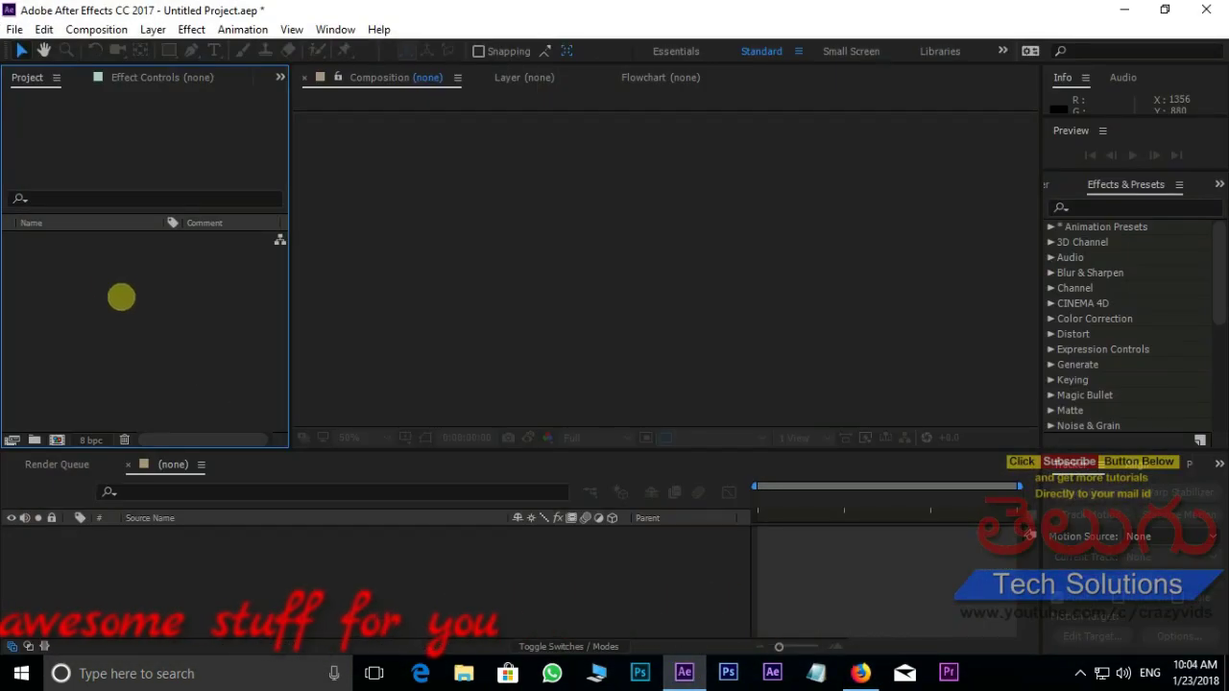
Import Gaali Vaaluga - A Tribute To #PSPK.mp4 and drag it into the Timeline to create a matching composition.
{"action": "double_click", "coordinate": [121, 299]}
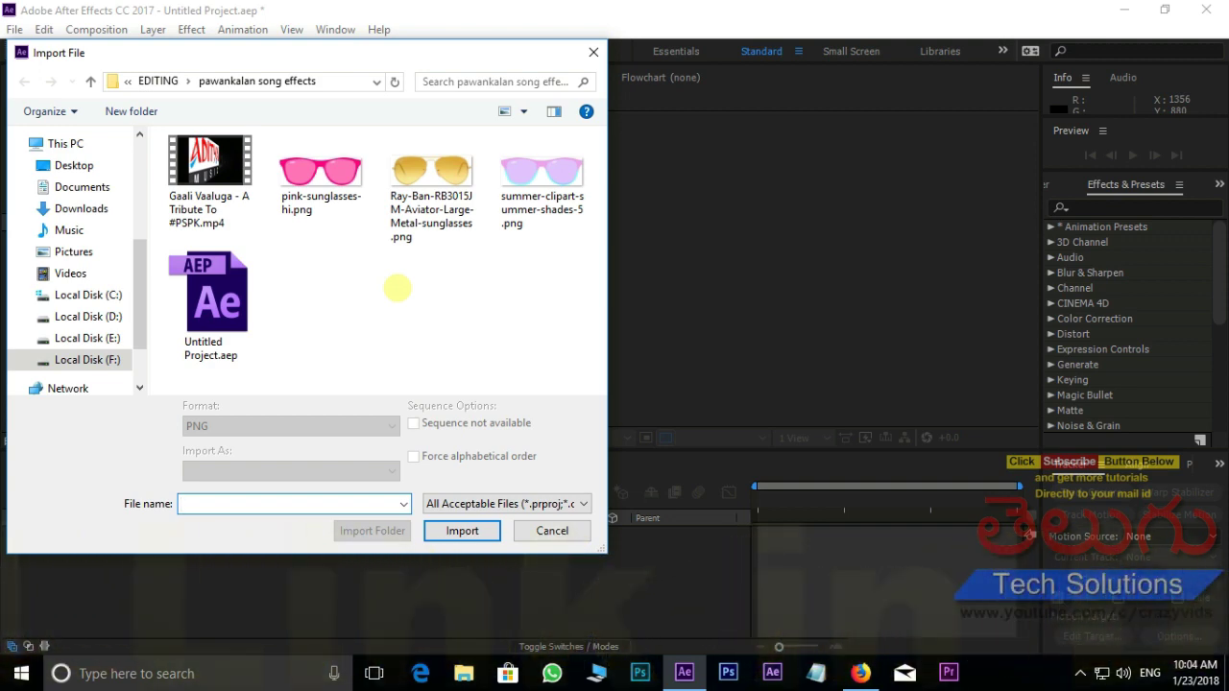
{"action": "left_click", "coordinate": [216, 173]}
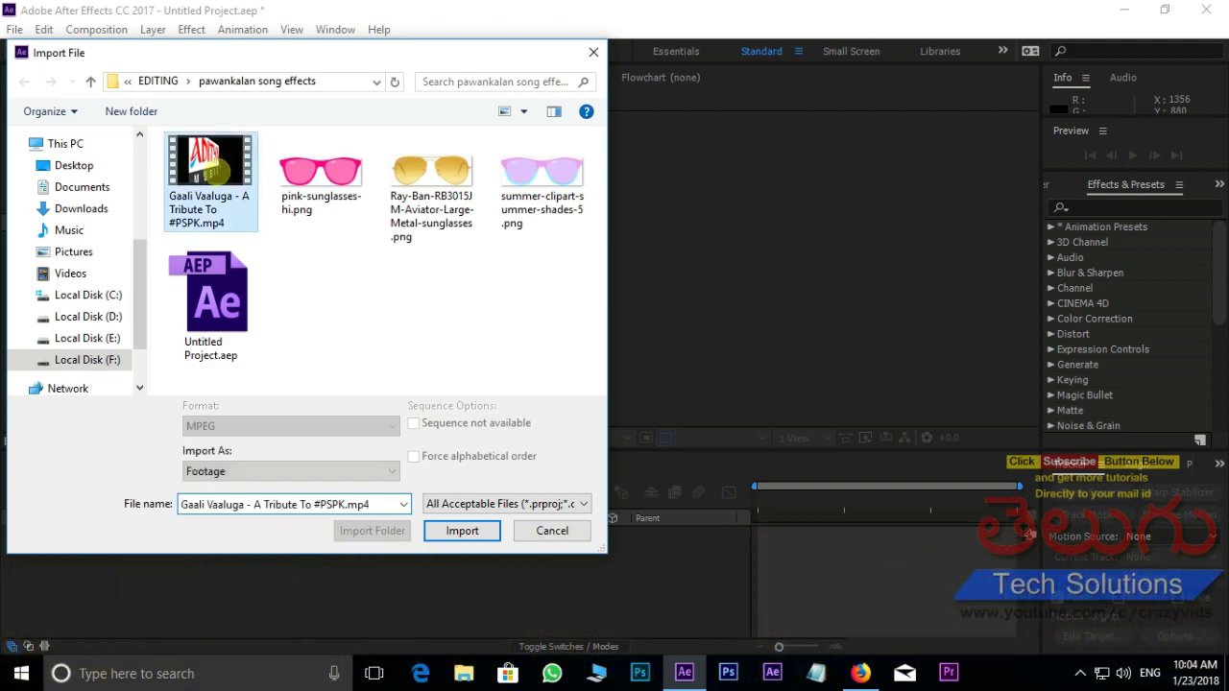
{"action": "left_click", "coordinate": [461, 531]}
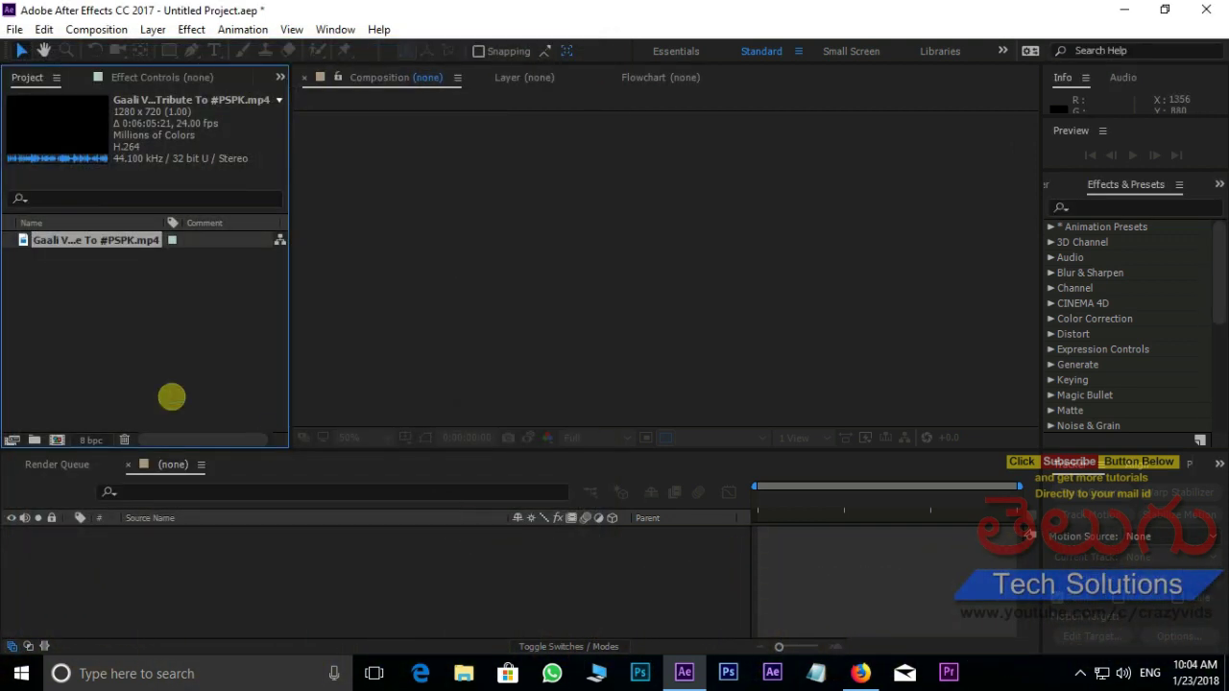
{"action": "left_click_drag", "start_coordinate": [173, 571], "coordinate": [231, 592]}
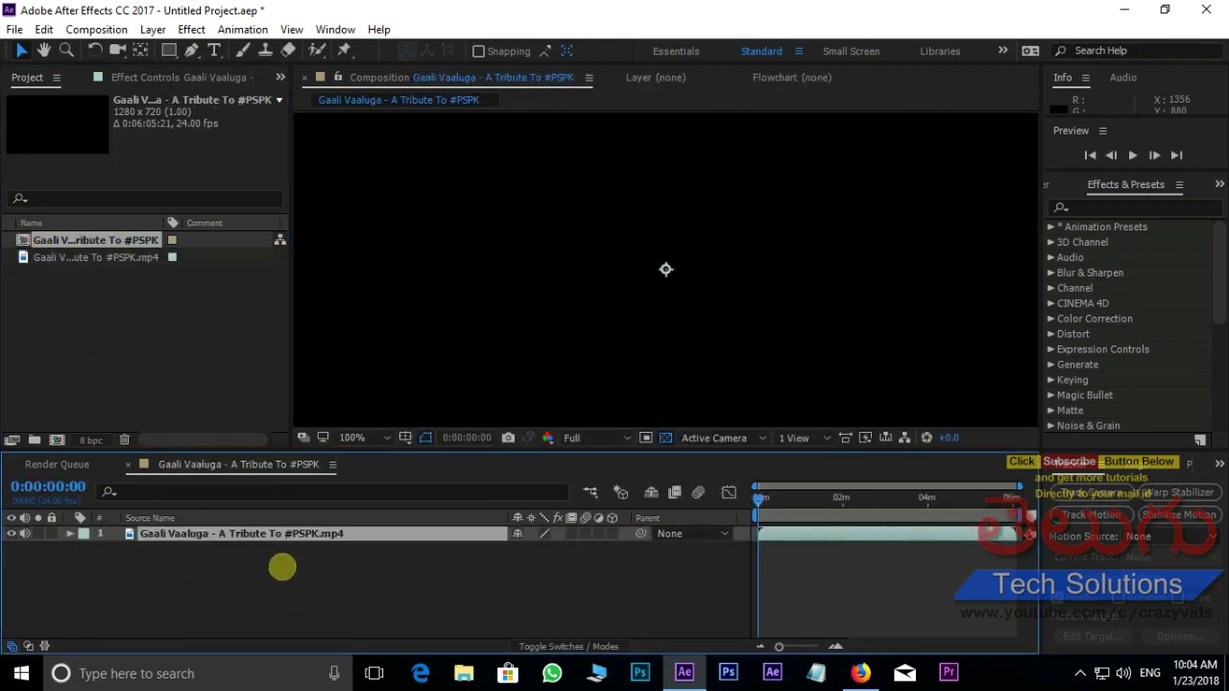
Scrub the playhead to 0:01:44:06, the singers' close-up frame.
{"action": "left_click_drag", "start_coordinate": [759, 499], "coordinate": [830, 498]}
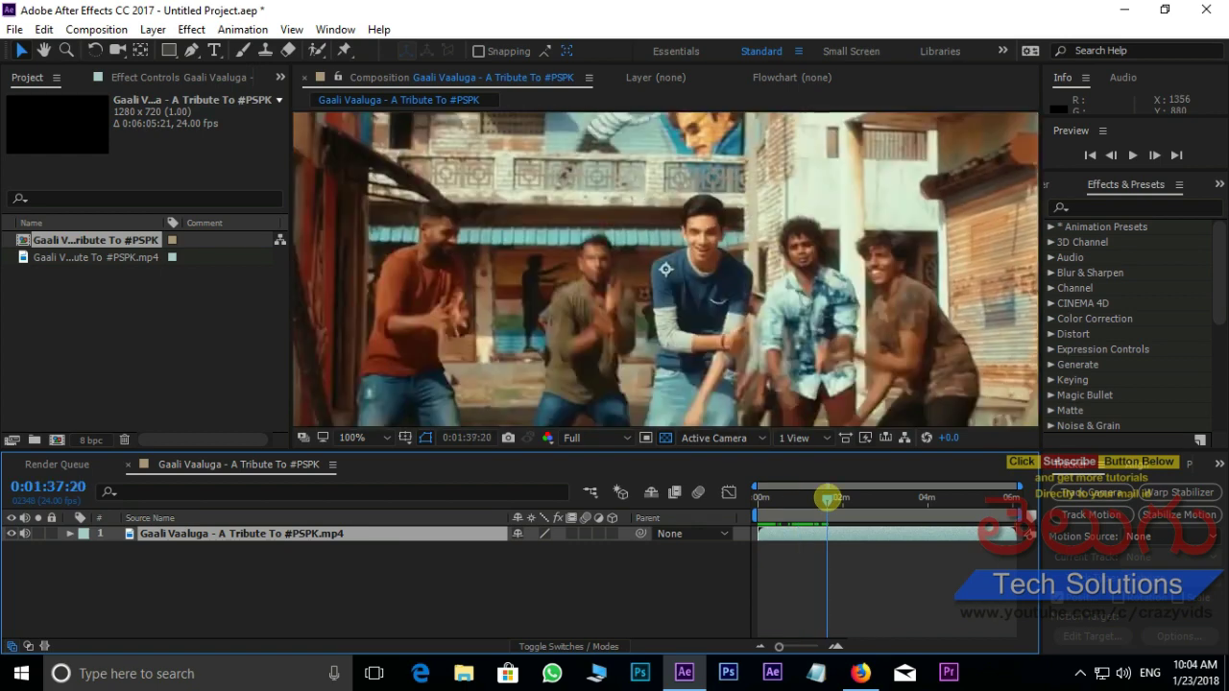
{"action": "left_click_drag", "start_coordinate": [831, 498], "coordinate": [816, 500]}
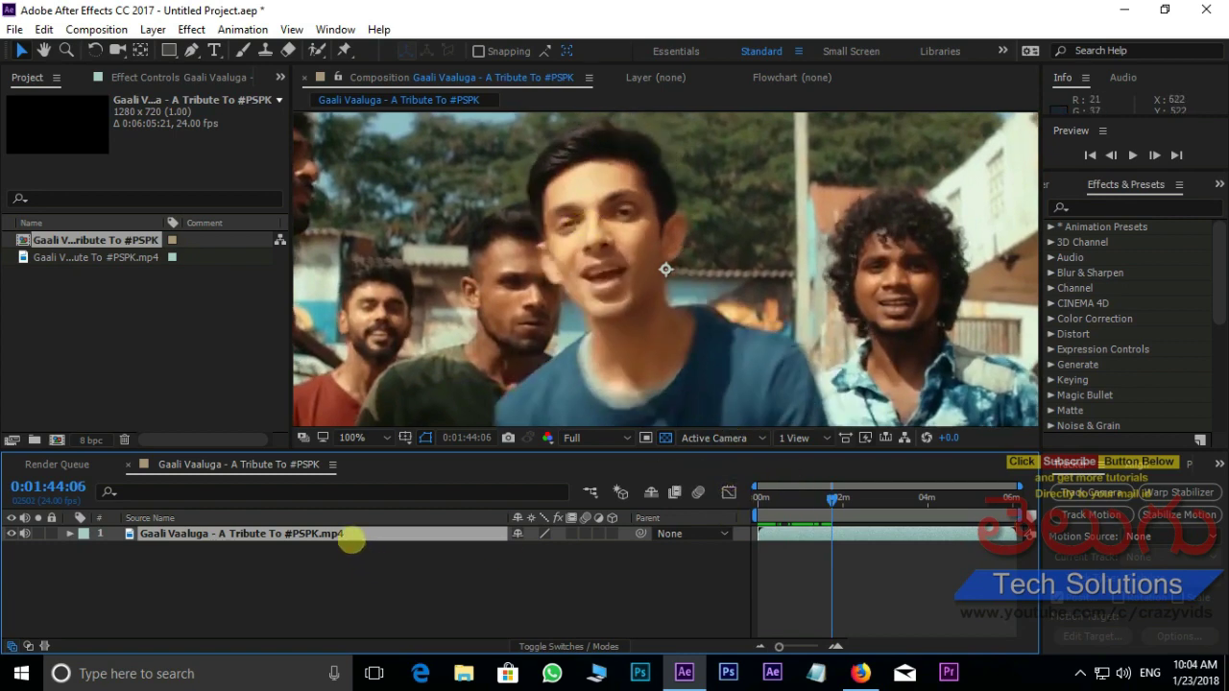
{"action": "left_click", "coordinate": [43, 30]}
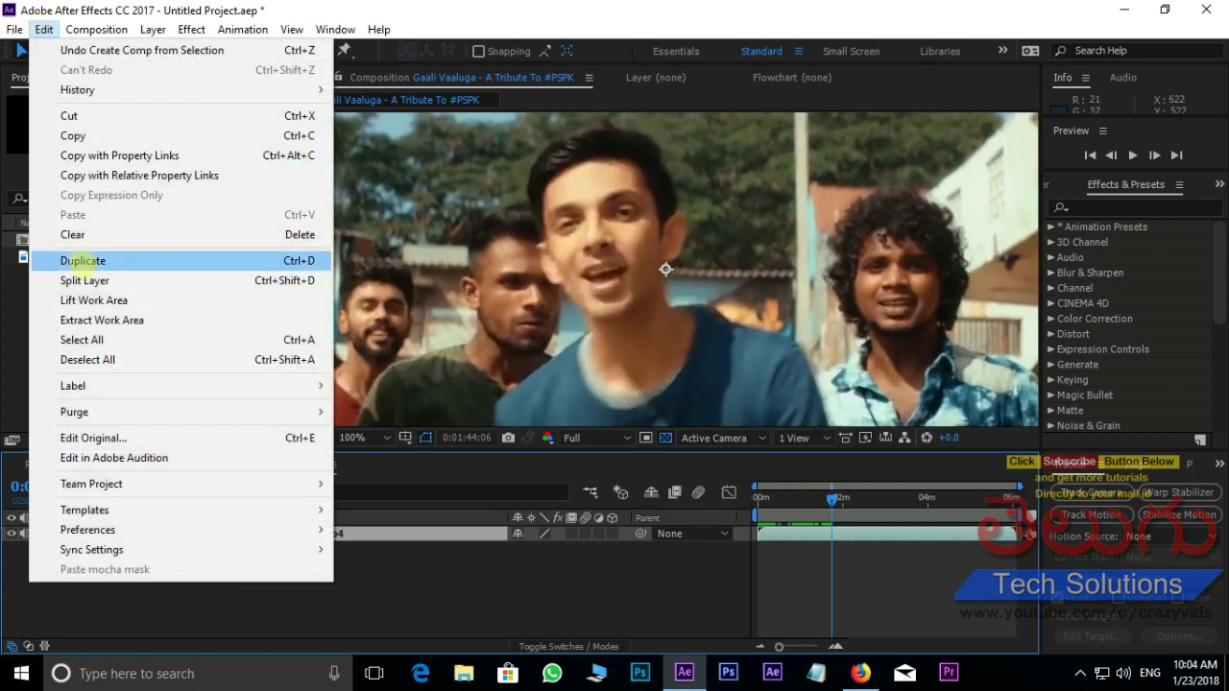
Split the layer at 0:01:44:06, delete the earlier part, and start the work area there.
{"action": "left_click", "coordinate": [81, 281]}
{"action": "left_click", "coordinate": [274, 572]}
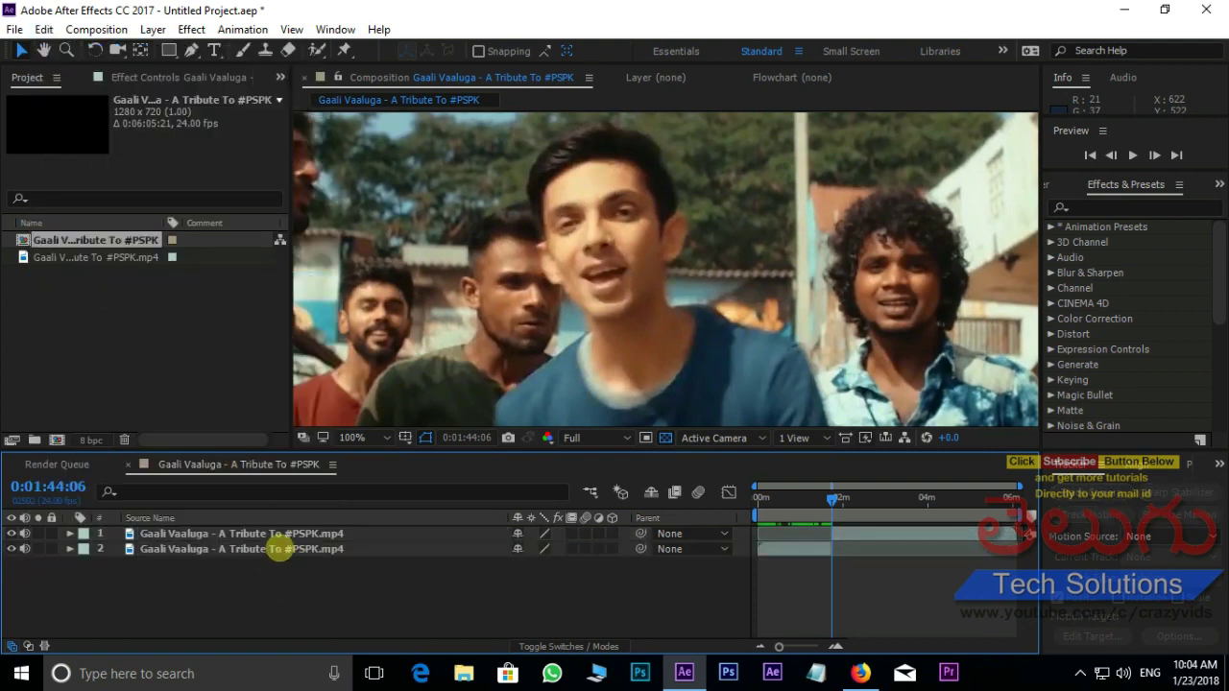
{"action": "left_click", "coordinate": [278, 550]}
{"action": "key", "text": "Delete"}
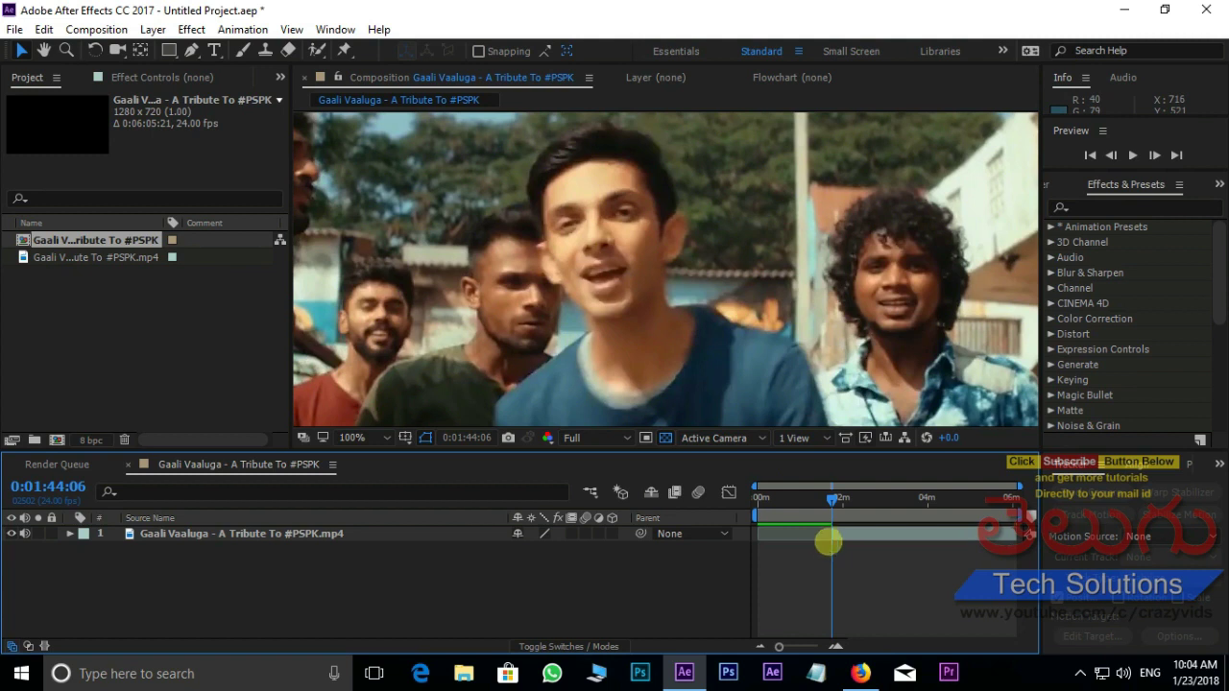
{"action": "key", "text": "b"}
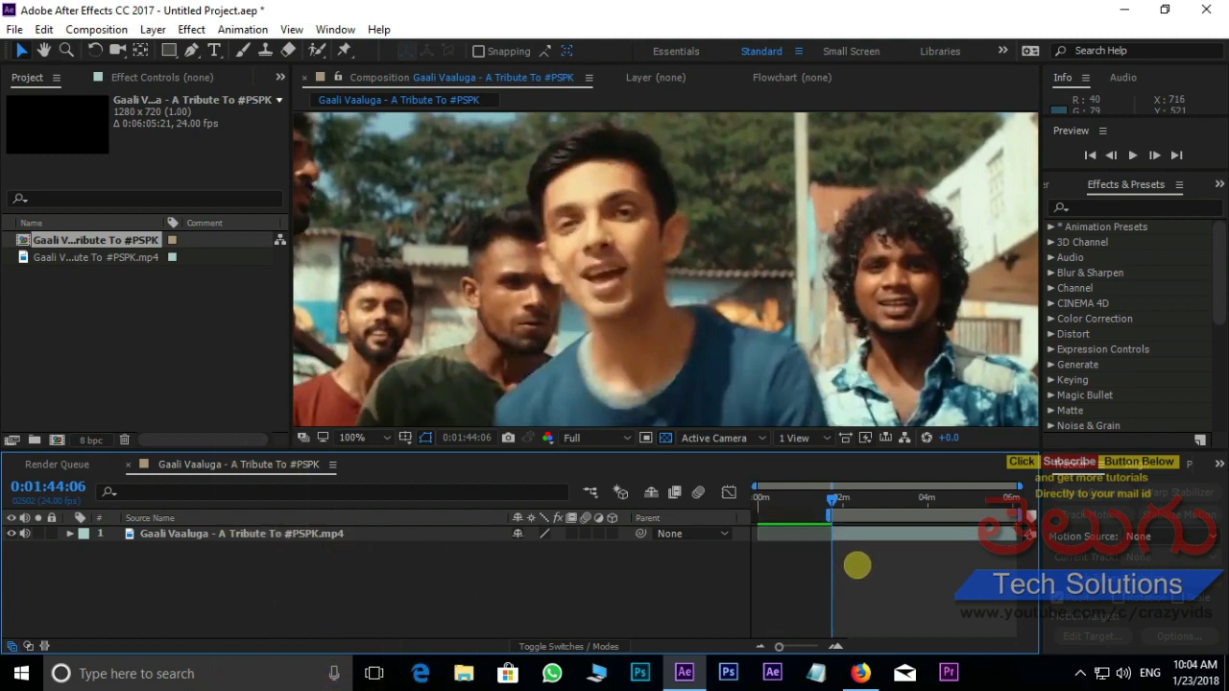
Split the layer again at 0:01:46:11 and delete the later part.
{"action": "key", "text": "Page_Down"}
{"action": "key", "text": "Page_Down"}
{"action": "key", "text": "Page_Down"}
{"action": "key", "text": "Page_Down"}
{"action": "key", "text": "Page_Down"}
{"action": "key", "text": "Page_Down"}
{"action": "key", "text": "Page_Down"}
{"action": "key", "text": "Page_Down"}
{"action": "key", "text": "Page_Down"}
{"action": "key", "text": "Page_Down"}
{"action": "key", "text": "Page_Down"}
{"action": "key", "text": "Page_Down"}
{"action": "key", "text": "Page_Down"}
{"action": "key", "text": "Page_Down"}
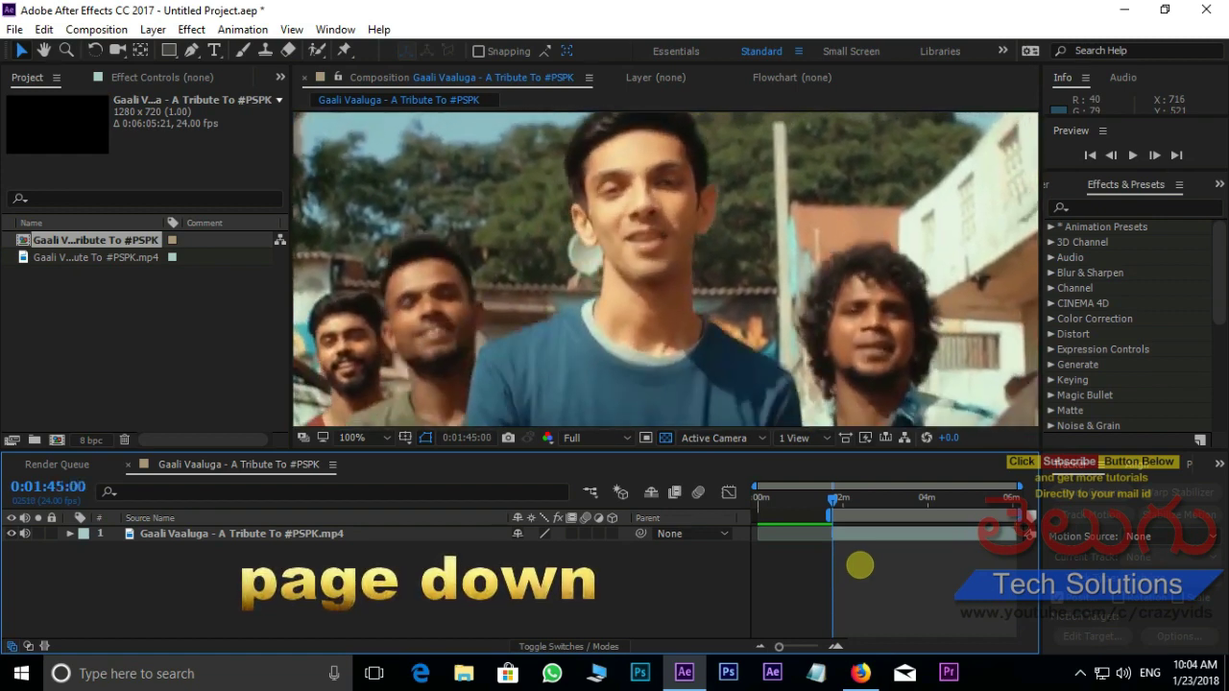
{"action": "key", "text": "Page_Down"}
{"action": "key", "text": "Page_Down"}
{"action": "key", "text": "Page_Down"}
{"action": "key", "text": "Page_Down"}
{"action": "key", "text": "Page_Down"}
{"action": "key", "text": "Page_Down"}
{"action": "key", "text": "Page_Down"}
{"action": "key", "text": "Page_Down"}
{"action": "key", "text": "Page_Down"}
{"action": "key", "text": "Page_Down"}
{"action": "key", "text": "Page_Down"}
{"action": "key", "text": "Page_Down"}
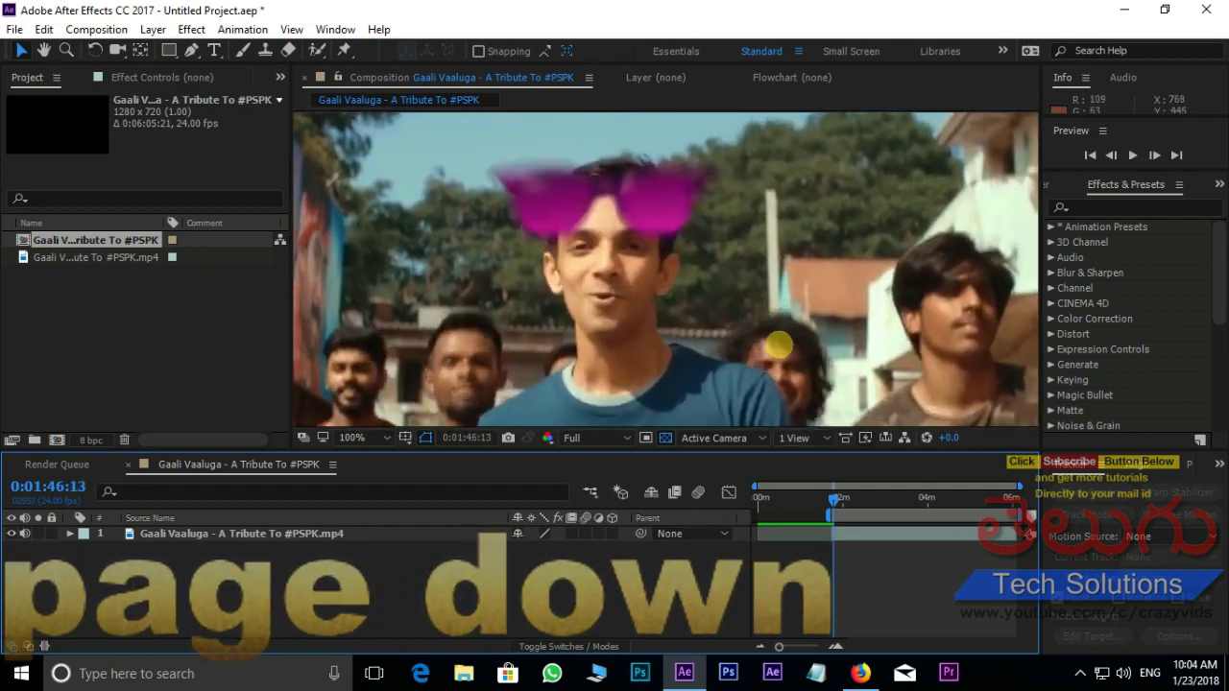
{"action": "scroll", "coordinate": [776, 343], "scroll_direction": "down", "scroll_amount": 2}
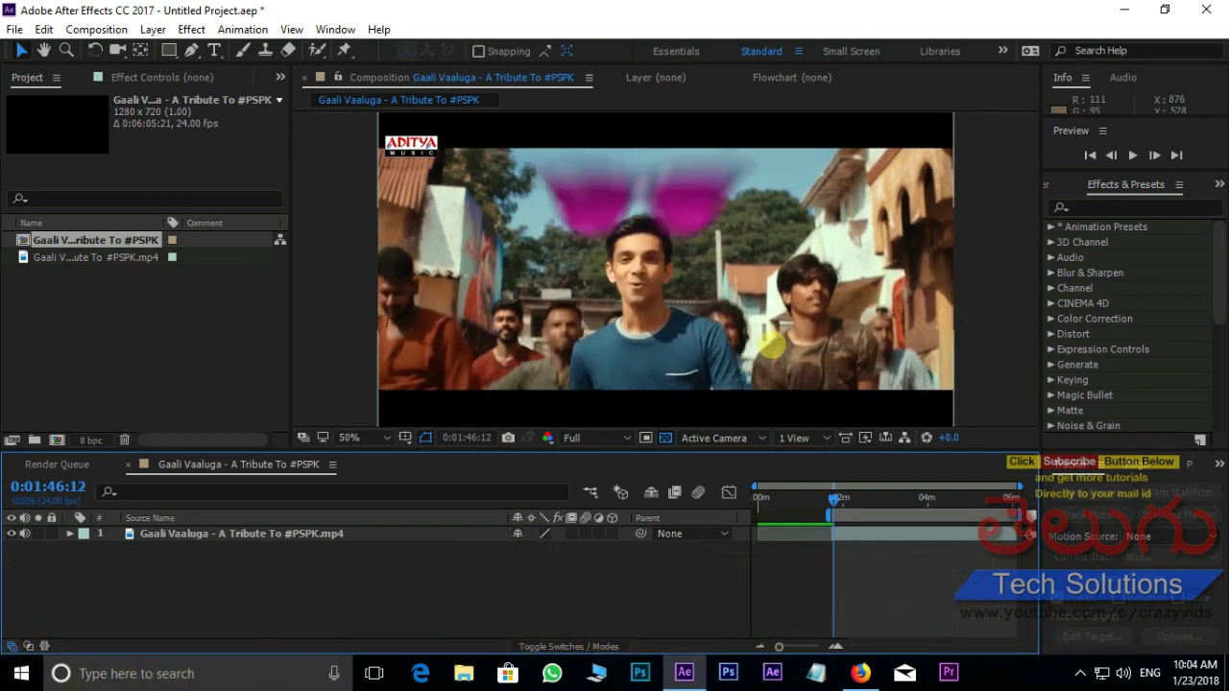
{"action": "left_click", "coordinate": [864, 535]}
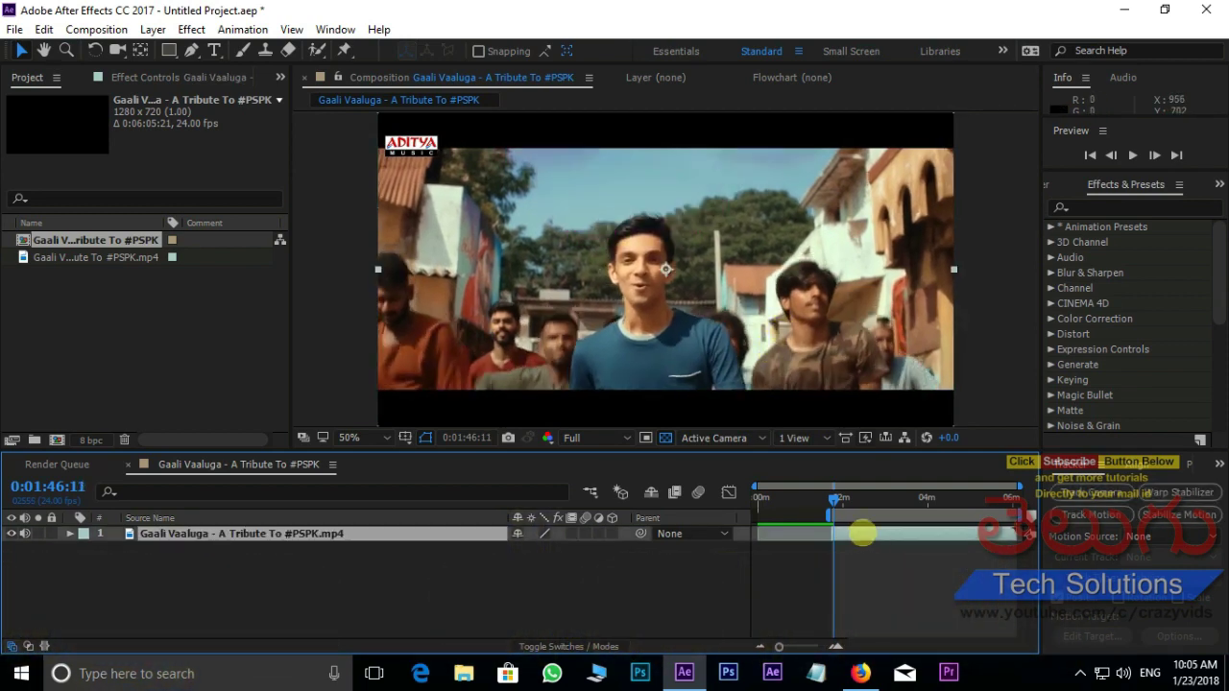
{"action": "left_click", "coordinate": [44, 30]}
{"action": "left_click", "coordinate": [96, 277]}
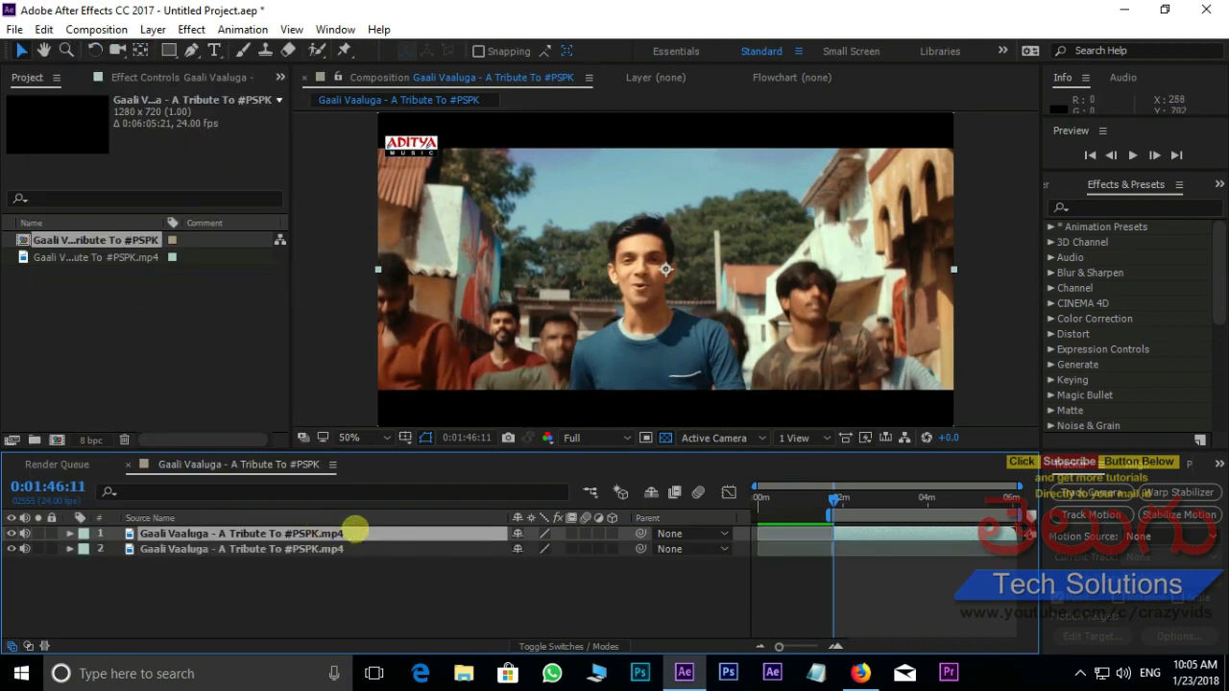
{"action": "key", "text": "Delete"}
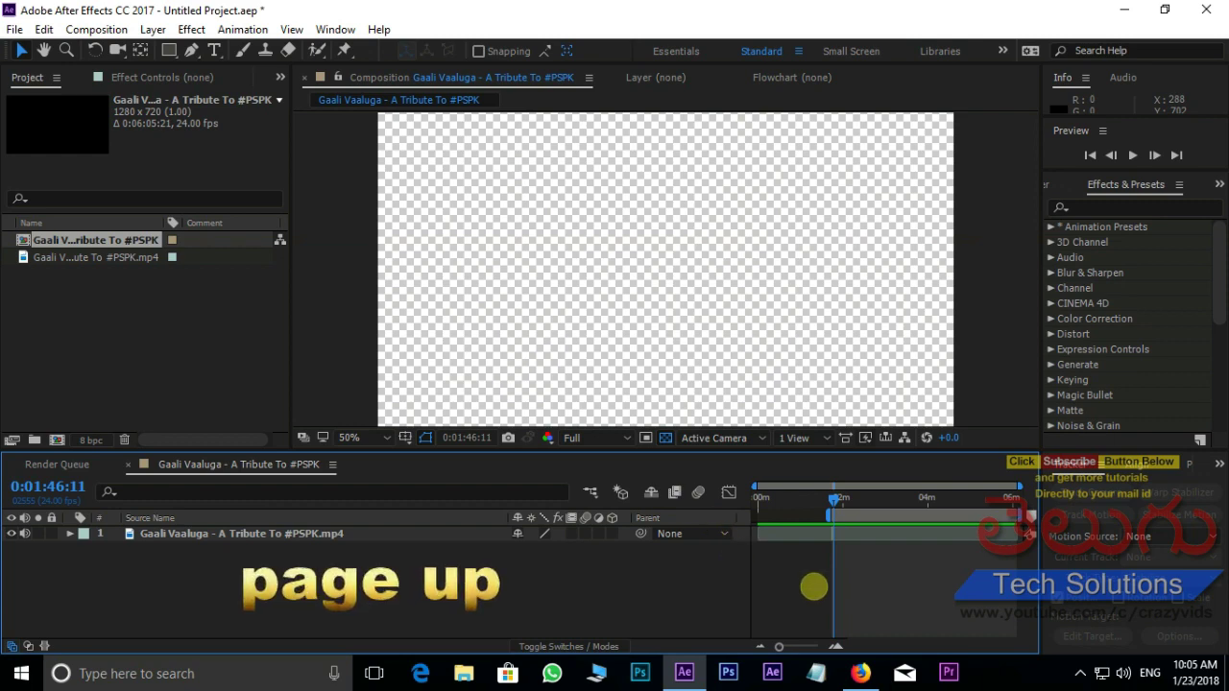
{"action": "key", "text": "Page_Up"}
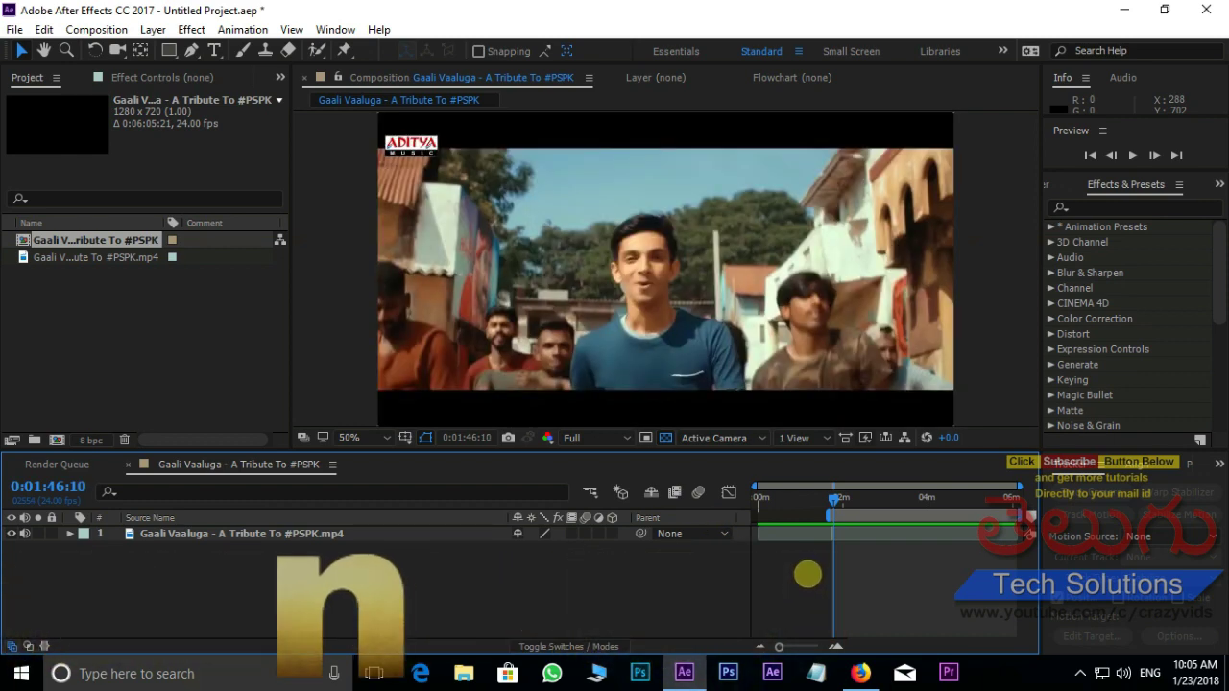
Trim the composition to the work area and preview the 0:00:02:05 clip.
{"action": "right_click", "coordinate": [832, 515]}
{"action": "left_click", "coordinate": [886, 566]}
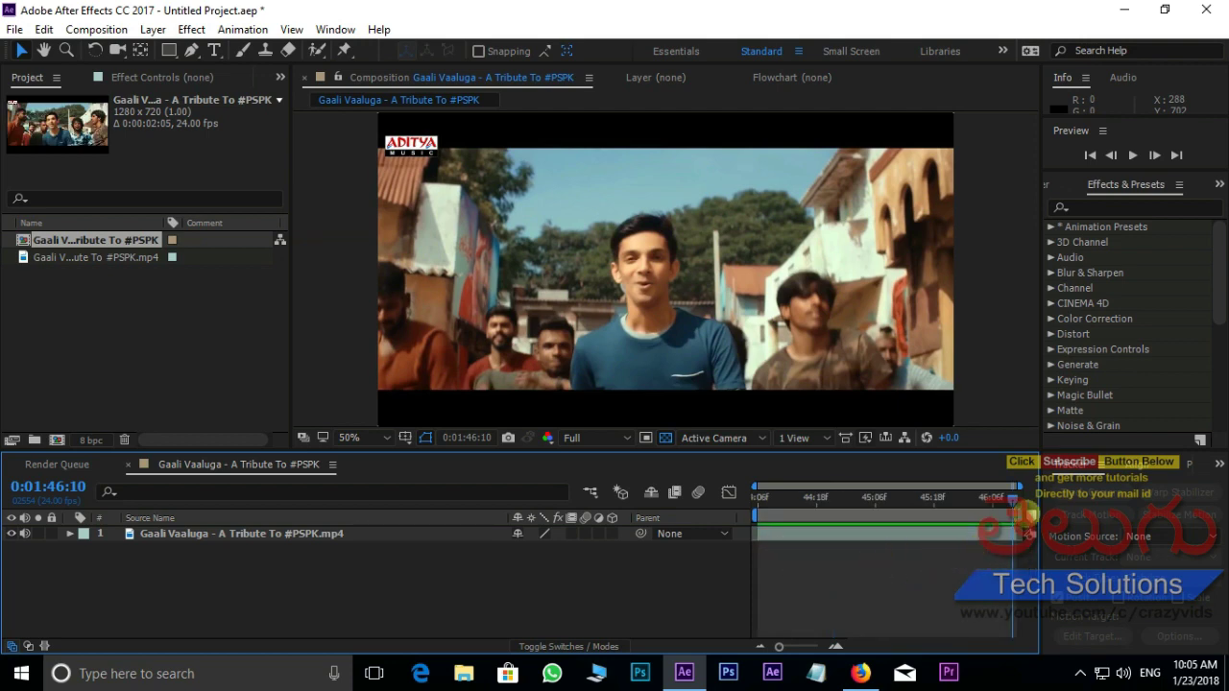
{"action": "left_click", "coordinate": [757, 497]}
{"action": "key", "text": "space"}
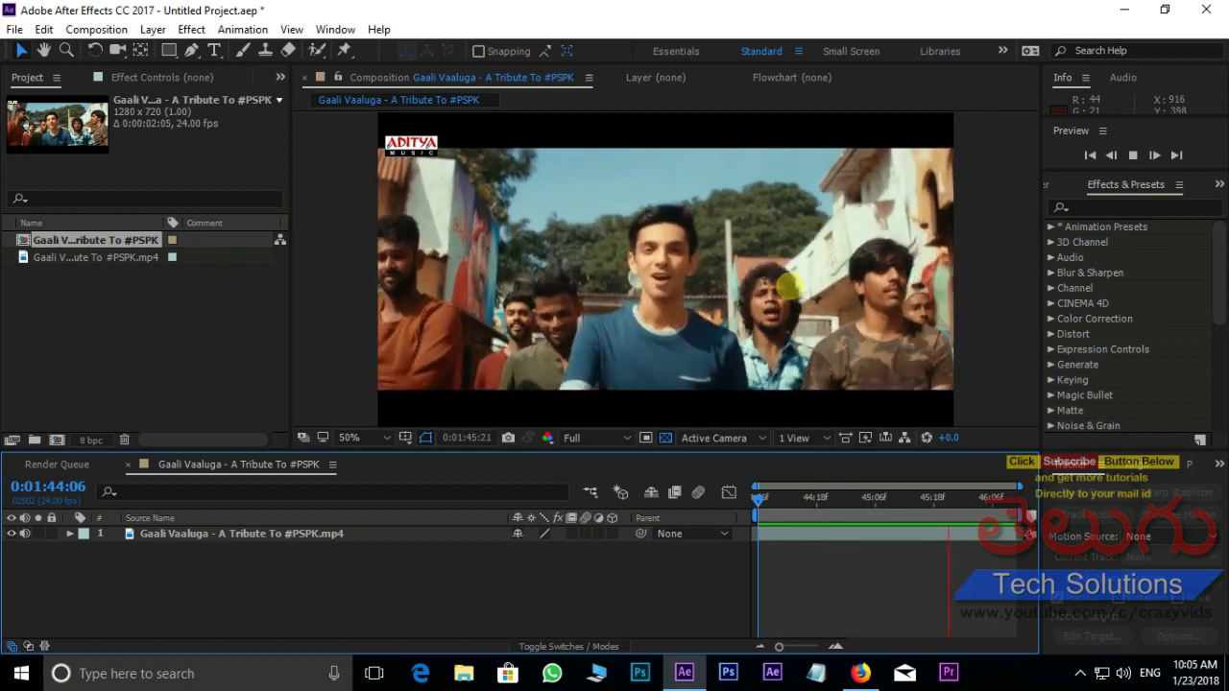
{"action": "key", "text": "space"}
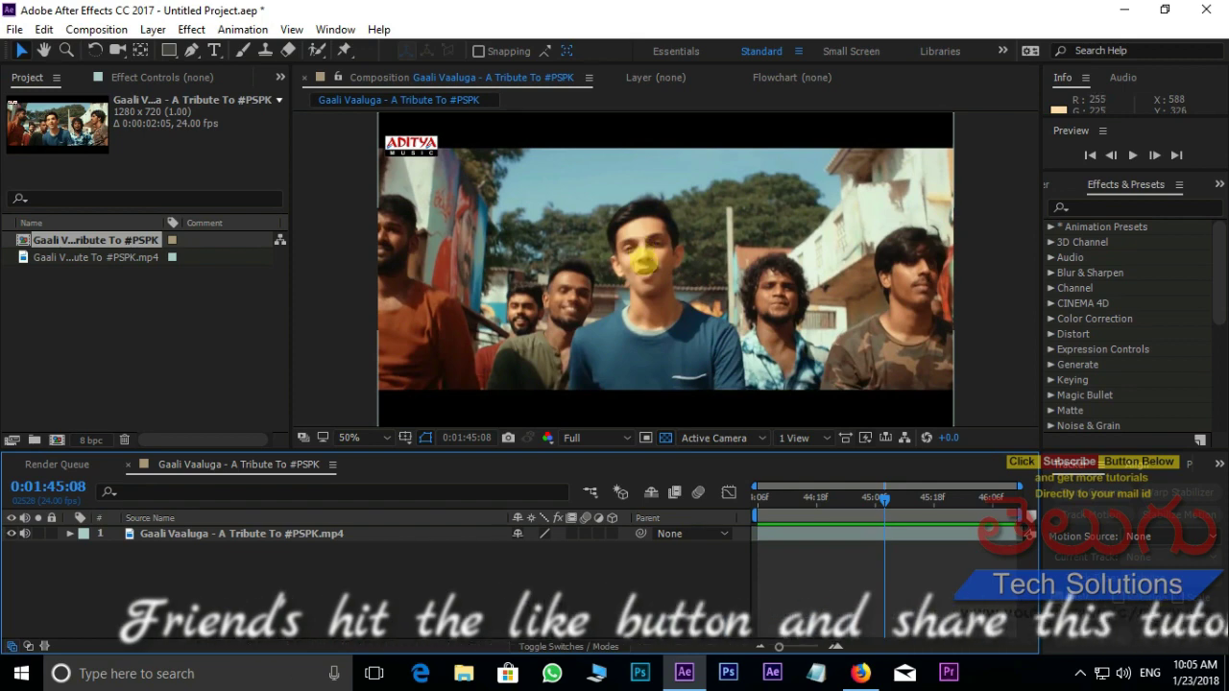
Return the playhead to the clip's first frame and reselect the footage layer.
{"action": "left_click_drag", "start_coordinate": [884, 499], "coordinate": [756, 498]}
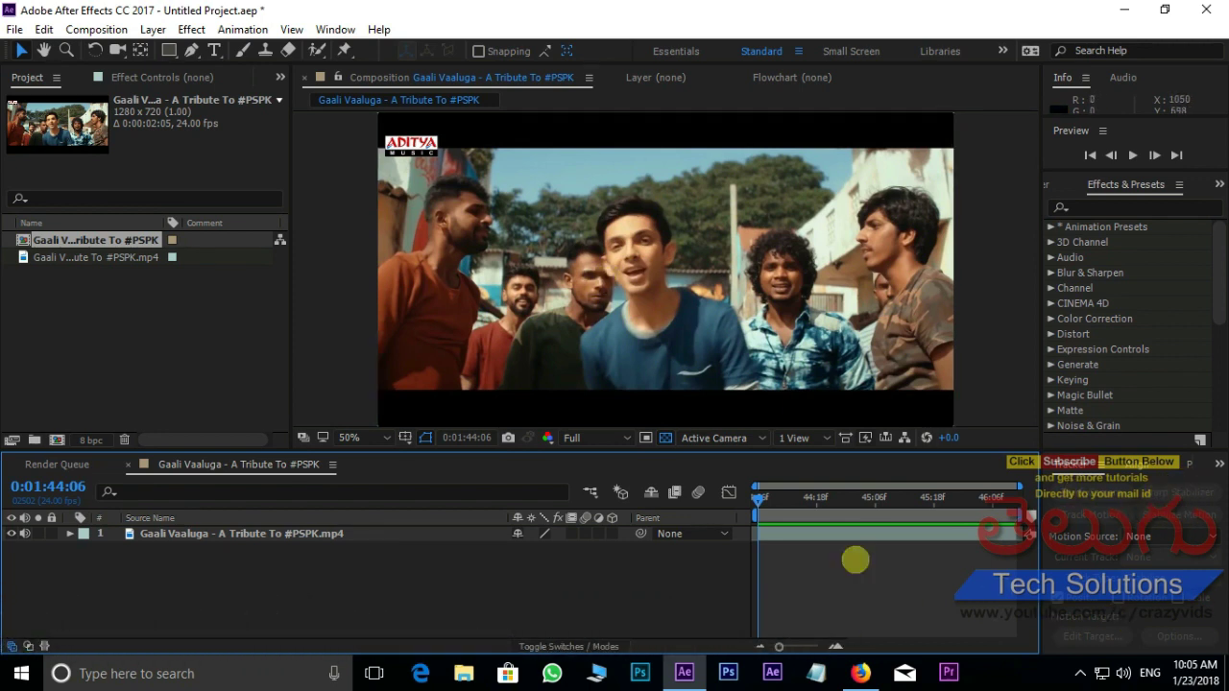
{"action": "left_click", "coordinate": [277, 535]}
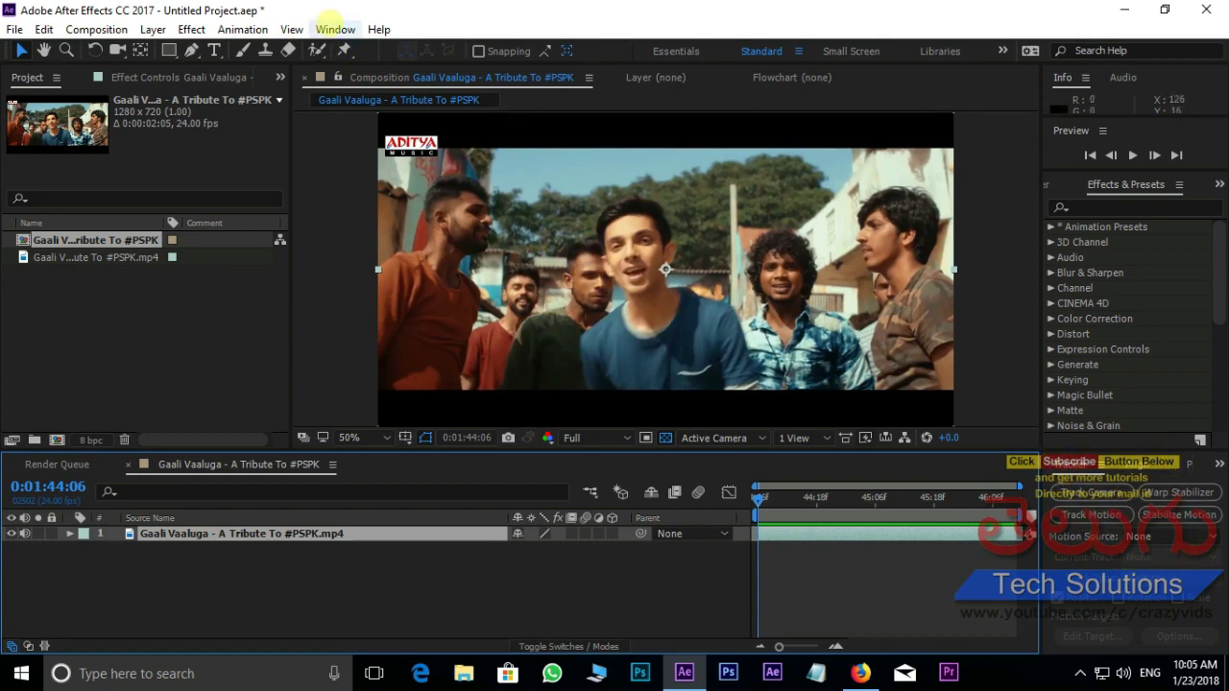
{"action": "left_click", "coordinate": [335, 29]}
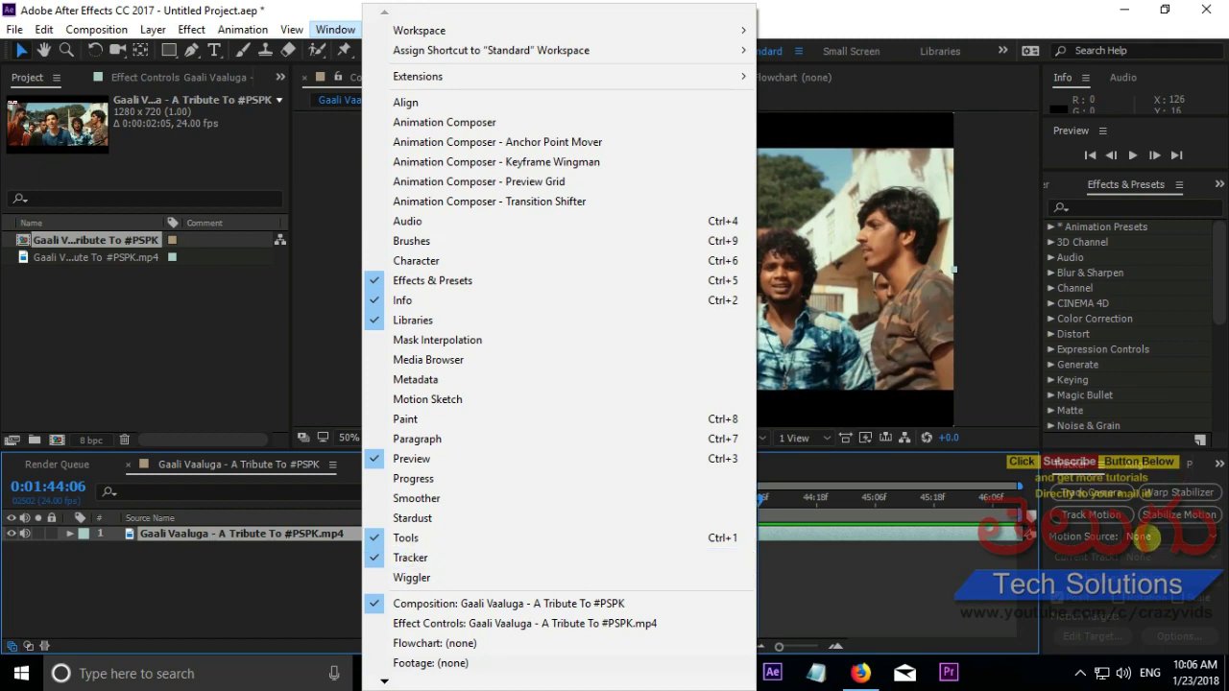
{"action": "left_click", "coordinate": [240, 573]}
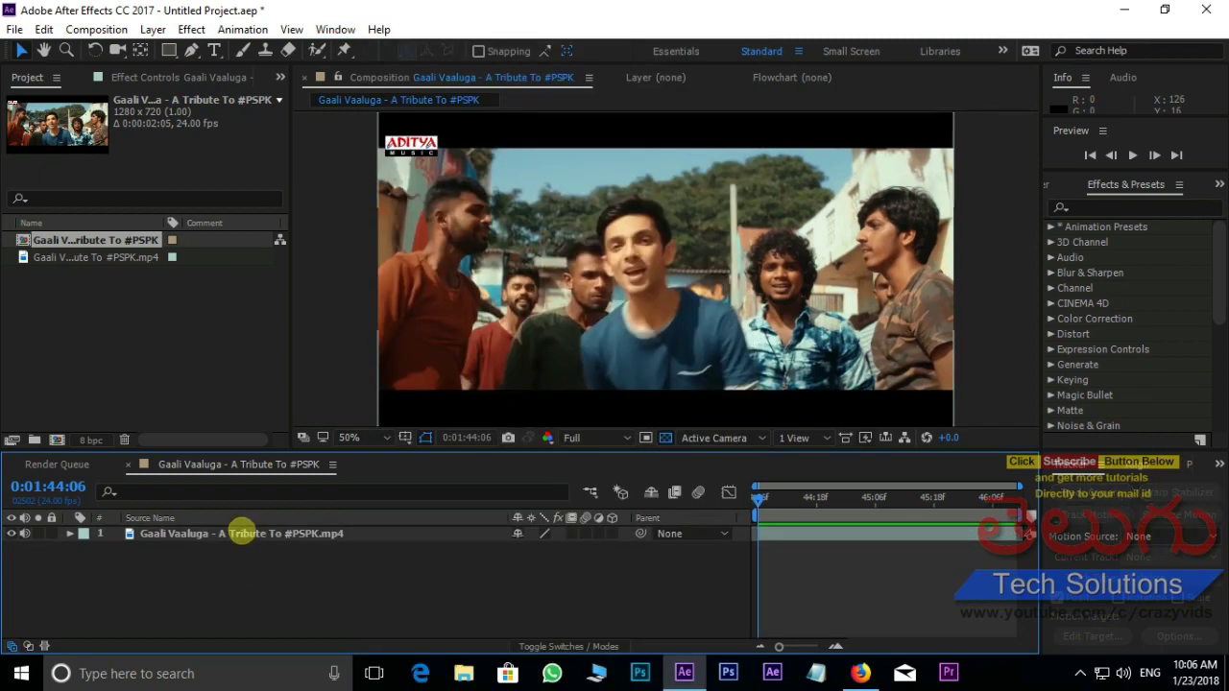
{"action": "left_click", "coordinate": [240, 533]}
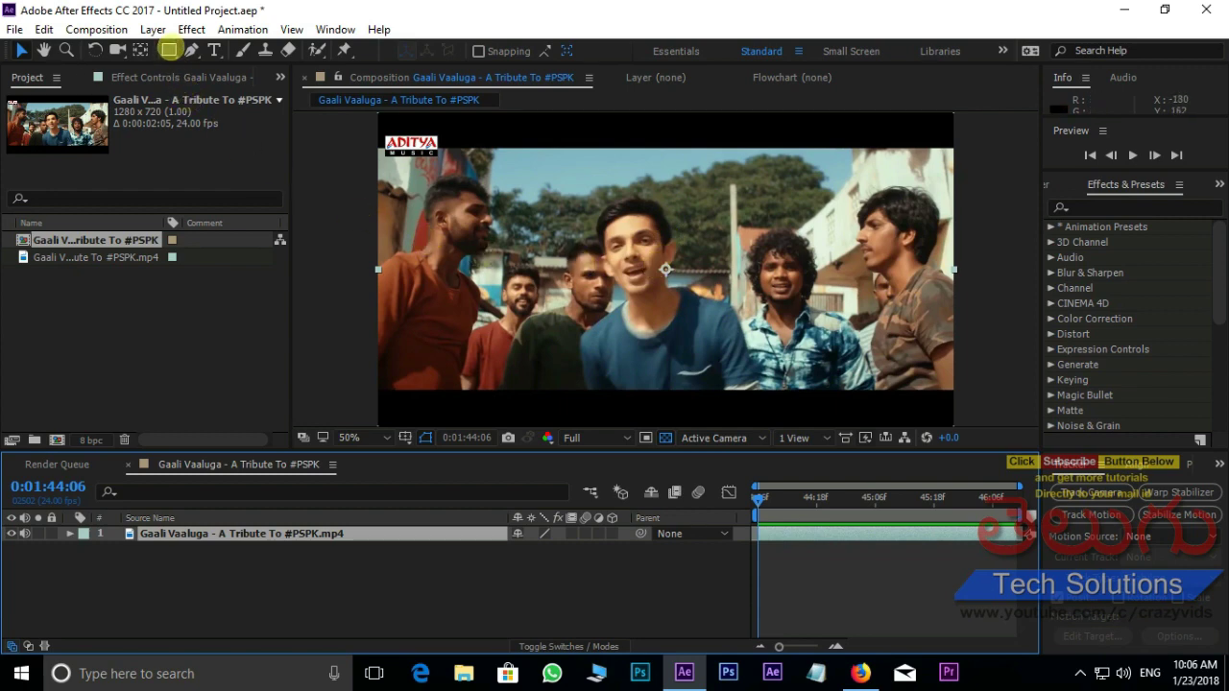
Draw a rectangular Mask 1 around the singer's face and set its tracking method to Face Tracking (Detailed Features).
{"action": "left_click", "coordinate": [169, 50]}
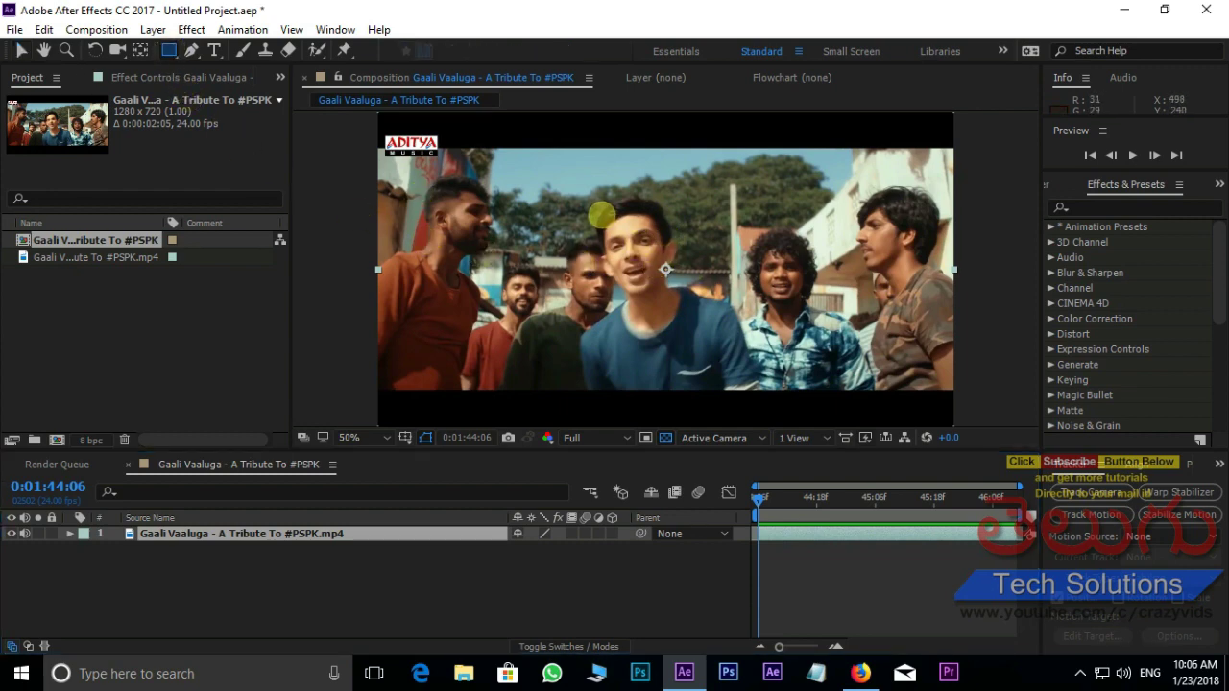
{"action": "left_click_drag", "start_coordinate": [602, 215], "coordinate": [605, 221]}
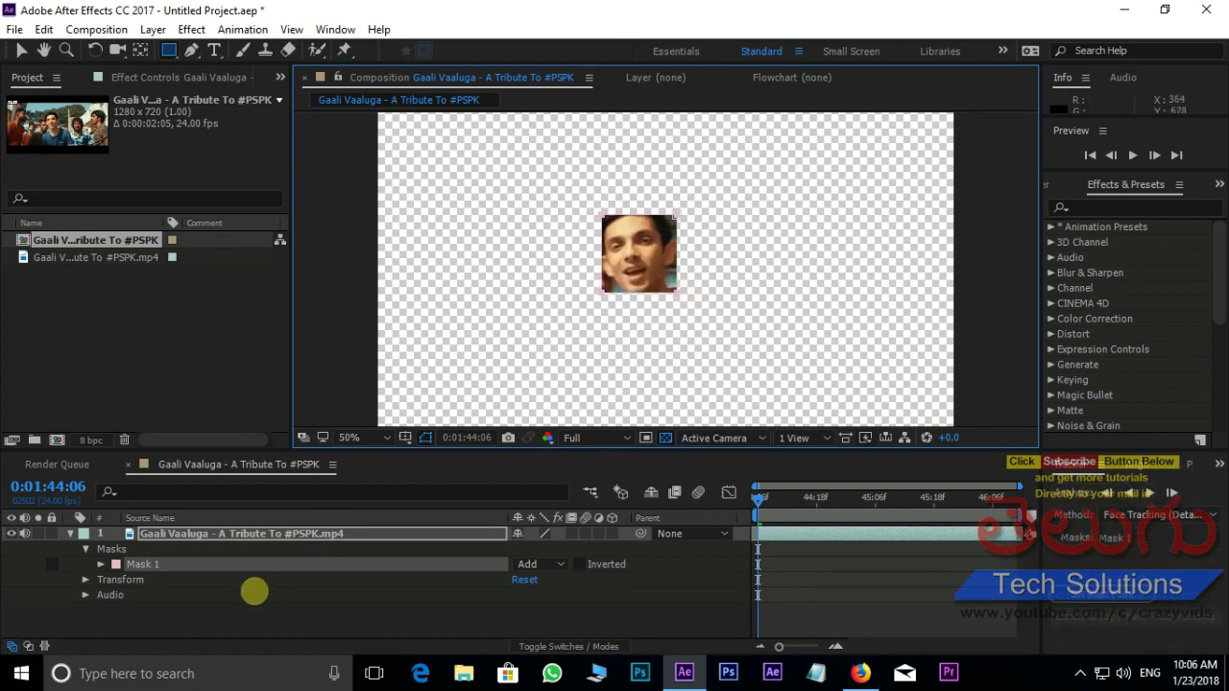
{"action": "left_click", "coordinate": [248, 534]}
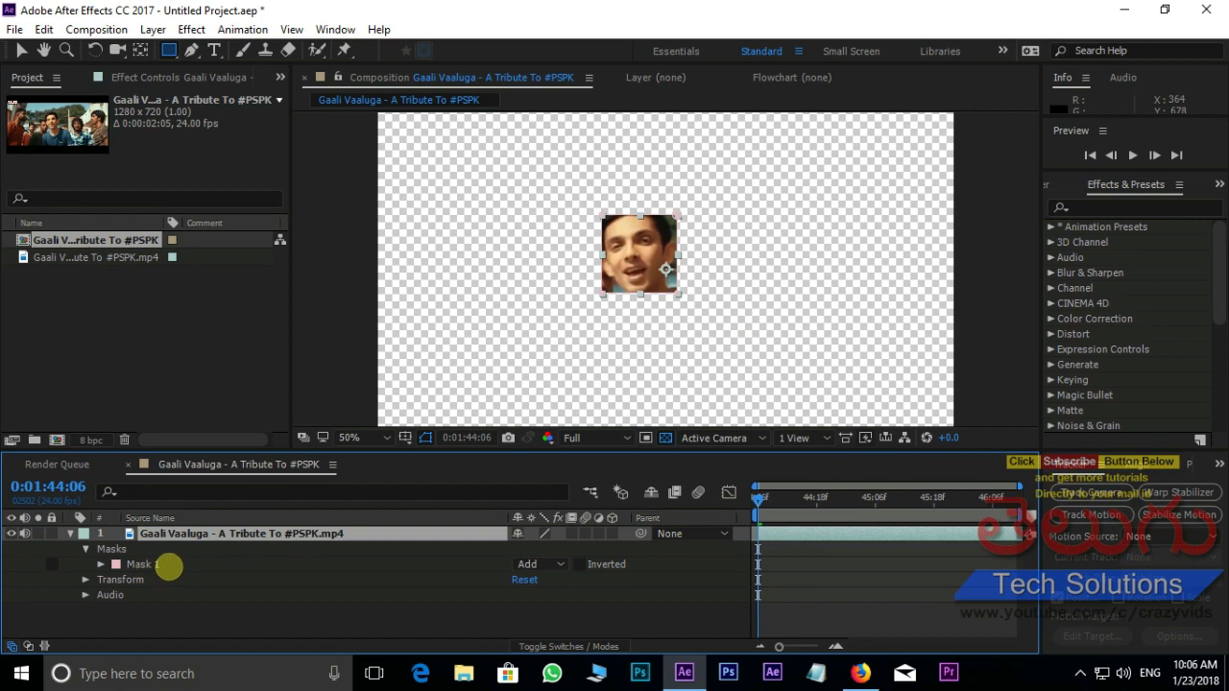
{"action": "left_click", "coordinate": [170, 564]}
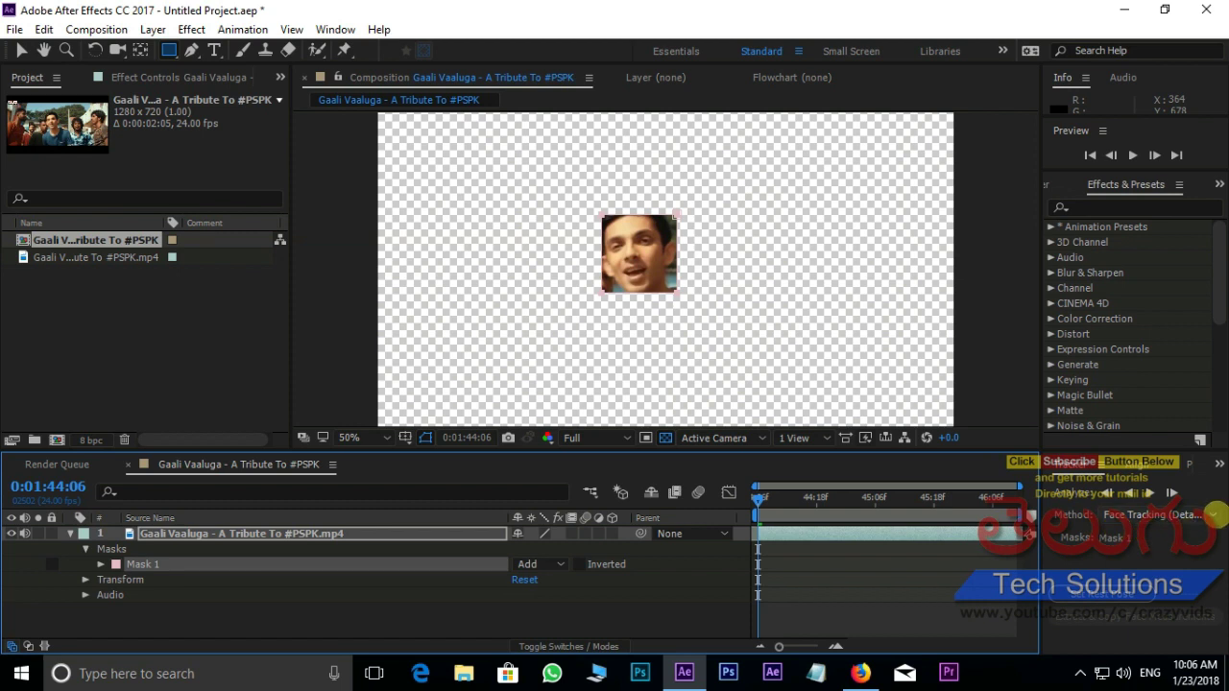
{"action": "left_click", "coordinate": [1214, 515]}
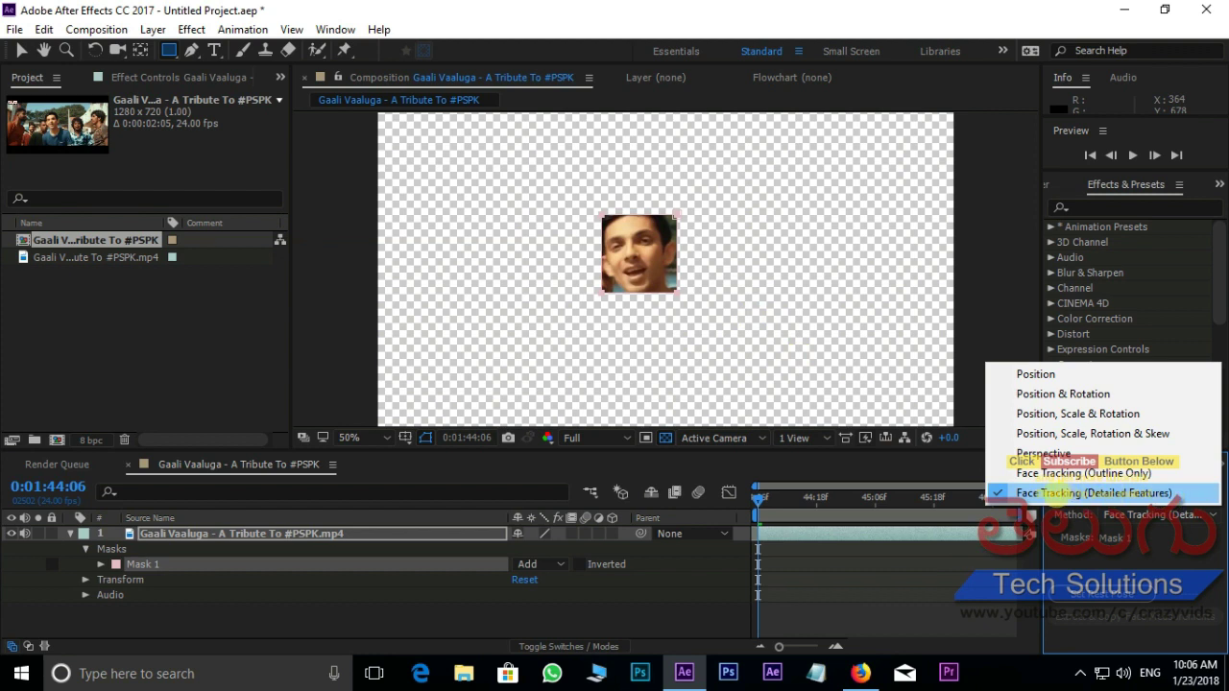
{"action": "left_click", "coordinate": [1082, 493]}
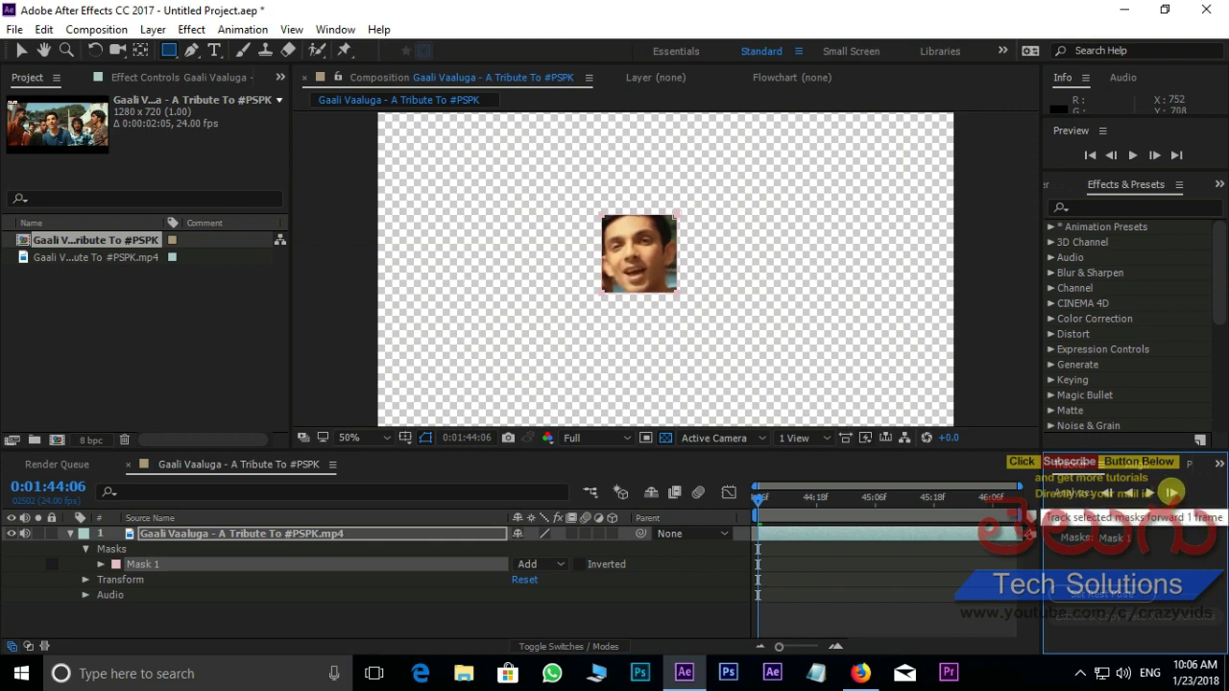
{"action": "left_click", "coordinate": [1148, 494]}
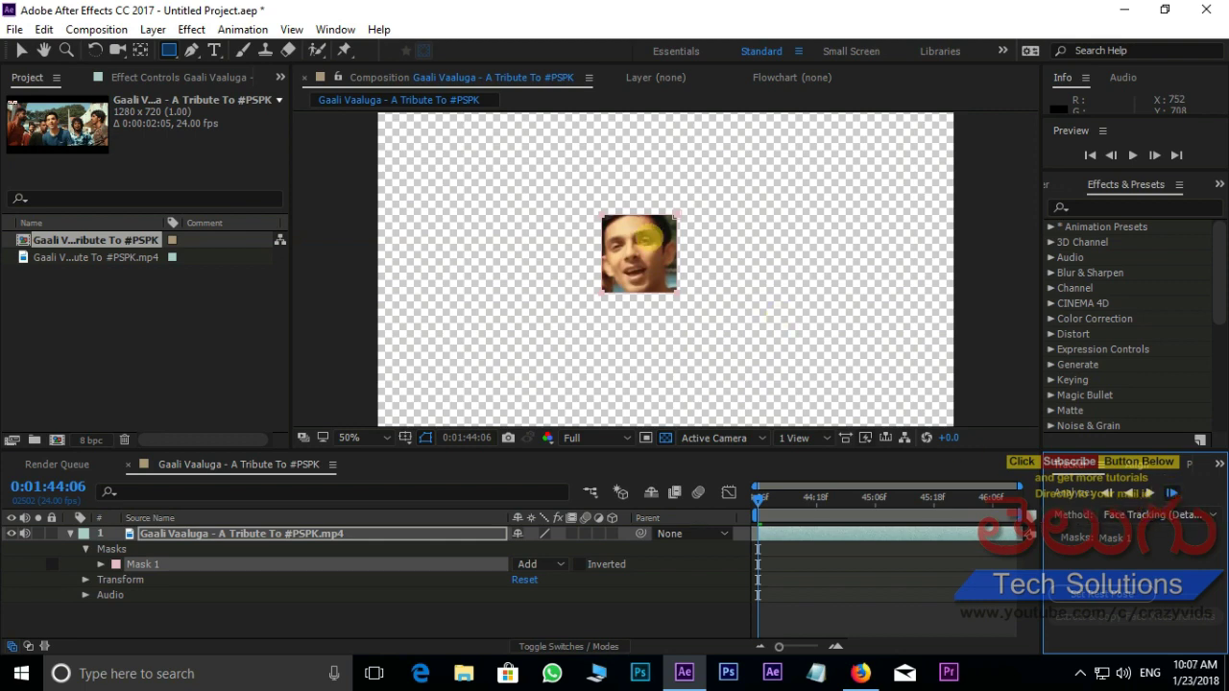
View the comp at 100% and analyze the face track through the rest of the clip.
{"action": "key", "text": "period"}
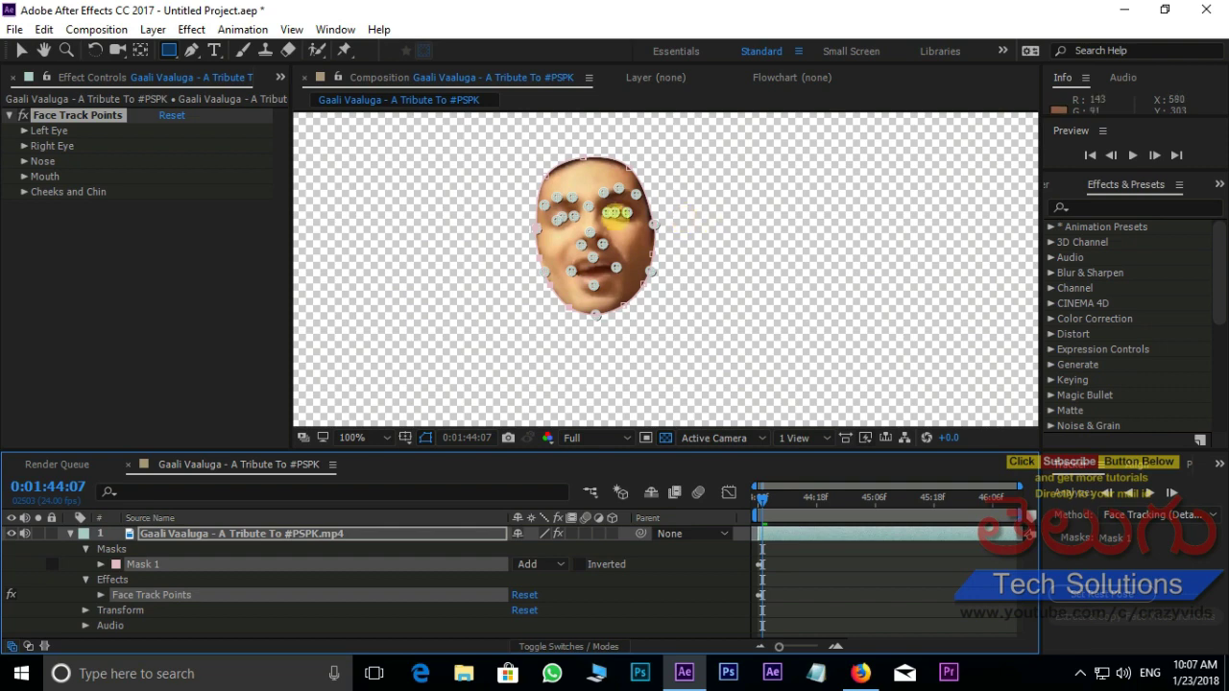
{"action": "scroll", "coordinate": [614, 213], "scroll_direction": "up", "scroll_amount": 4}
{"action": "scroll", "coordinate": [673, 231], "scroll_direction": "down", "scroll_amount": 1}
{"action": "scroll", "coordinate": [711, 259], "scroll_direction": "down", "scroll_amount": 1}
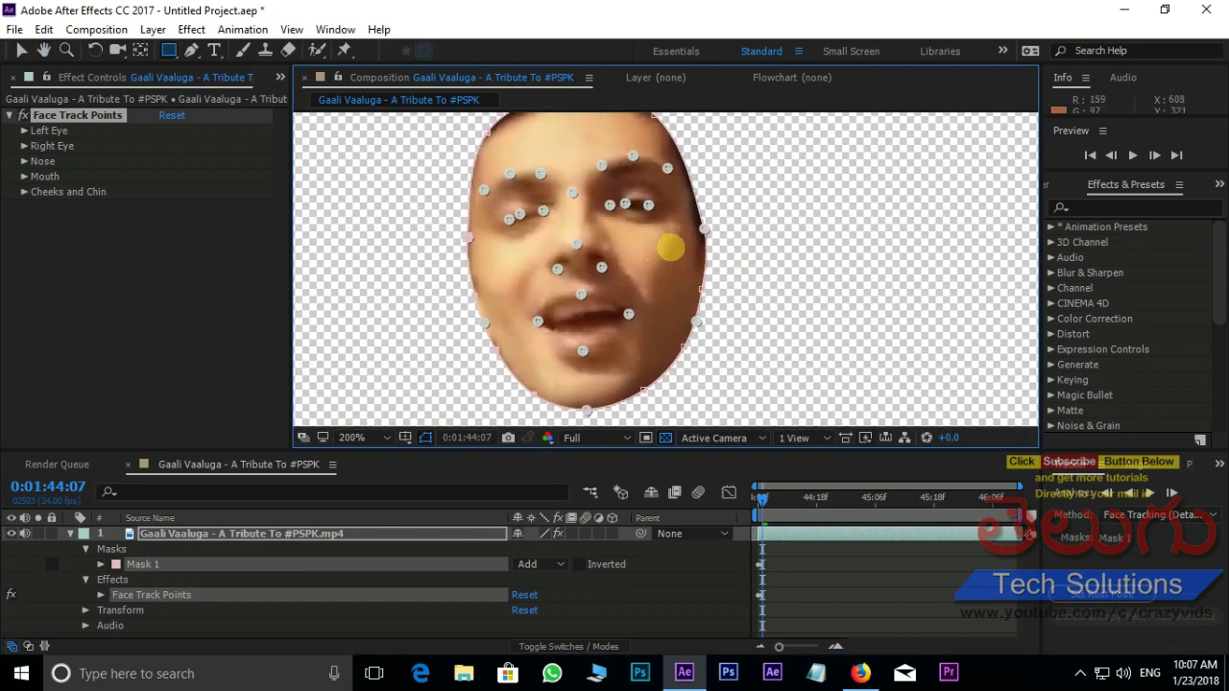
{"action": "scroll", "coordinate": [672, 255], "scroll_direction": "down", "scroll_amount": 2}
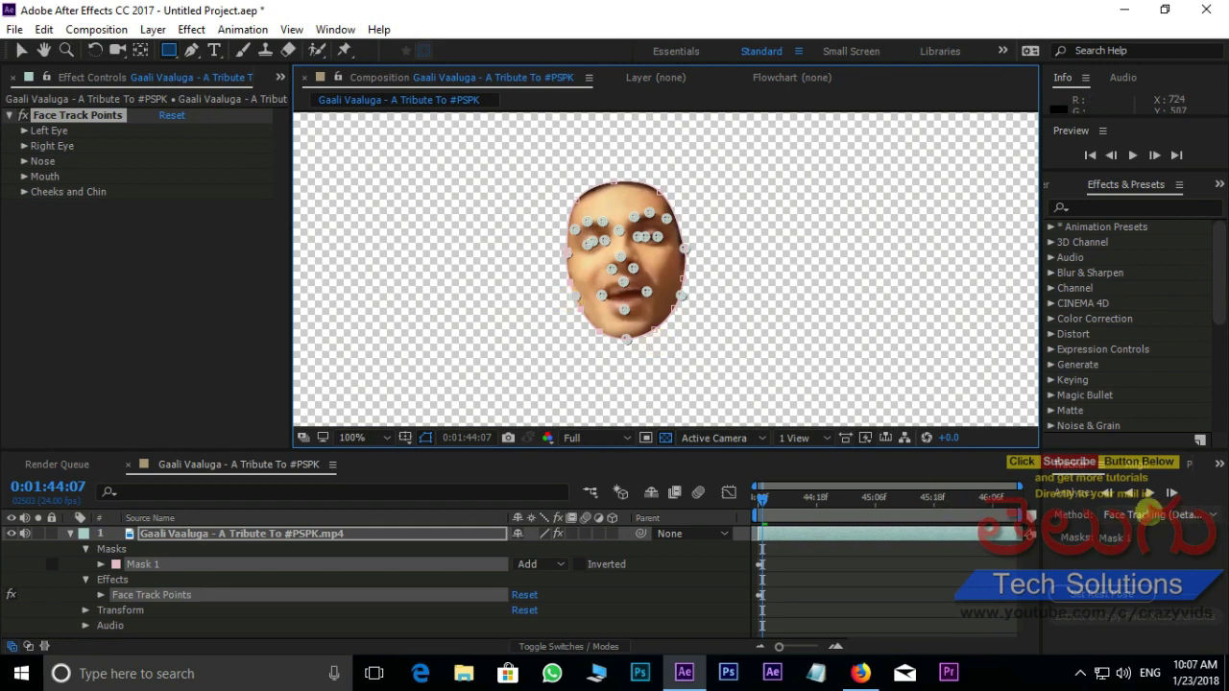
{"action": "left_click", "coordinate": [1149, 492]}
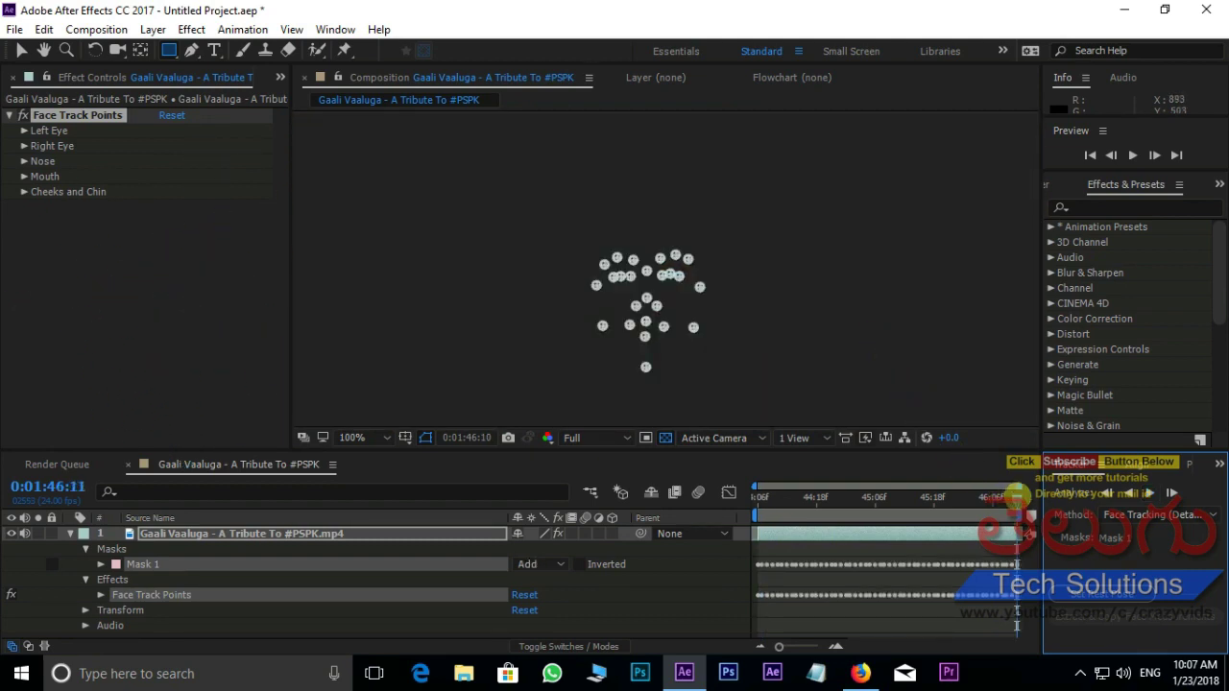
Preview the tracked face from 0:01:44:06 and return to the first tracked frame.
{"action": "left_click_drag", "start_coordinate": [1016, 496], "coordinate": [710, 496]}
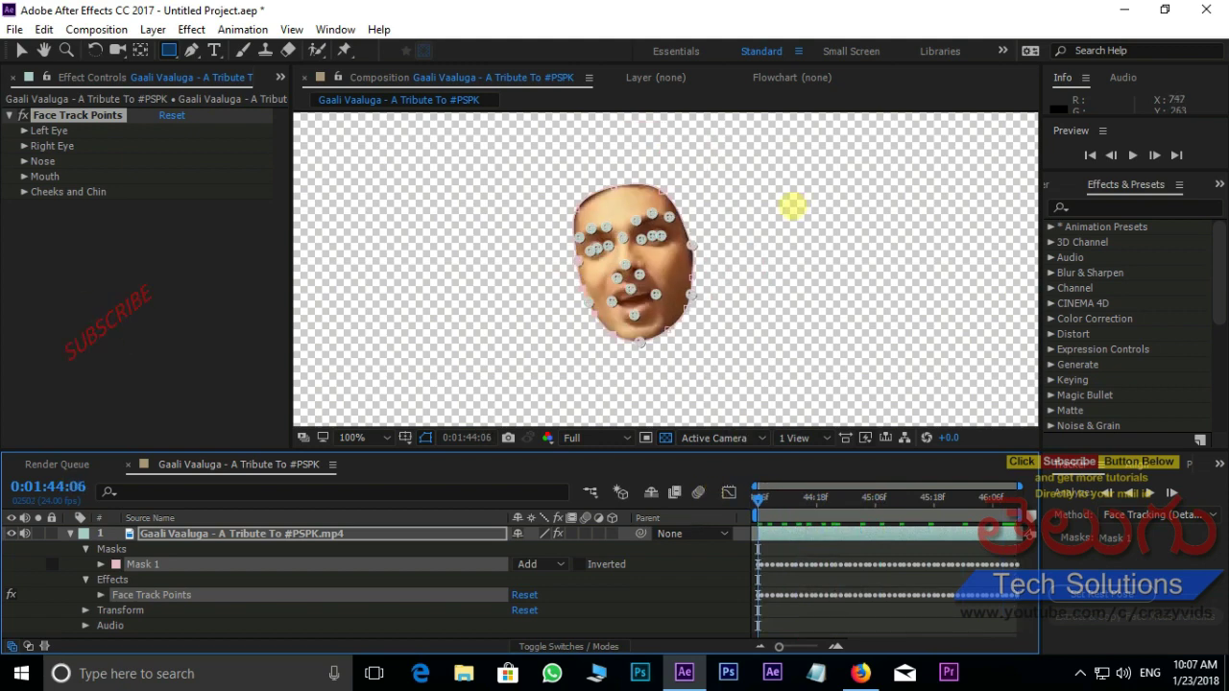
{"action": "key", "text": "space"}
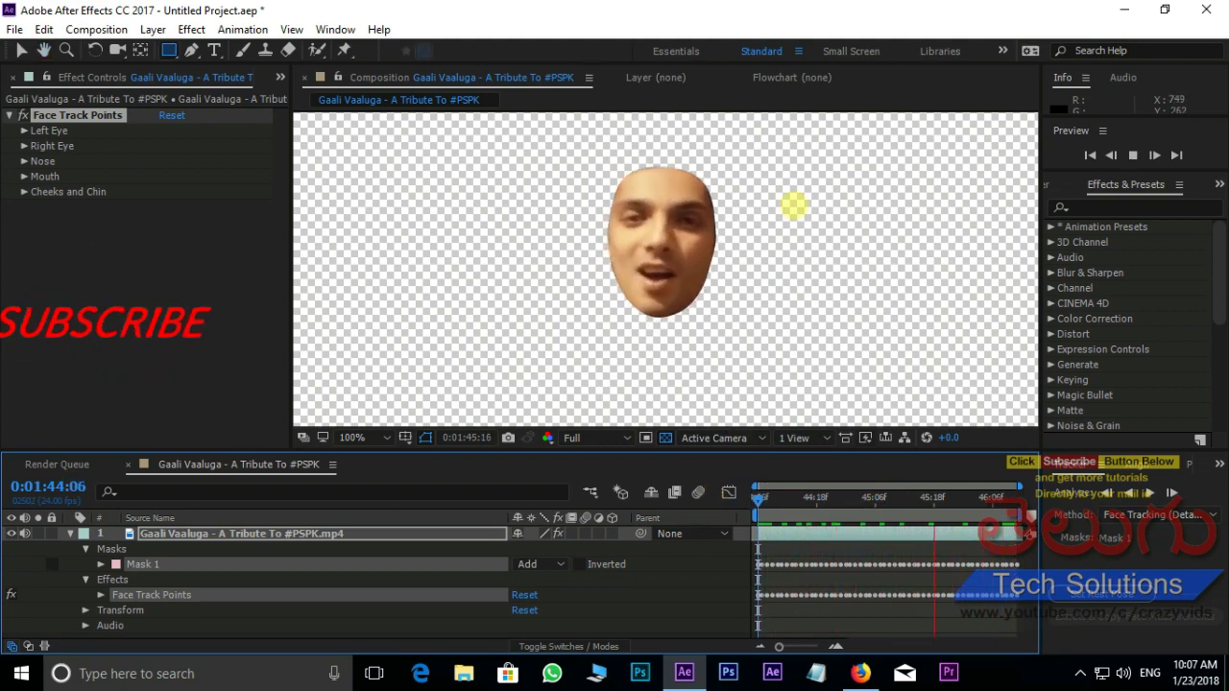
{"action": "key", "text": "space"}
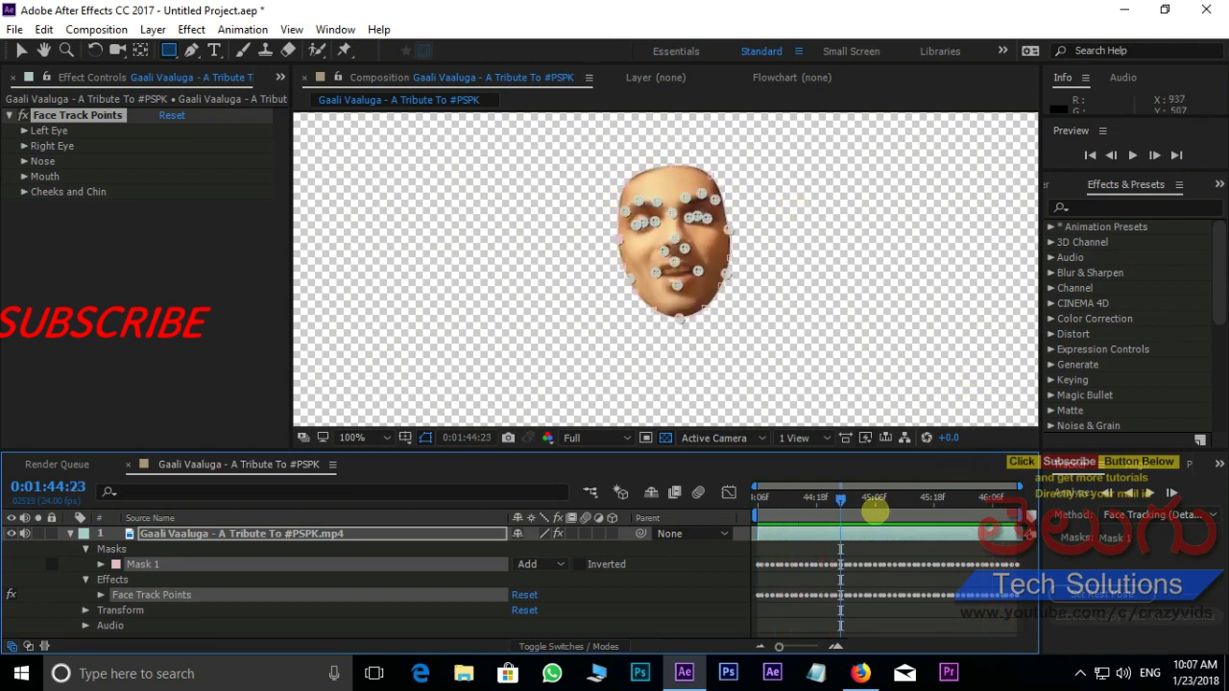
{"action": "left_click_drag", "start_coordinate": [841, 498], "coordinate": [735, 507]}
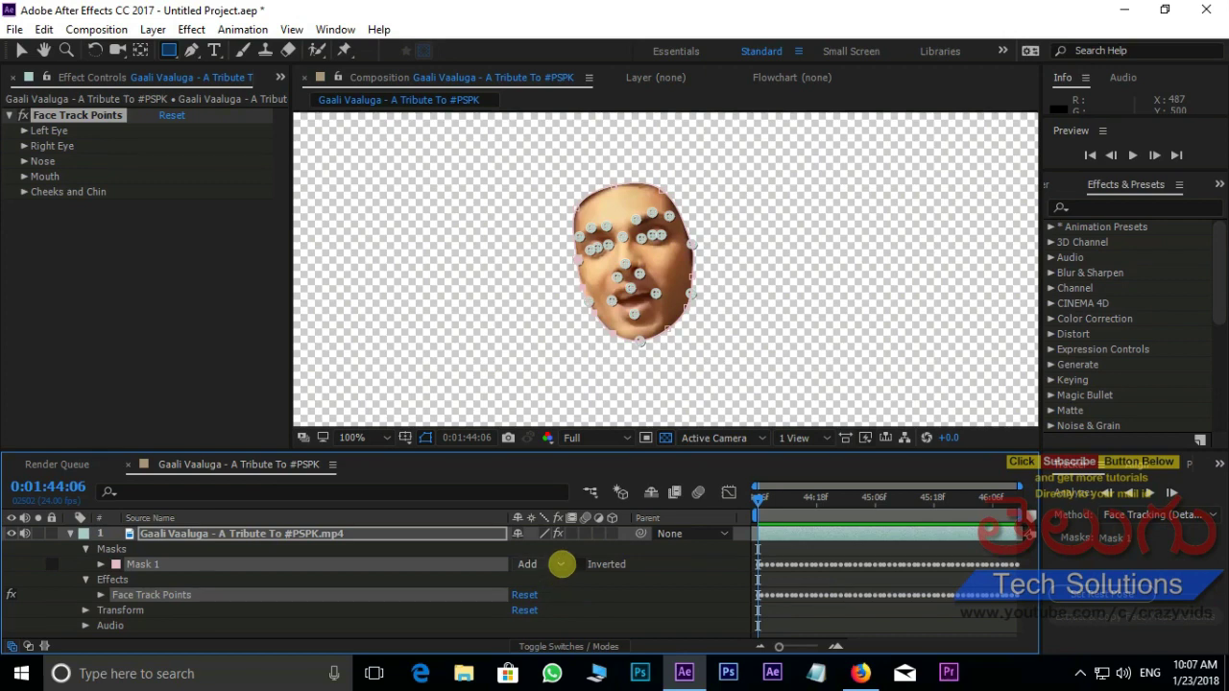
{"action": "left_click", "coordinate": [562, 563]}
Set Mask 1's mode to None and expand Face Track Points to list the eye, nose, mouth and chin groups.
{"action": "left_click", "coordinate": [557, 428]}
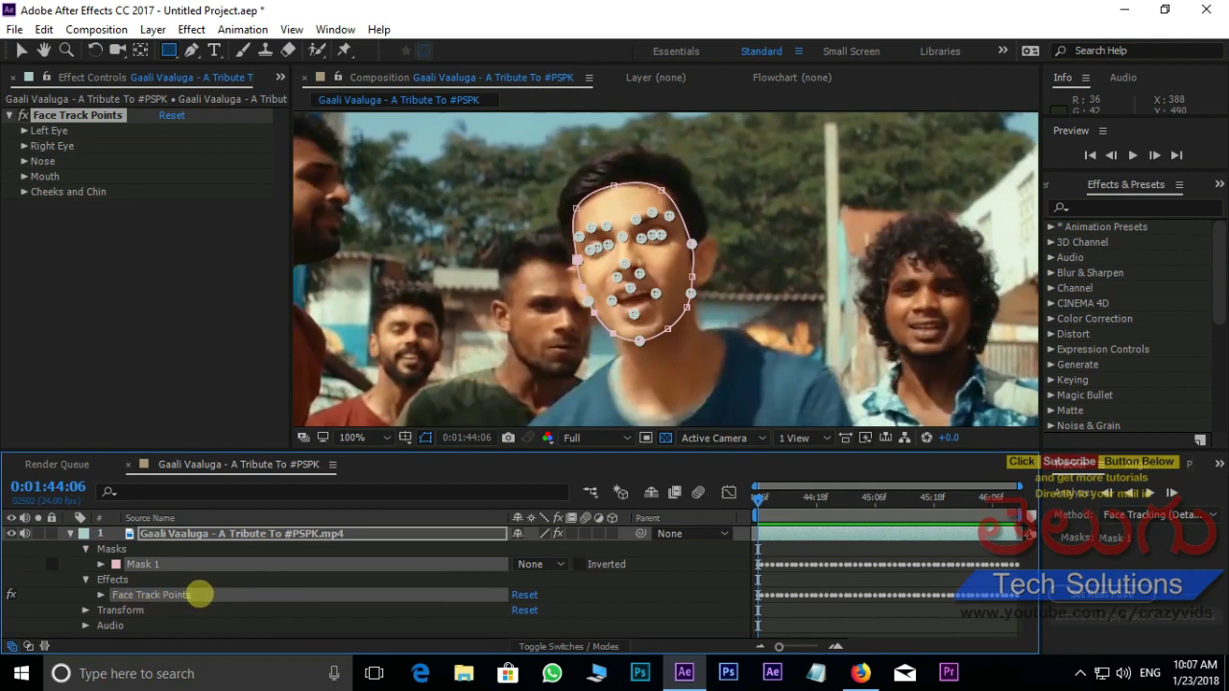
{"action": "left_click", "coordinate": [99, 594]}
{"action": "scroll", "coordinate": [268, 562], "scroll_direction": "down", "scroll_amount": 2}
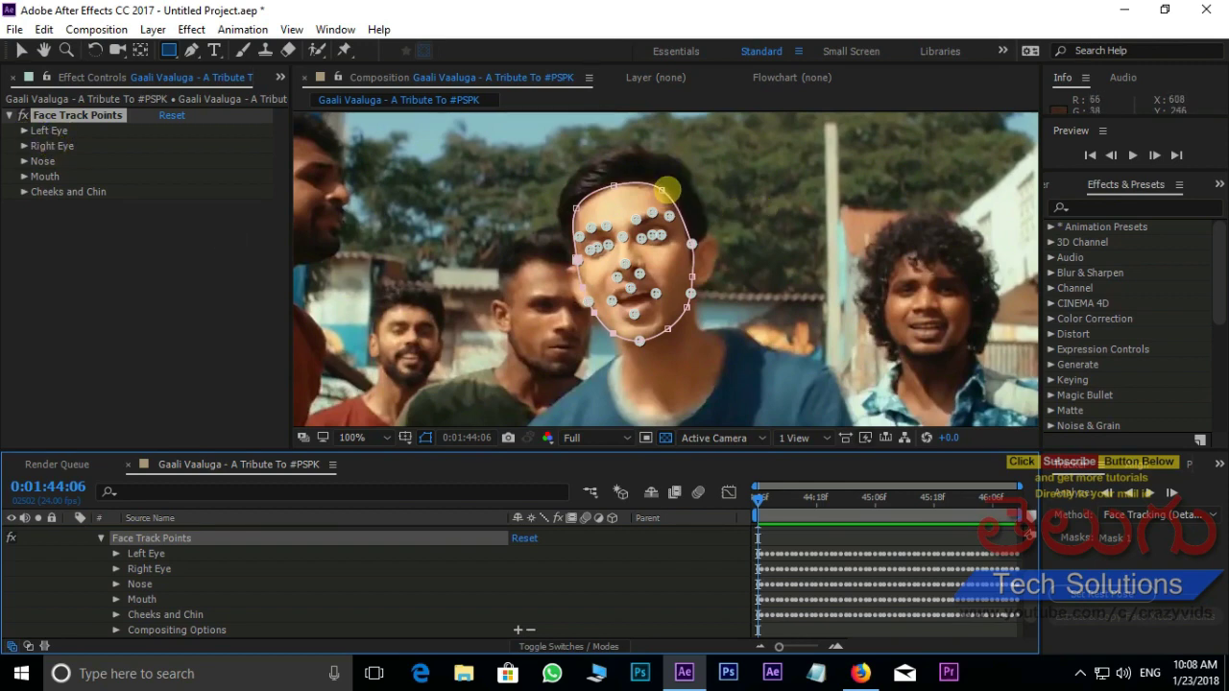
{"action": "key", "text": "period"}
{"action": "key", "text": "comma"}
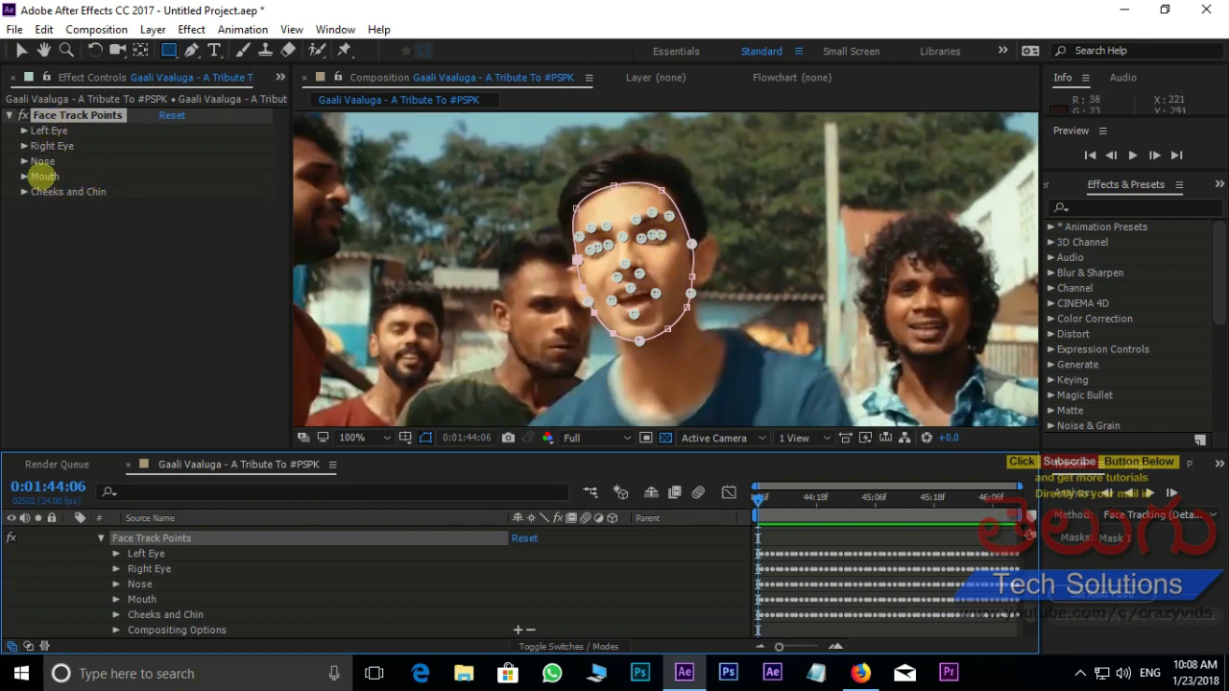
Expand the Left Eye points, test-drag the eyebrow X values and undo, then expand Right Eye.
{"action": "left_click", "coordinate": [23, 129]}
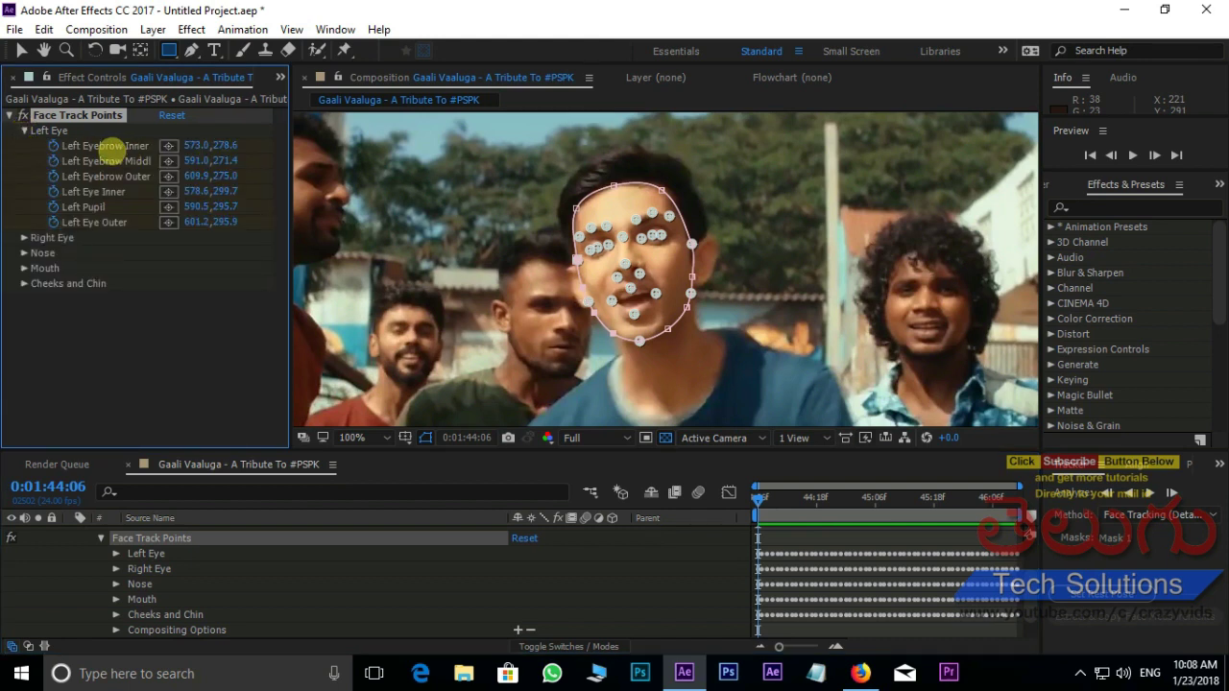
{"action": "left_click_drag", "start_coordinate": [195, 145], "coordinate": [240, 144]}
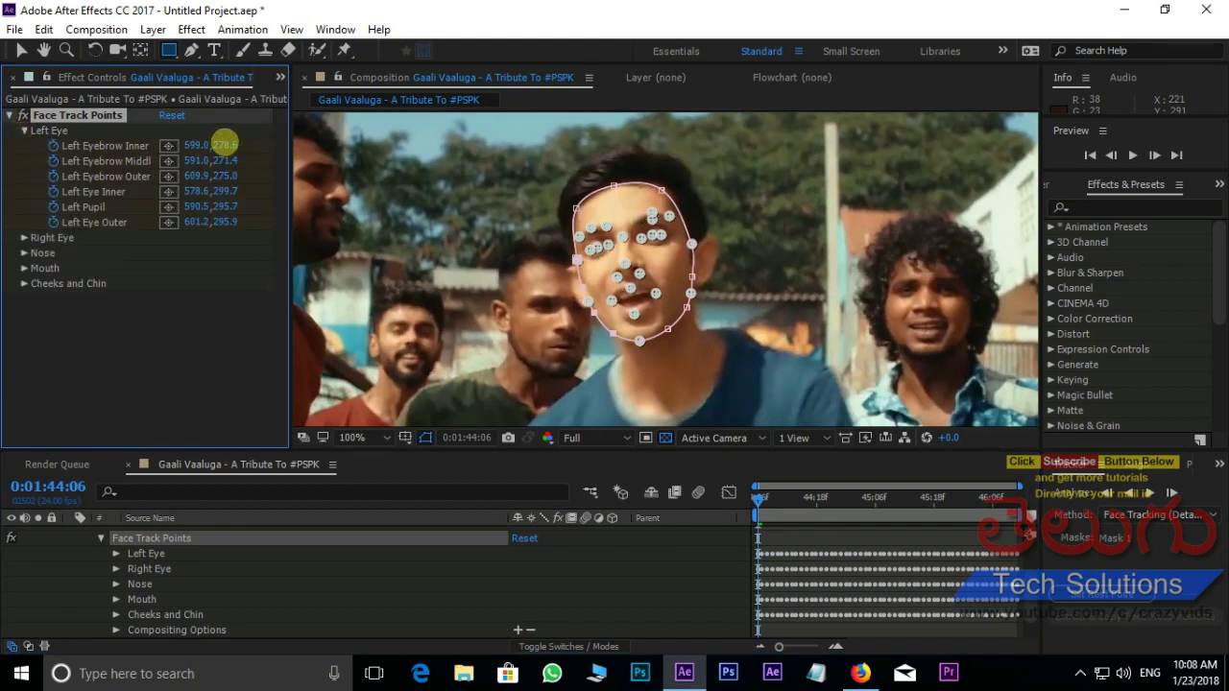
{"action": "key", "text": "period"}
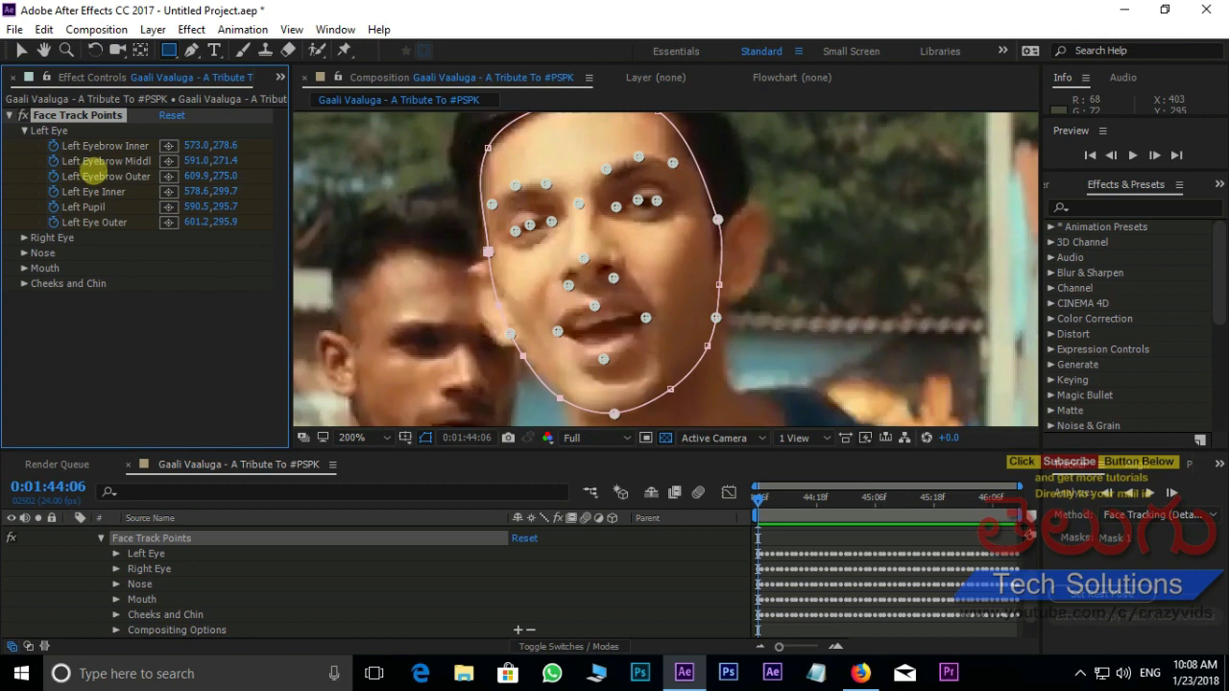
{"action": "left_click_drag", "start_coordinate": [205, 161], "coordinate": [293, 160]}
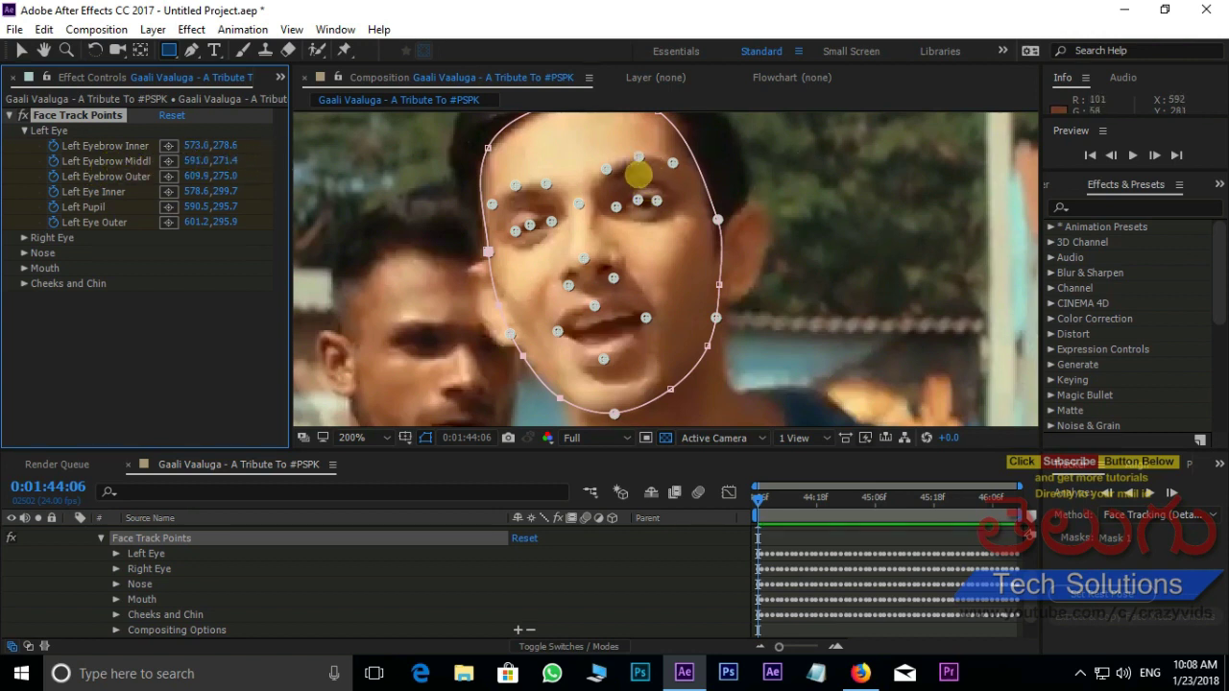
{"action": "left_click_drag", "start_coordinate": [192, 176], "coordinate": [351, 203]}
{"action": "key", "text": "ctrl+z"}
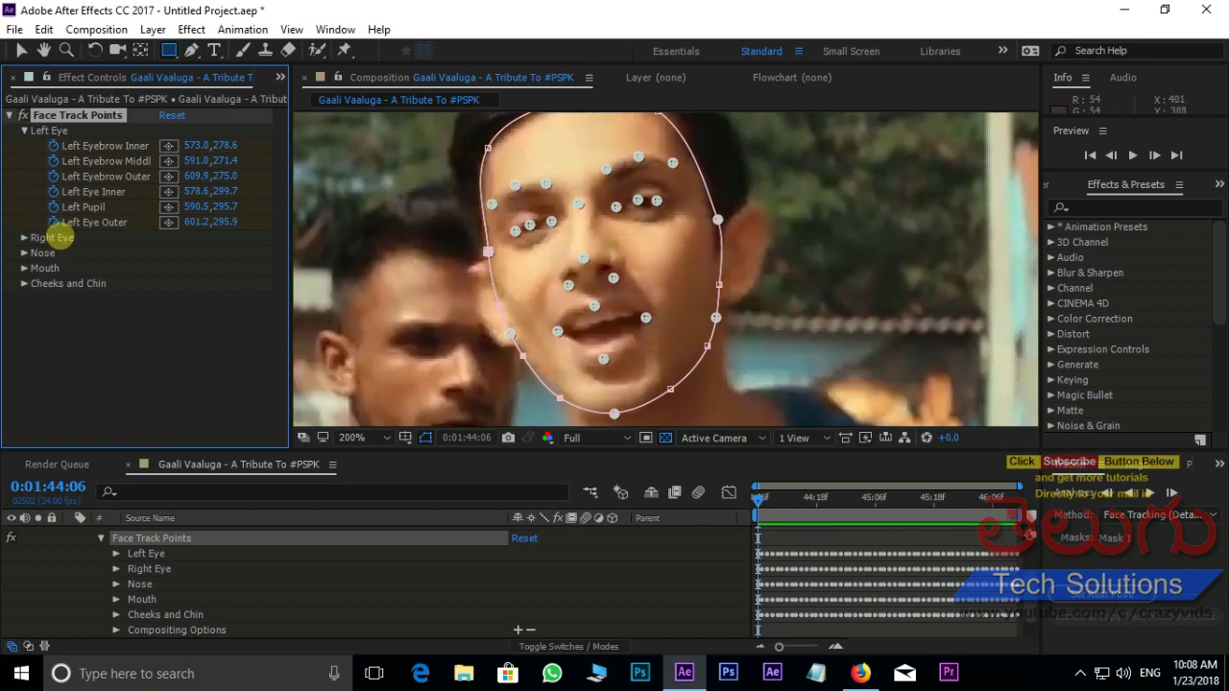
{"action": "left_click", "coordinate": [23, 237]}
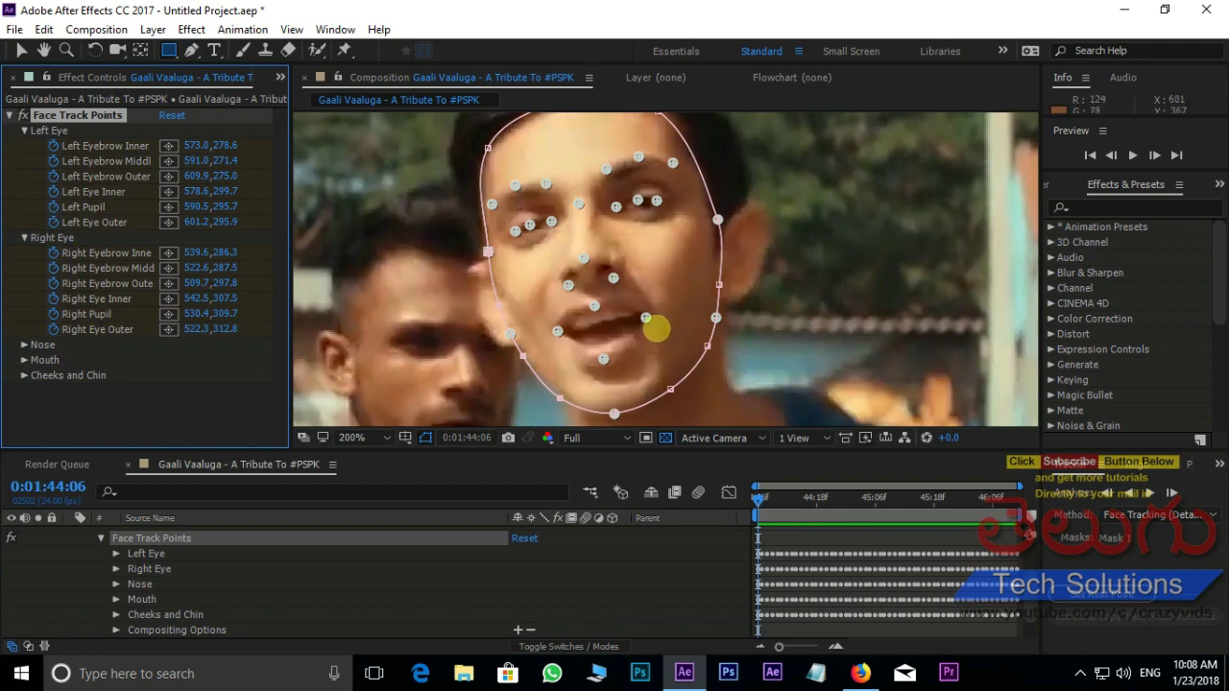
Collapse the Face Track Points and video layer properties.
{"action": "left_click", "coordinate": [8, 115]}
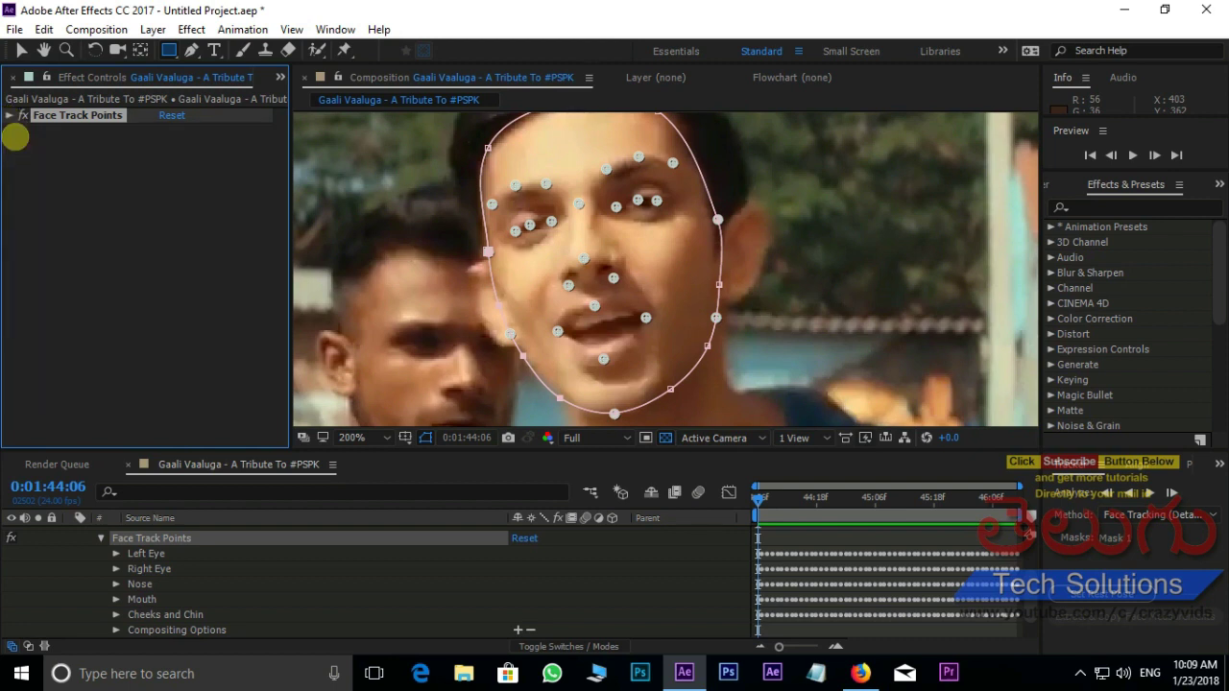
{"action": "scroll", "coordinate": [163, 586], "scroll_direction": "up", "scroll_amount": 2}
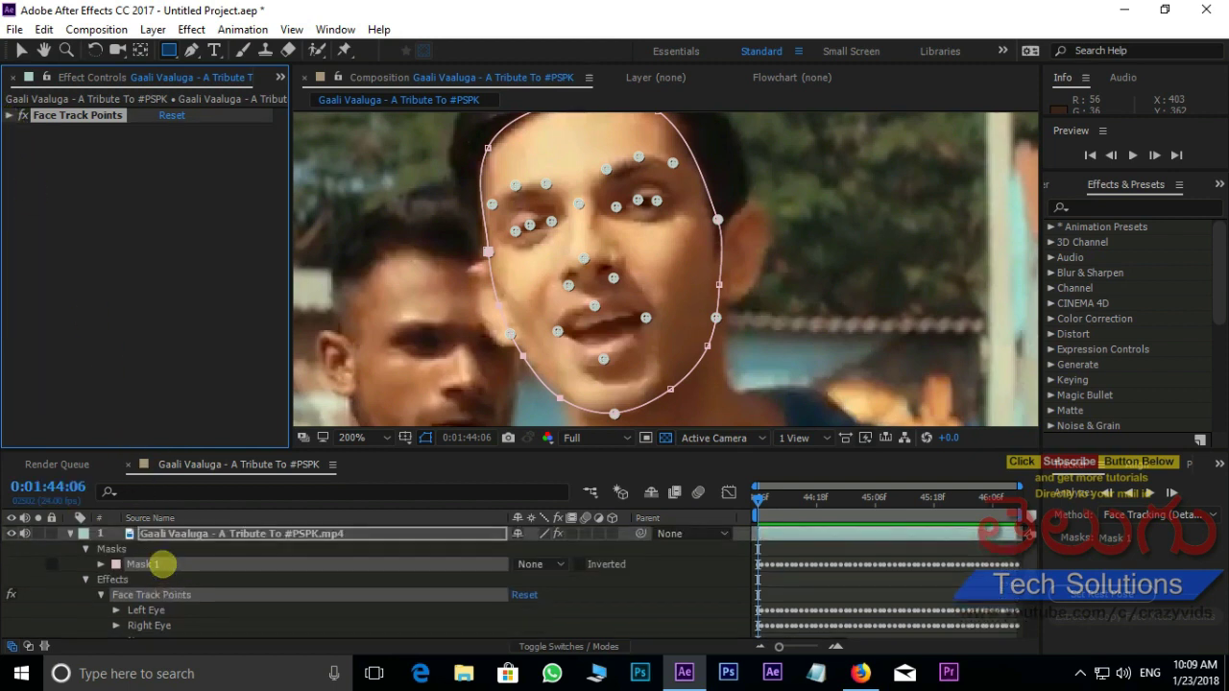
{"action": "left_click", "coordinate": [71, 533]}
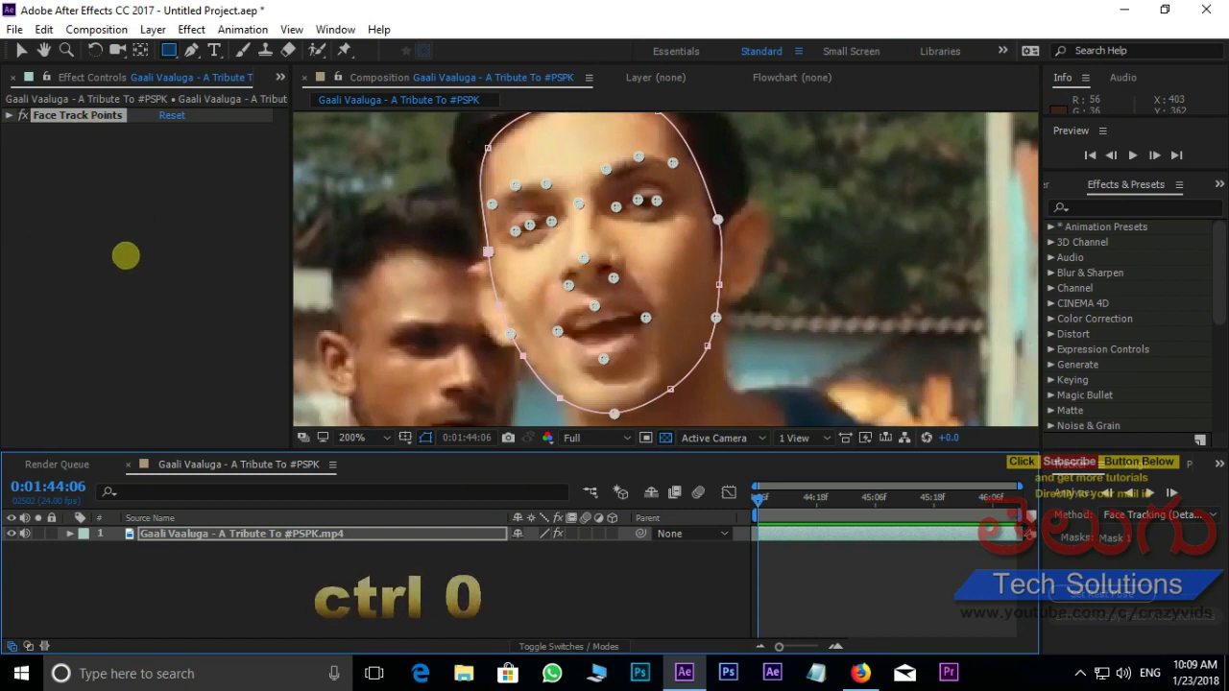
Import summer-clipart-summer-shades-5.png and add it as the top layer in the composition.
{"action": "key", "text": "ctrl+0"}
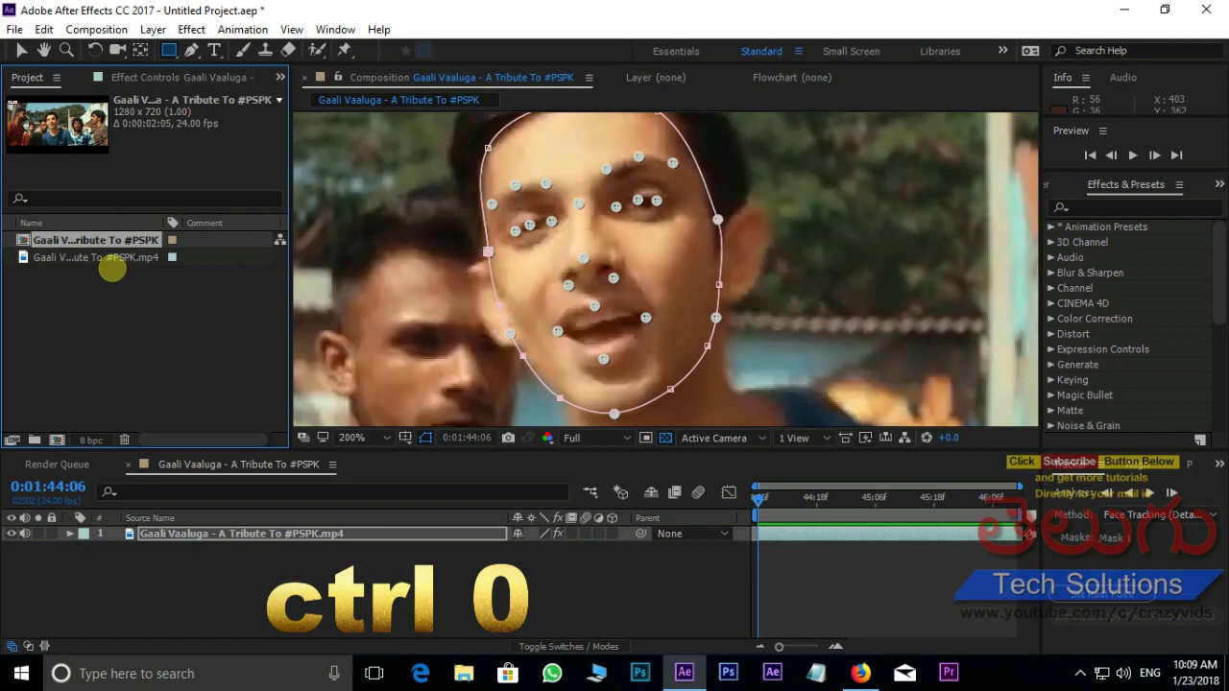
{"action": "left_click", "coordinate": [122, 328]}
{"action": "double_click", "coordinate": [122, 329]}
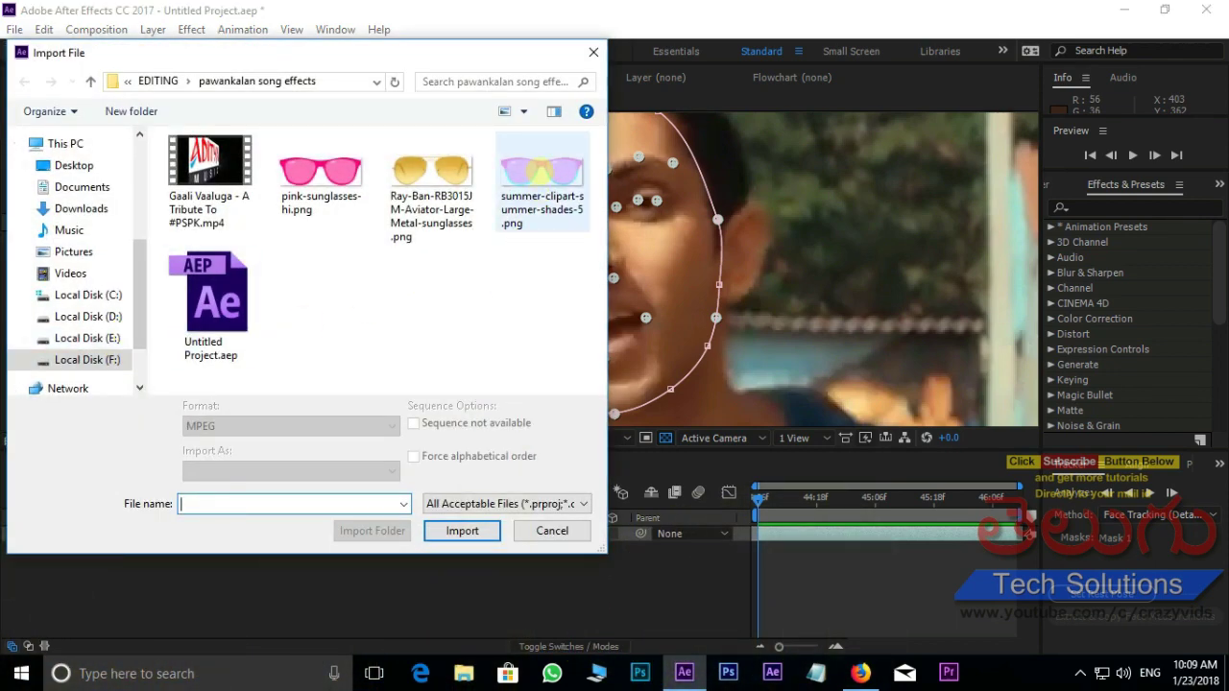
{"action": "left_click", "coordinate": [542, 178]}
{"action": "left_click", "coordinate": [471, 535]}
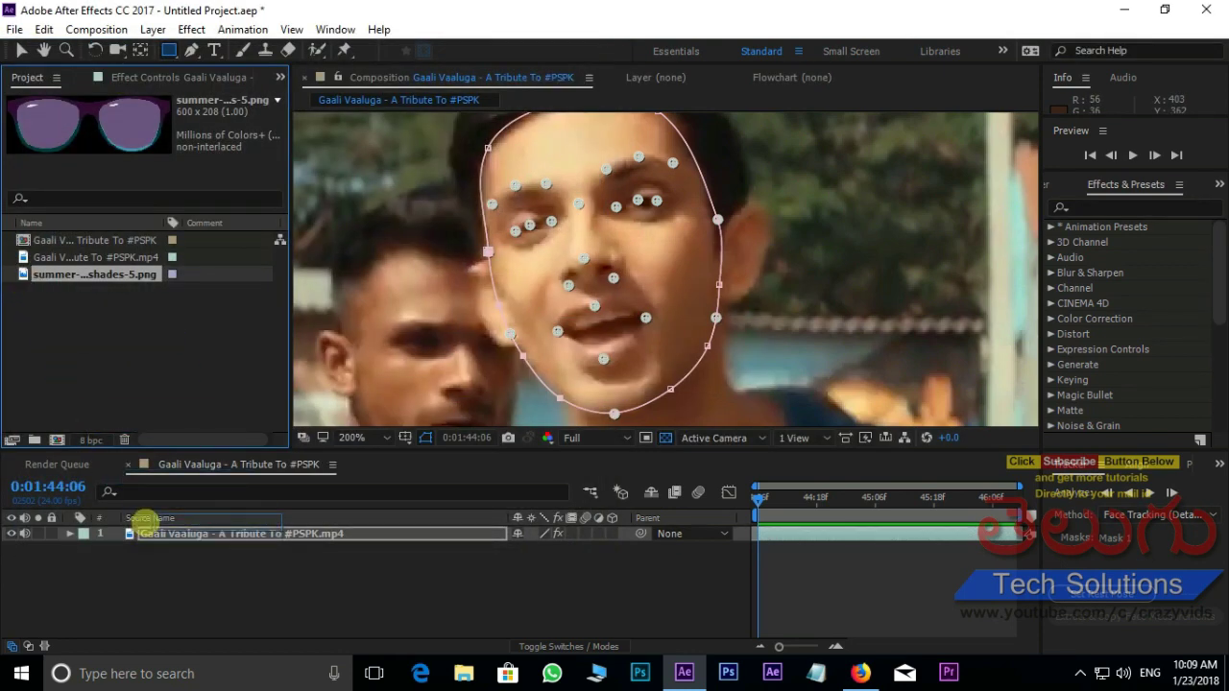
{"action": "left_click_drag", "start_coordinate": [21, 274], "coordinate": [144, 530]}
Scale the pink sunglasses down proportionally to fit over the singer's eyes.
{"action": "scroll", "coordinate": [594, 383], "scroll_direction": "down", "scroll_amount": 1}
{"action": "scroll", "coordinate": [678, 266], "scroll_direction": "down", "scroll_amount": 1}
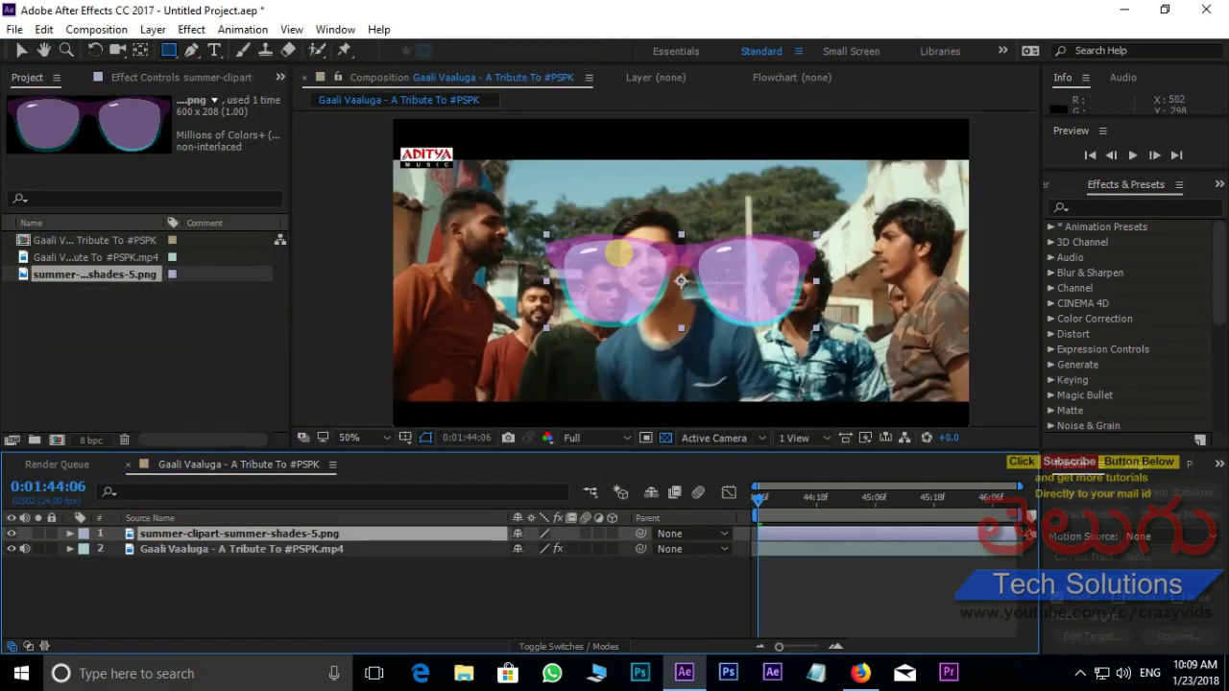
{"action": "scroll", "coordinate": [826, 264], "scroll_direction": "up", "scroll_amount": 2}
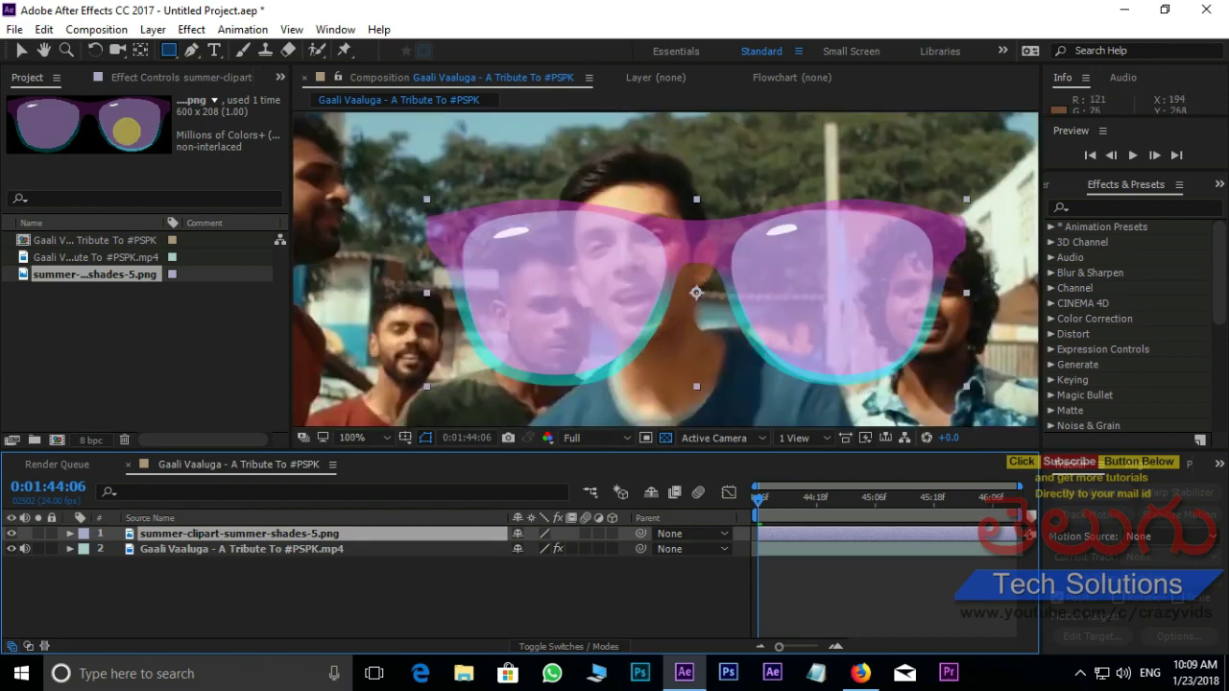
{"action": "left_click", "coordinate": [21, 50]}
{"action": "left_click_drag", "start_coordinate": [966, 199], "coordinate": [780, 246]}
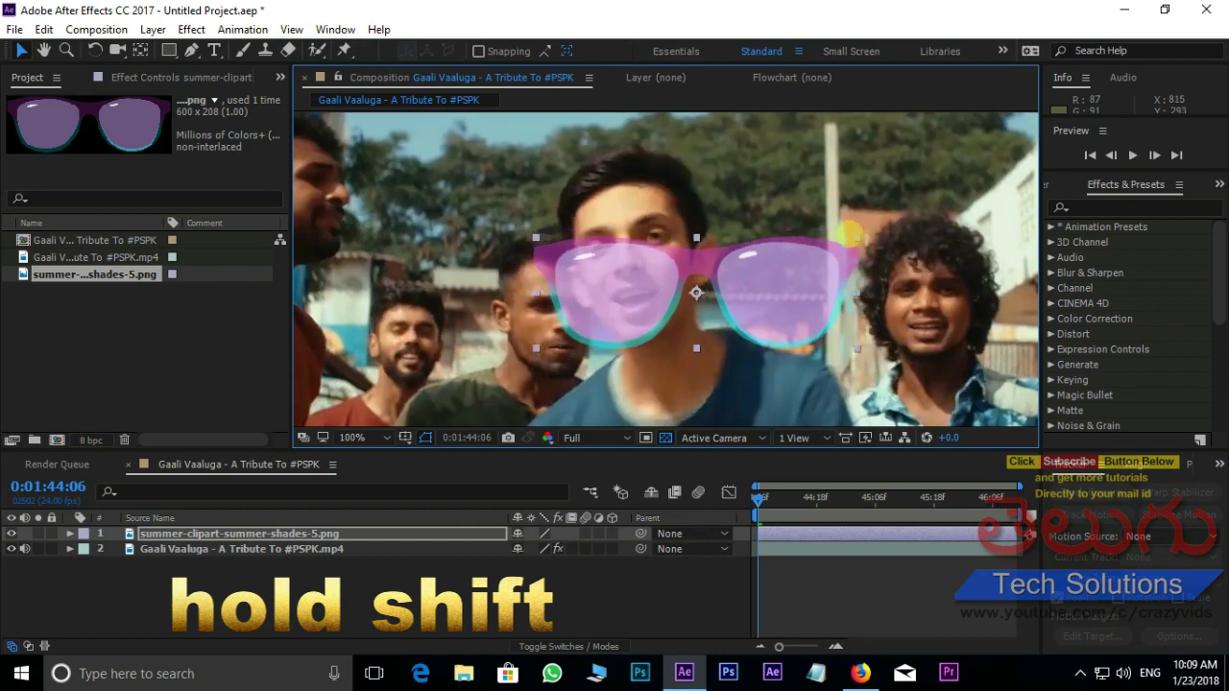
{"action": "mouse_move", "coordinate": [780, 246]}
{"action": "left_mouse_down"}
{"action": "mouse_move", "coordinate": [727, 295]}
{"action": "mouse_move", "coordinate": [644, 224]}
{"action": "left_mouse_up"}
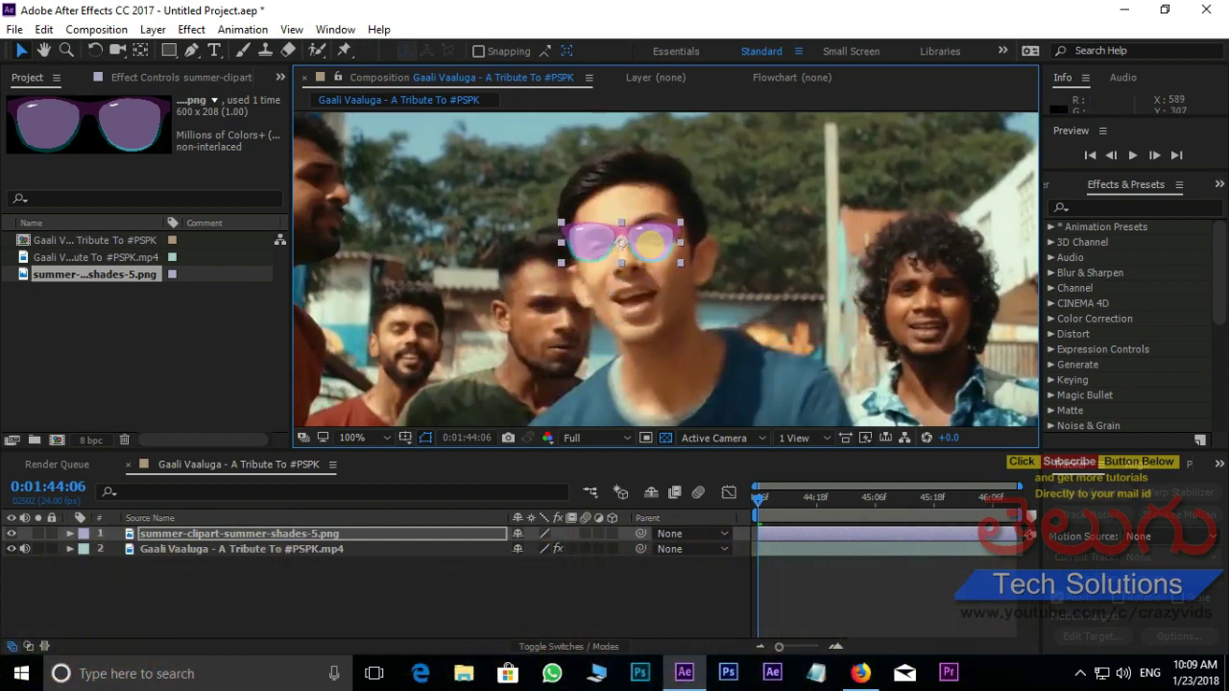
Rotate the sunglasses layer to about -13° to match the tilt of the singer's face.
{"action": "key", "text": "r"}
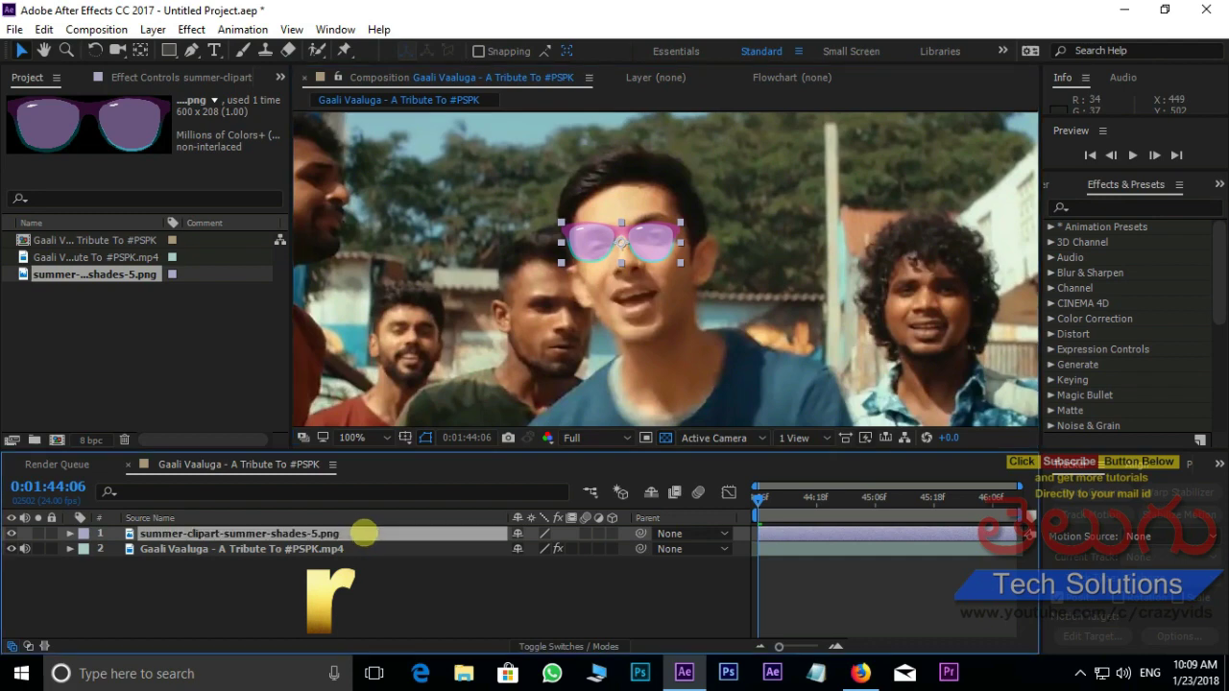
{"action": "mouse_move", "coordinate": [533, 548]}
{"action": "left_mouse_down"}
{"action": "mouse_move", "coordinate": [516, 544]}
{"action": "mouse_move", "coordinate": [536, 547]}
{"action": "left_mouse_up"}
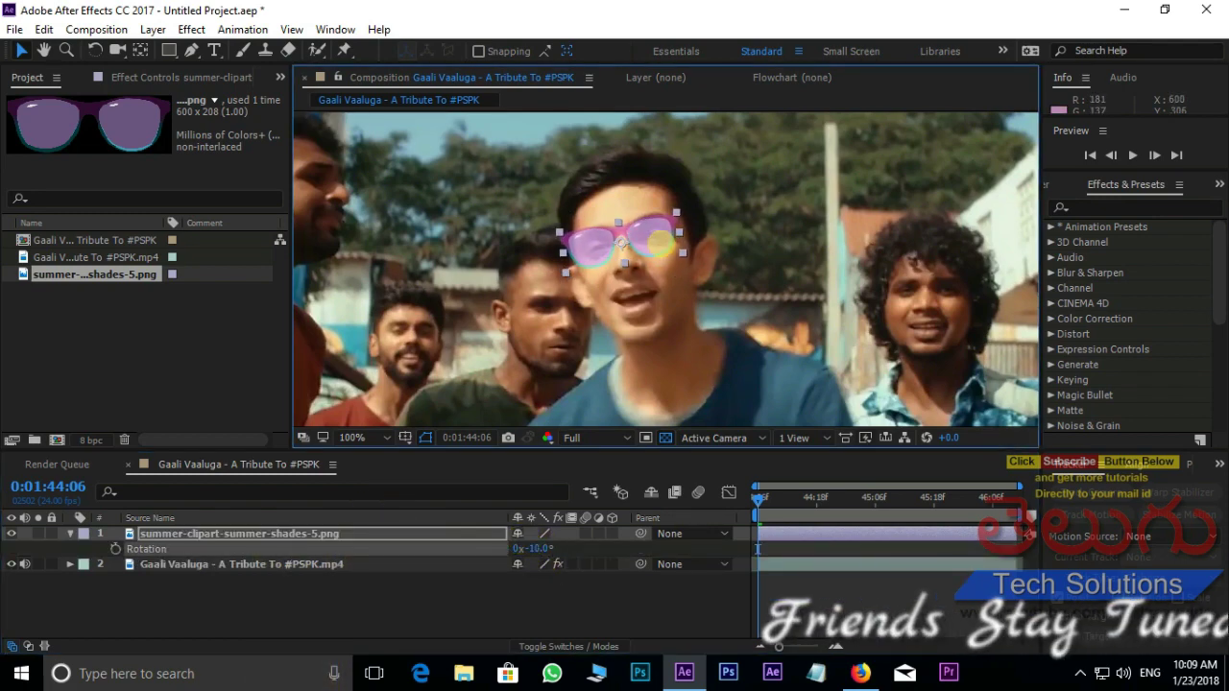
{"action": "key", "text": "period"}
{"action": "left_click_drag", "start_coordinate": [535, 547], "coordinate": [541, 545]}
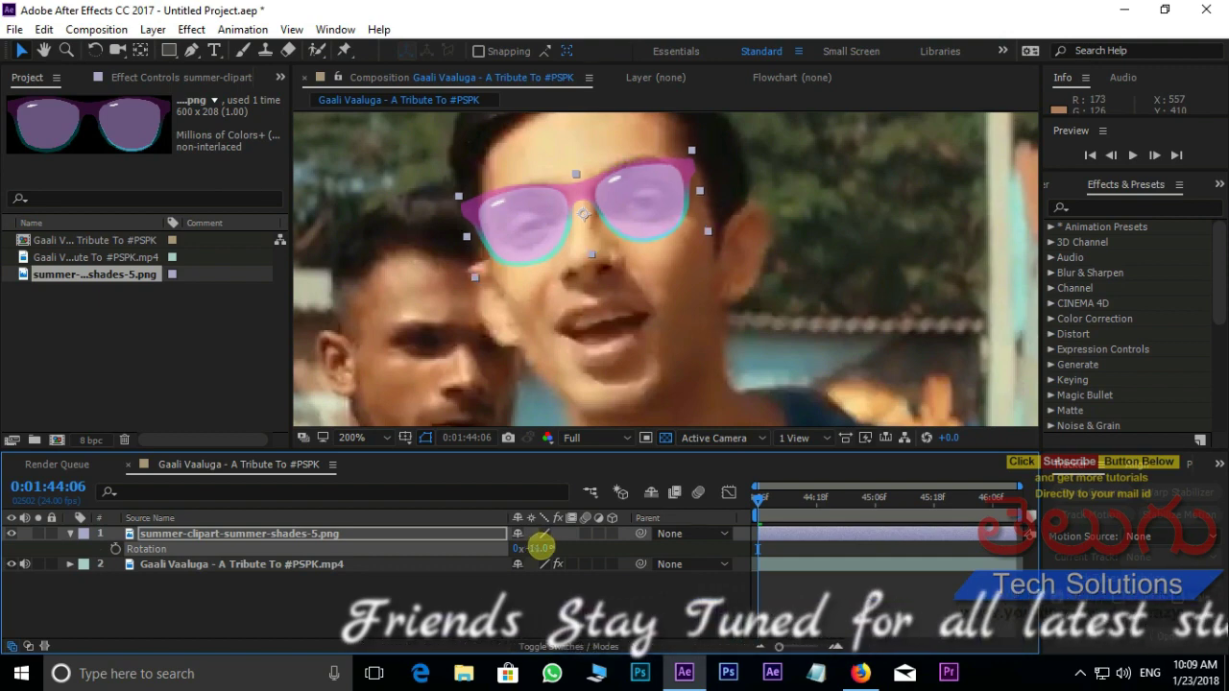
{"action": "key", "text": "comma"}
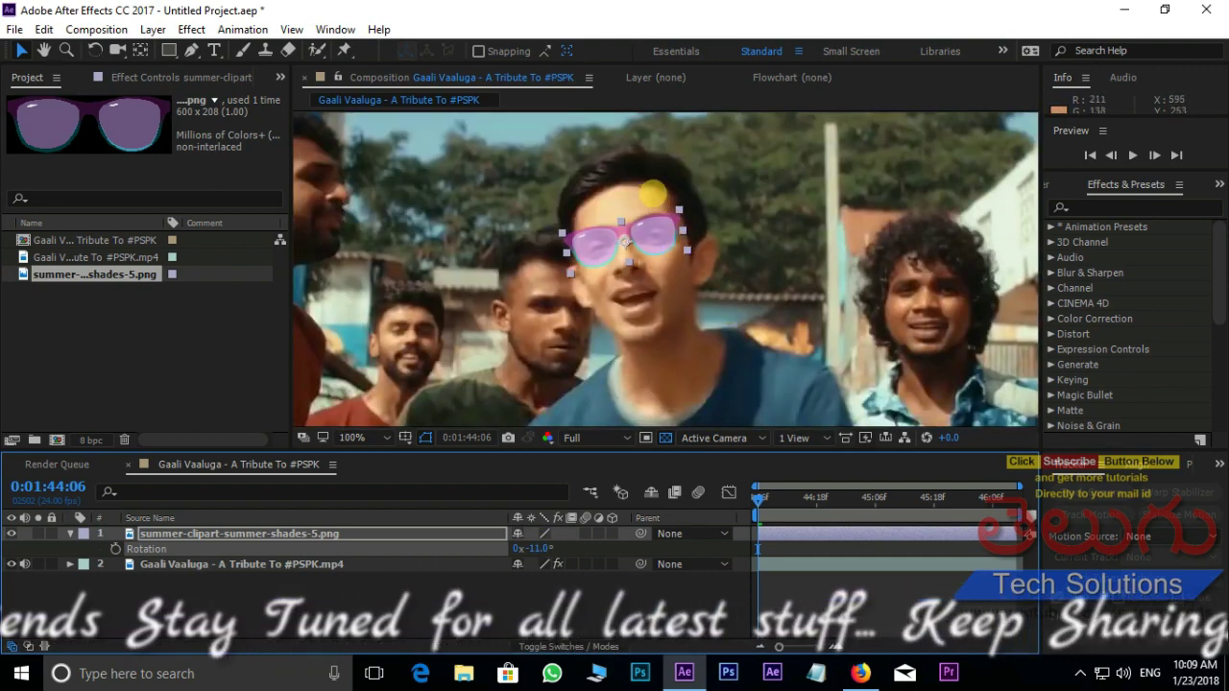
{"action": "left_click", "coordinate": [69, 533]}
Pre-compose the sunglasses layer into a new composition named 'eyeglasses'.
{"action": "right_click", "coordinate": [182, 533]}
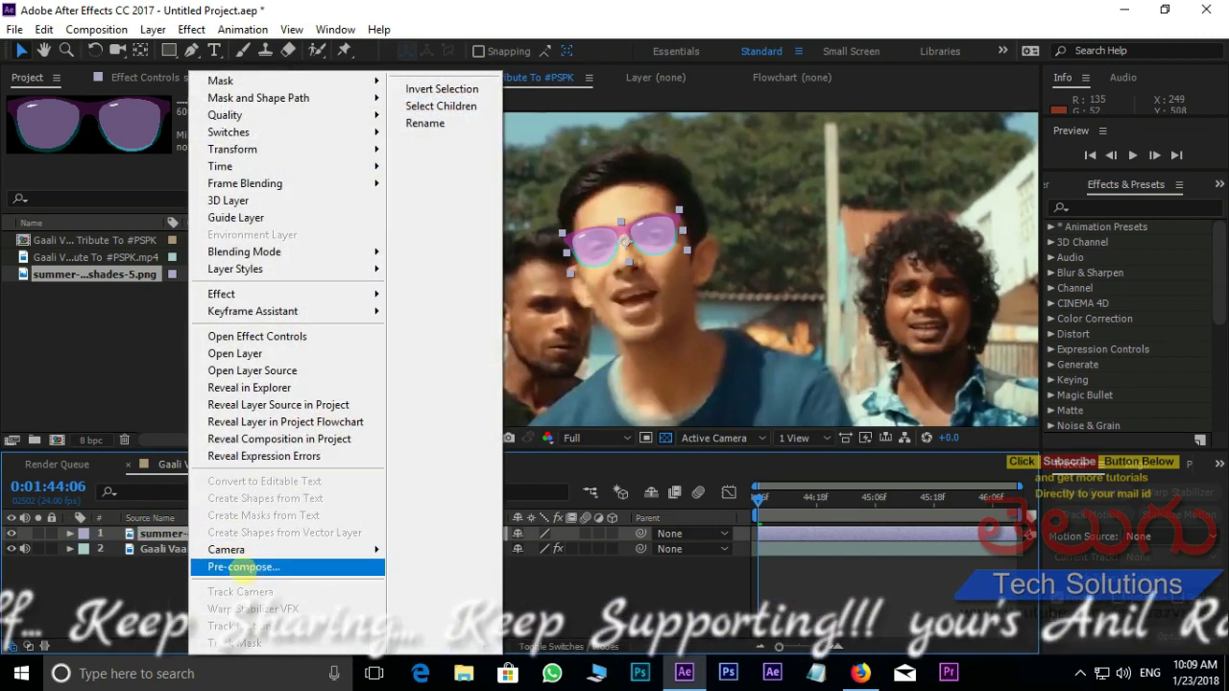
{"action": "left_click", "coordinate": [243, 568]}
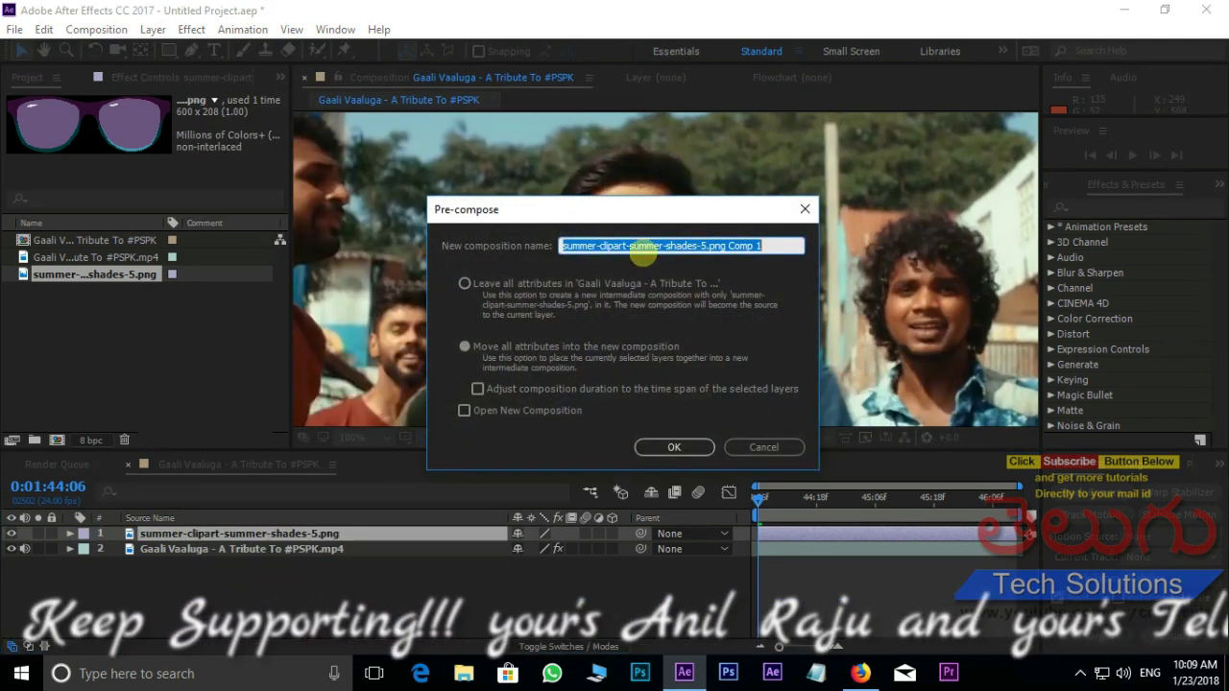
{"action": "type", "text": "eyeglasses"}
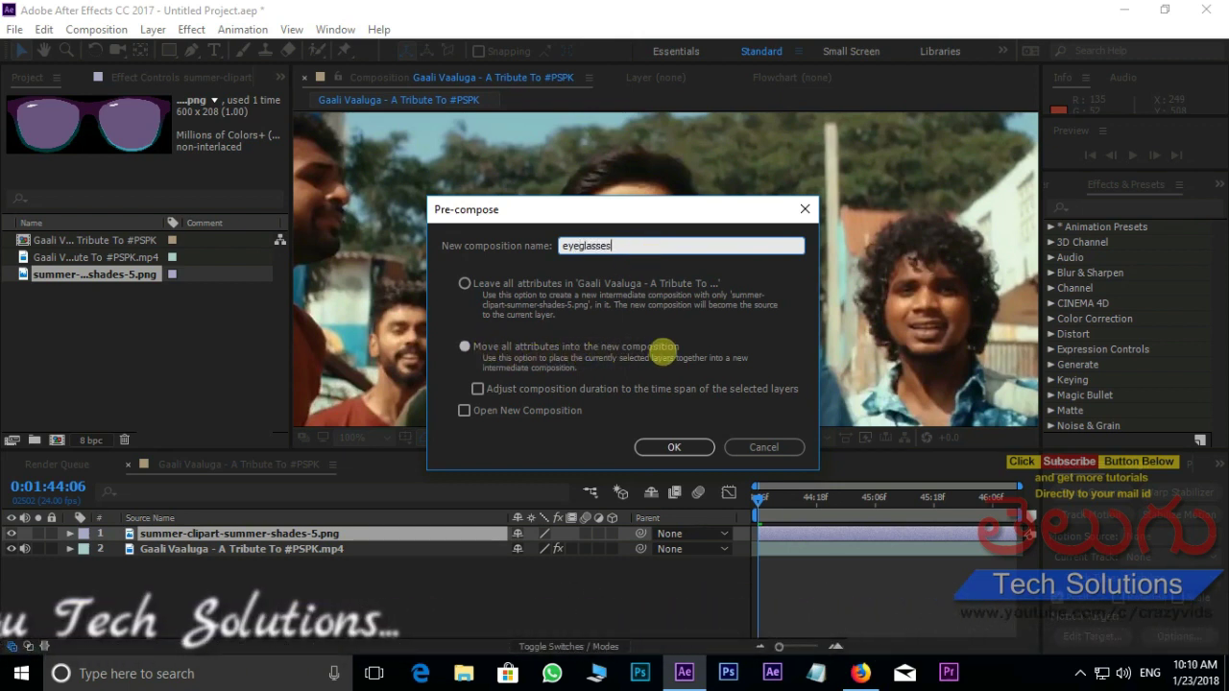
{"action": "left_click", "coordinate": [667, 447]}
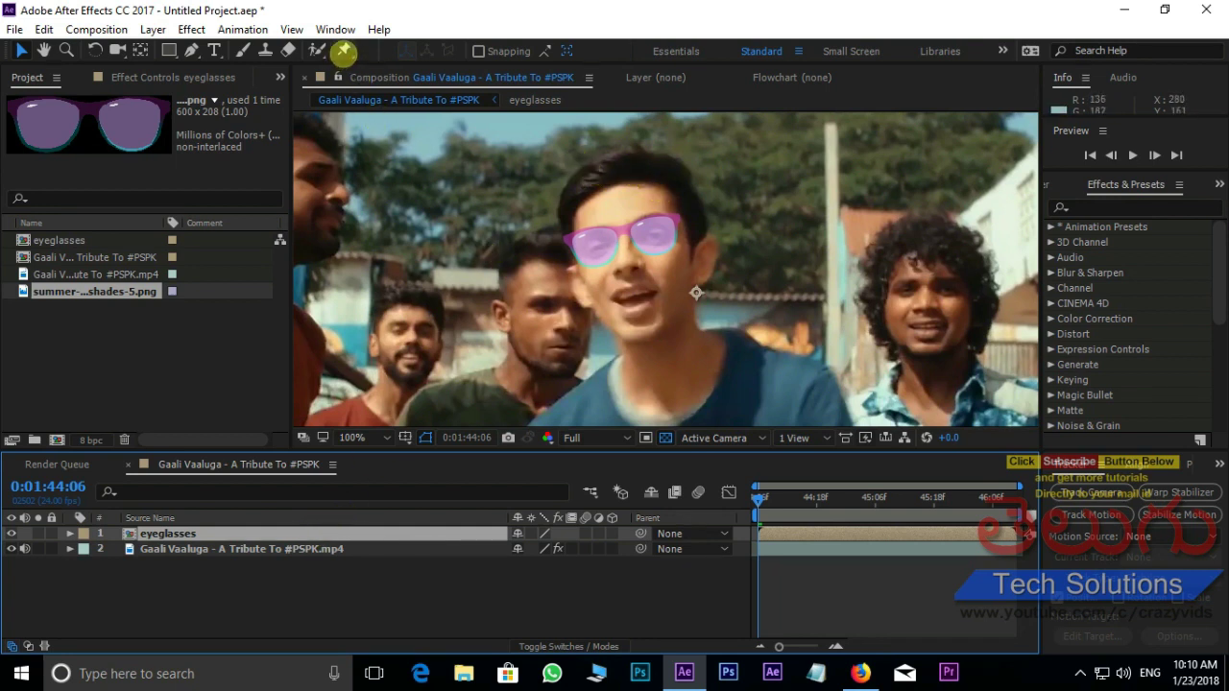
With the Puppet Pin tool, zoom in on the face and pin points along the glasses' top frame.
{"action": "left_click", "coordinate": [343, 51]}
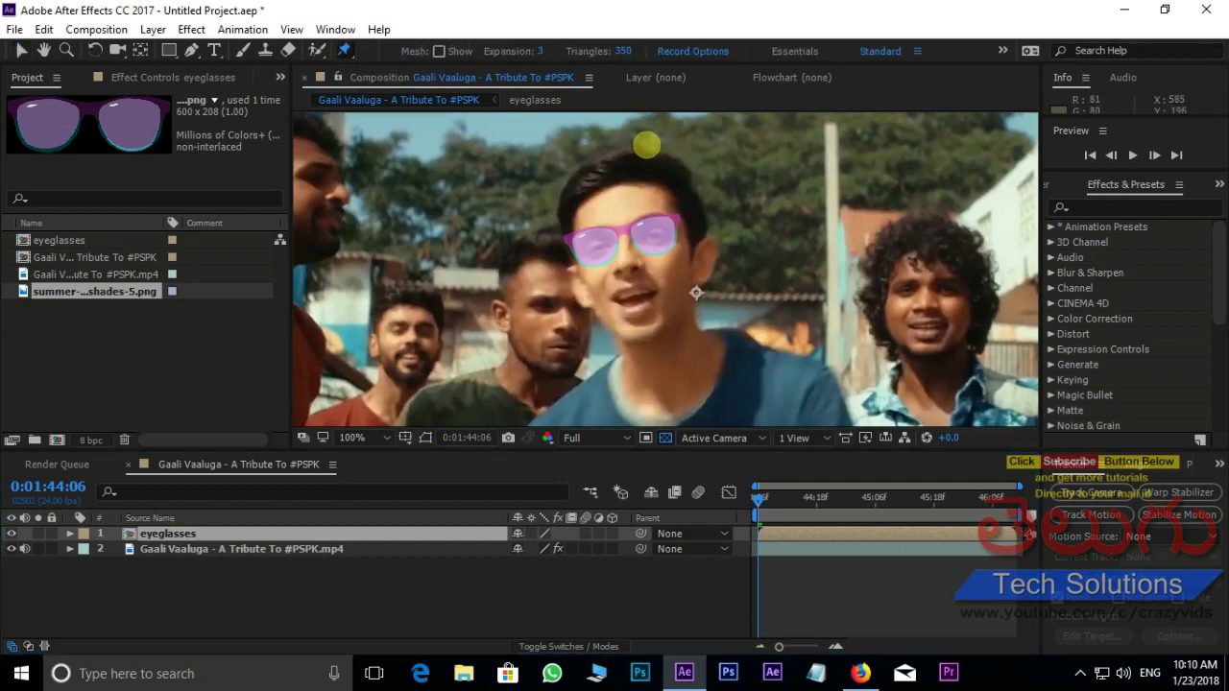
{"action": "scroll", "coordinate": [656, 206], "scroll_direction": "up", "scroll_amount": 2}
{"action": "left_click_drag", "start_coordinate": [670, 184], "coordinate": [676, 258]}
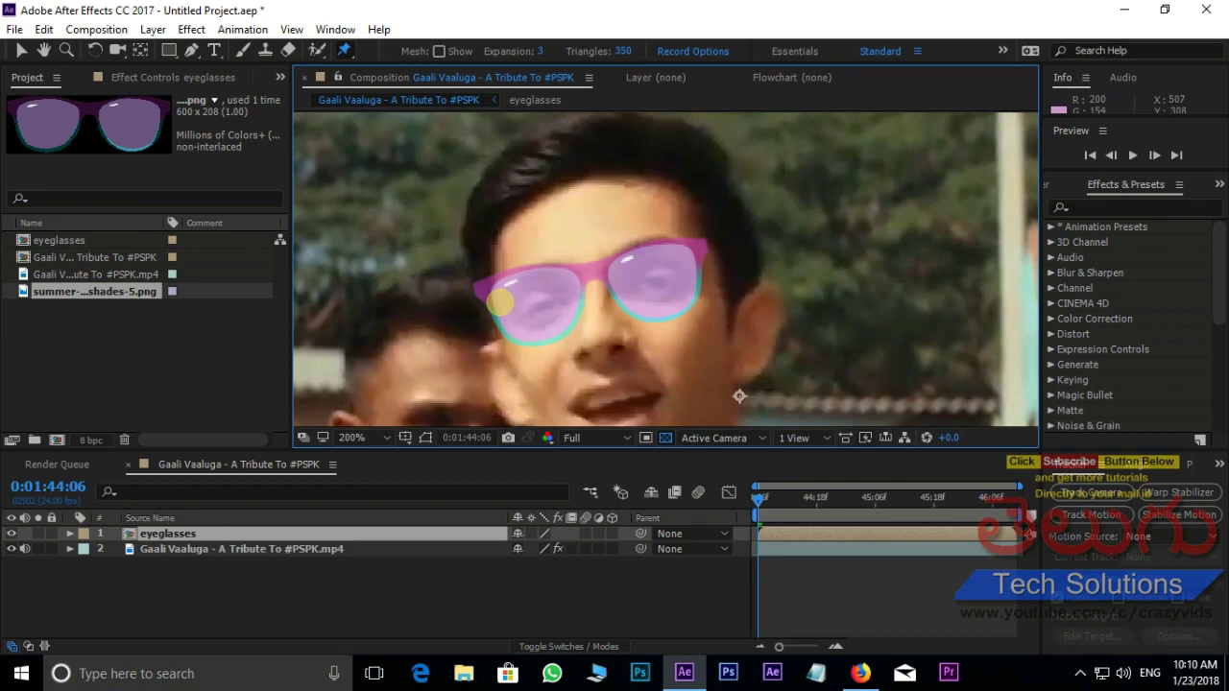
{"action": "left_click", "coordinate": [500, 302]}
{"action": "left_click", "coordinate": [529, 271]}
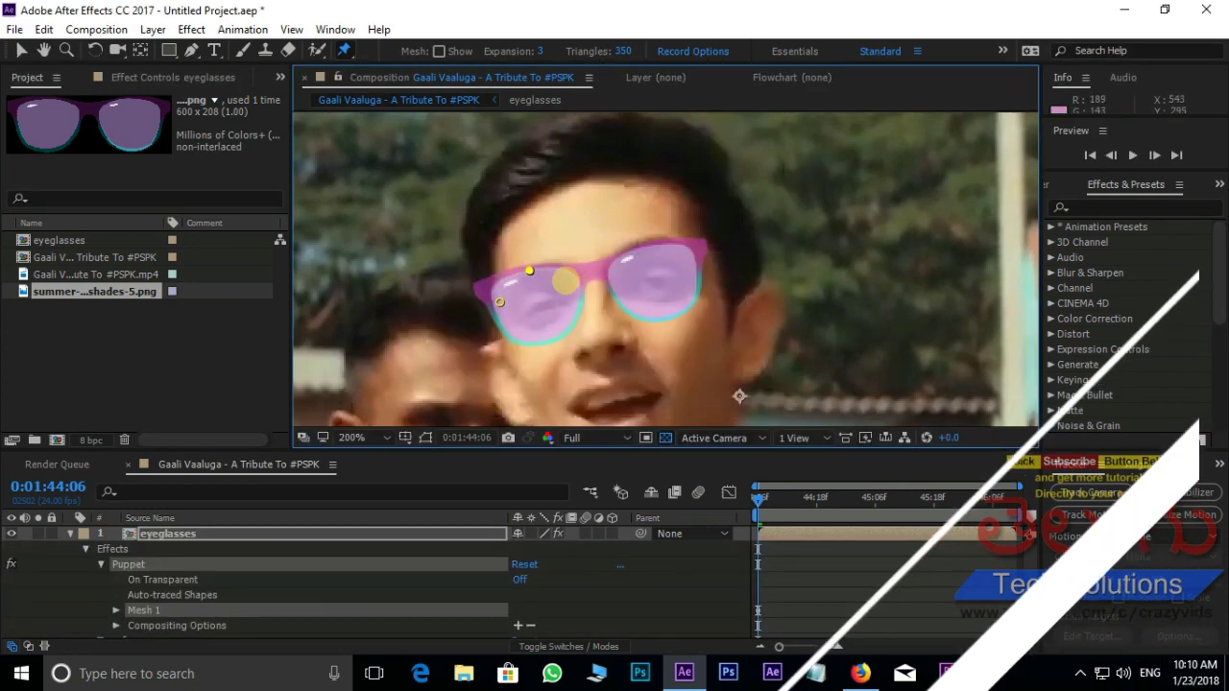
{"action": "left_click_drag", "start_coordinate": [529, 270], "coordinate": [531, 279]}
{"action": "left_click", "coordinate": [569, 277]}
{"action": "left_click", "coordinate": [620, 265]}
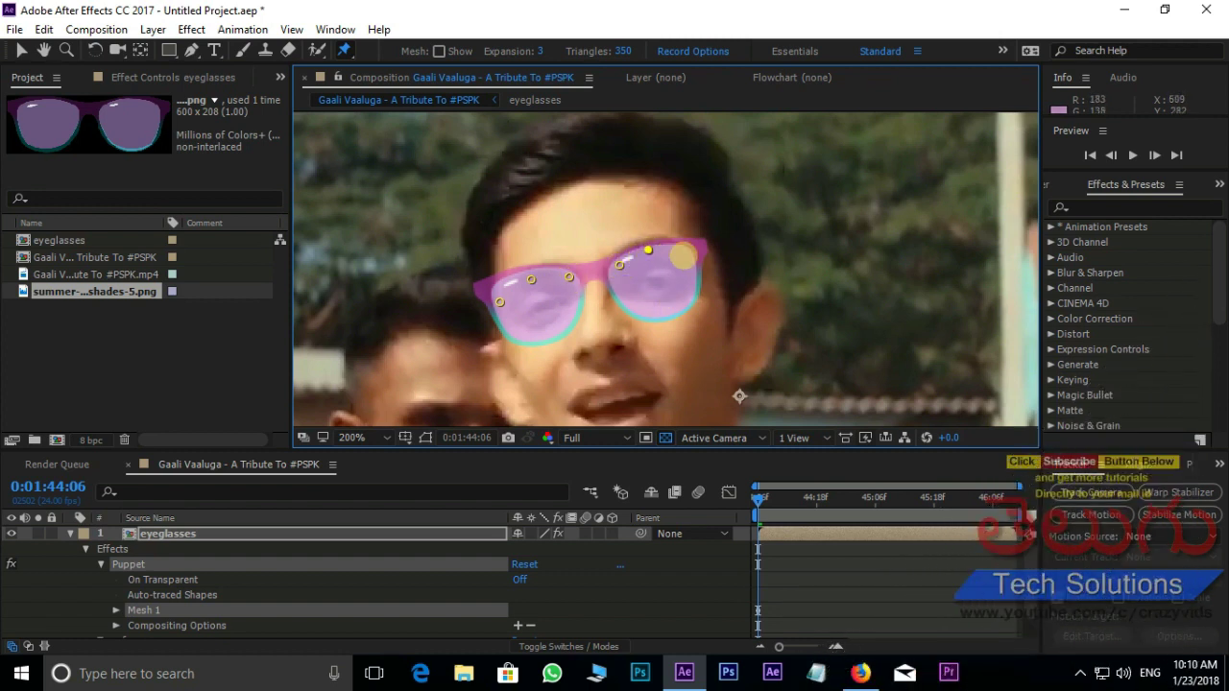
{"action": "left_click", "coordinate": [686, 253]}
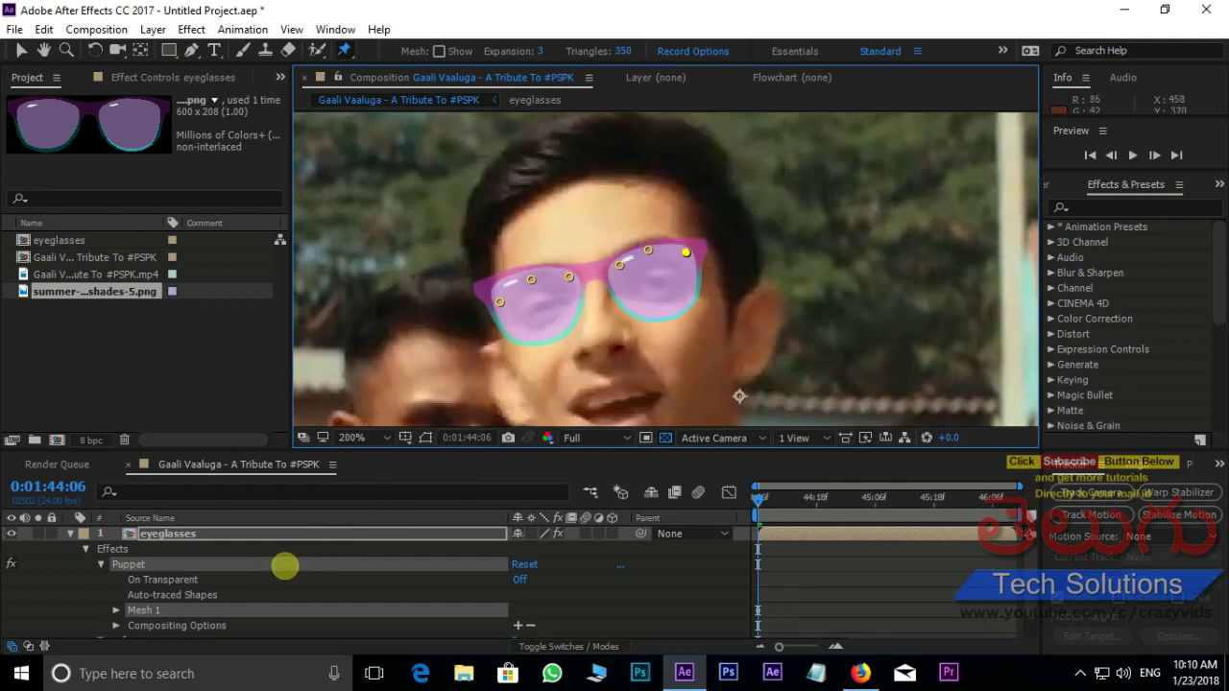
{"action": "scroll", "coordinate": [284, 567], "scroll_direction": "down", "scroll_amount": 1}
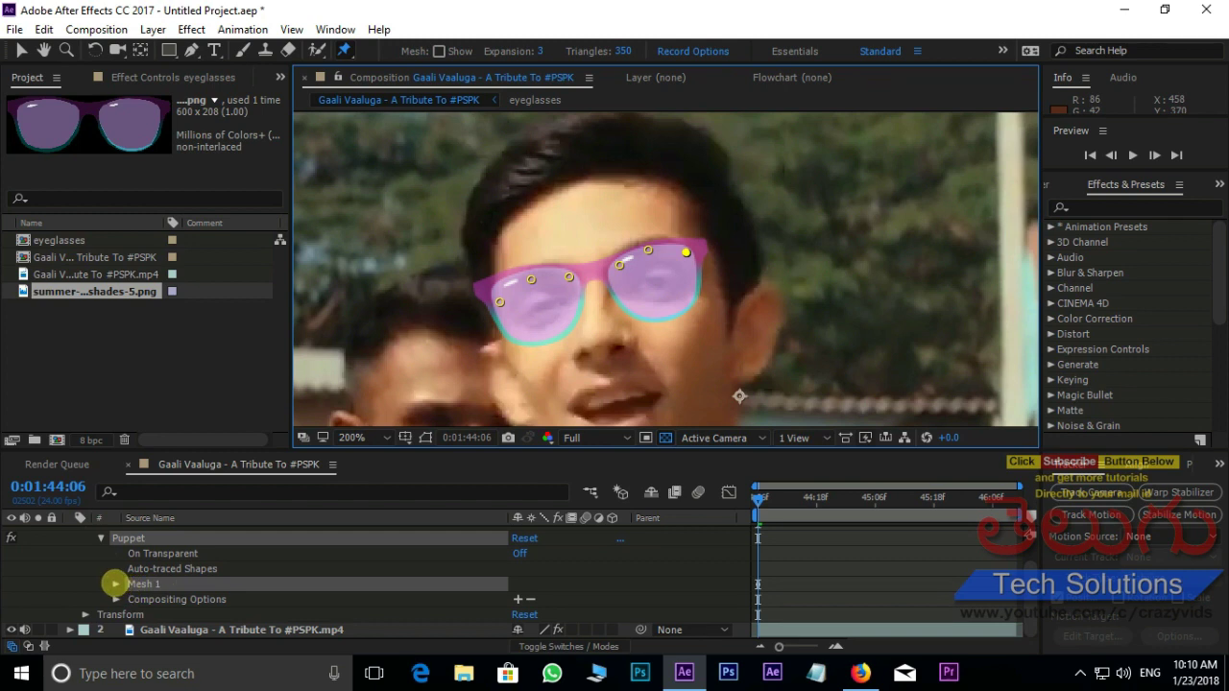
Expand Mesh 1's Deform list to show Puppet Pins 1–6 and start renaming Puppet Pin 1.
{"action": "left_click", "coordinate": [116, 583]}
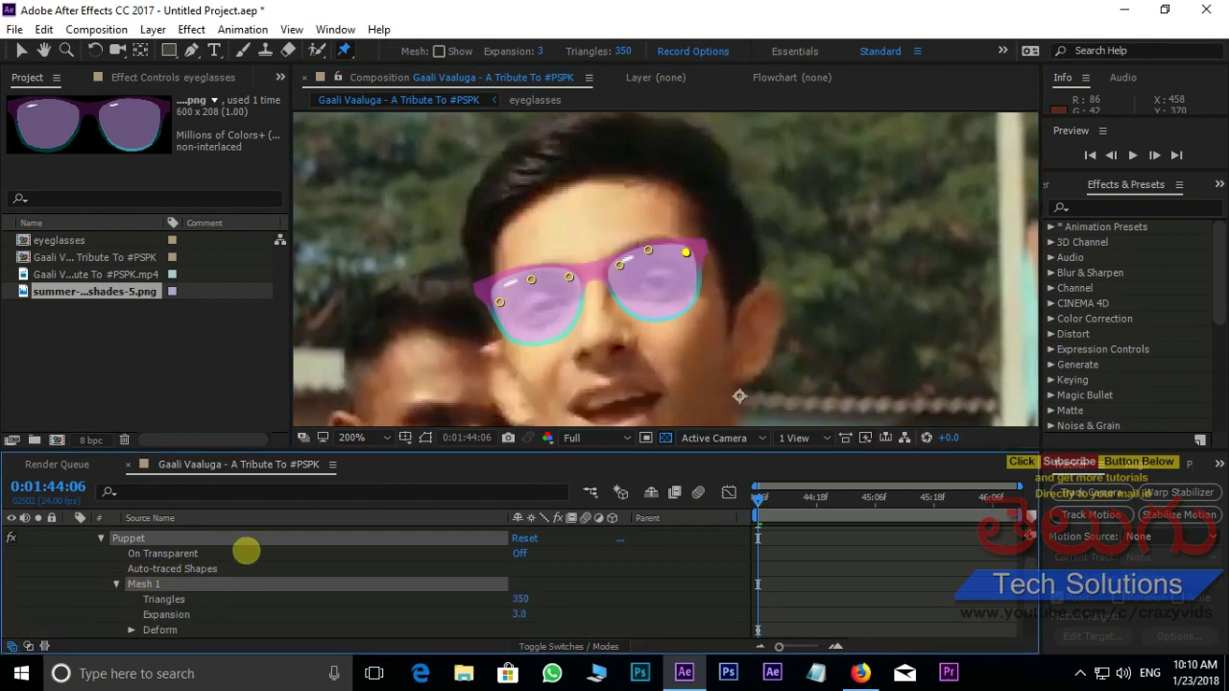
{"action": "scroll", "coordinate": [247, 546], "scroll_direction": "down", "scroll_amount": 3}
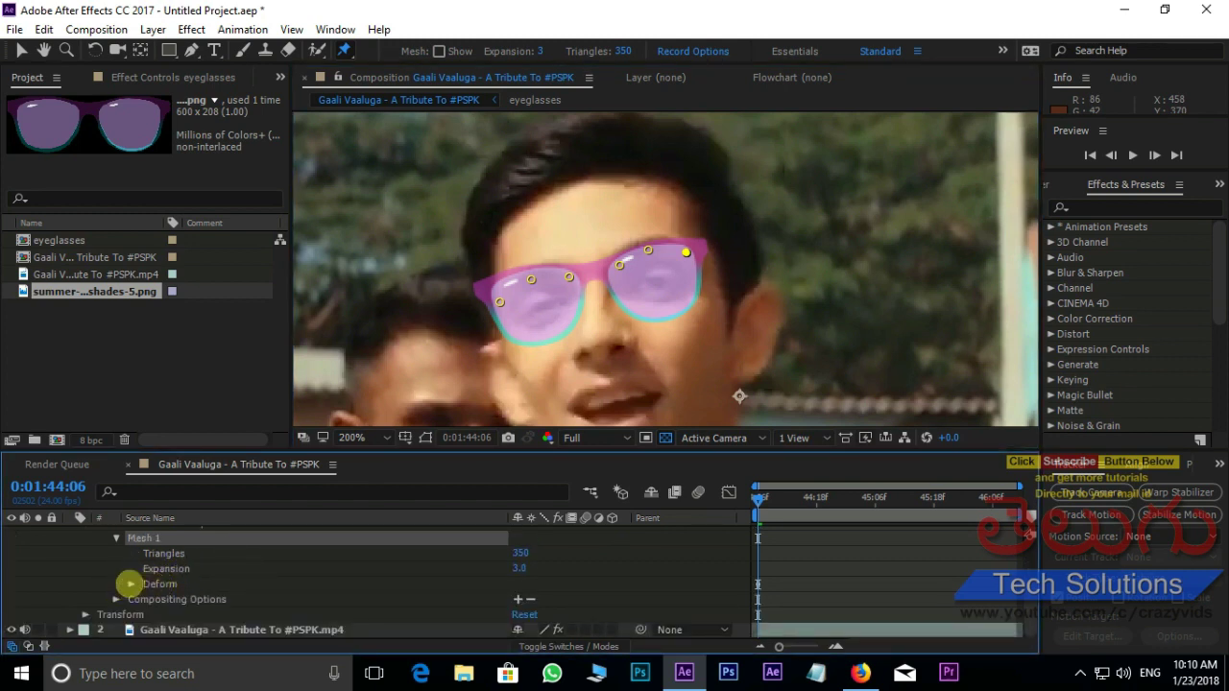
{"action": "left_click", "coordinate": [131, 584]}
{"action": "scroll", "coordinate": [291, 549], "scroll_direction": "down", "scroll_amount": 1}
{"action": "scroll", "coordinate": [282, 548], "scroll_direction": "down", "scroll_amount": 1}
{"action": "scroll", "coordinate": [260, 557], "scroll_direction": "up", "scroll_amount": 1}
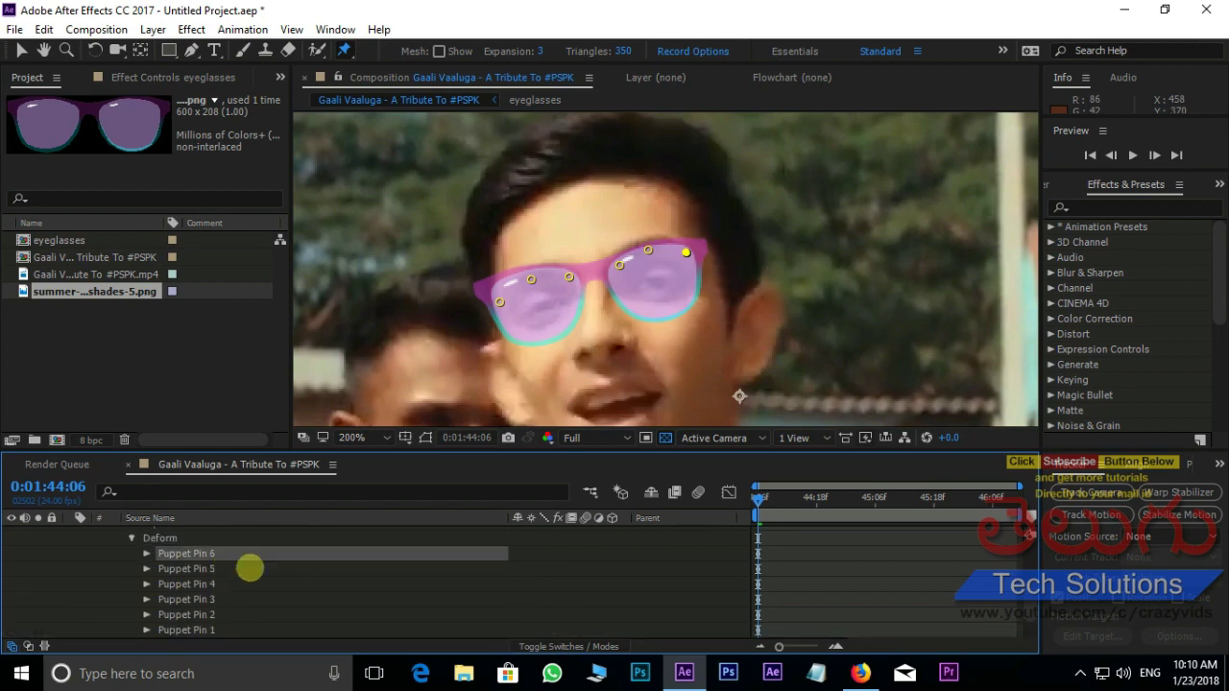
{"action": "scroll", "coordinate": [244, 580], "scroll_direction": "down", "scroll_amount": 3}
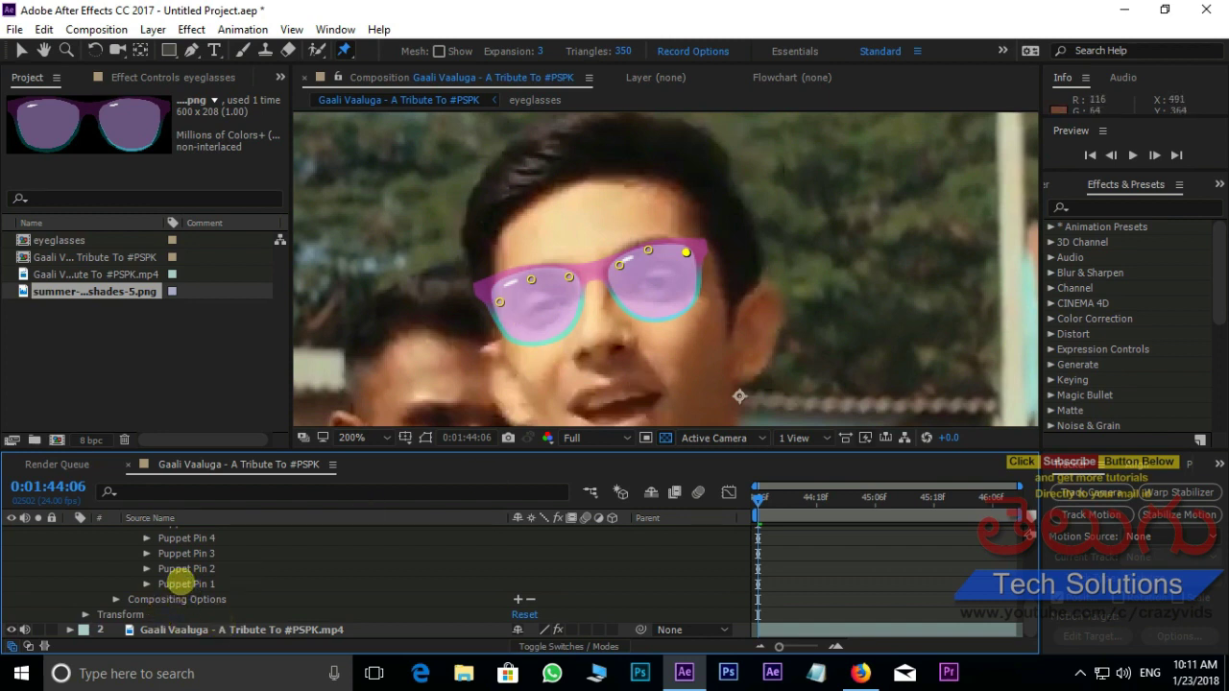
{"action": "left_click", "coordinate": [179, 583]}
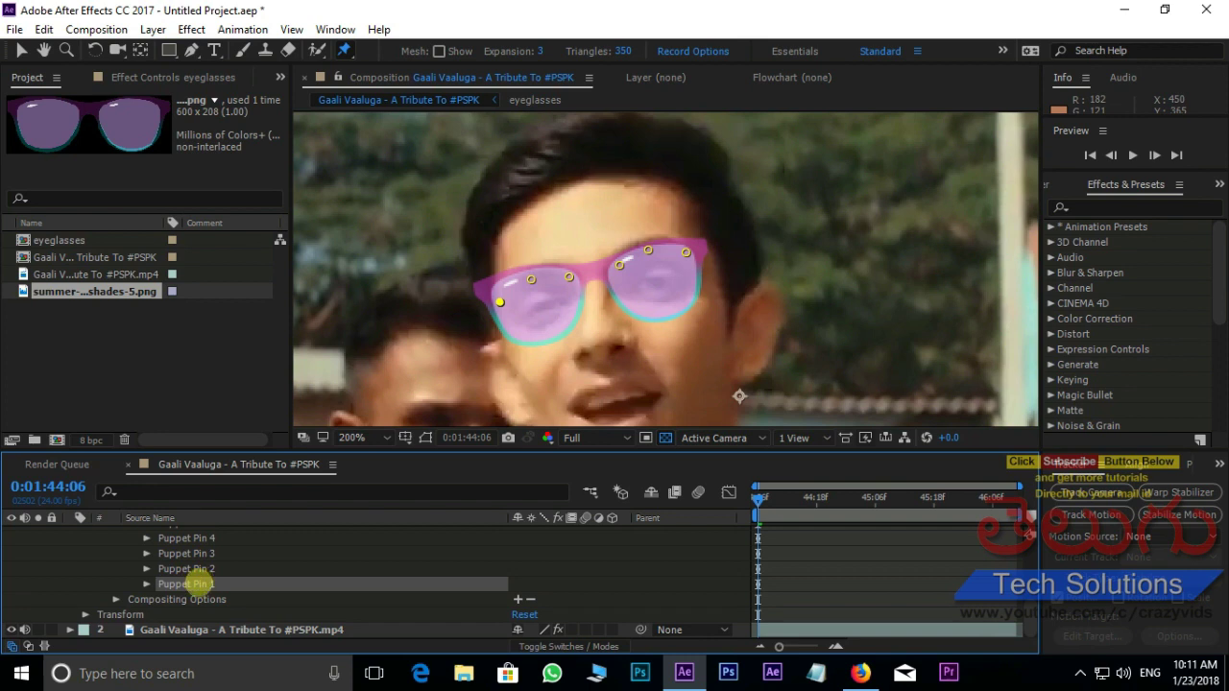
{"action": "key", "text": "Return"}
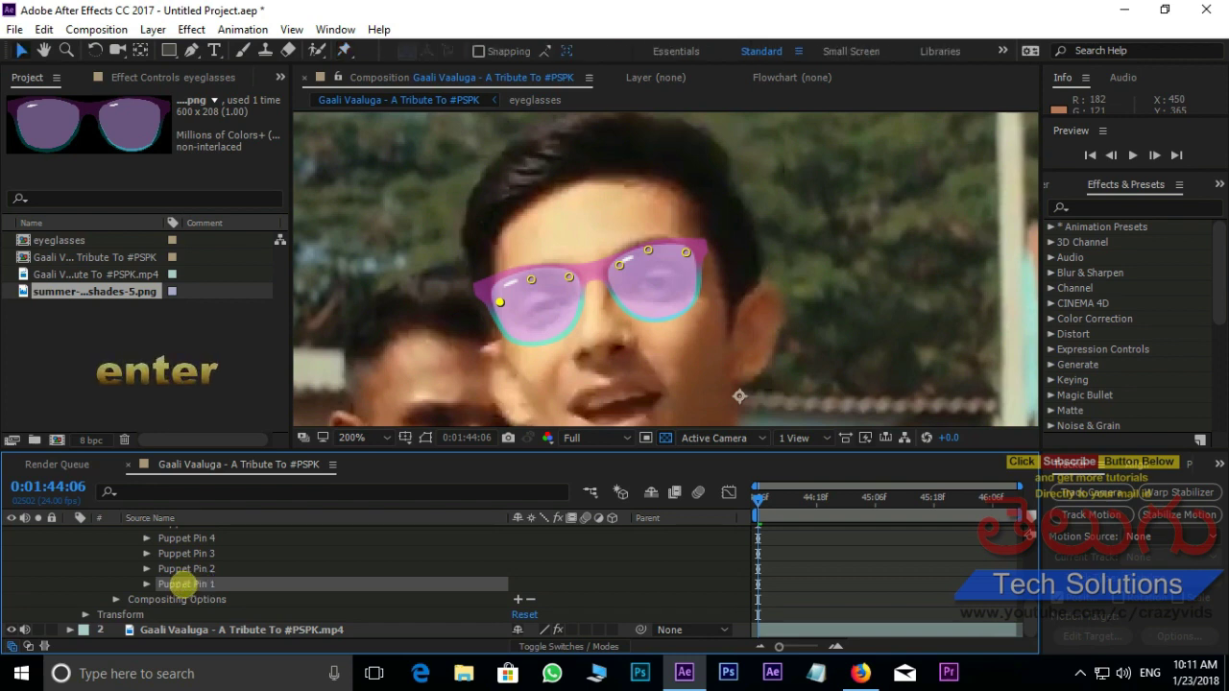
{"action": "key", "text": "Return"}
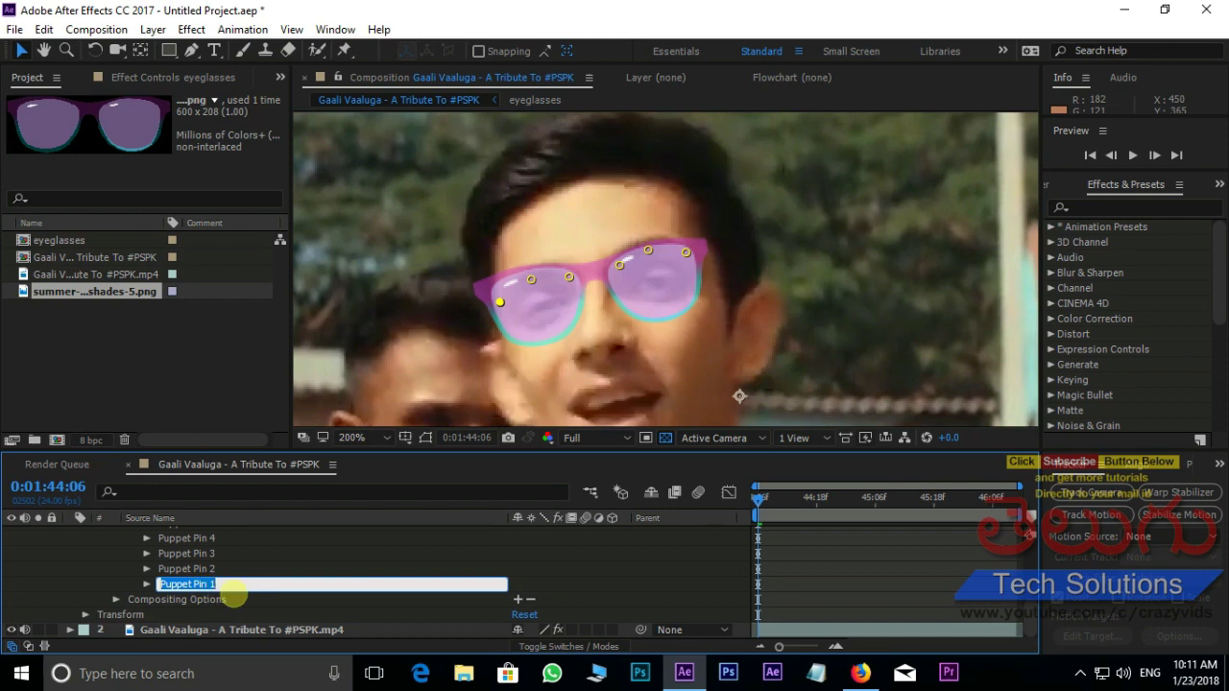
Rename Puppet Pins 1–3 to right eyebrow outer, right eyebrow middle and right eyebrow inner.
{"action": "type", "text": "right eyebrow outer"}
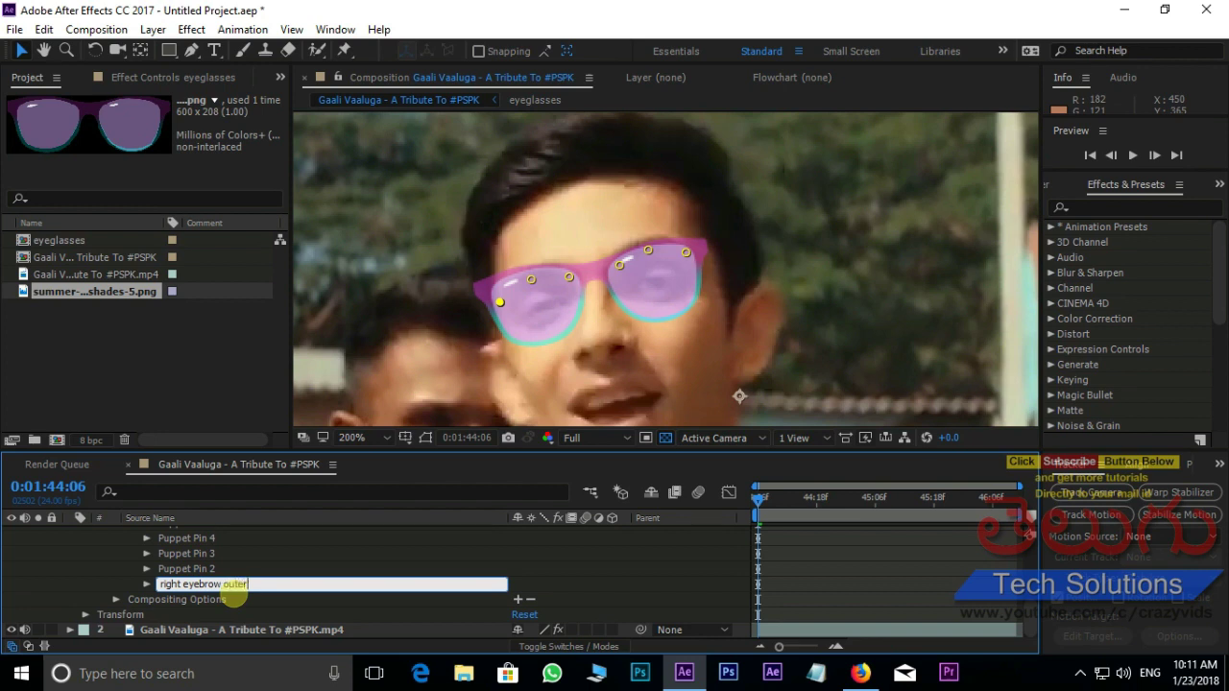
{"action": "left_click", "coordinate": [184, 567]}
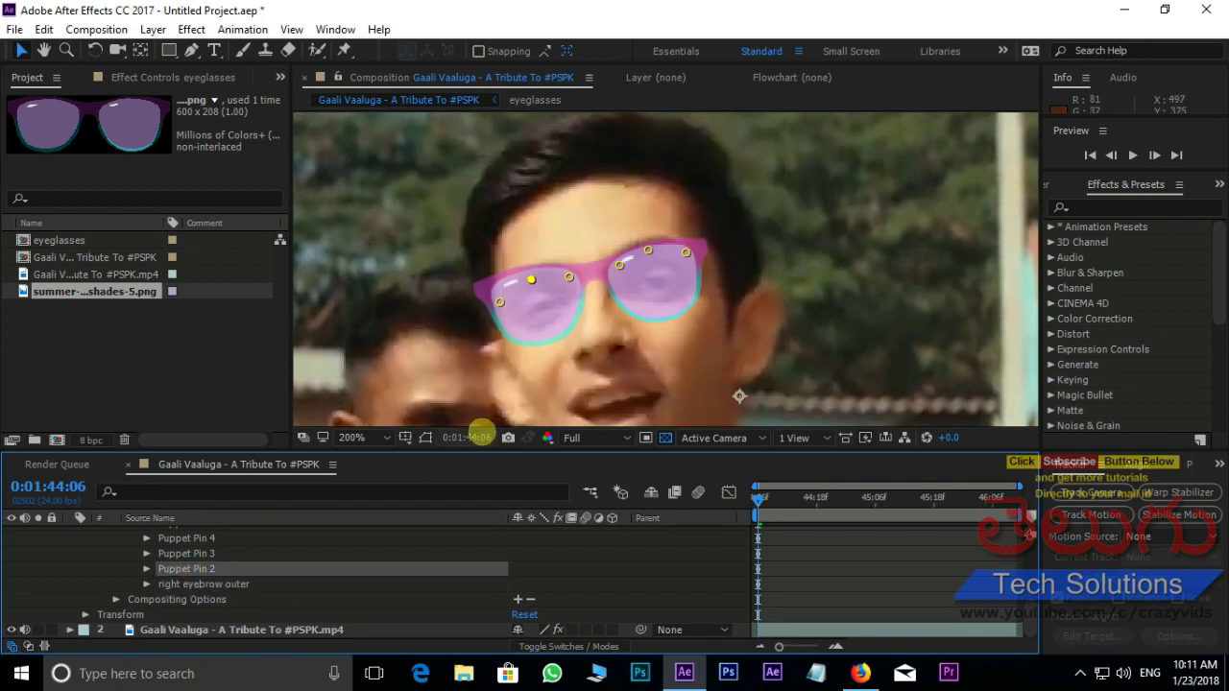
{"action": "key", "text": "Return"}
{"action": "type", "text": "right eyeb"}
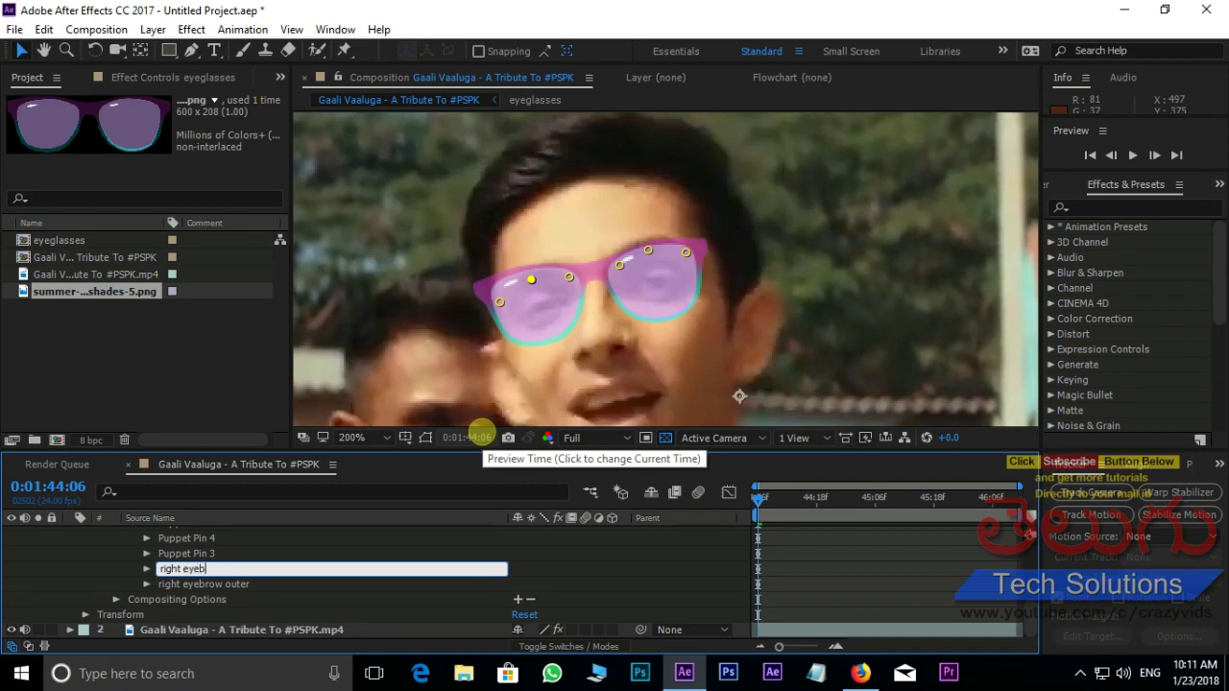
{"action": "type", "text": "row middle"}
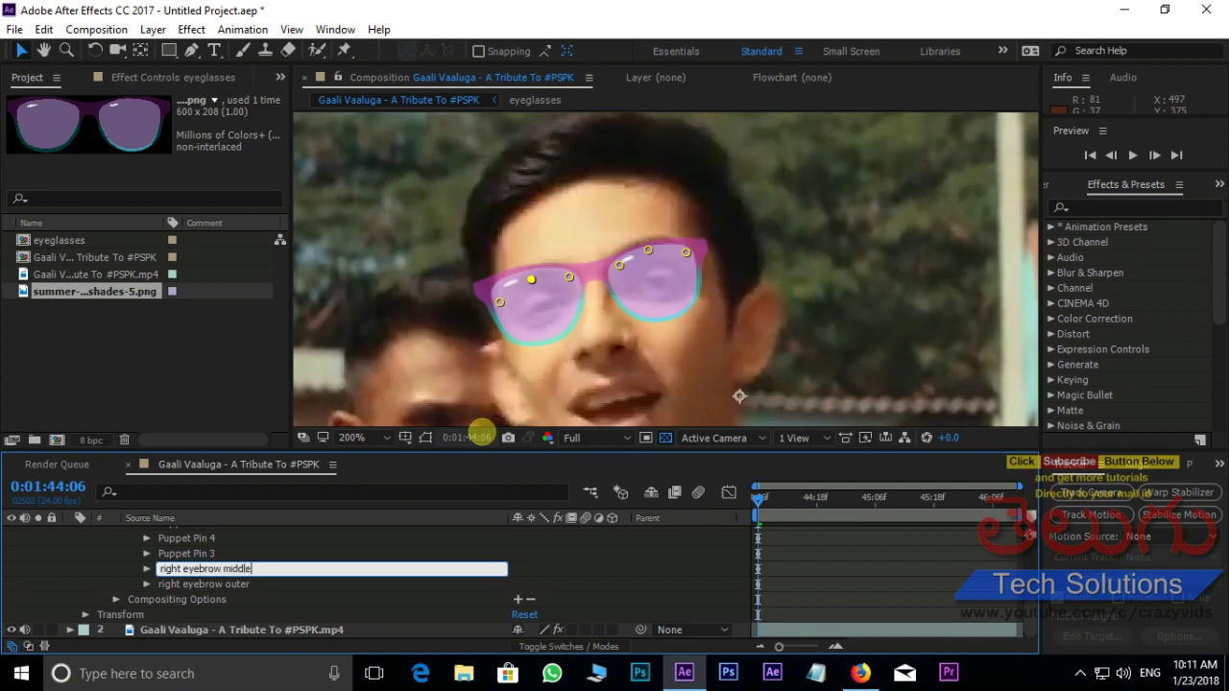
{"action": "left_click", "coordinate": [195, 553]}
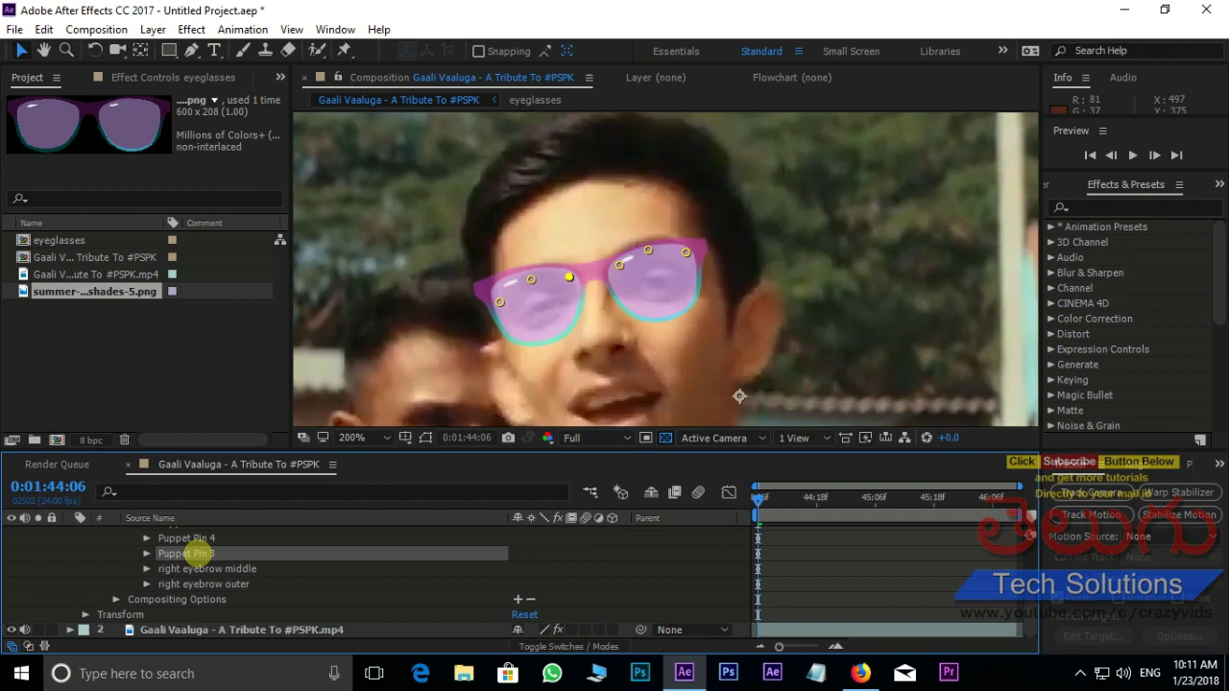
{"action": "key", "text": "Return"}
{"action": "type", "text": "right eyebrow inn"}
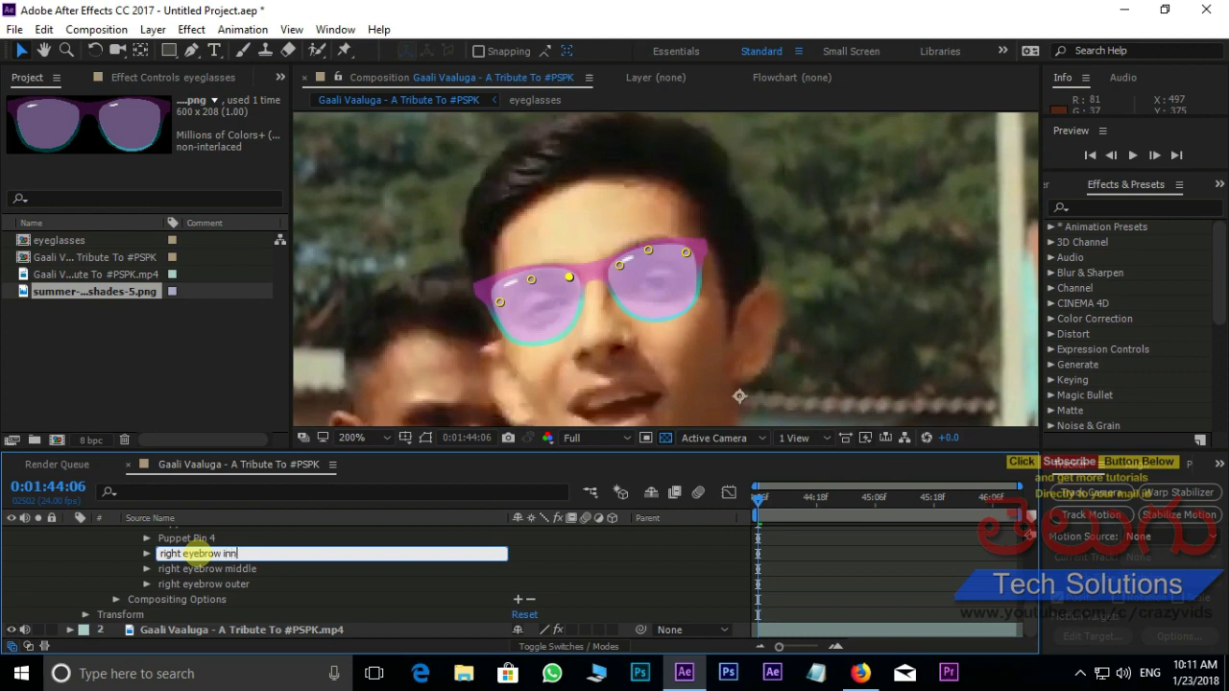
{"action": "key", "text": "Return"}
{"action": "scroll", "coordinate": [203, 553], "scroll_direction": "up", "scroll_amount": 2}
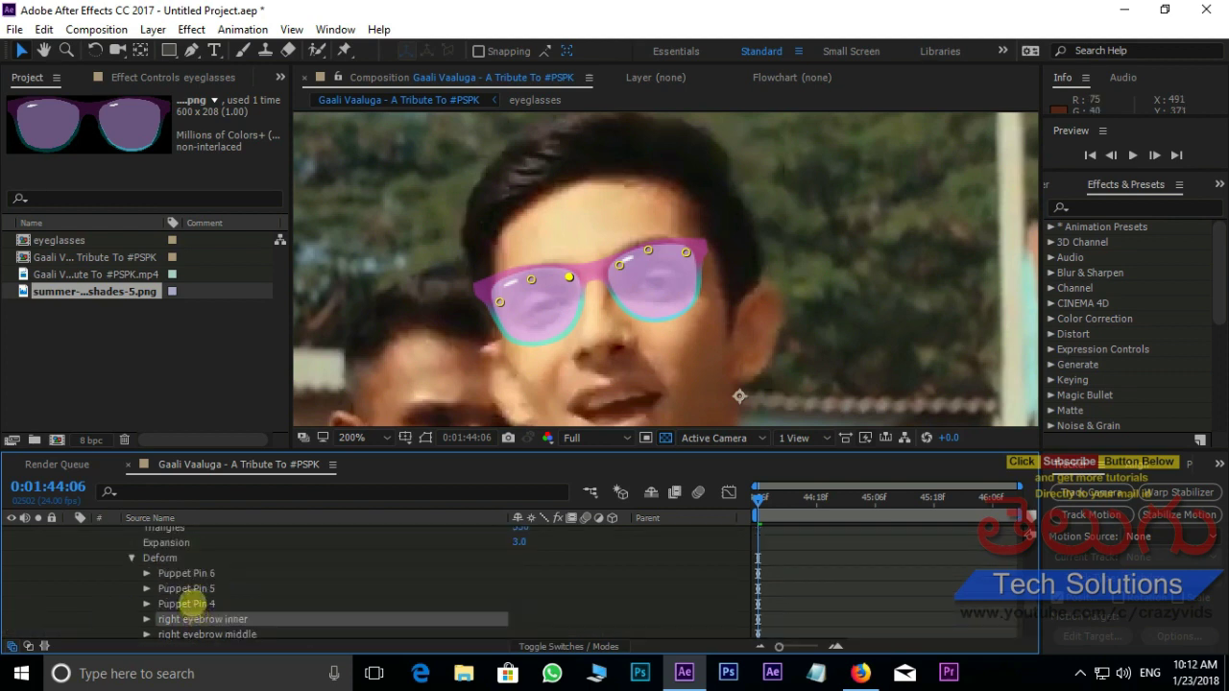
Rename Puppet Pins 4–6 to left eyebrow inner, left eyebrow middle and left eyebrow outer.
{"action": "left_click", "coordinate": [190, 603]}
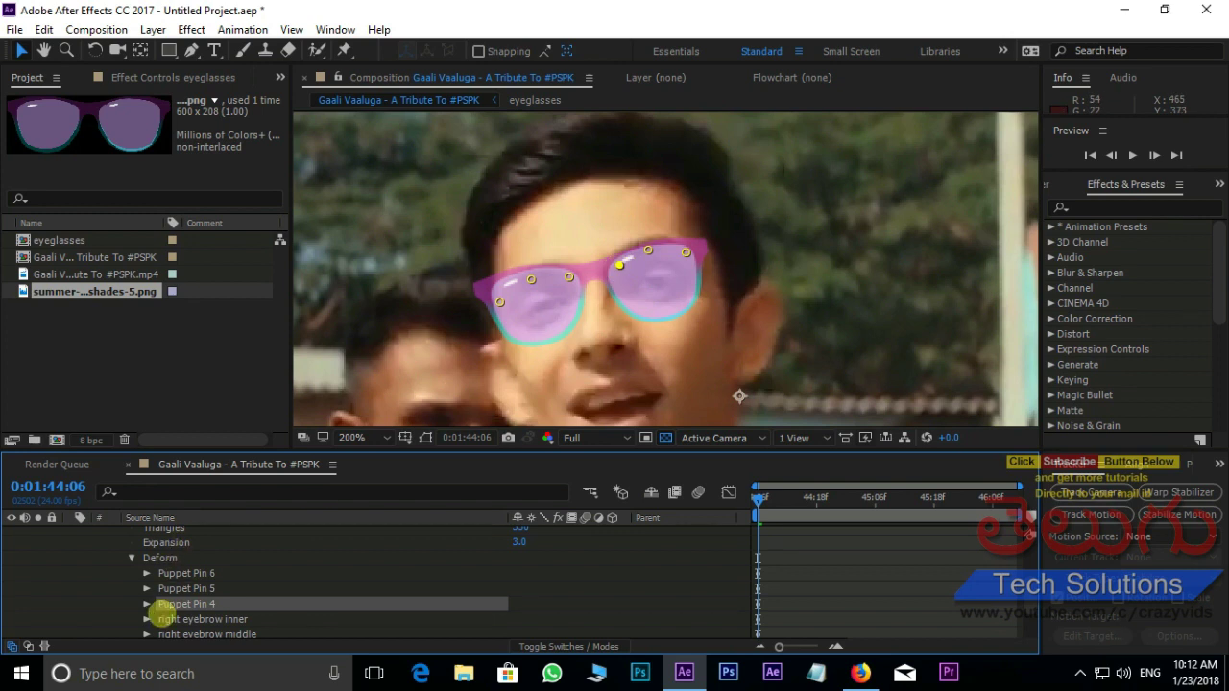
{"action": "key", "text": "Return"}
{"action": "type", "text": "left eyebrow inner"}
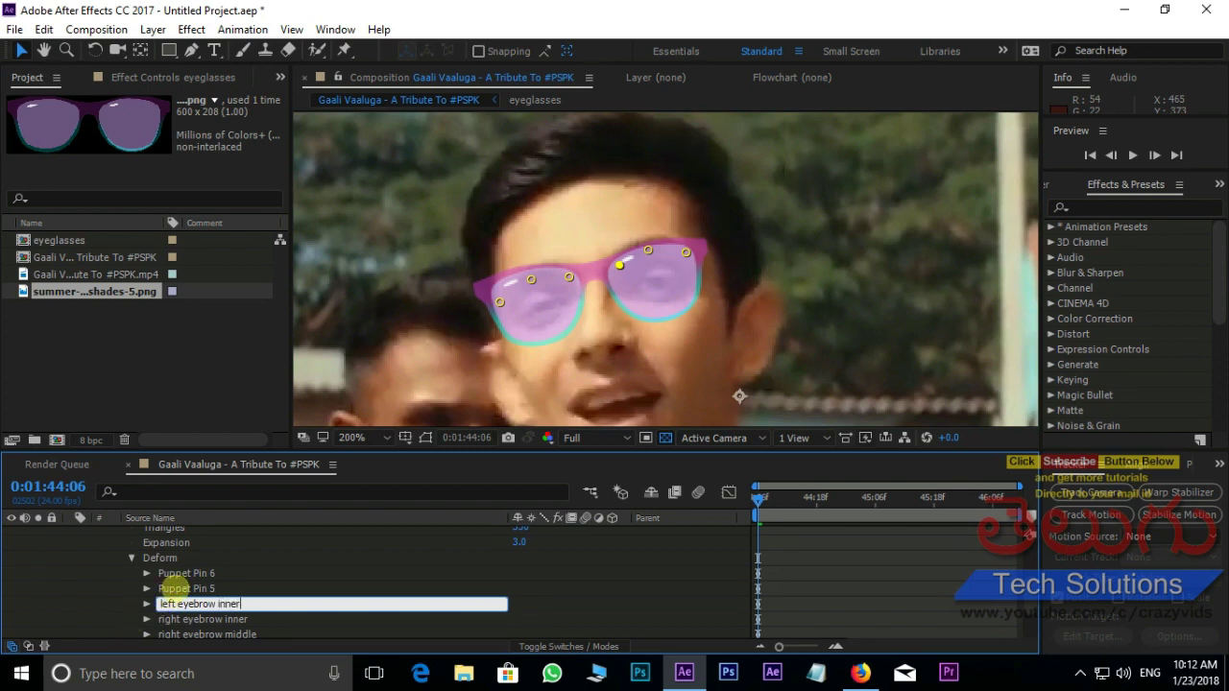
{"action": "left_click", "coordinate": [174, 589]}
{"action": "key", "text": "Return"}
{"action": "type", "text": "left eyebrow middle"}
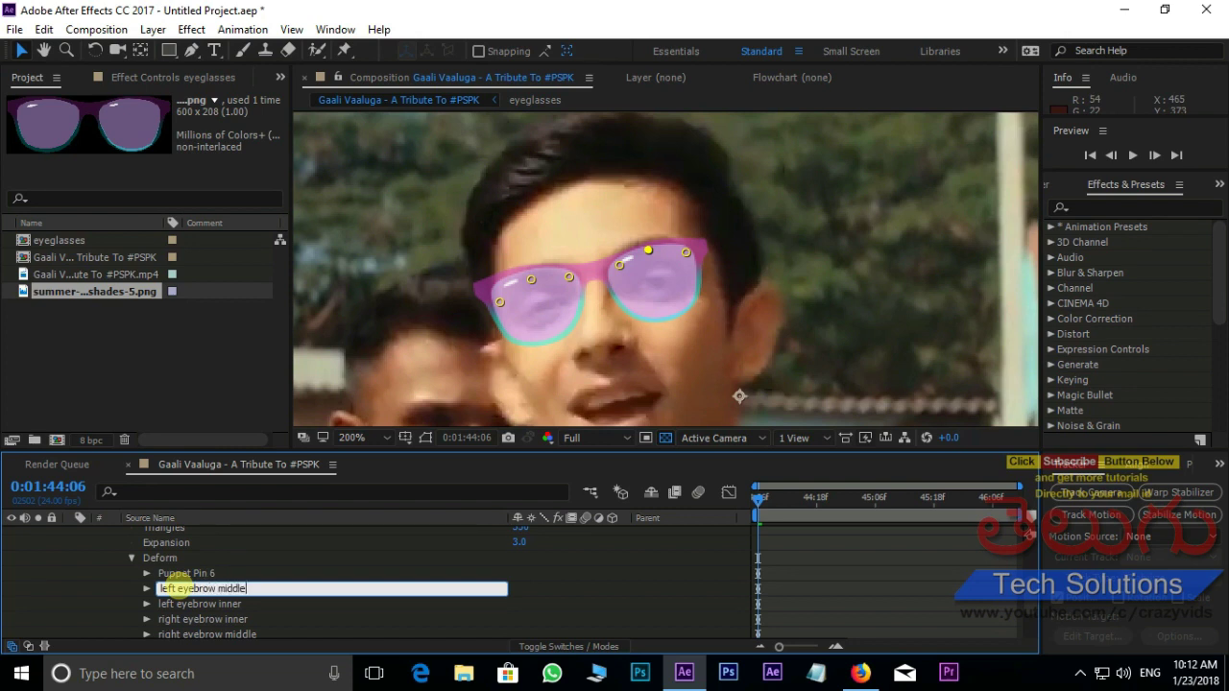
{"action": "left_click", "coordinate": [189, 573]}
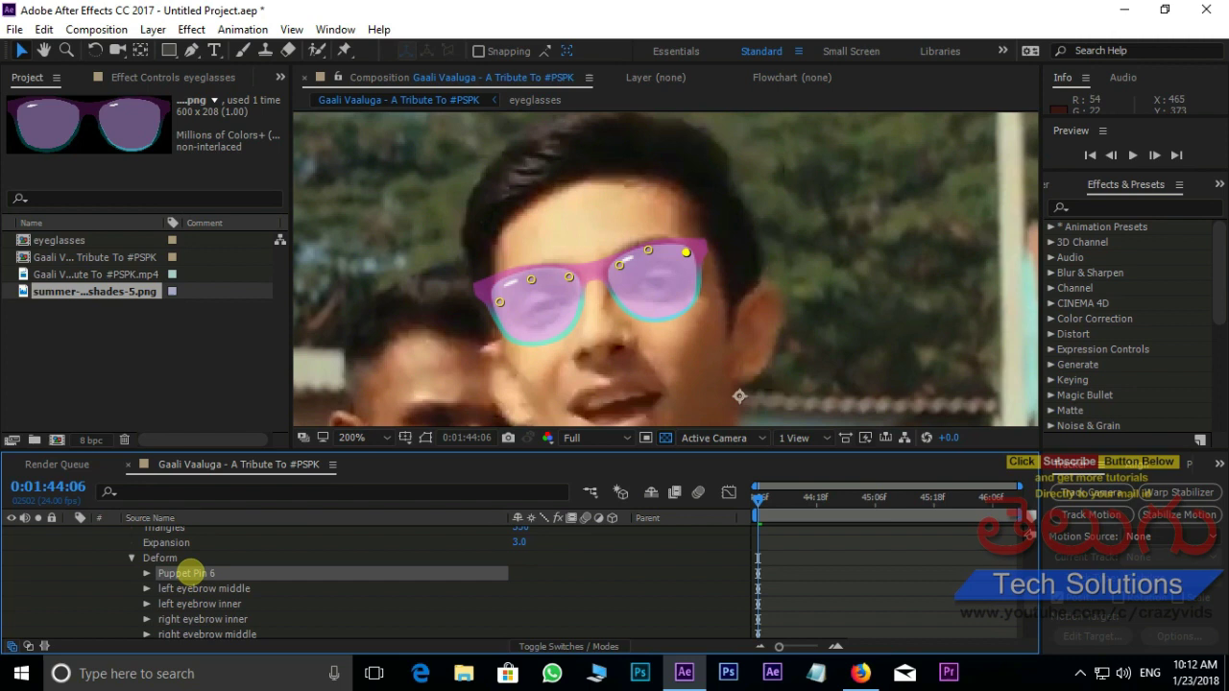
{"action": "key", "text": "Return"}
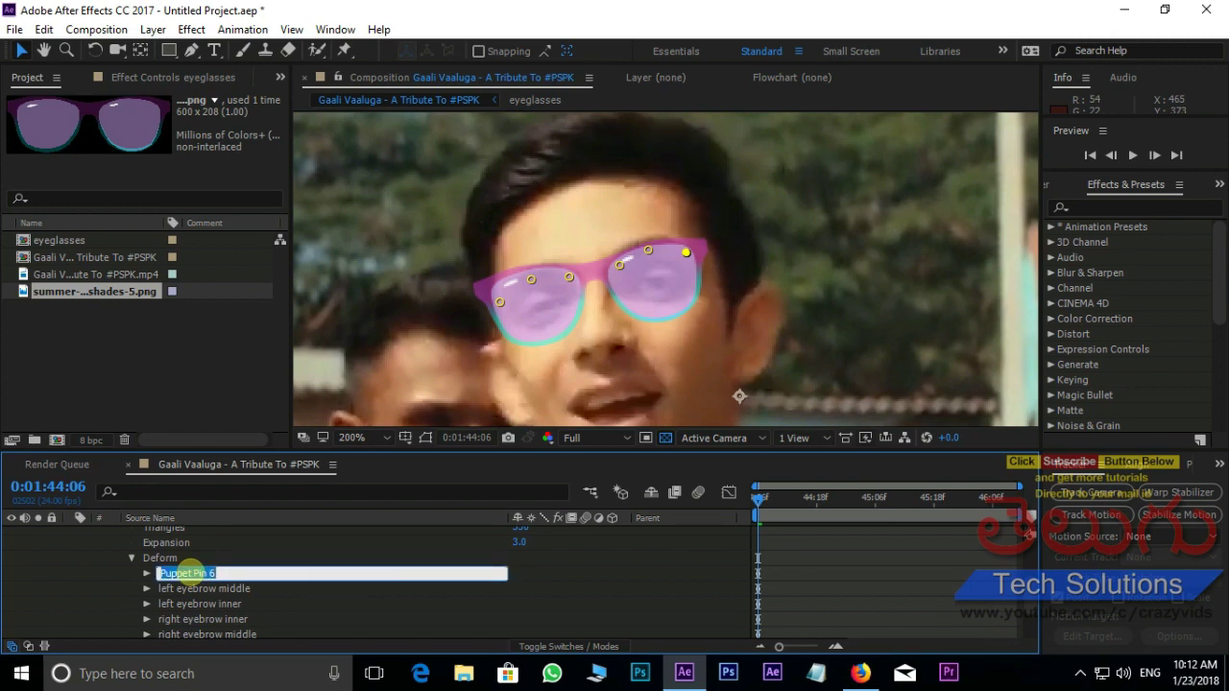
{"action": "type", "text": "left eyebrow outer"}
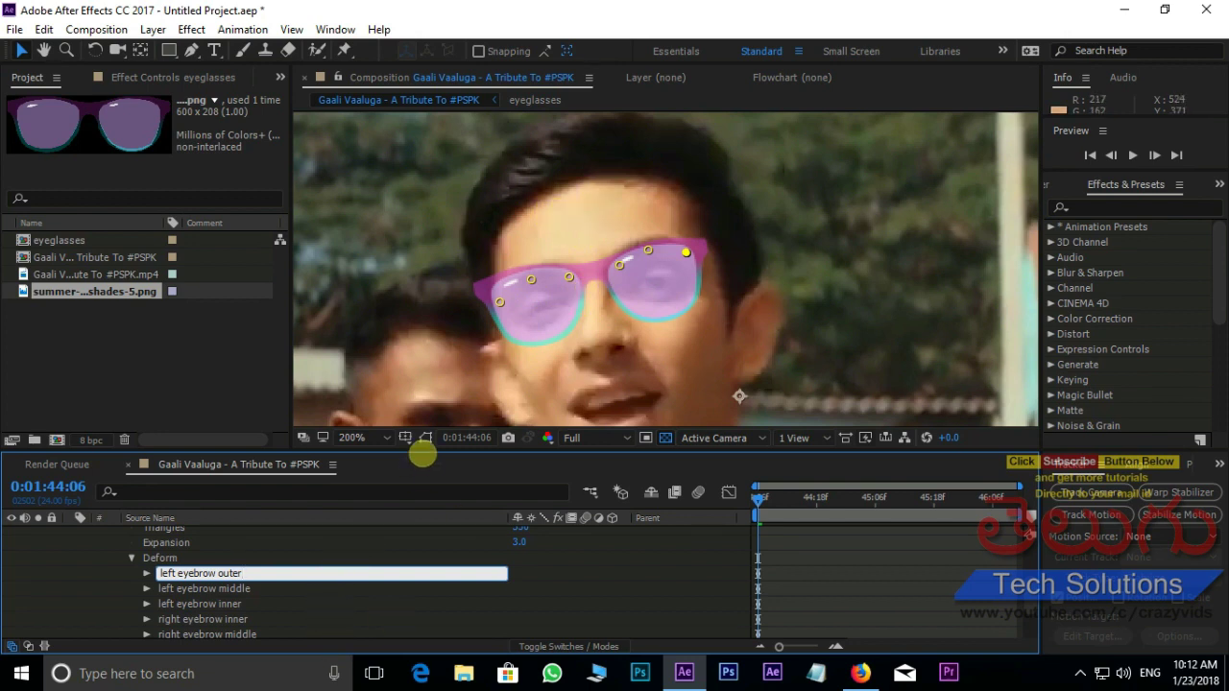
{"action": "left_click_drag", "start_coordinate": [422, 447], "coordinate": [413, 253]}
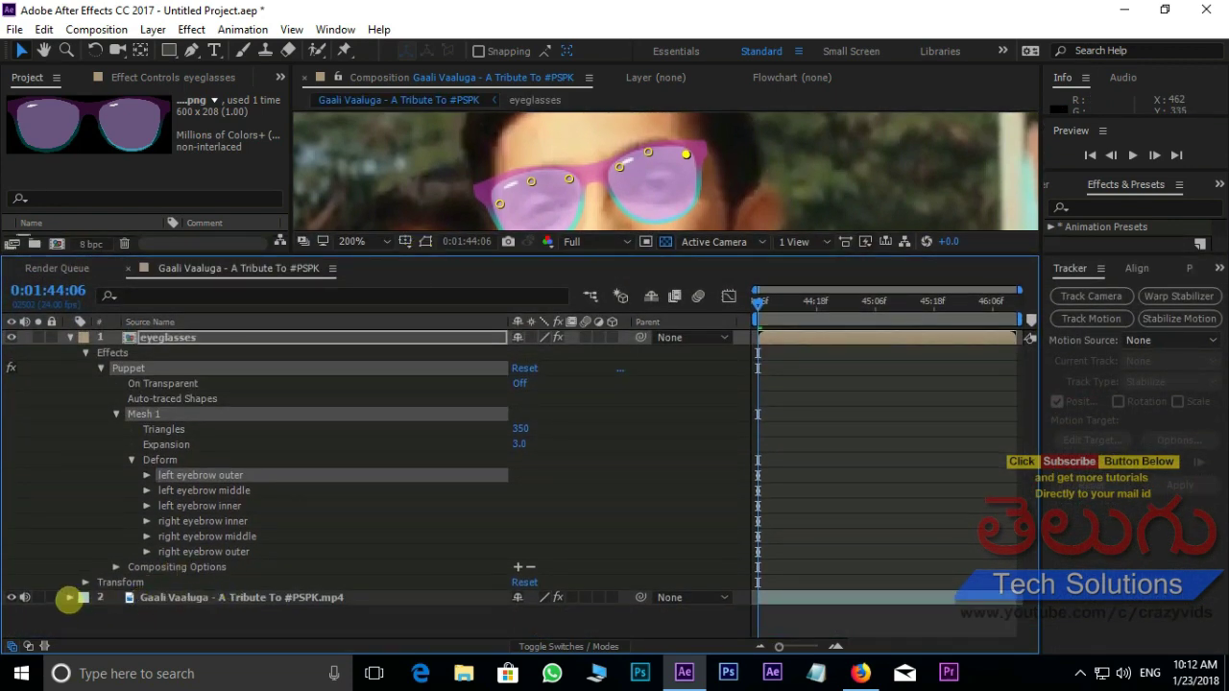
Expand the video layer's Left Eye face-track points and the left eyebrow outer pin's Position.
{"action": "left_click", "coordinate": [69, 597]}
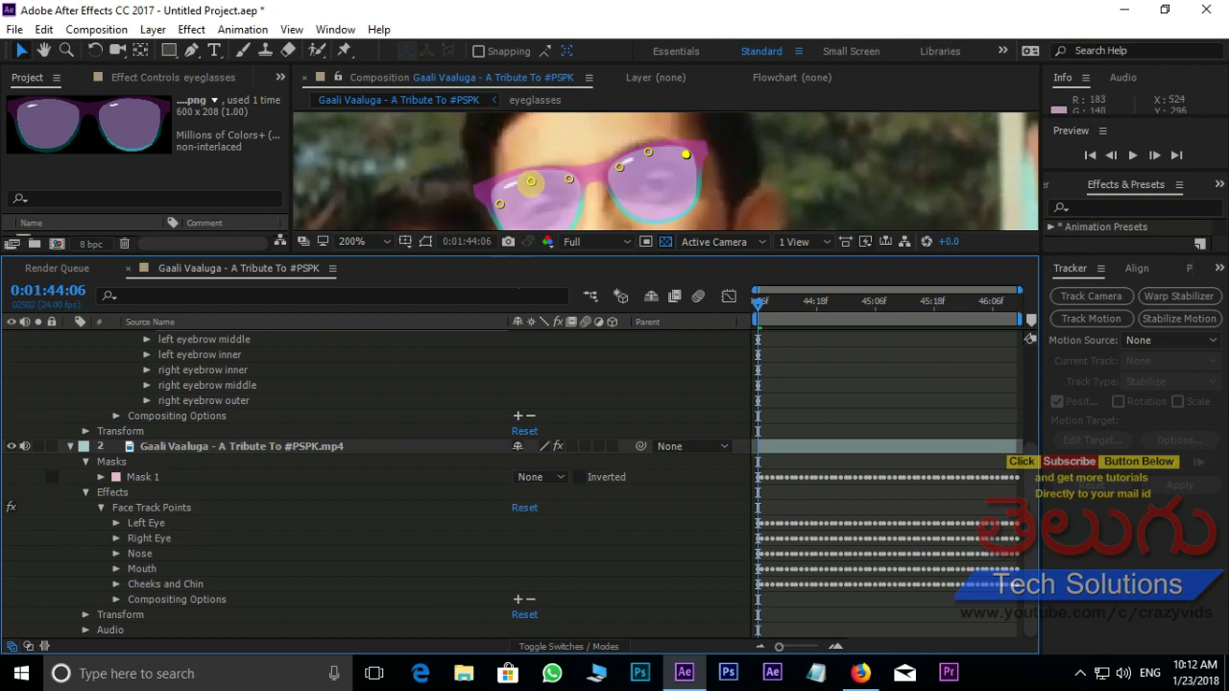
{"action": "scroll", "coordinate": [192, 372], "scroll_direction": "up", "scroll_amount": 2}
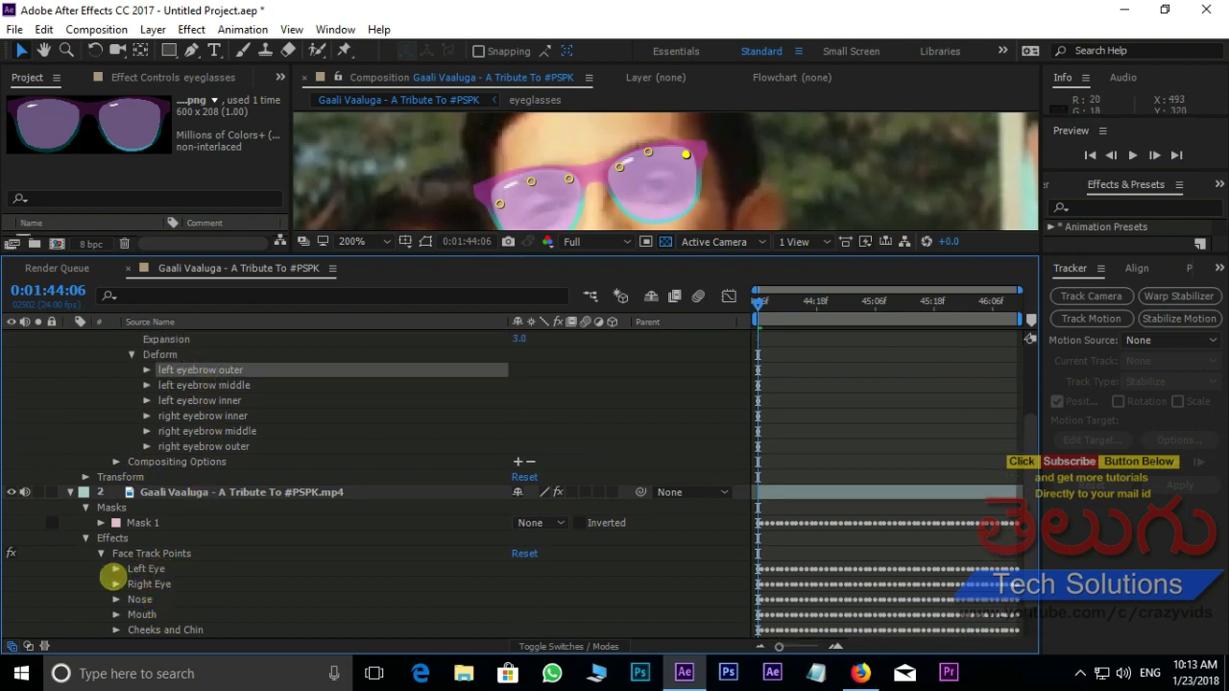
{"action": "left_click", "coordinate": [116, 569]}
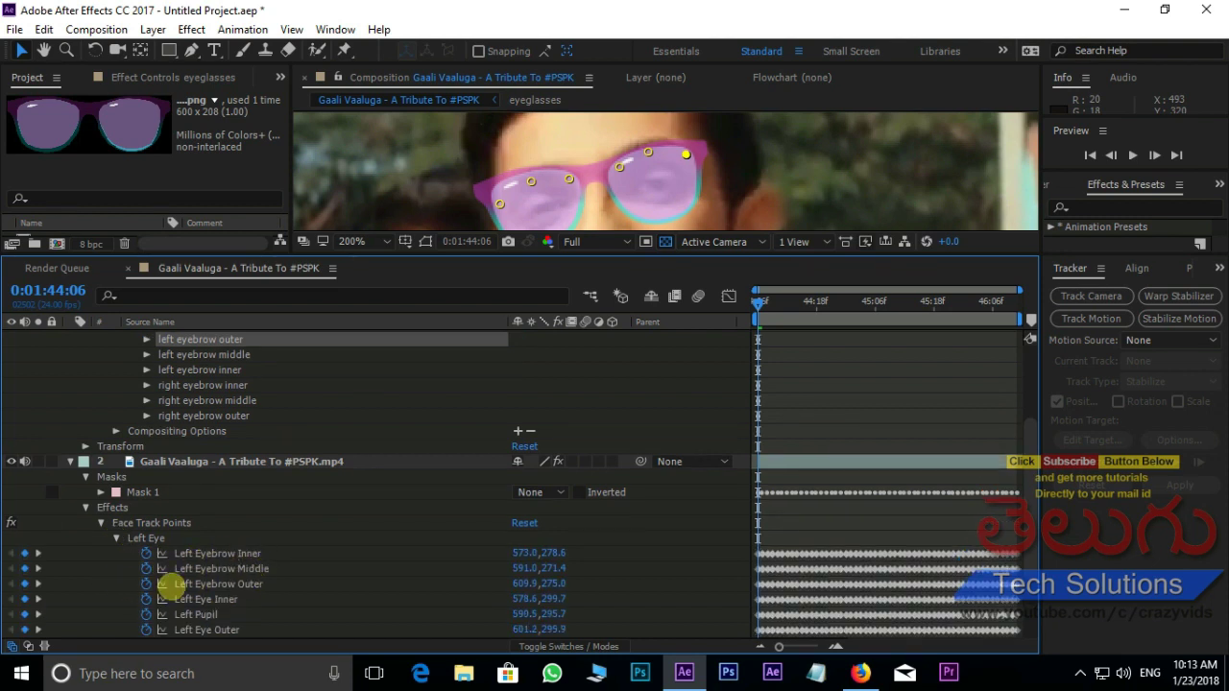
{"action": "scroll", "coordinate": [226, 369], "scroll_direction": "up", "scroll_amount": 1}
{"action": "scroll", "coordinate": [235, 362], "scroll_direction": "down", "scroll_amount": 1}
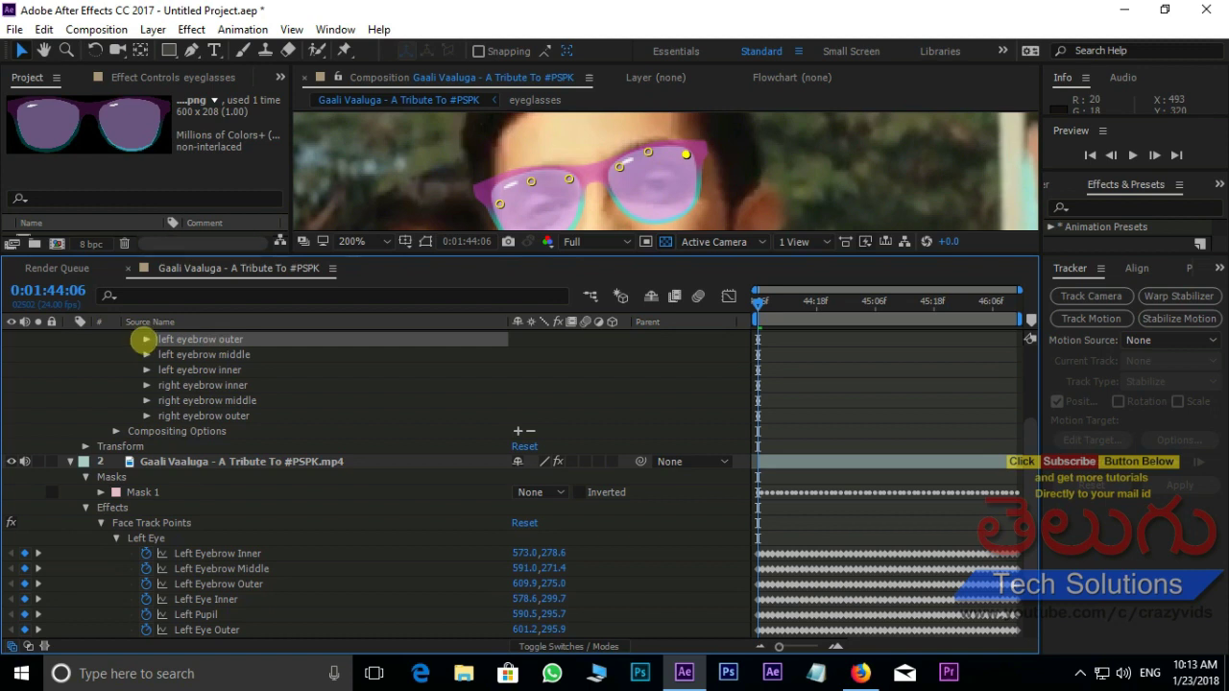
{"action": "left_click", "coordinate": [146, 339]}
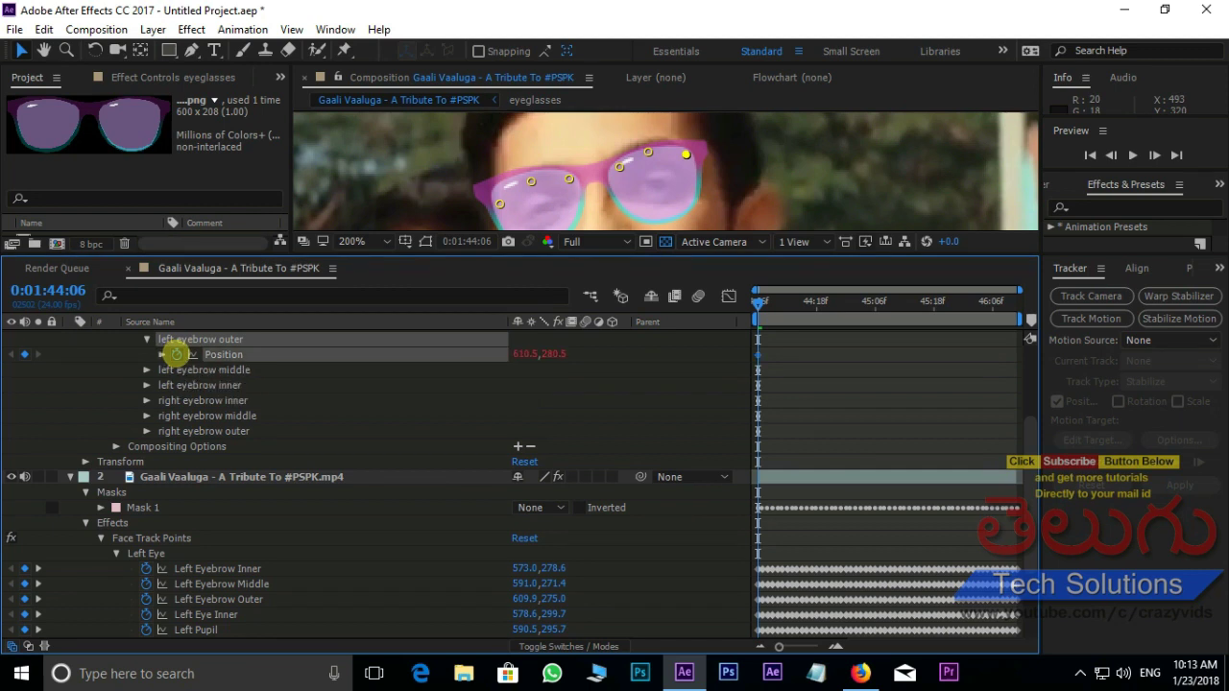
Link the left eyebrow outer pin's Position by expression to the Left Eyebrow Outer track point.
{"action": "left_click", "coordinate": [176, 354], "text": "alt"}
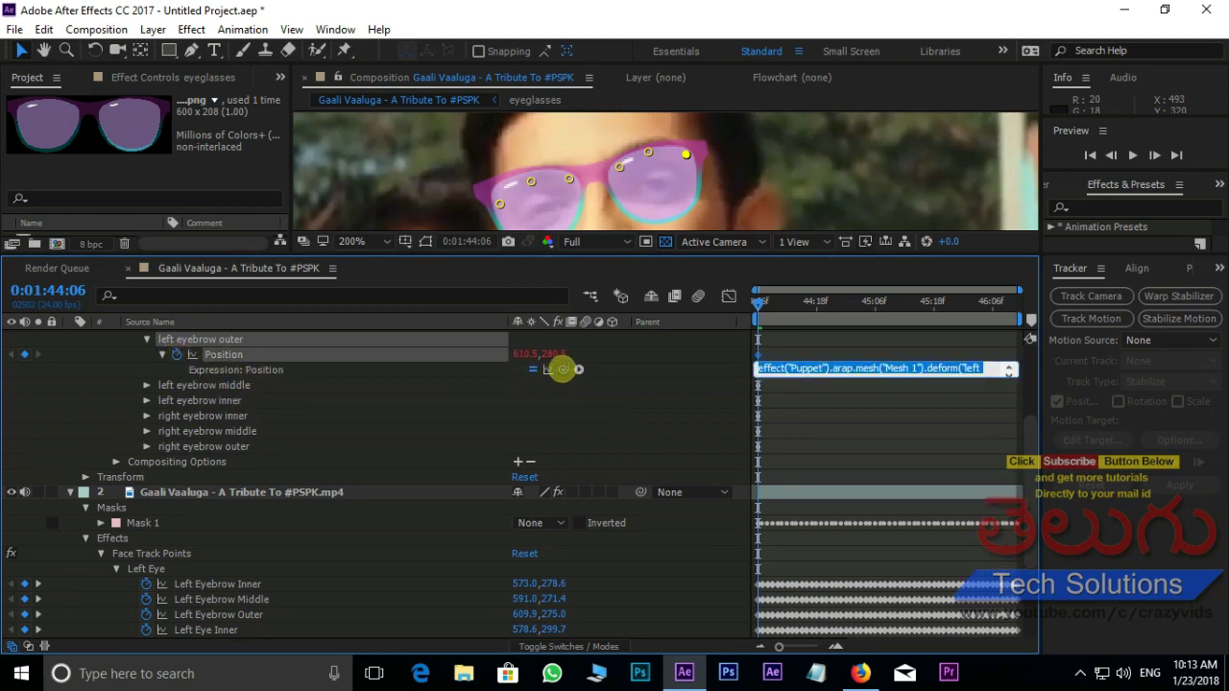
{"action": "left_click_drag", "start_coordinate": [563, 369], "coordinate": [357, 564]}
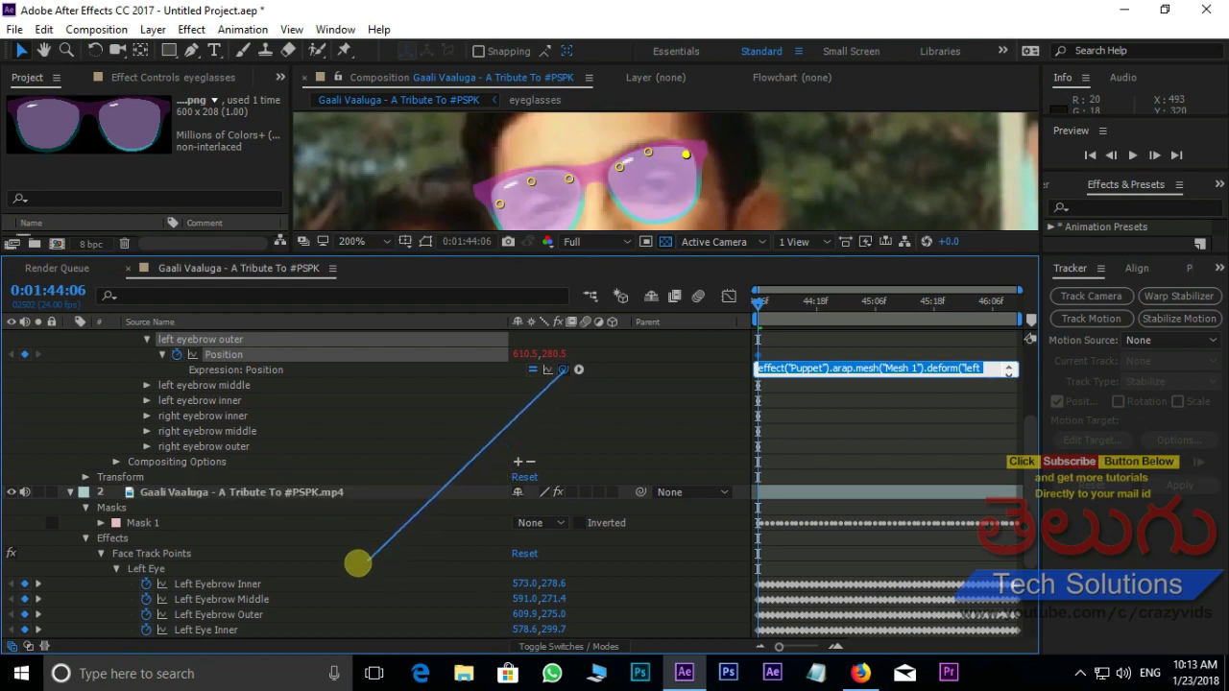
{"action": "left_click_drag", "start_coordinate": [357, 564], "coordinate": [252, 614]}
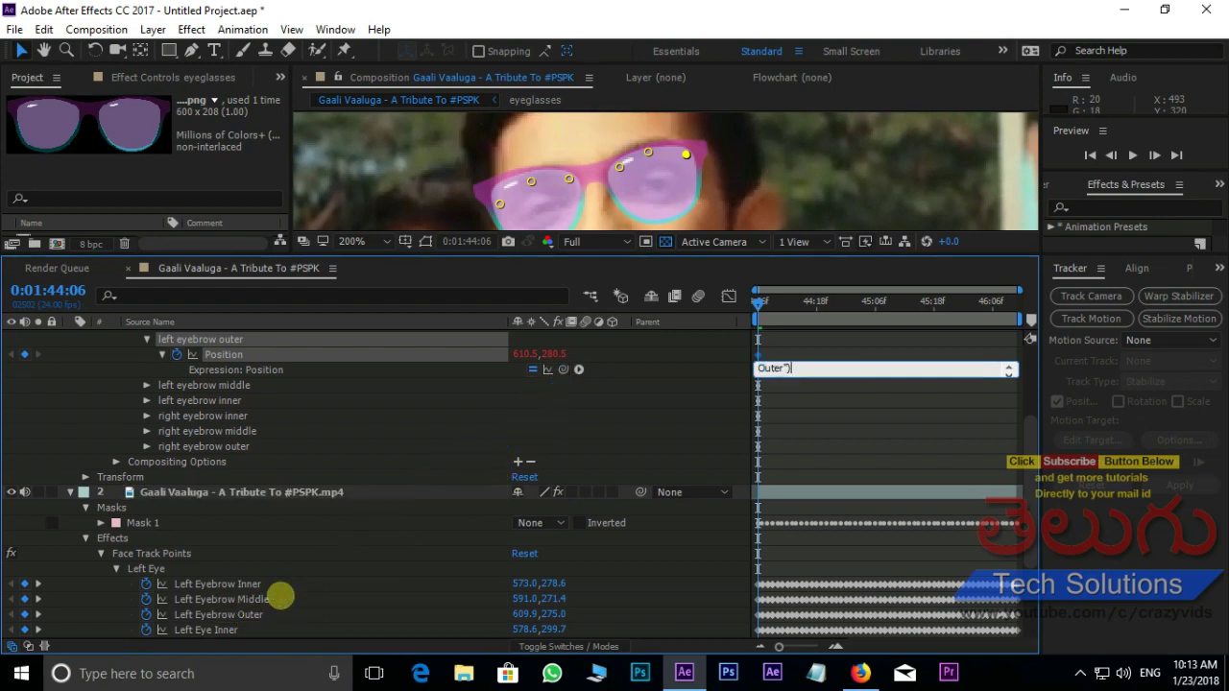
{"action": "left_click", "coordinate": [144, 338]}
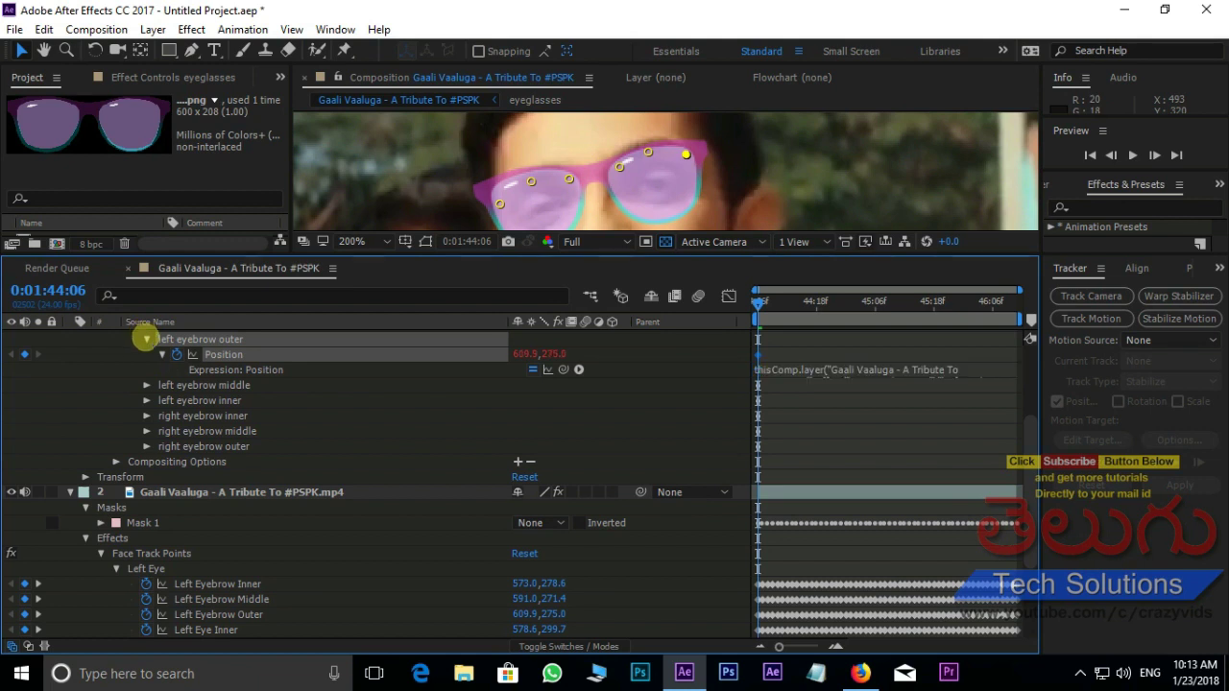
{"action": "left_click", "coordinate": [145, 339]}
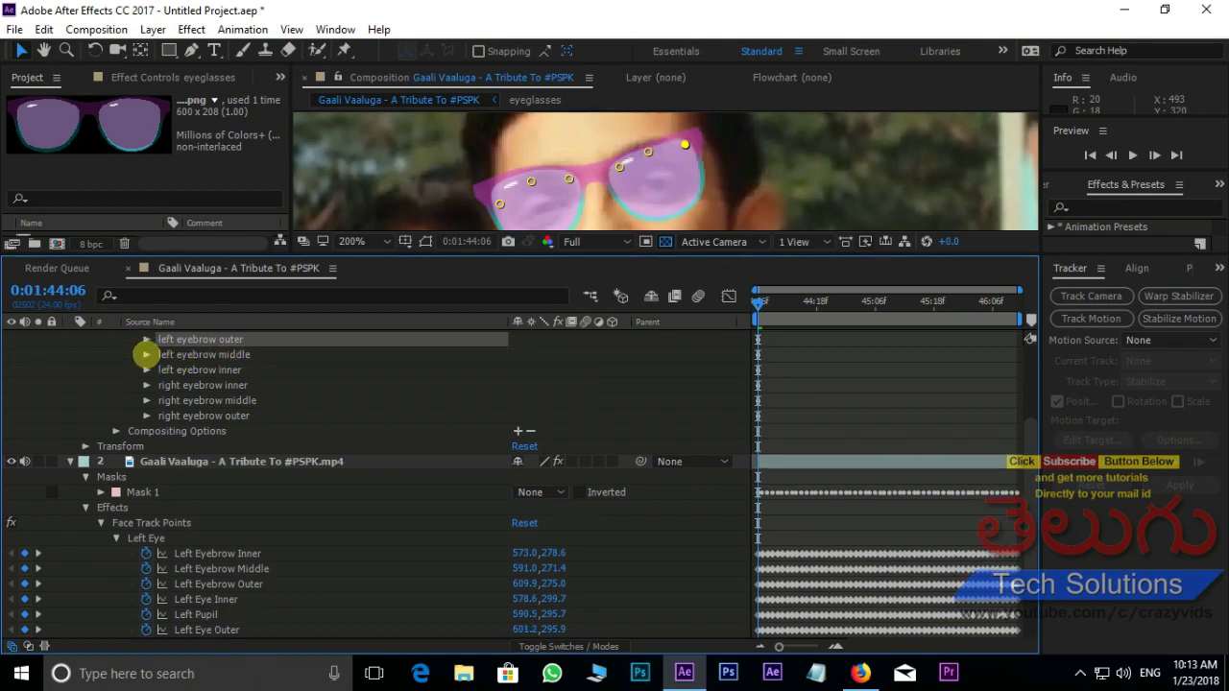
Link the left eyebrow middle pin's Position by expression to the Left Eyebrow Middle track point.
{"action": "left_click", "coordinate": [146, 354]}
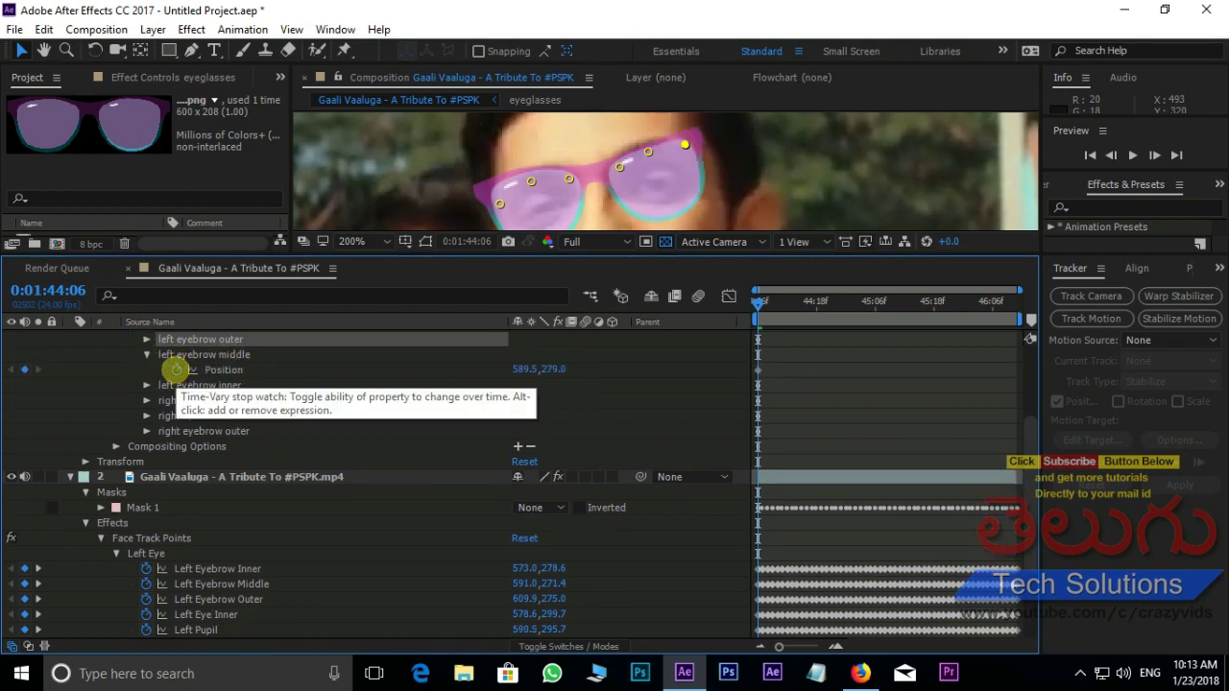
{"action": "left_click", "coordinate": [176, 370], "text": "alt"}
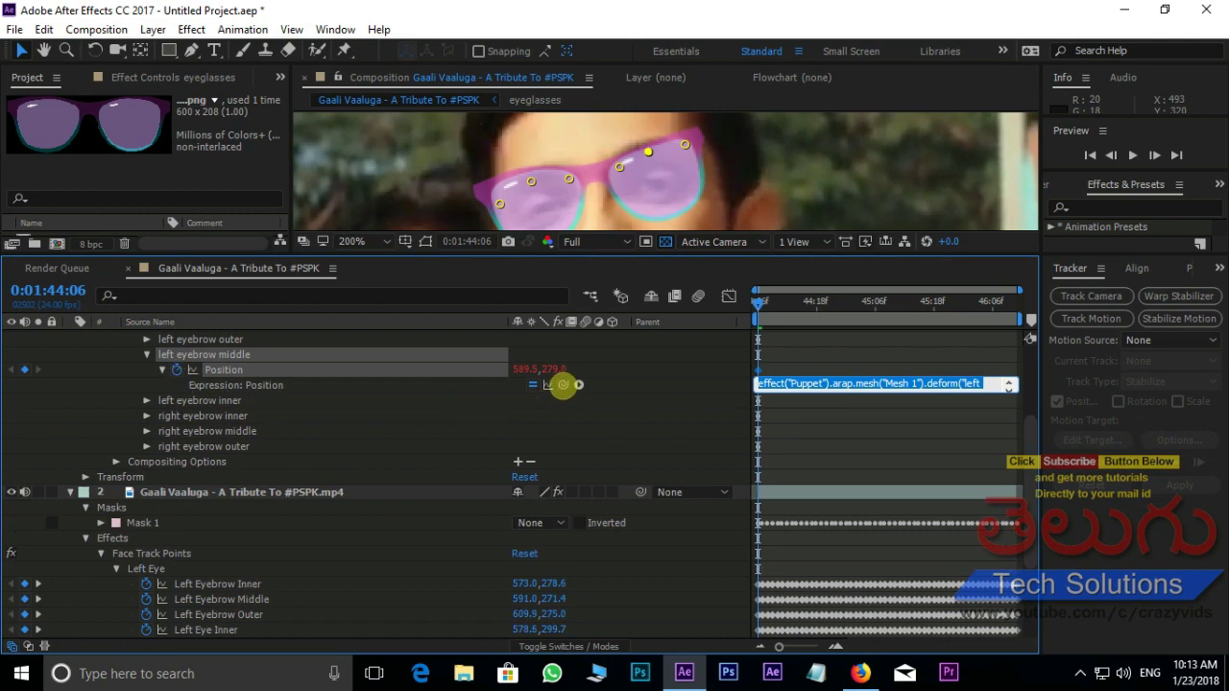
{"action": "scroll", "coordinate": [563, 385], "scroll_direction": "down", "scroll_amount": 1}
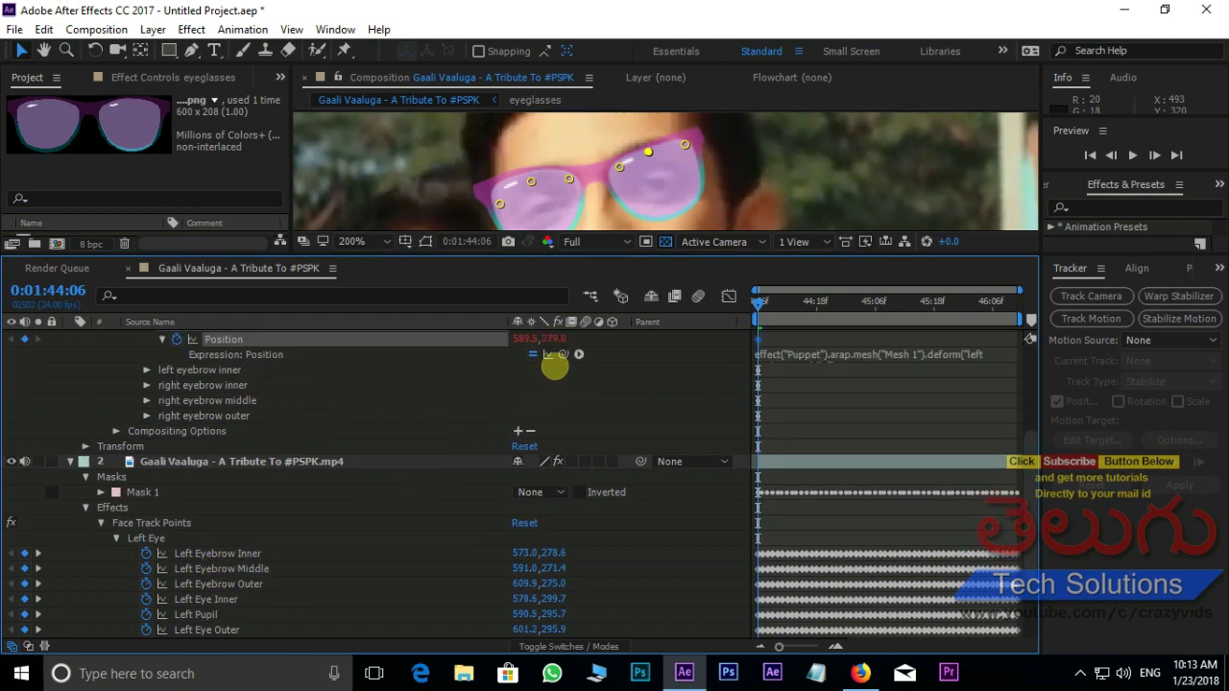
{"action": "left_click_drag", "start_coordinate": [562, 354], "coordinate": [242, 569]}
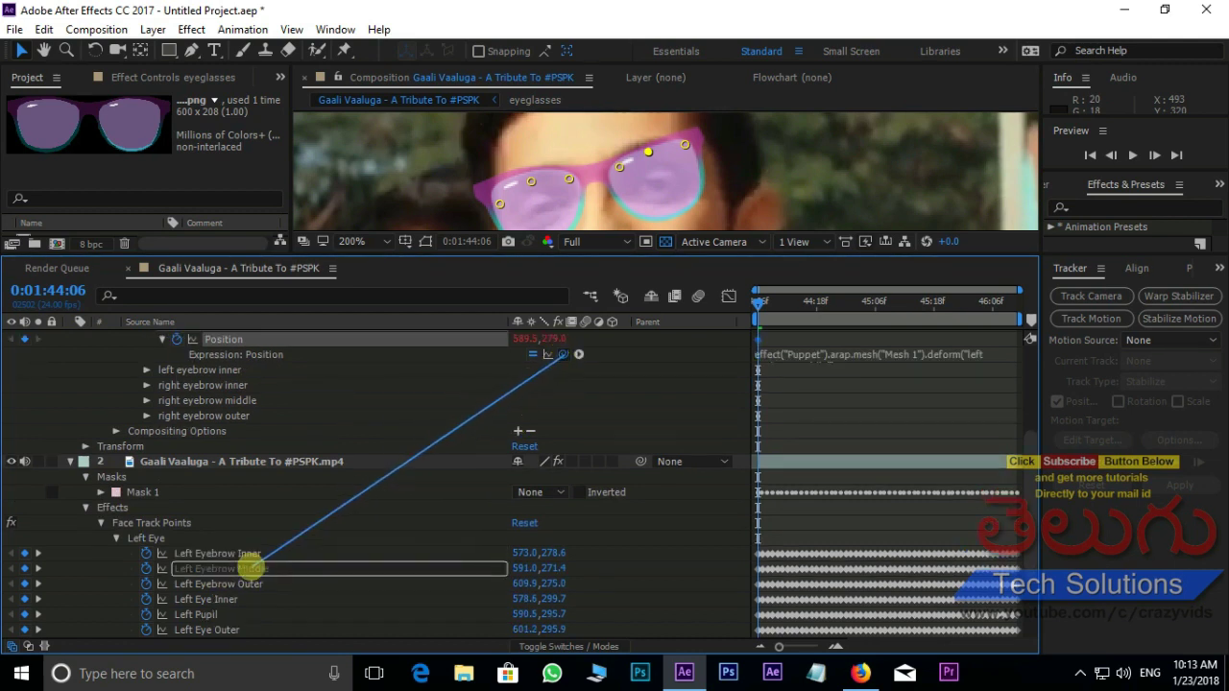
{"action": "scroll", "coordinate": [318, 424], "scroll_direction": "up", "scroll_amount": 1}
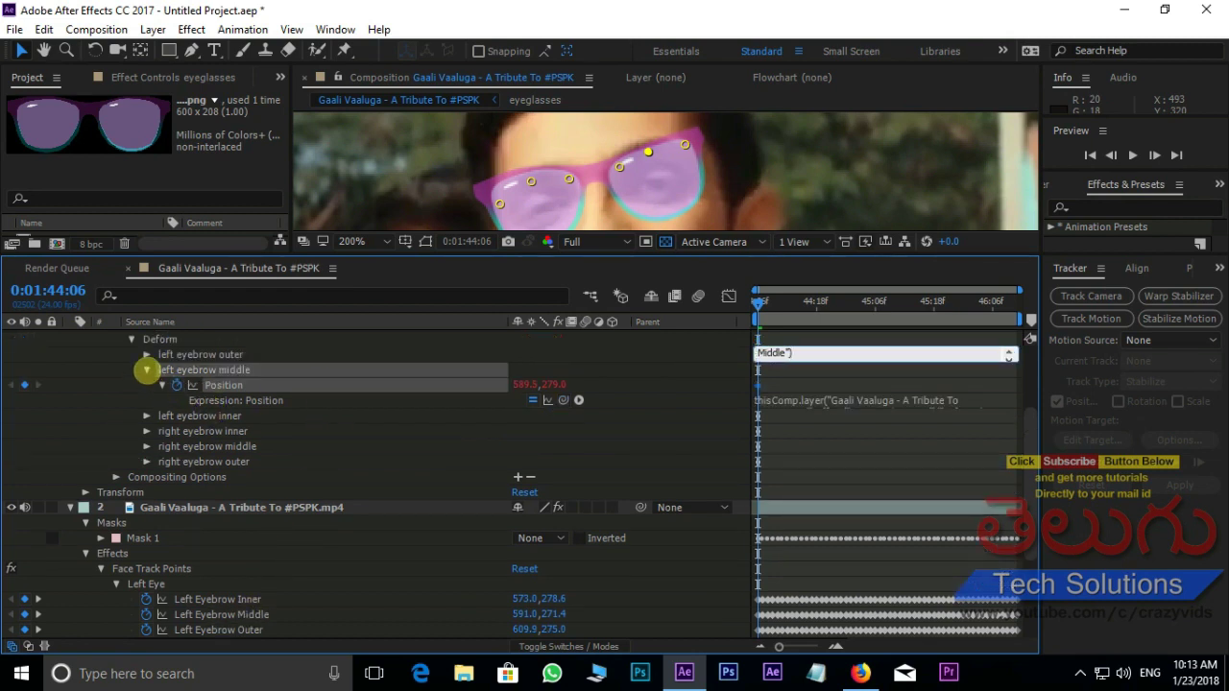
{"action": "left_click", "coordinate": [148, 369]}
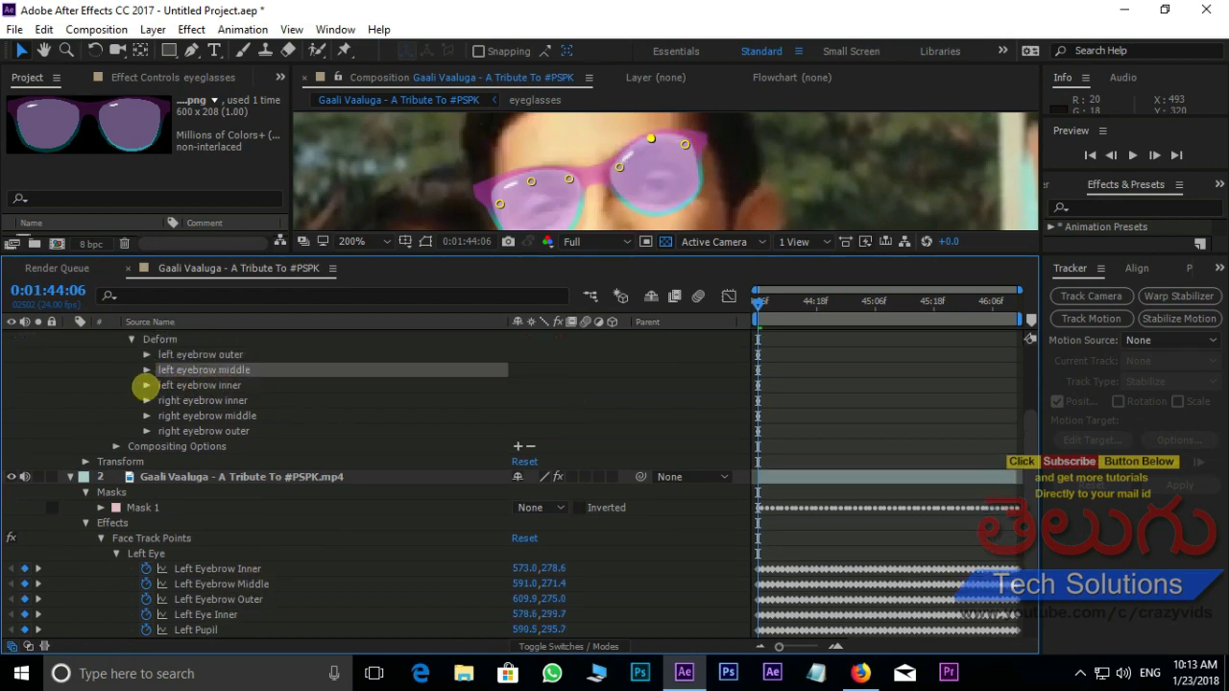
Link the left eyebrow inner pin's Position by expression to the Left Eyebrow Inner track point.
{"action": "left_click", "coordinate": [146, 385]}
{"action": "left_click", "coordinate": [176, 400], "text": "alt"}
{"action": "scroll", "coordinate": [212, 511], "scroll_direction": "down", "scroll_amount": 1}
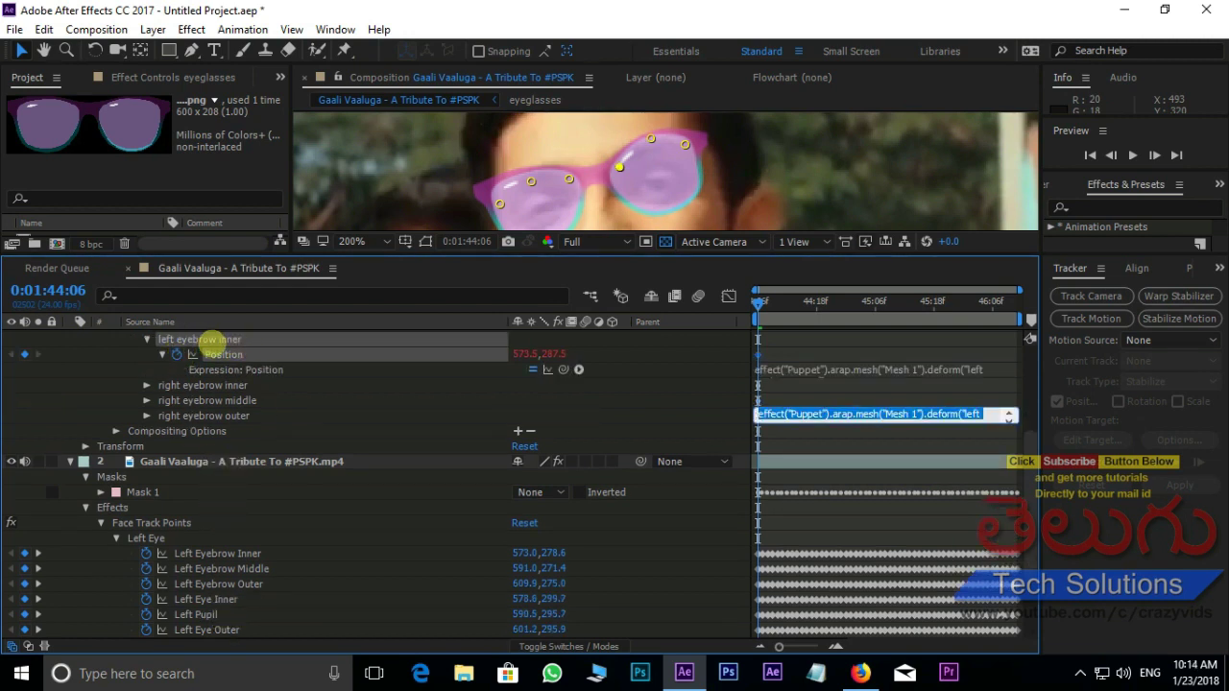
{"action": "mouse_move", "coordinate": [564, 369]}
{"action": "left_mouse_down"}
{"action": "mouse_move", "coordinate": [356, 546]}
{"action": "mouse_move", "coordinate": [248, 551]}
{"action": "left_mouse_up"}
{"action": "scroll", "coordinate": [283, 437], "scroll_direction": "up", "scroll_amount": 1}
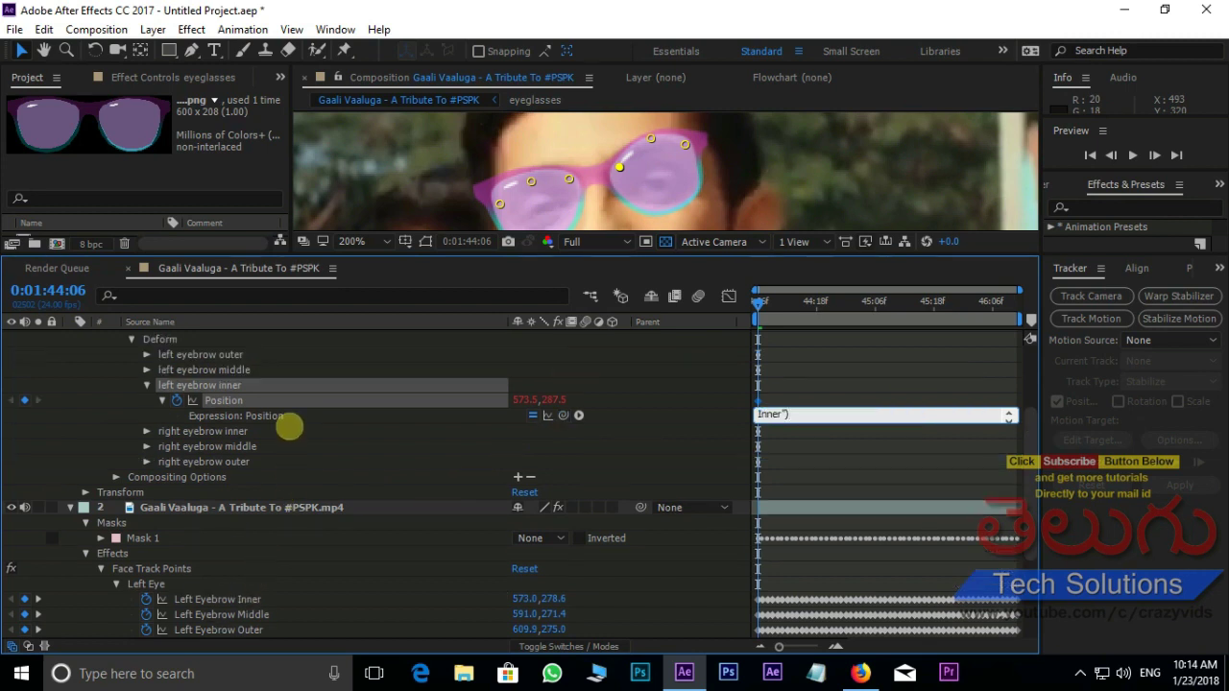
{"action": "scroll", "coordinate": [173, 427], "scroll_direction": "up", "scroll_amount": 1}
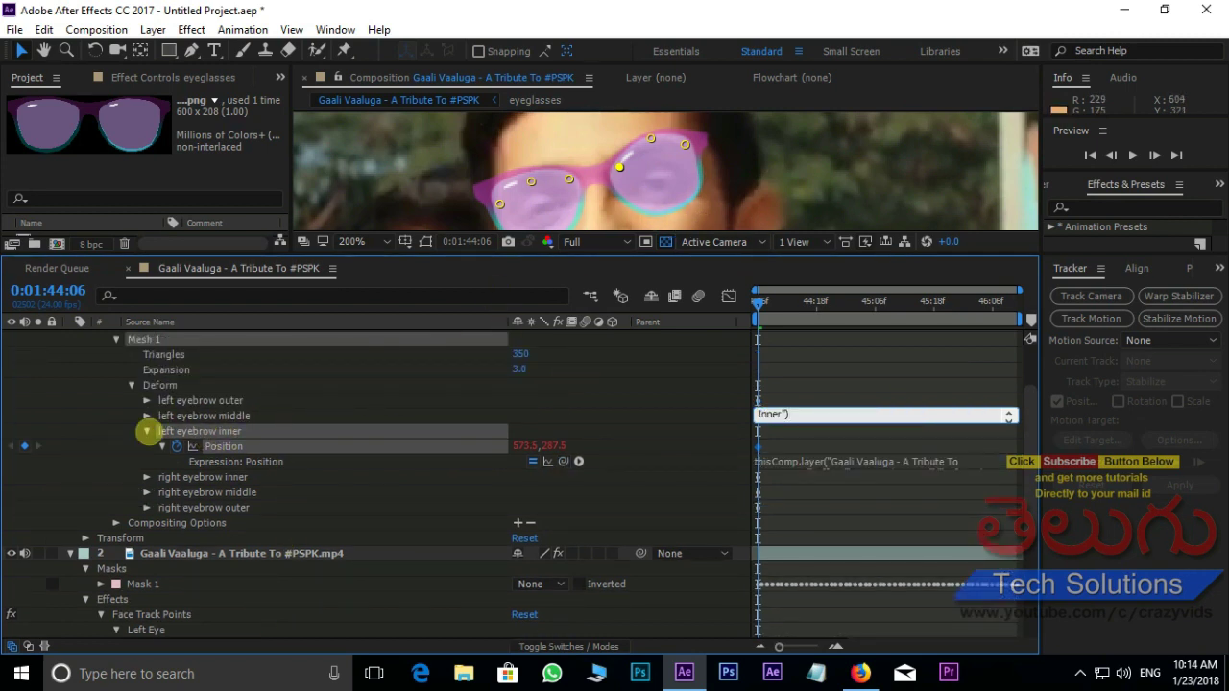
{"action": "left_click", "coordinate": [146, 431]}
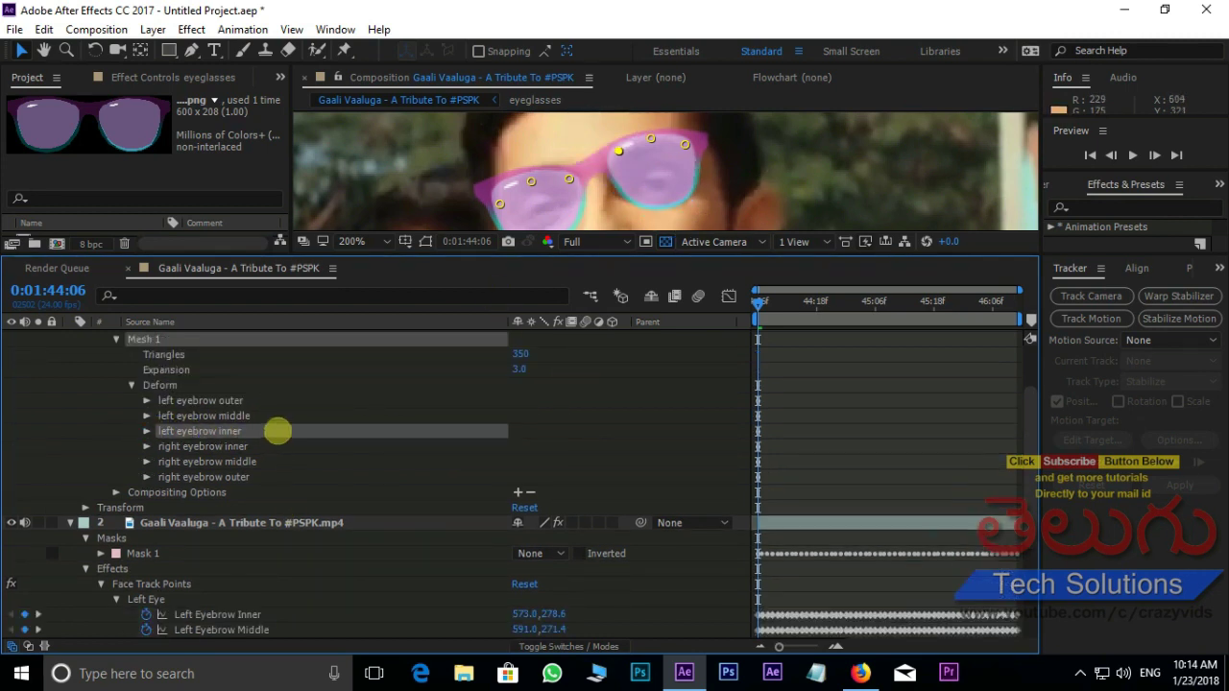
{"action": "scroll", "coordinate": [274, 428], "scroll_direction": "down", "scroll_amount": 1}
{"action": "left_click", "coordinate": [116, 554]}
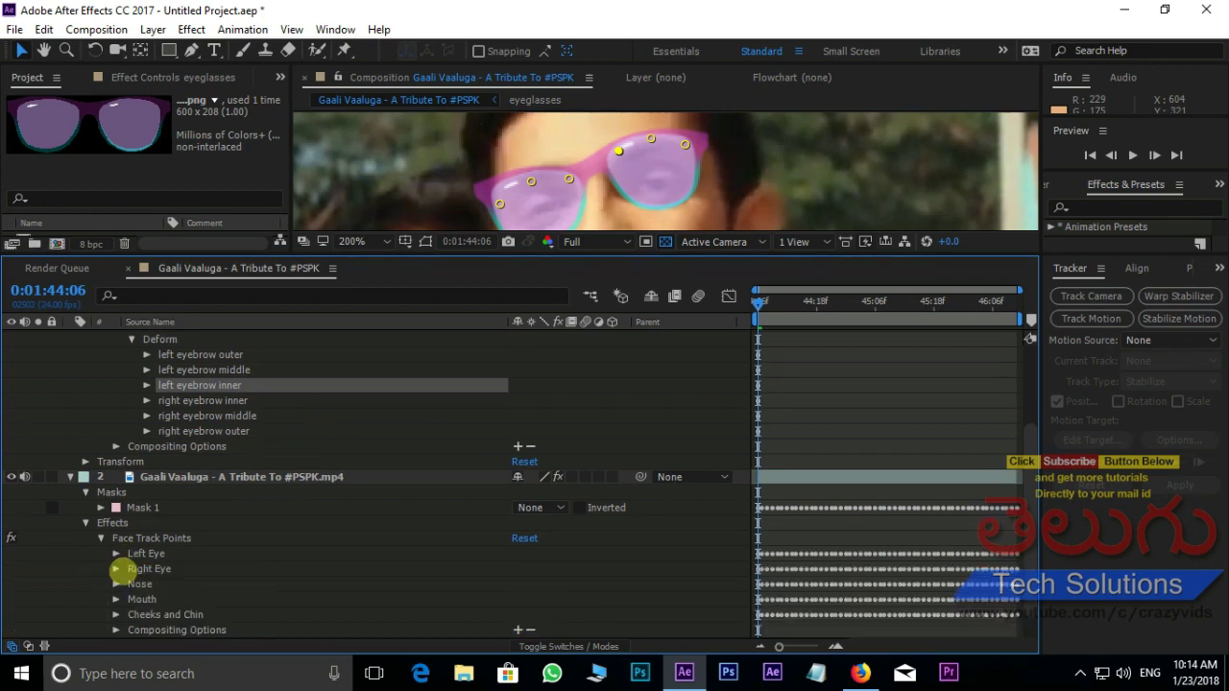
Link the right eyebrow inner pin's Position by expression to the Right Eyebrow Inner track point.
{"action": "left_click", "coordinate": [116, 568]}
{"action": "scroll", "coordinate": [275, 521], "scroll_direction": "down", "scroll_amount": 1}
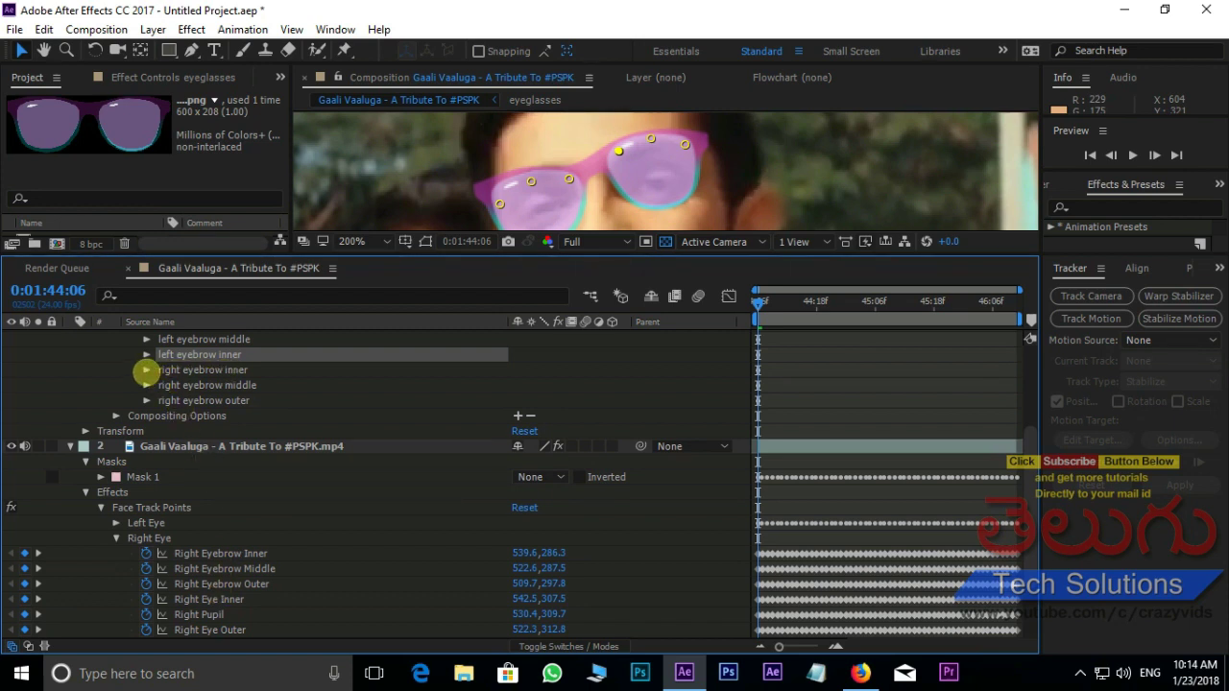
{"action": "left_click", "coordinate": [146, 370]}
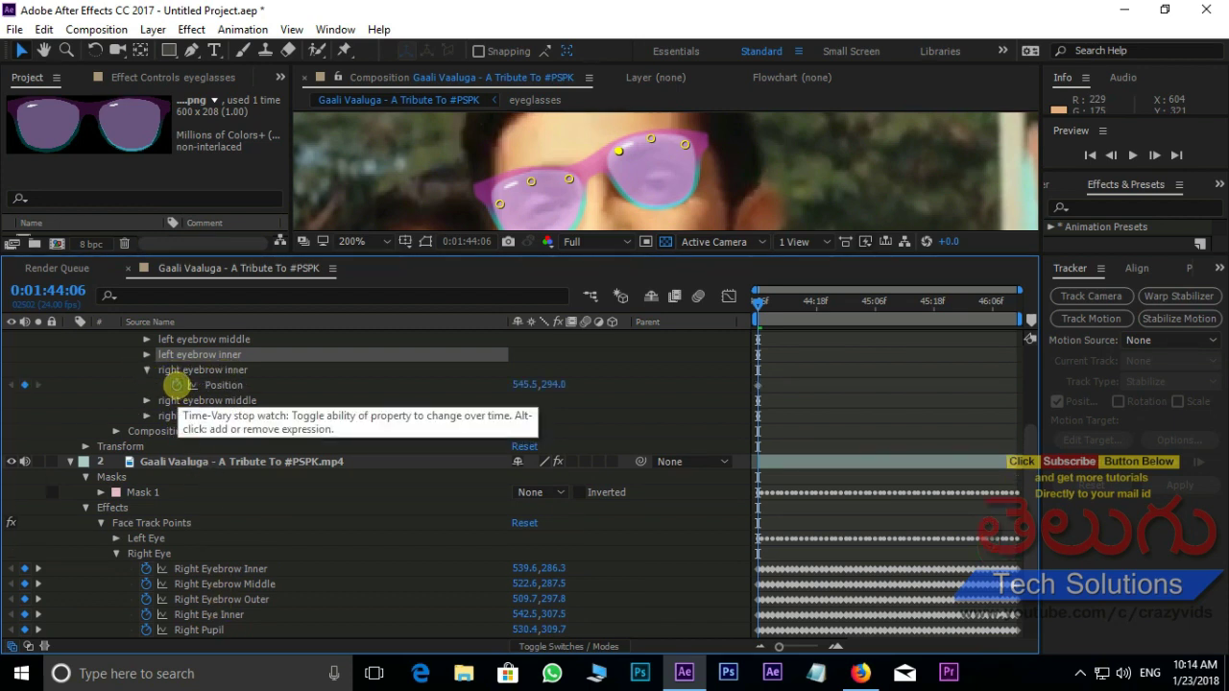
{"action": "left_click", "coordinate": [176, 384], "text": "alt"}
{"action": "mouse_move", "coordinate": [578, 400]}
{"action": "left_mouse_down"}
{"action": "mouse_move", "coordinate": [341, 538]}
{"action": "mouse_move", "coordinate": [213, 536]}
{"action": "mouse_move", "coordinate": [263, 537]}
{"action": "left_mouse_up"}
{"action": "scroll", "coordinate": [480, 474], "scroll_direction": "down", "scroll_amount": 1}
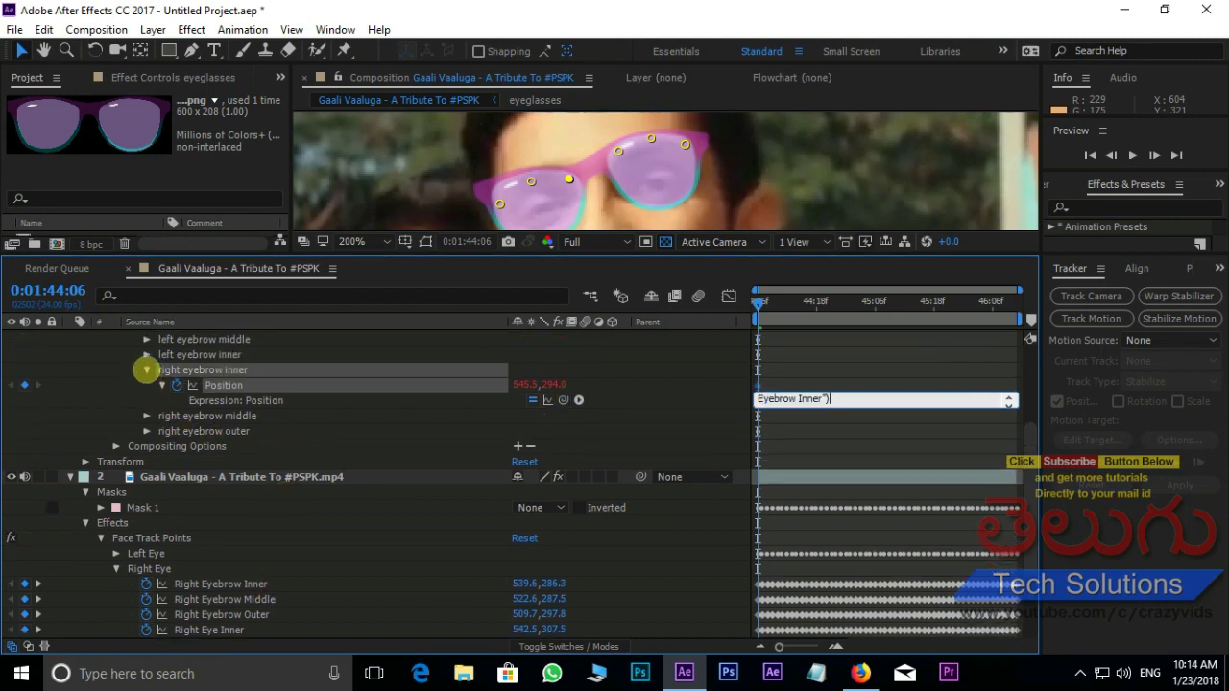
{"action": "left_click", "coordinate": [146, 369]}
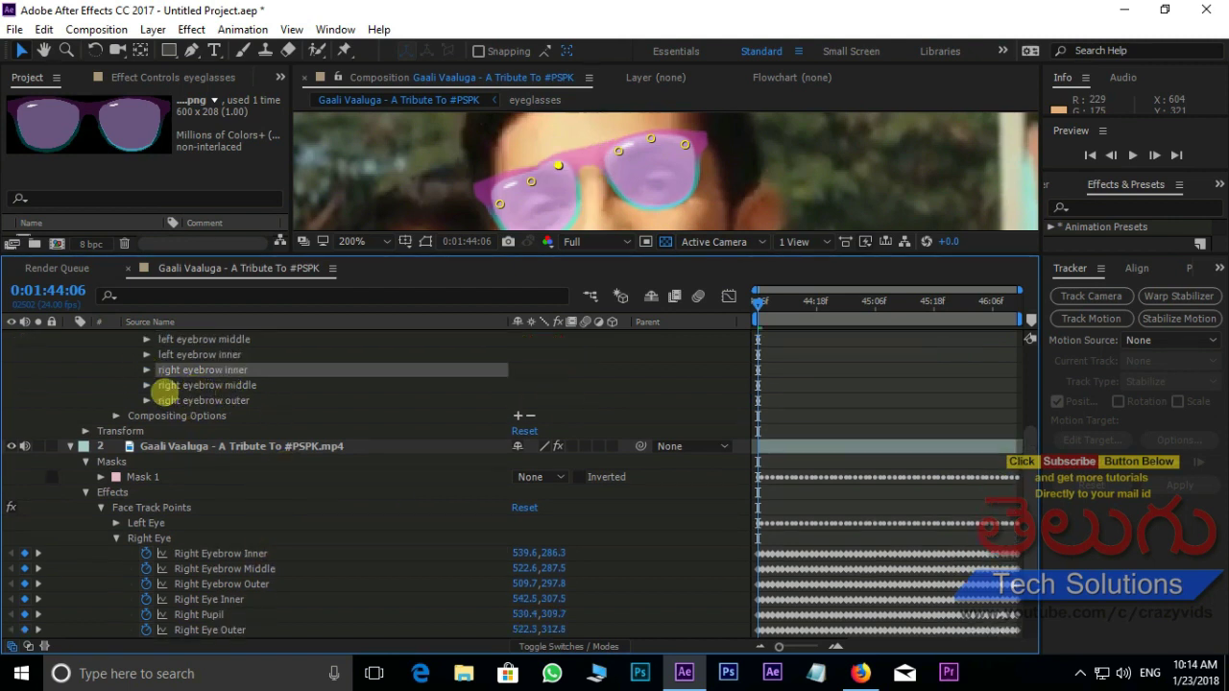
Link the right eyebrow middle pin's Position by expression to the Right Eyebrow Middle track point.
{"action": "left_click", "coordinate": [145, 385]}
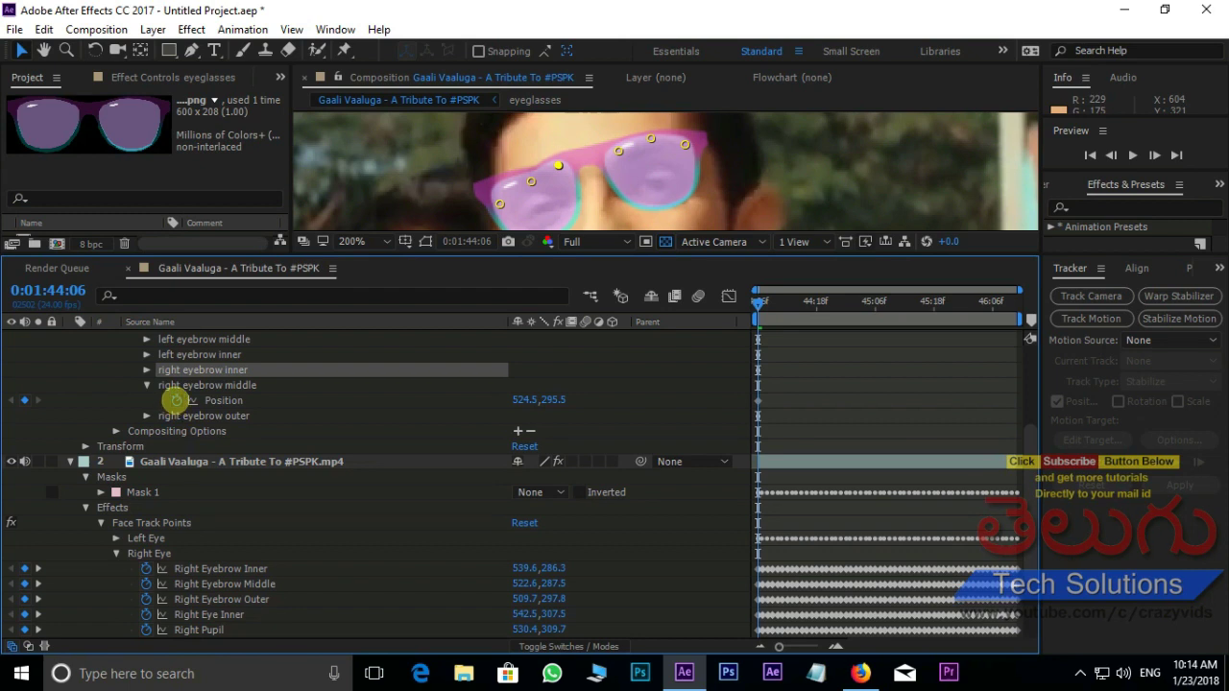
{"action": "left_click", "coordinate": [176, 400], "text": "alt"}
{"action": "scroll", "coordinate": [502, 431], "scroll_direction": "down", "scroll_amount": 2}
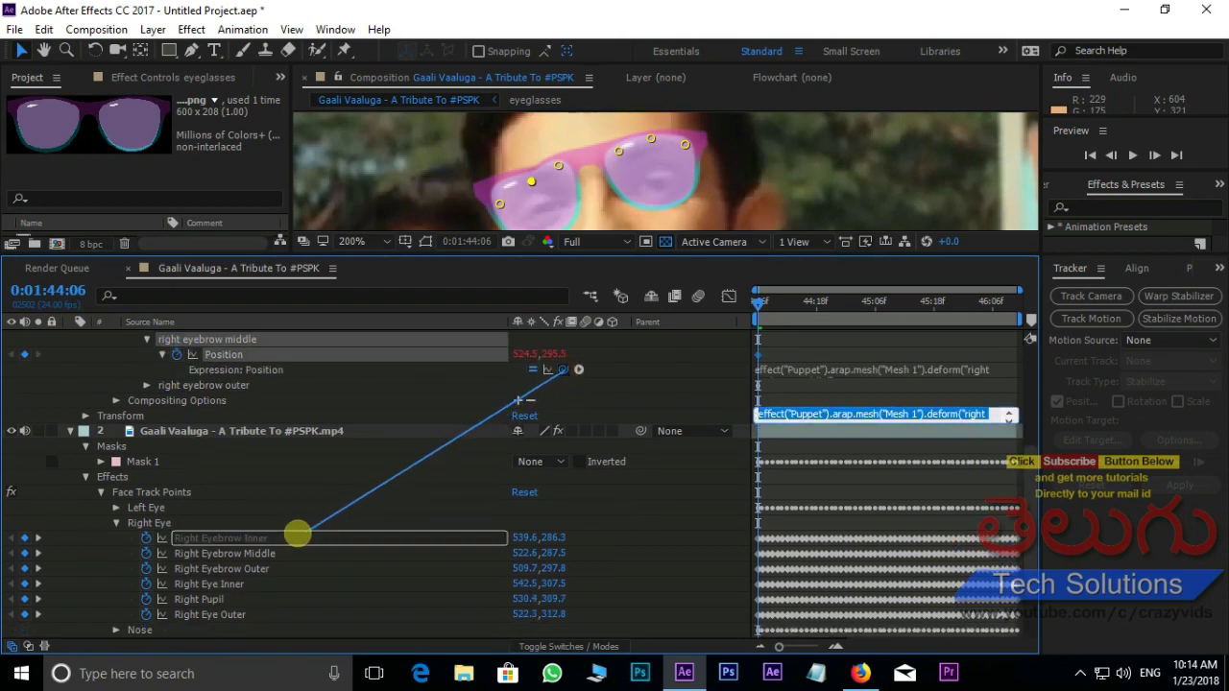
{"action": "left_click_drag", "start_coordinate": [564, 370], "coordinate": [230, 553]}
{"action": "scroll", "coordinate": [144, 399], "scroll_direction": "up", "scroll_amount": 2}
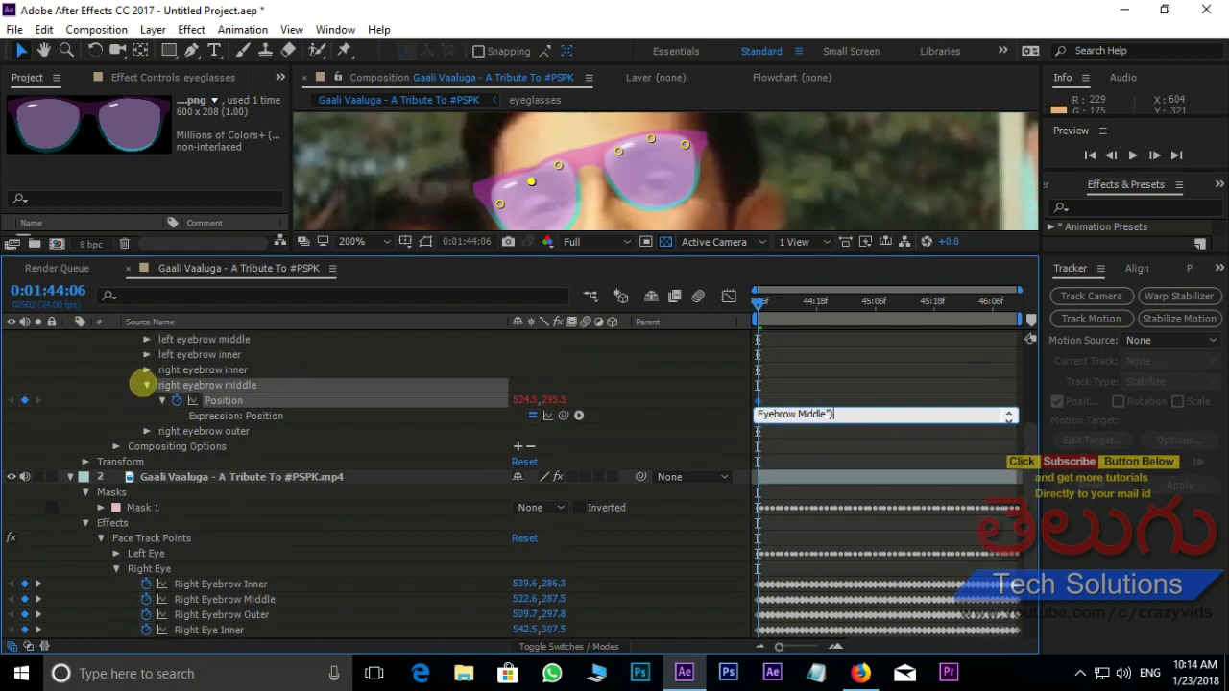
{"action": "left_click", "coordinate": [146, 385]}
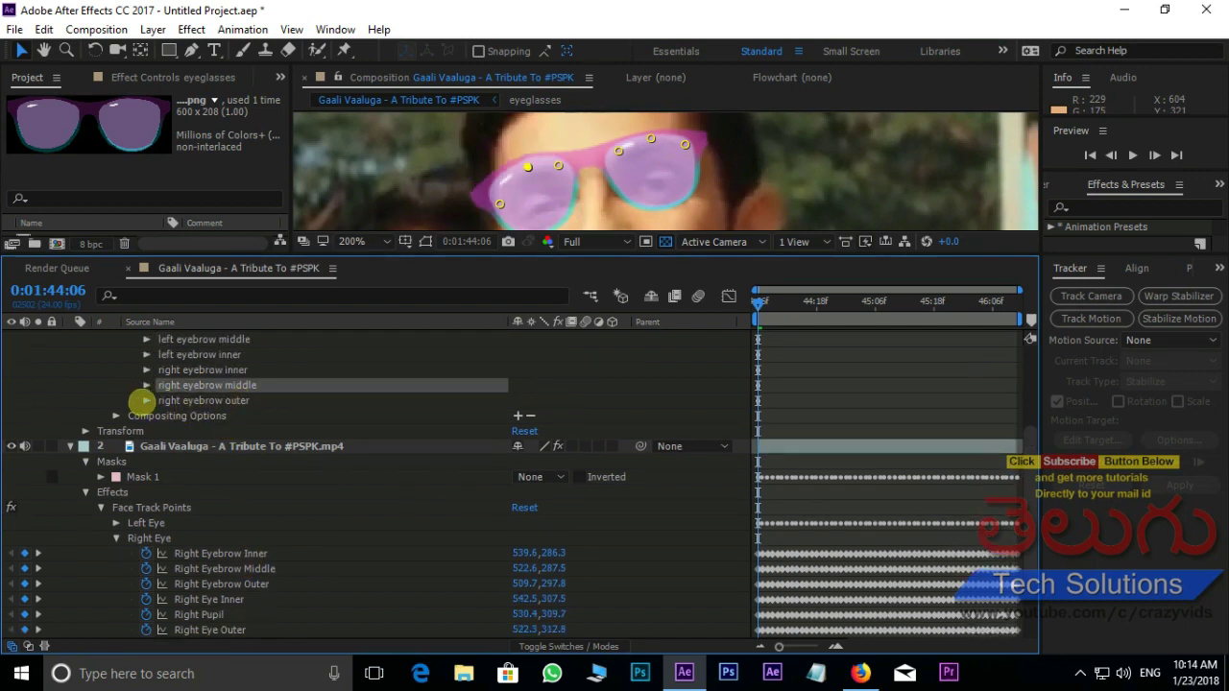
Link the right eyebrow outer pin's Position by expression to the Right Eyebrow Outer track point.
{"action": "left_click", "coordinate": [146, 400]}
{"action": "left_click", "coordinate": [176, 415], "text": "alt"}
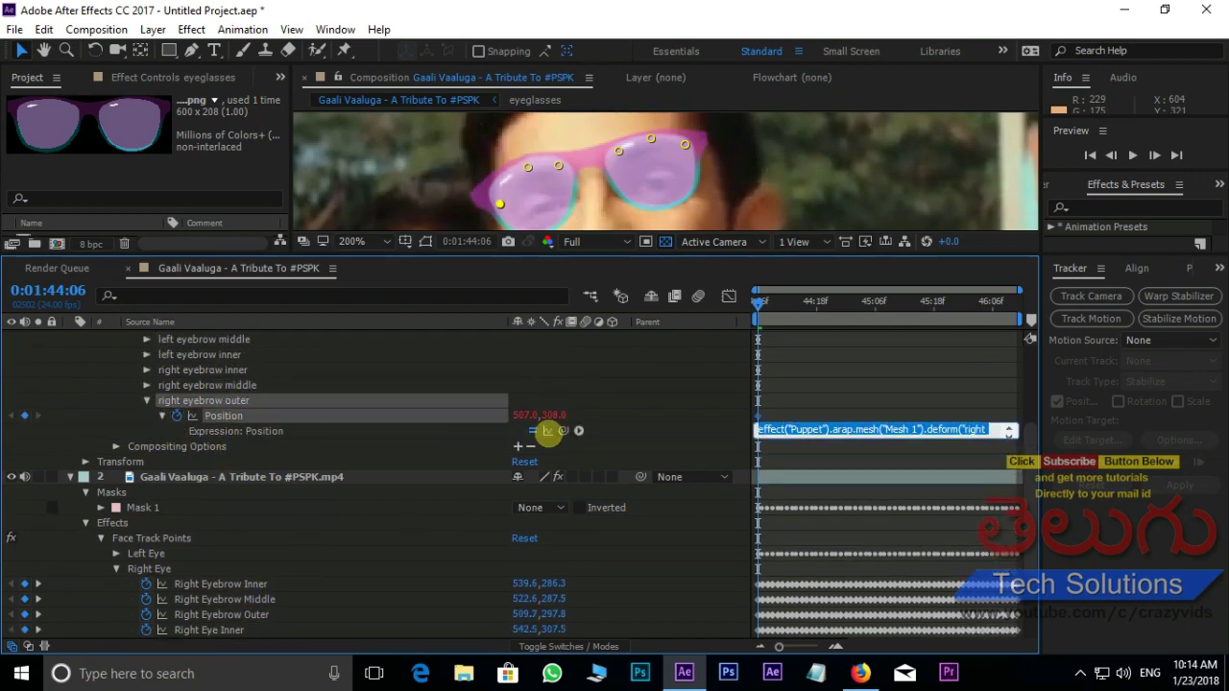
{"action": "scroll", "coordinate": [557, 420], "scroll_direction": "down", "scroll_amount": 2}
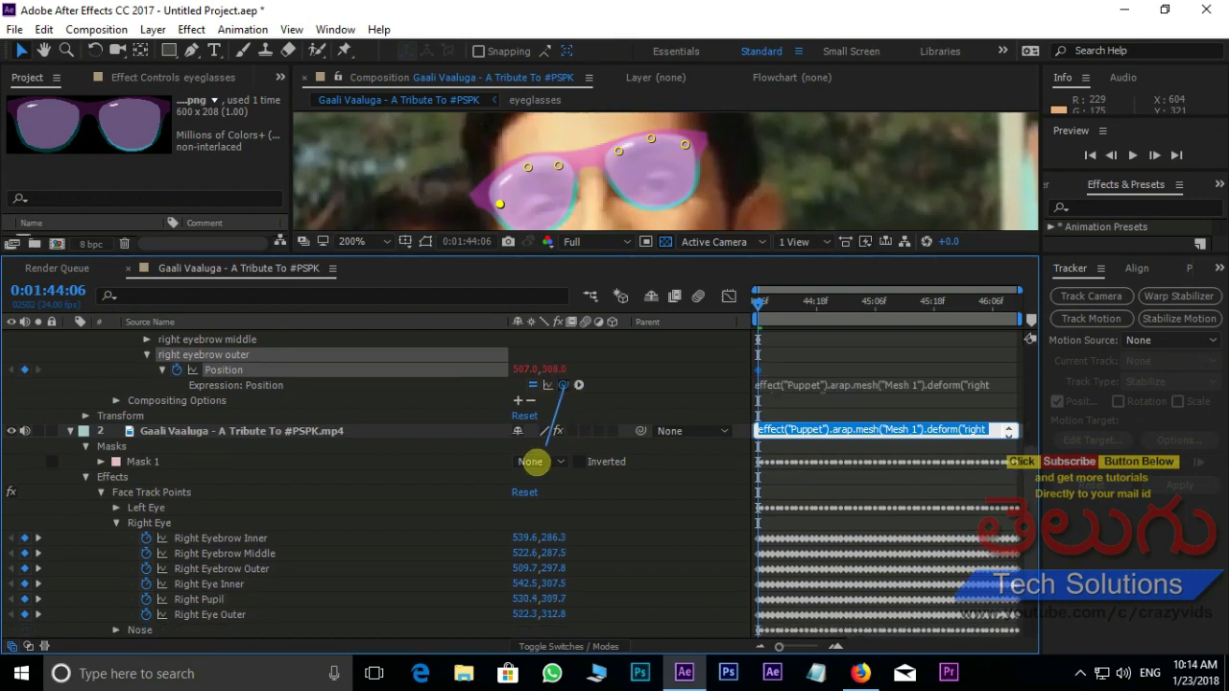
{"action": "left_click_drag", "start_coordinate": [533, 462], "coordinate": [267, 486]}
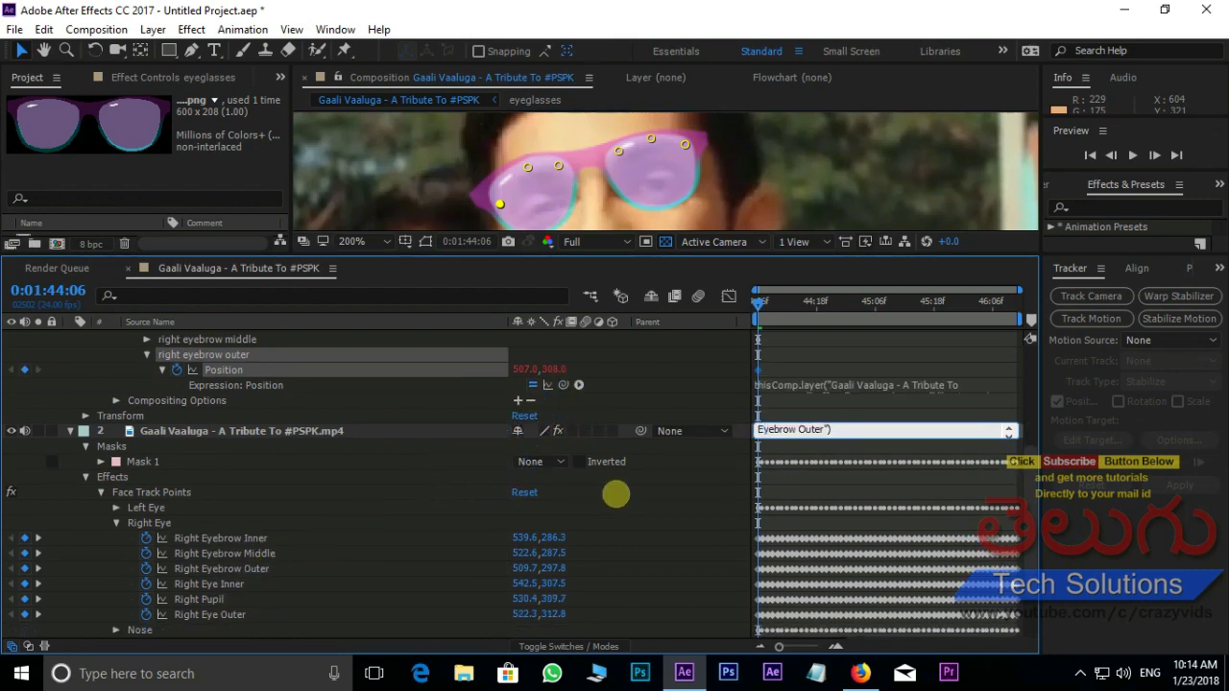
{"action": "scroll", "coordinate": [608, 564], "scroll_direction": "up", "scroll_amount": 4}
{"action": "left_click", "coordinate": [60, 521]}
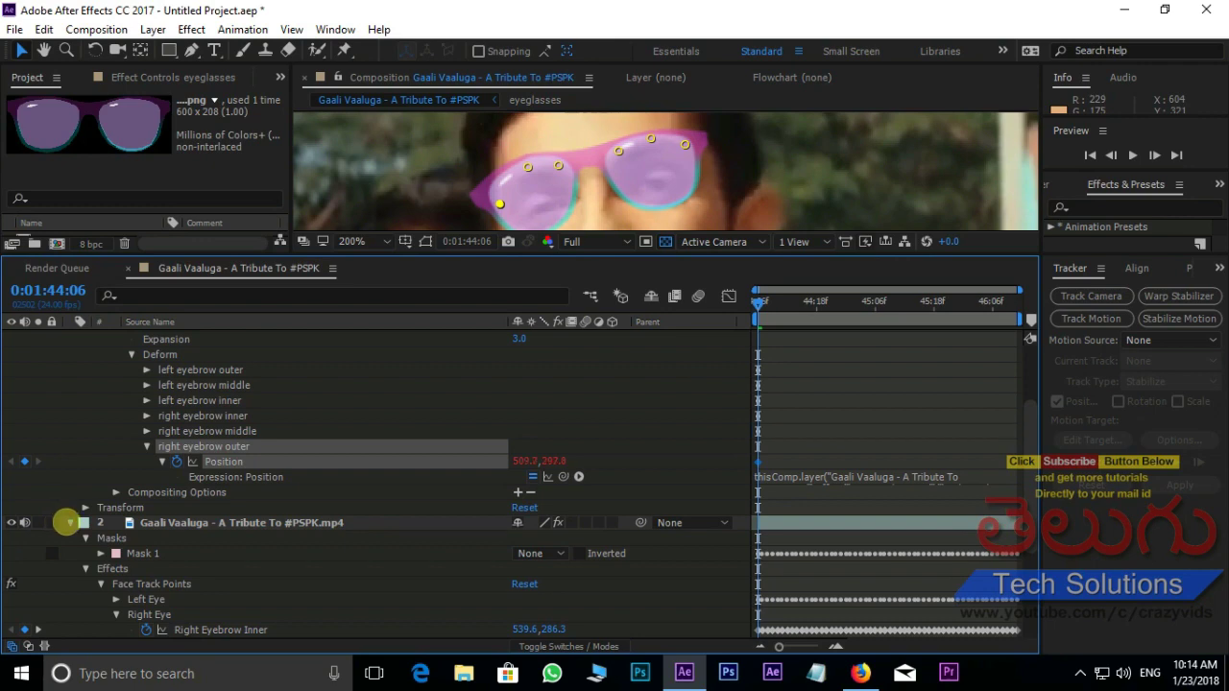
{"action": "scroll", "coordinate": [198, 491], "scroll_direction": "up", "scroll_amount": 5}
{"action": "left_click", "coordinate": [69, 338]}
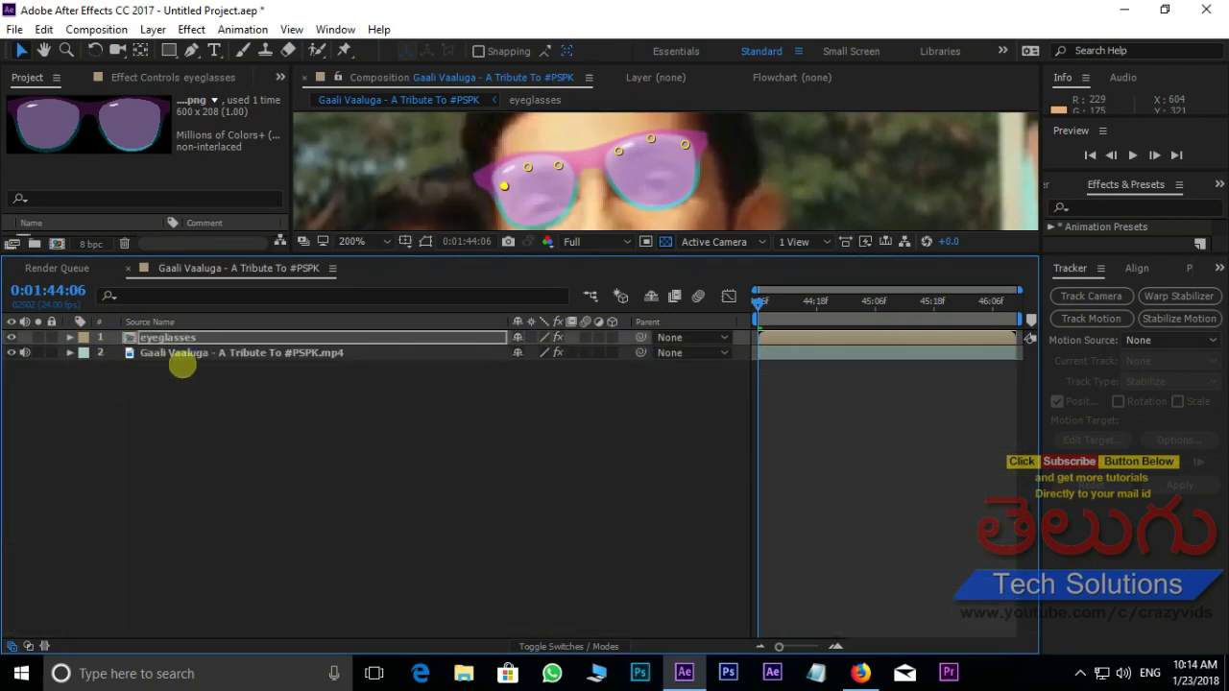
Enlarge the viewer, preview the tracked glasses, and return to frame 1:44:06.
{"action": "left_click_drag", "start_coordinate": [606, 255], "coordinate": [584, 467]}
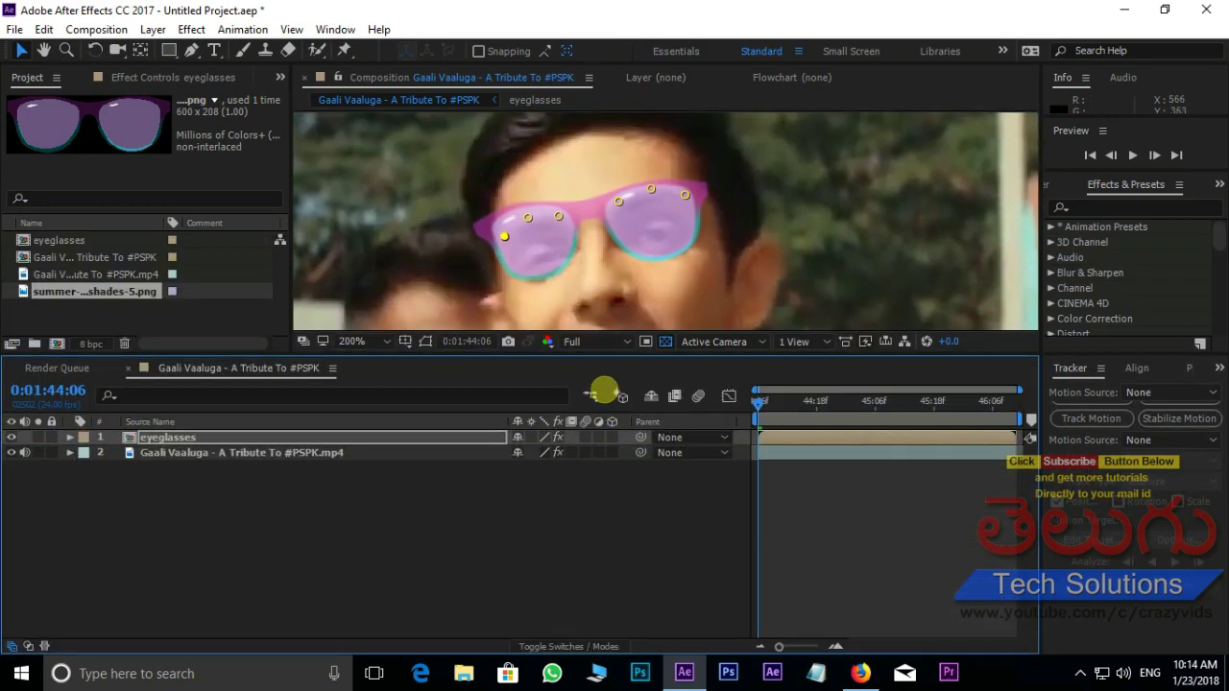
{"action": "key", "text": "space"}
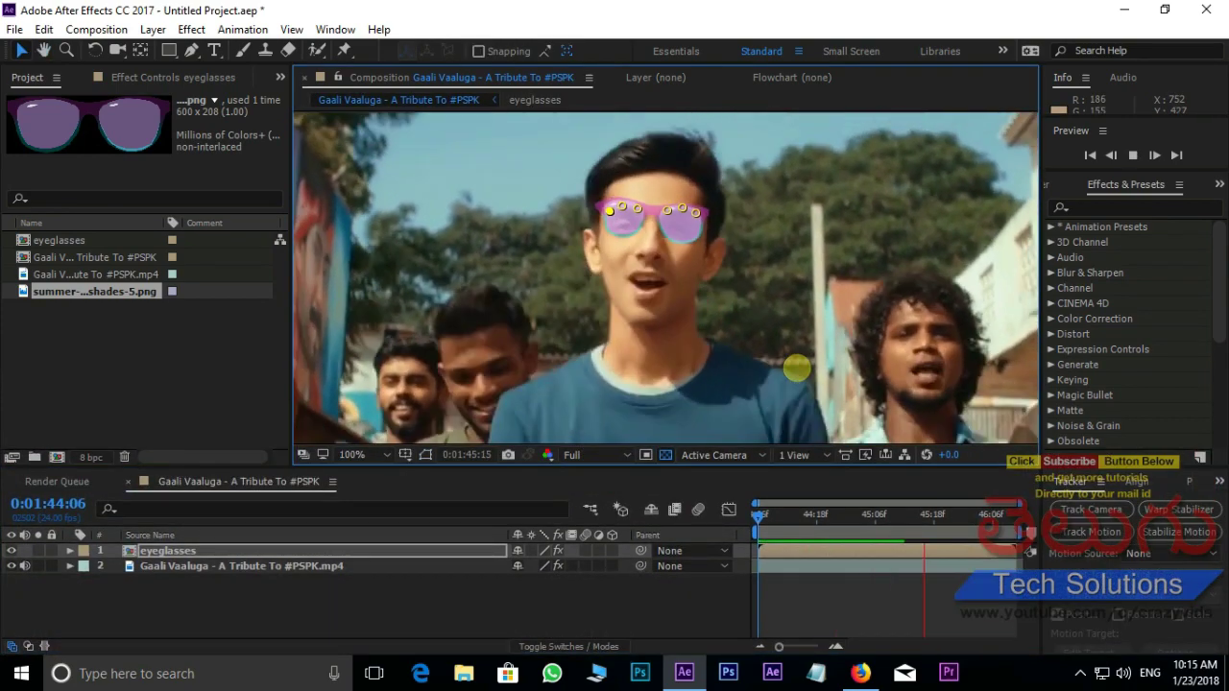
{"action": "key", "text": "space"}
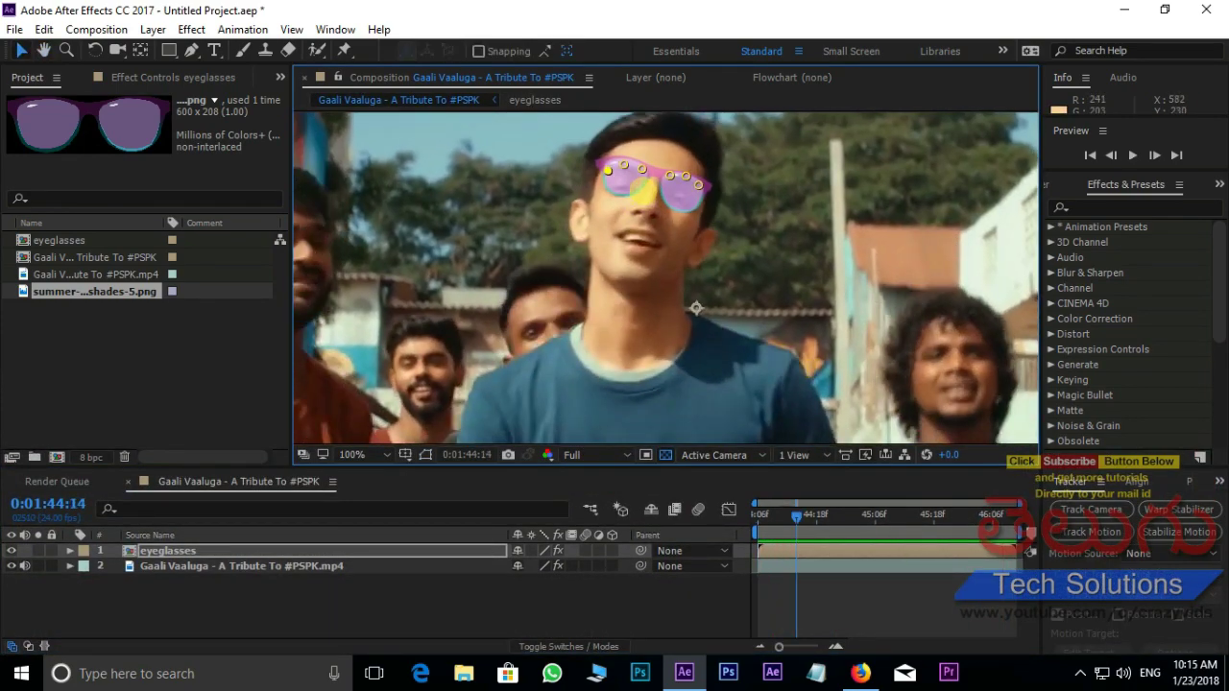
{"action": "left_click_drag", "start_coordinate": [796, 514], "coordinate": [759, 515]}
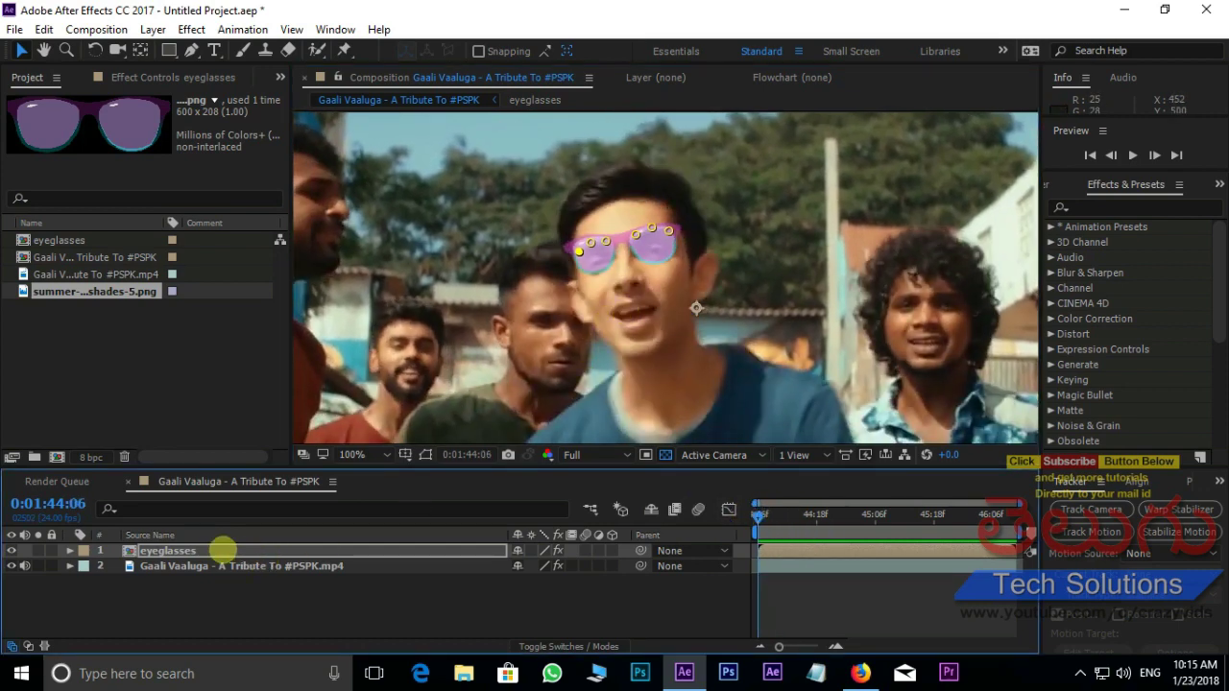
{"action": "key", "text": "Return"}
Lower the eyeglasses layer to Position 640.0,372.0 and preview the result.
{"action": "key", "text": "p"}
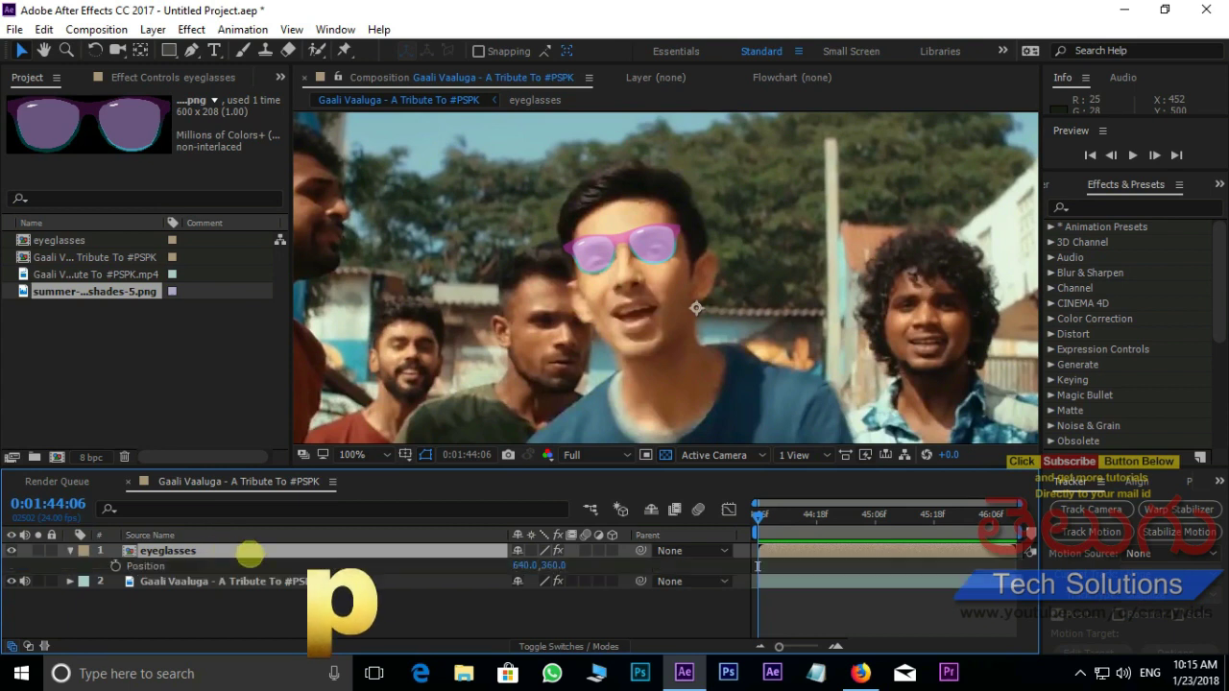
{"action": "left_click_drag", "start_coordinate": [553, 566], "coordinate": [566, 562]}
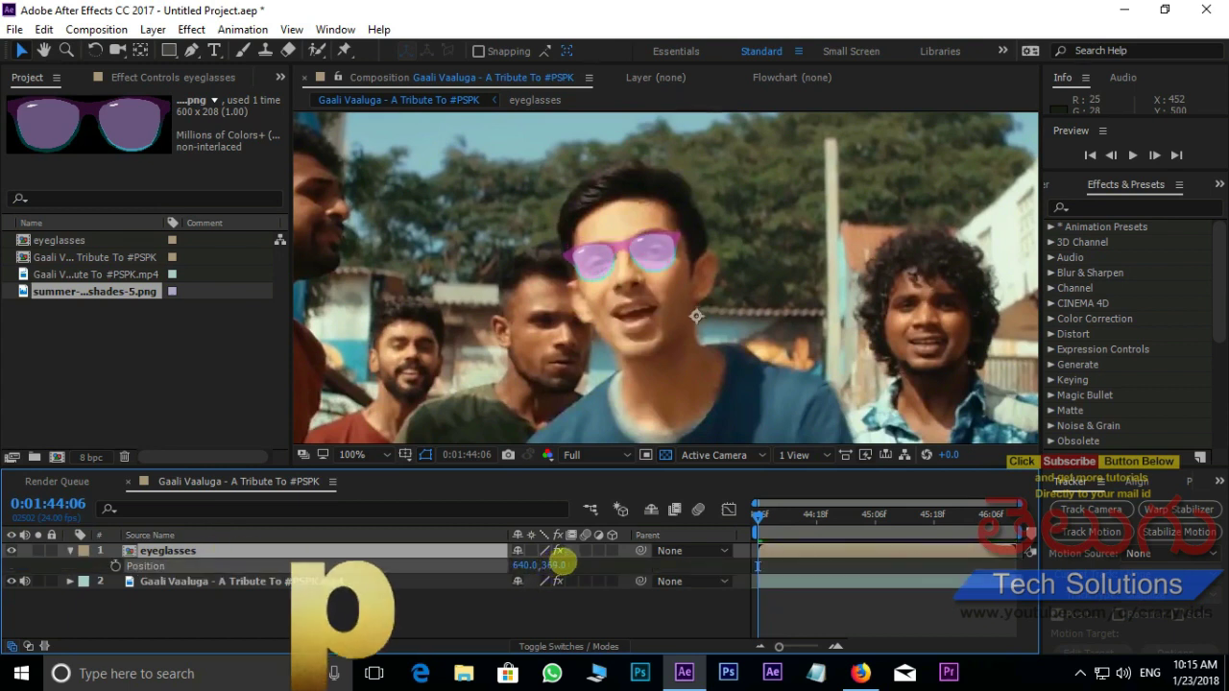
{"action": "left_click", "coordinate": [670, 552]}
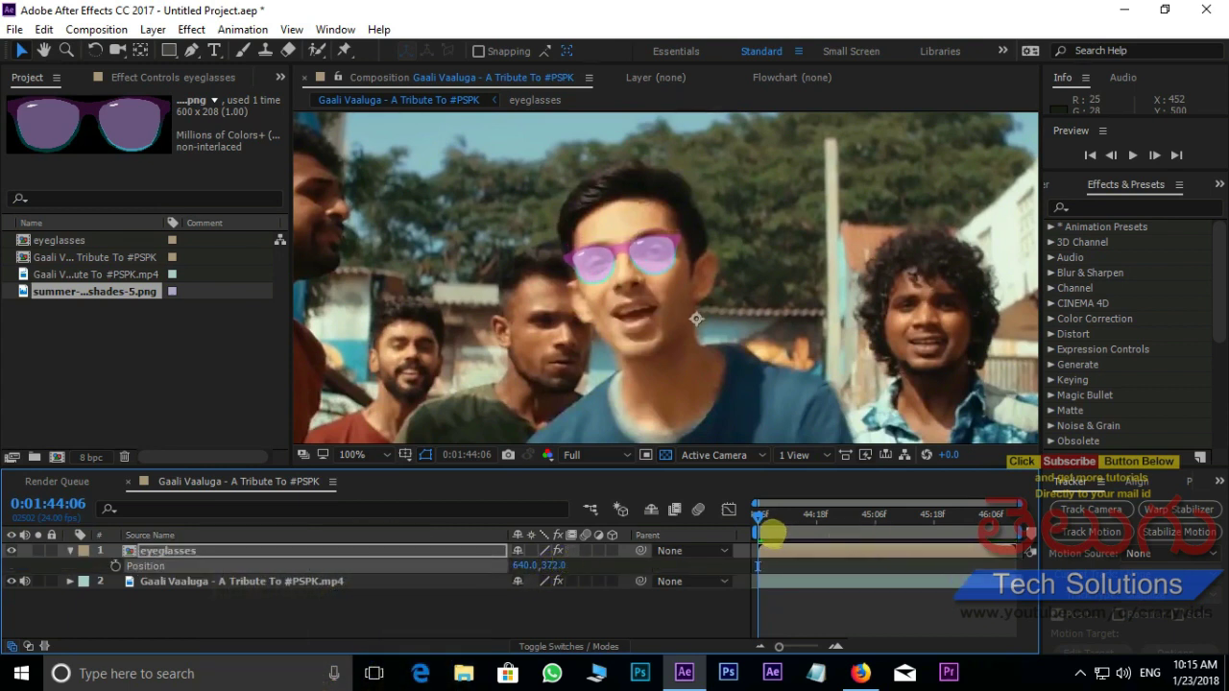
{"action": "key", "text": "space"}
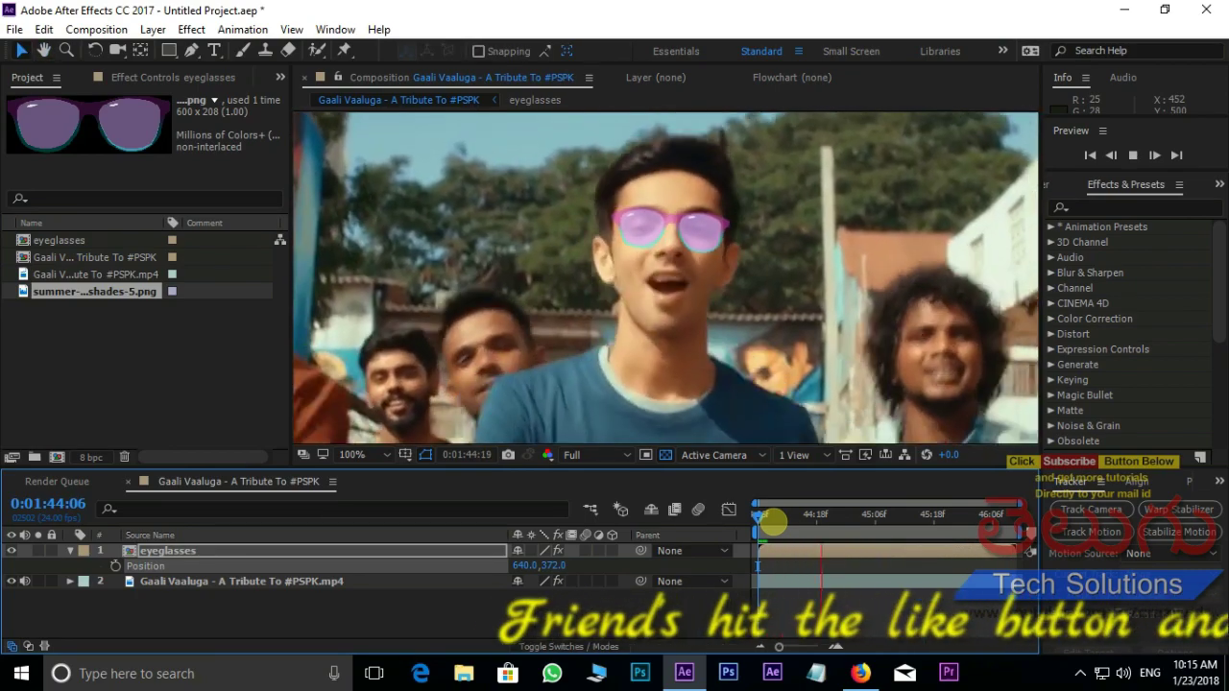
{"action": "key", "text": "space"}
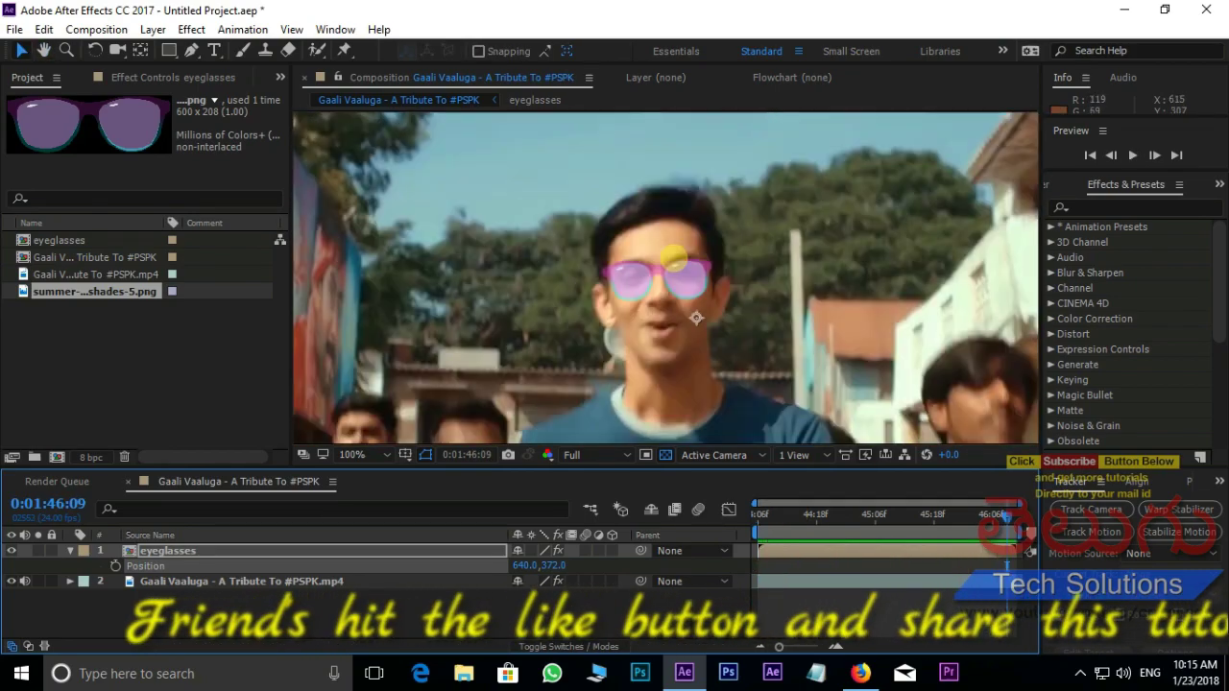
Move the eyeglasses layer's in-point slightly later, then return to frame 1:44:06.
{"action": "scroll", "coordinate": [681, 299], "scroll_direction": "down", "scroll_amount": 2}
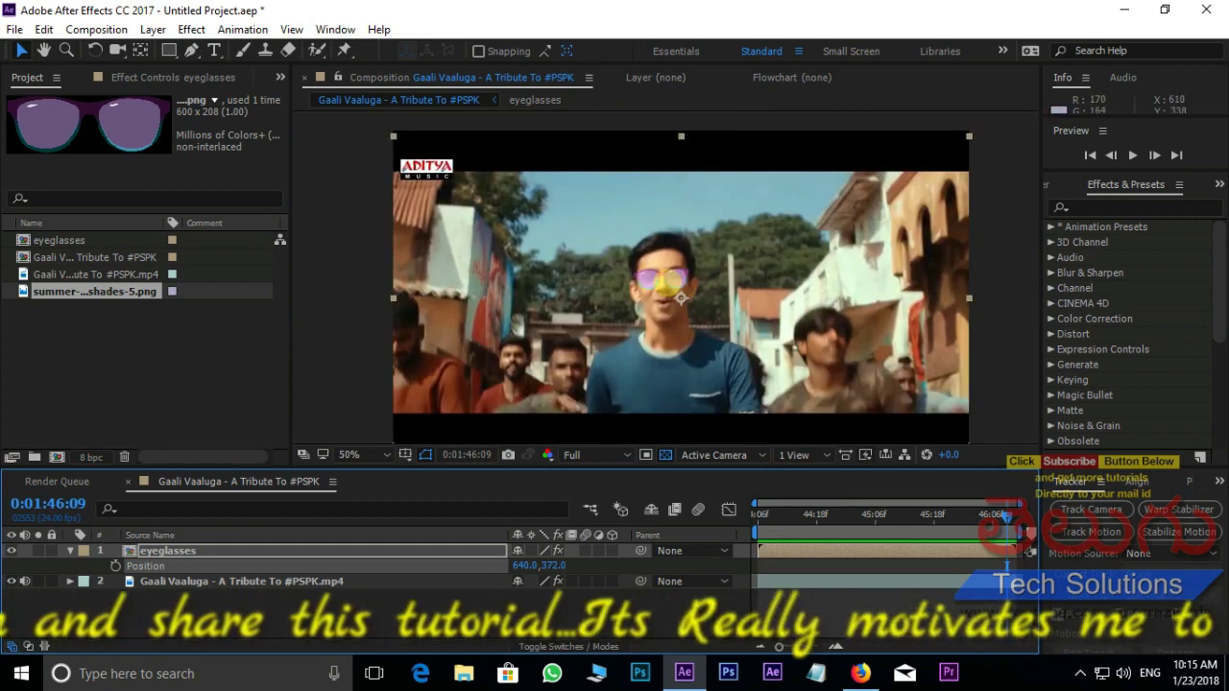
{"action": "scroll", "coordinate": [694, 335], "scroll_direction": "up", "scroll_amount": 2}
{"action": "left_click_drag", "start_coordinate": [761, 557], "coordinate": [831, 551]}
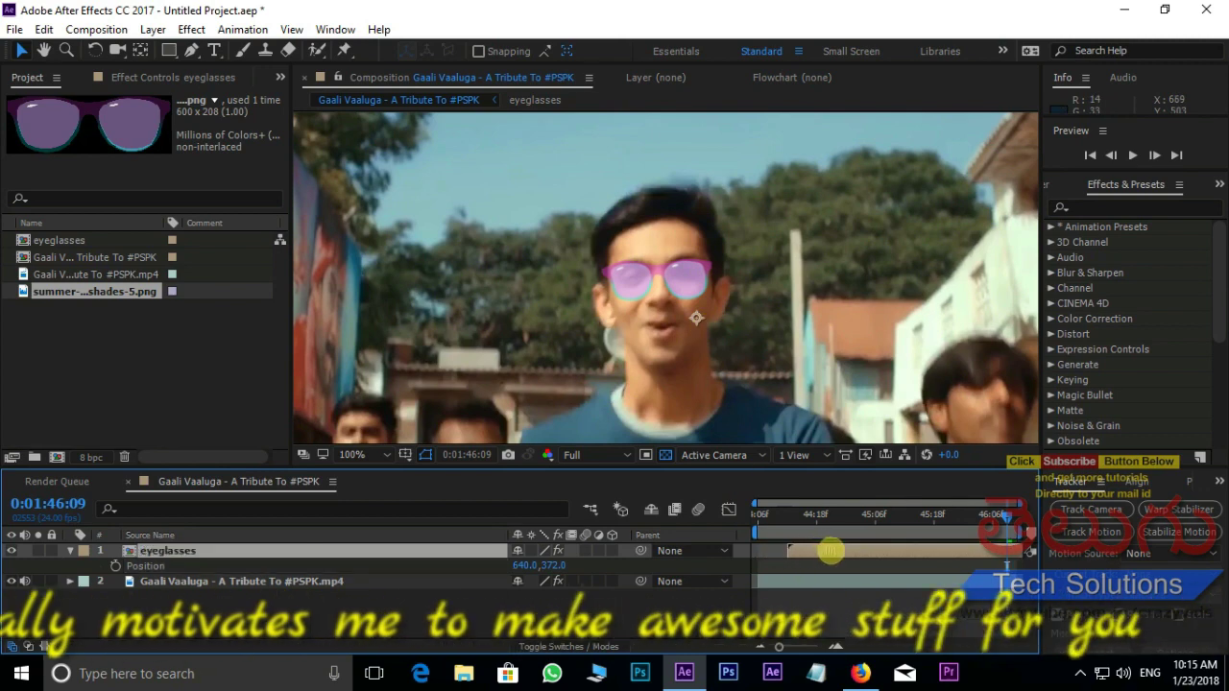
{"action": "mouse_move", "coordinate": [1006, 515]}
{"action": "left_mouse_down"}
{"action": "mouse_move", "coordinate": [758, 503]}
{"action": "mouse_move", "coordinate": [898, 515]}
{"action": "left_mouse_up"}
{"action": "scroll", "coordinate": [765, 280], "scroll_direction": "down", "scroll_amount": 2}
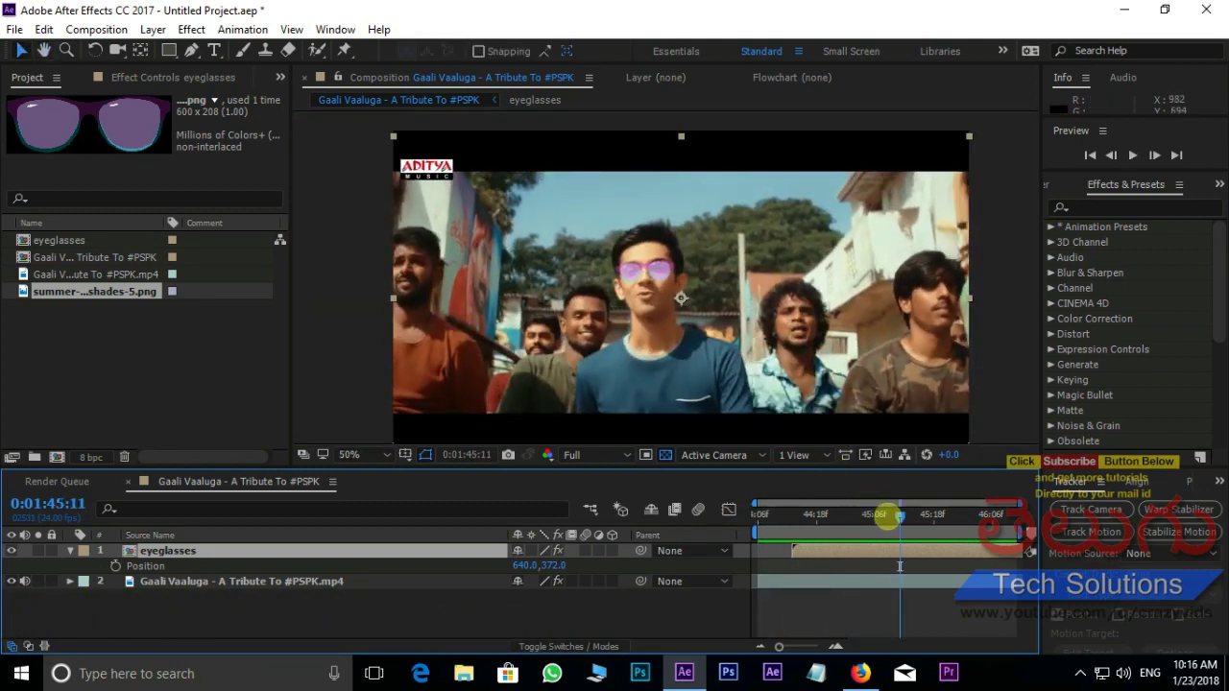
{"action": "left_click_drag", "start_coordinate": [899, 514], "coordinate": [758, 515]}
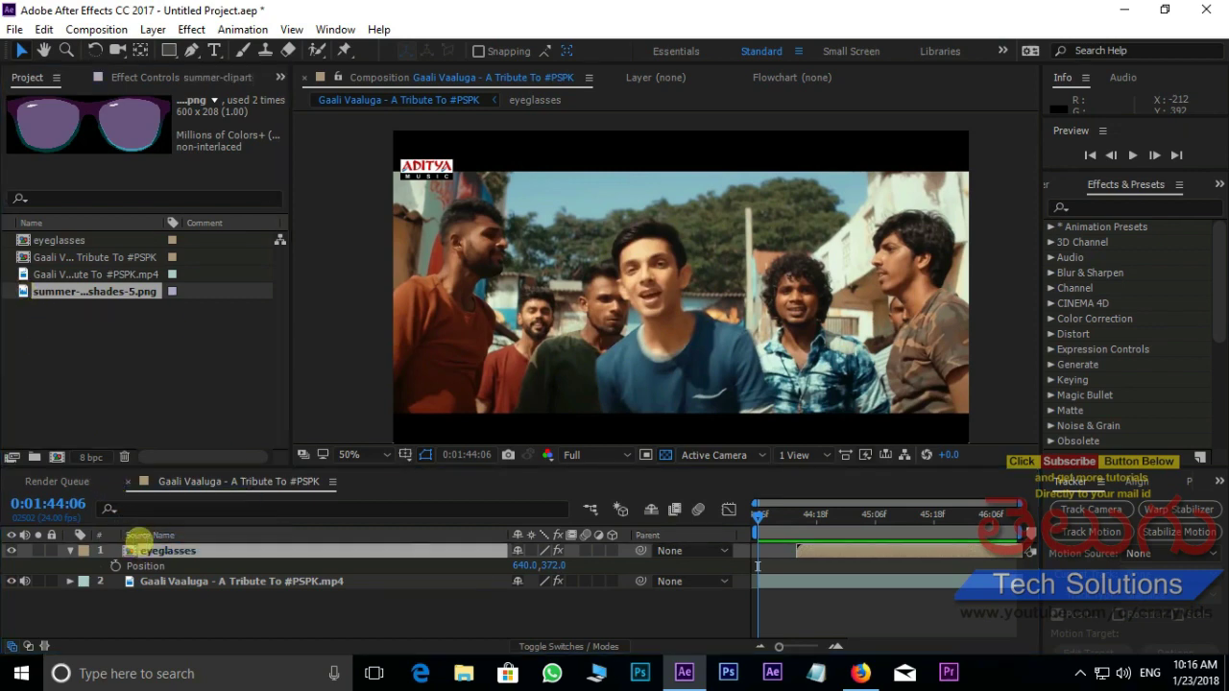
Add the pink sunglasses image as a new top layer at 1:44:14.
{"action": "left_click_drag", "start_coordinate": [23, 293], "coordinate": [132, 549]}
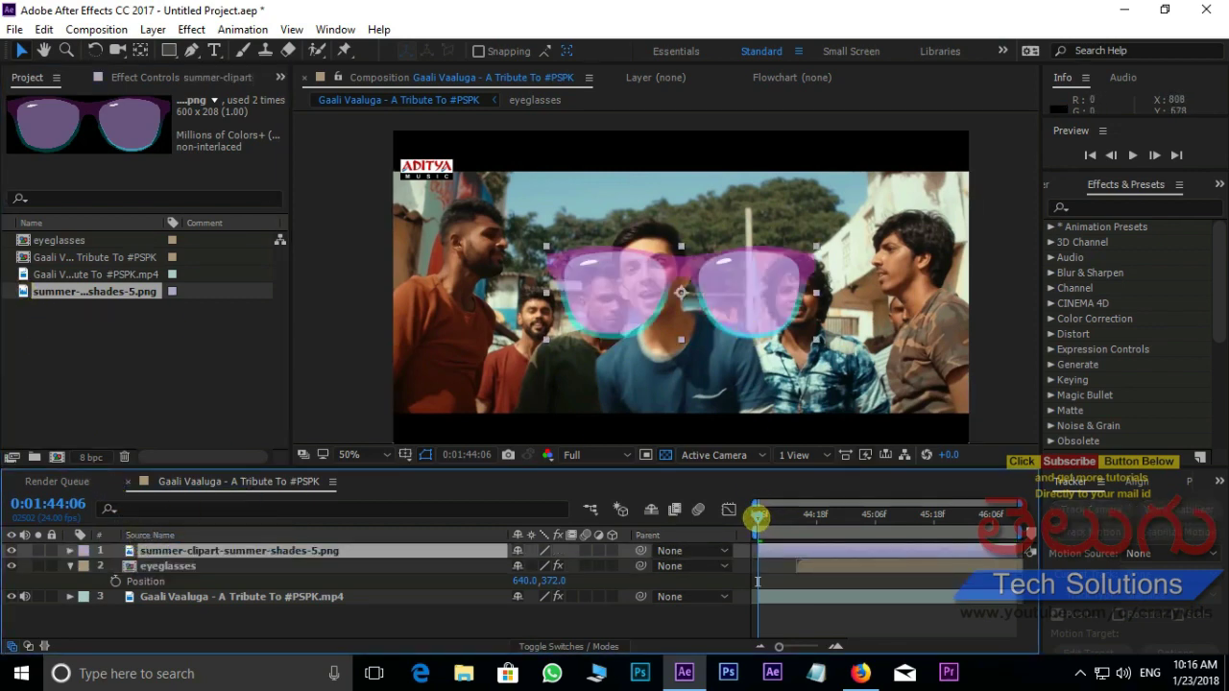
{"action": "left_click_drag", "start_coordinate": [758, 518], "coordinate": [796, 517]}
{"action": "scroll", "coordinate": [680, 237], "scroll_direction": "up", "scroll_amount": 2}
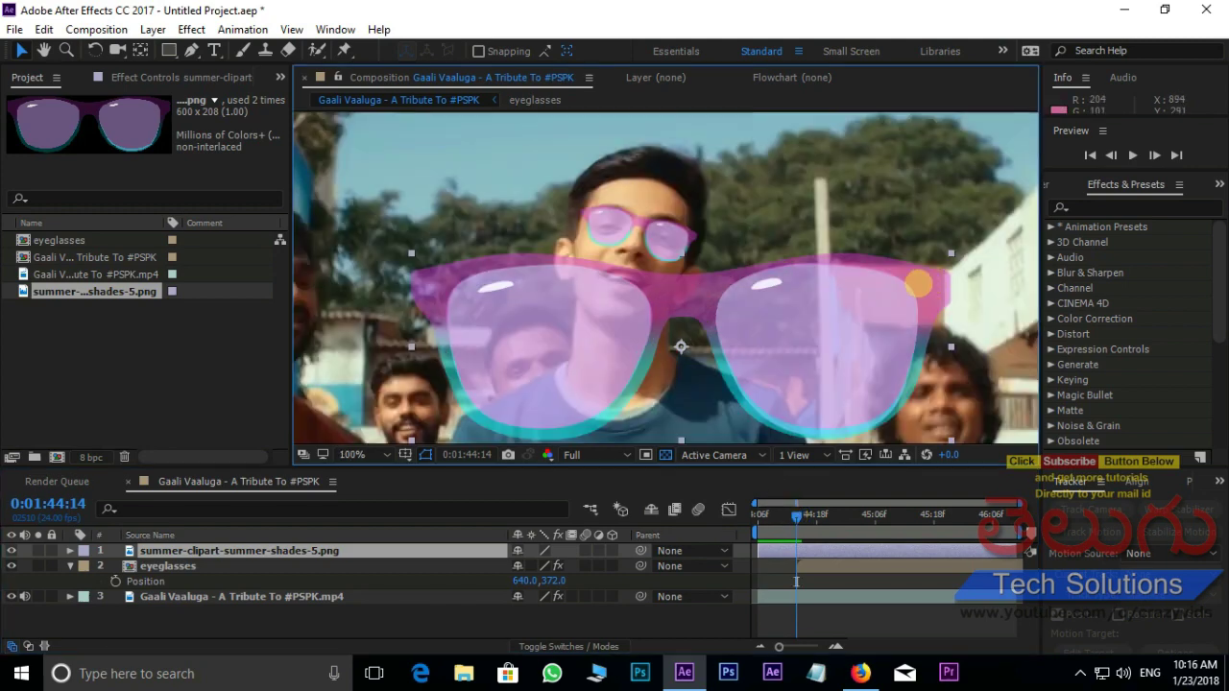
Shrink the sunglasses, tilt them to 13°, and place them over the singer's eyes.
{"action": "left_click_drag", "start_coordinate": [951, 253], "coordinate": [757, 320]}
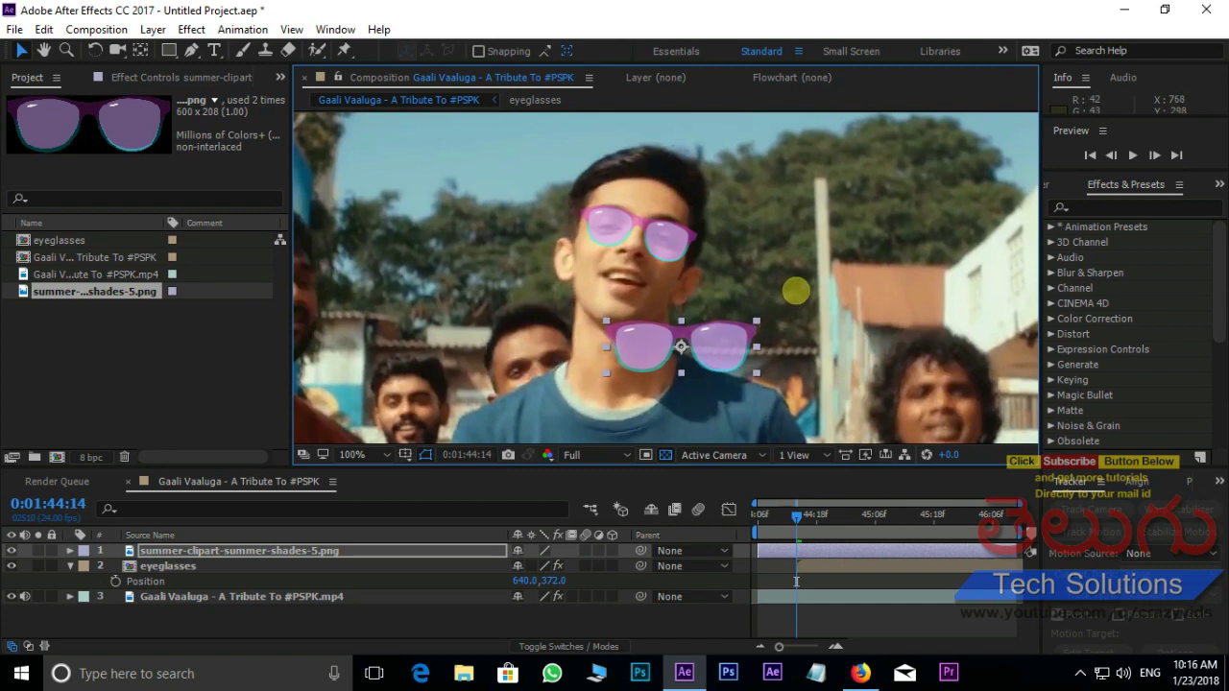
{"action": "key", "text": "r"}
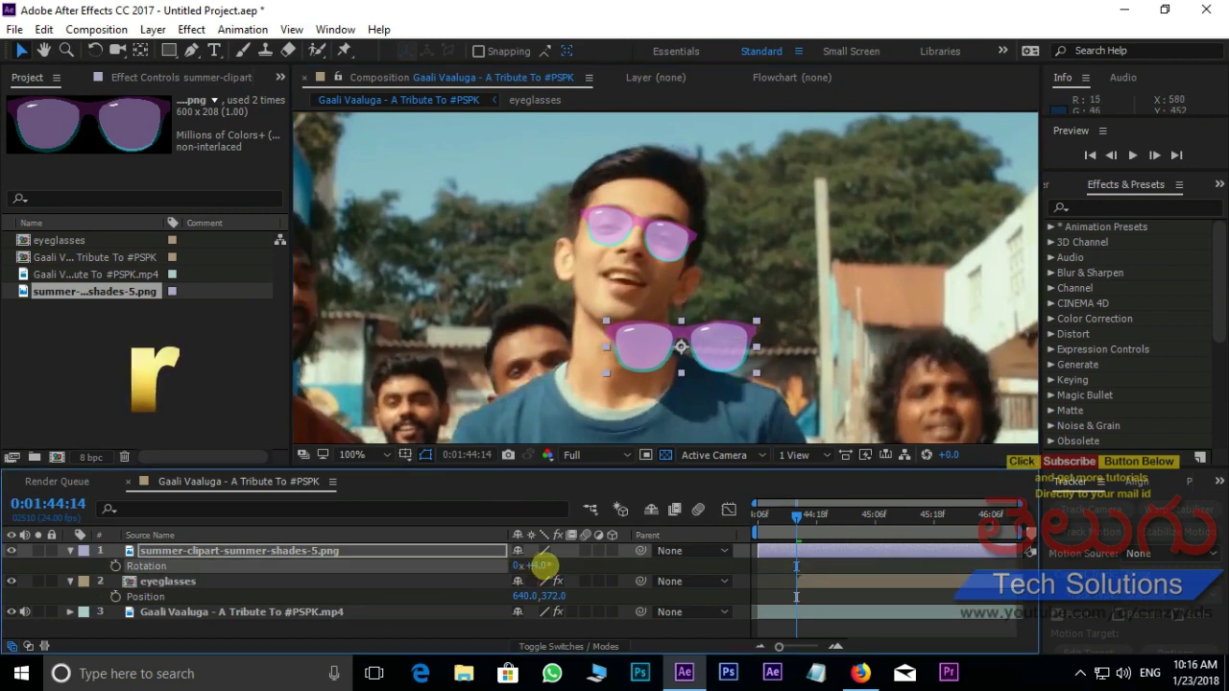
{"action": "left_click_drag", "start_coordinate": [542, 566], "coordinate": [554, 567]}
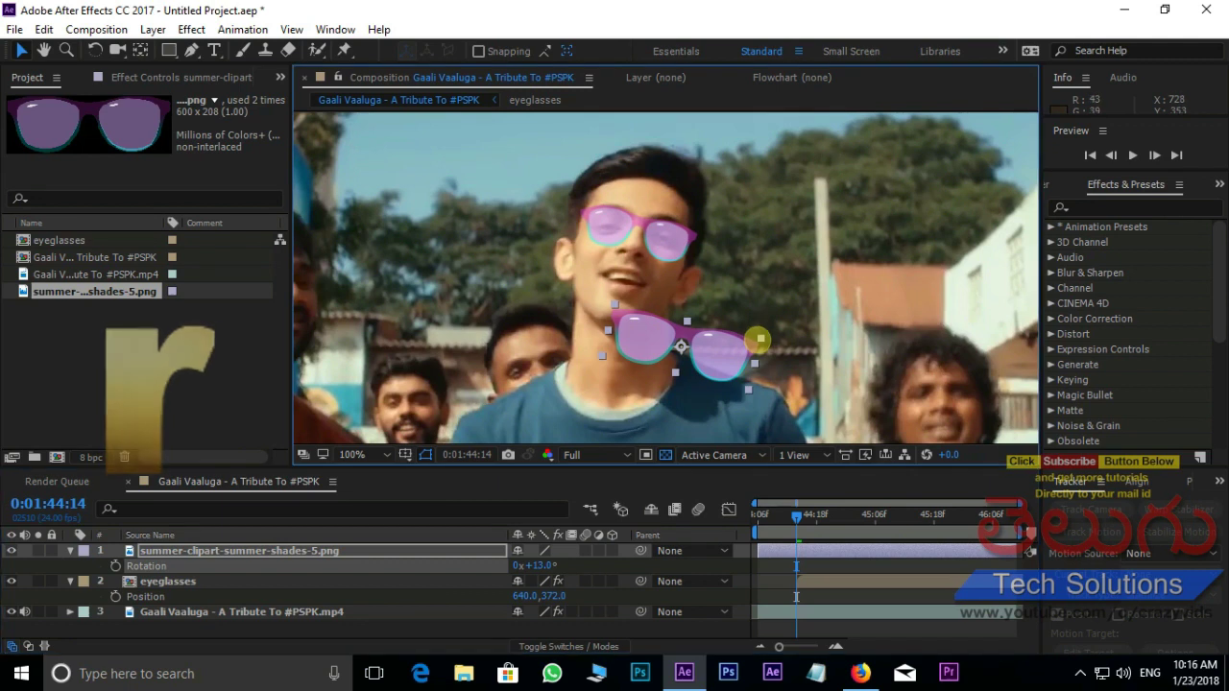
{"action": "left_click_drag", "start_coordinate": [761, 338], "coordinate": [748, 342]}
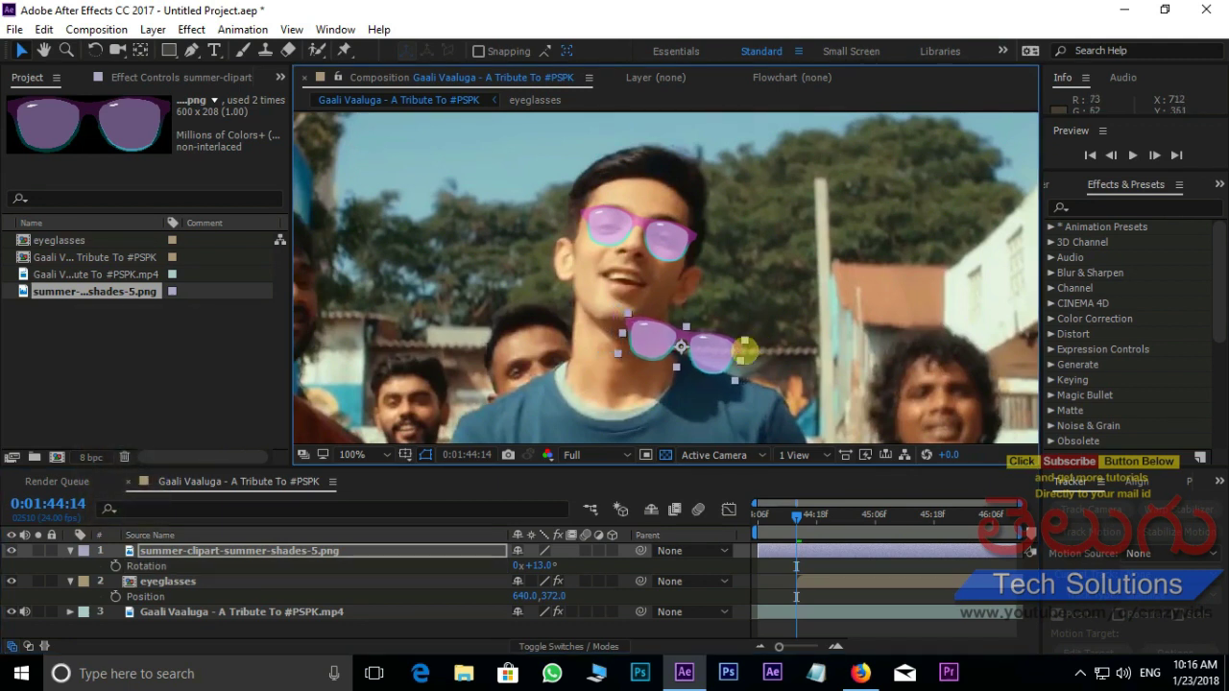
{"action": "left_click_drag", "start_coordinate": [716, 355], "coordinate": [669, 245]}
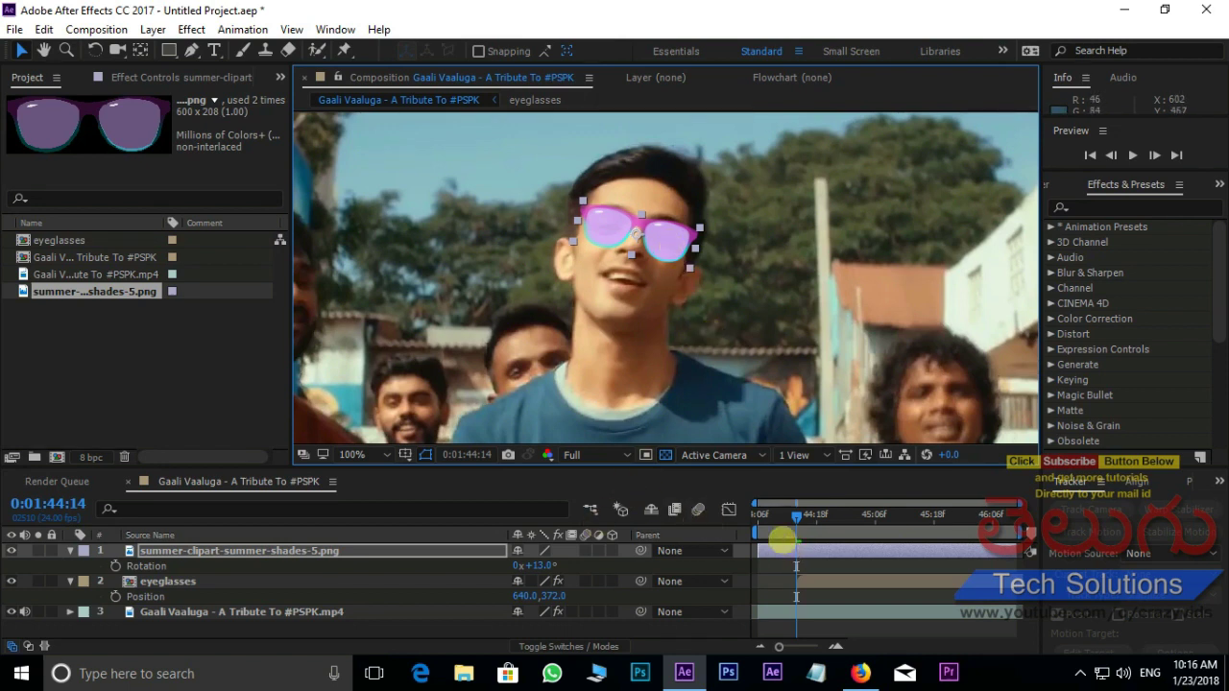
{"action": "left_click", "coordinate": [186, 553]}
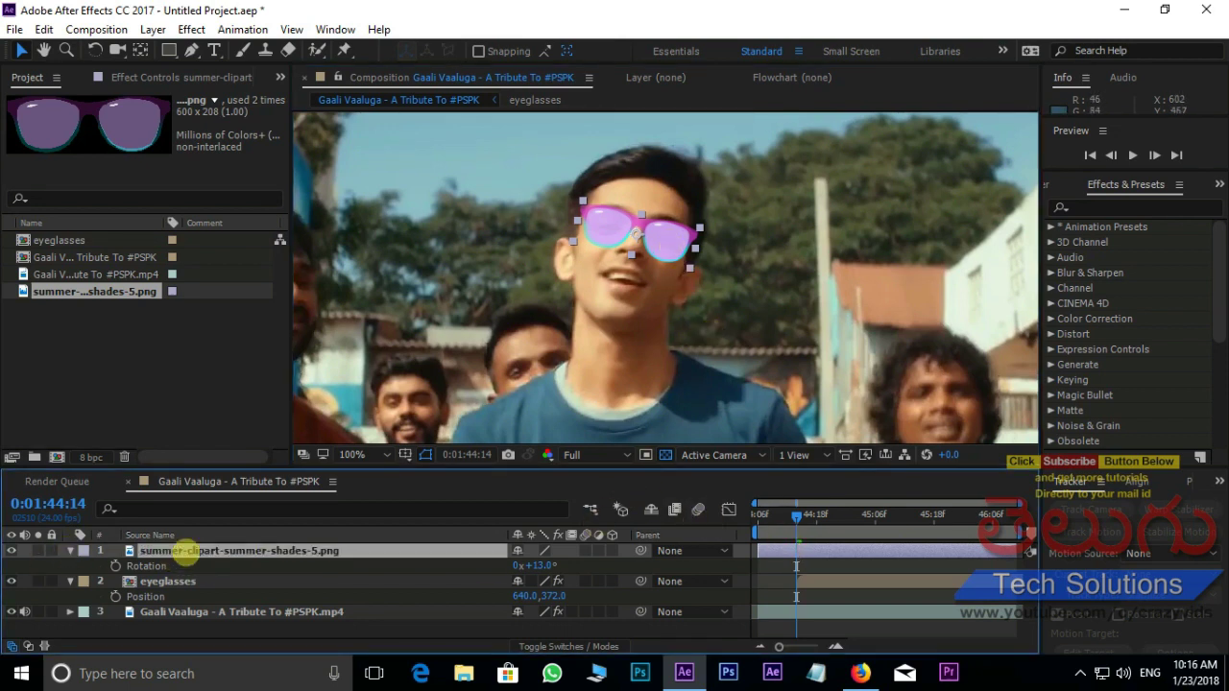
Keyframe Position 590,235, Scale 22.3% and Rotation 13° at 1:44:14, then return to 1:44:06.
{"action": "key", "text": "r"}
{"action": "key", "text": "r"}
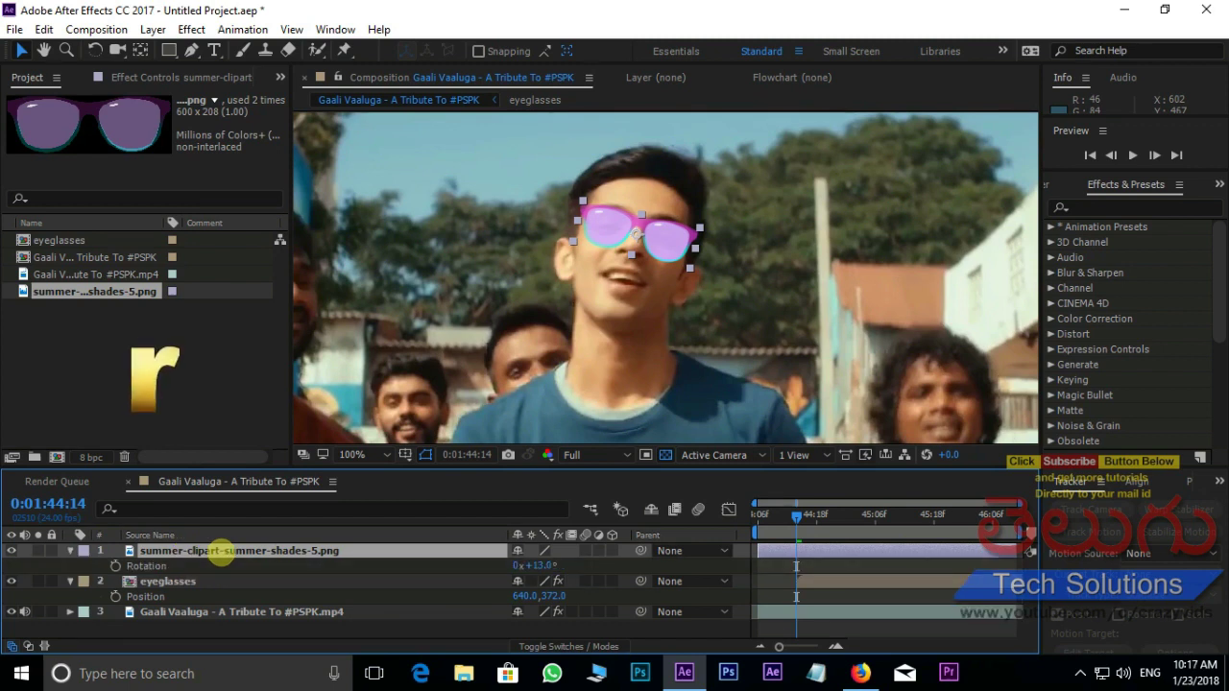
{"action": "key", "text": "shift+p"}
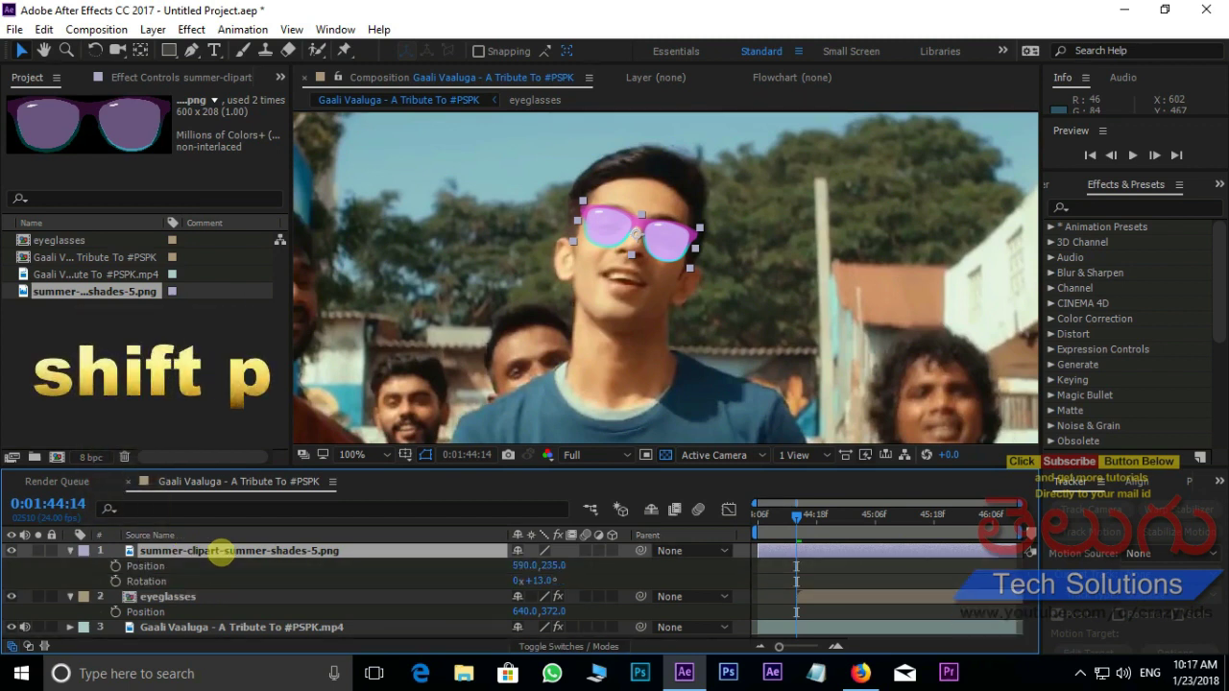
{"action": "key", "text": "shift+s"}
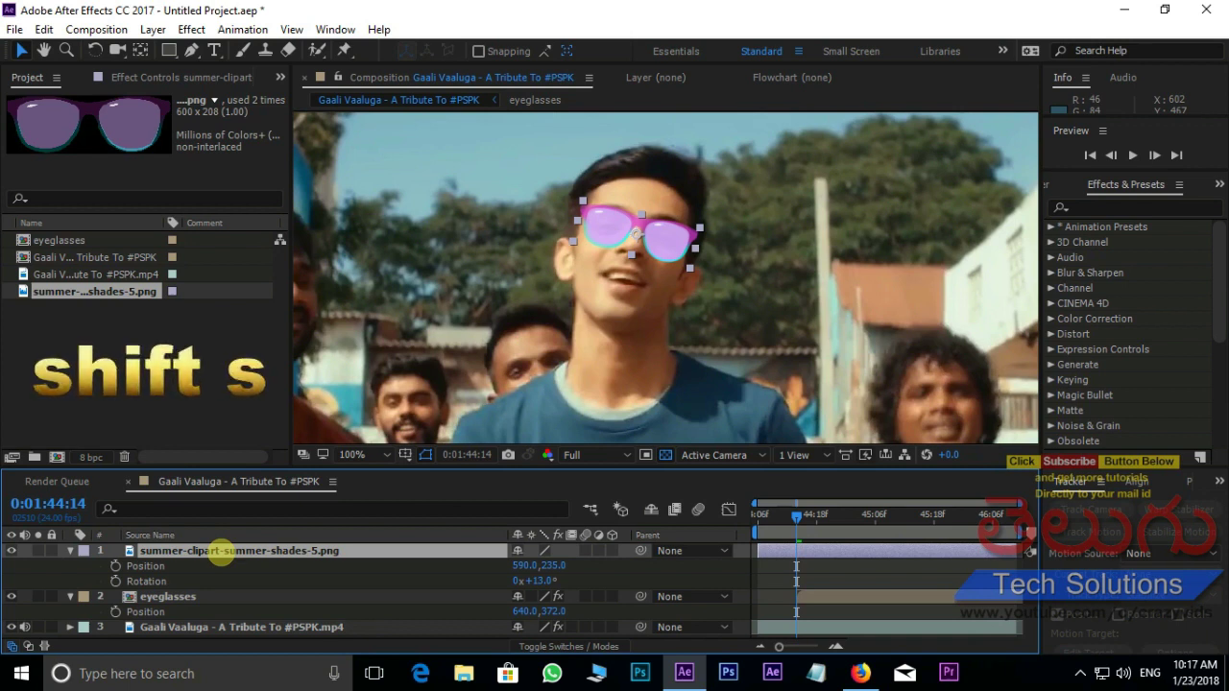
{"action": "key", "text": "shift+s"}
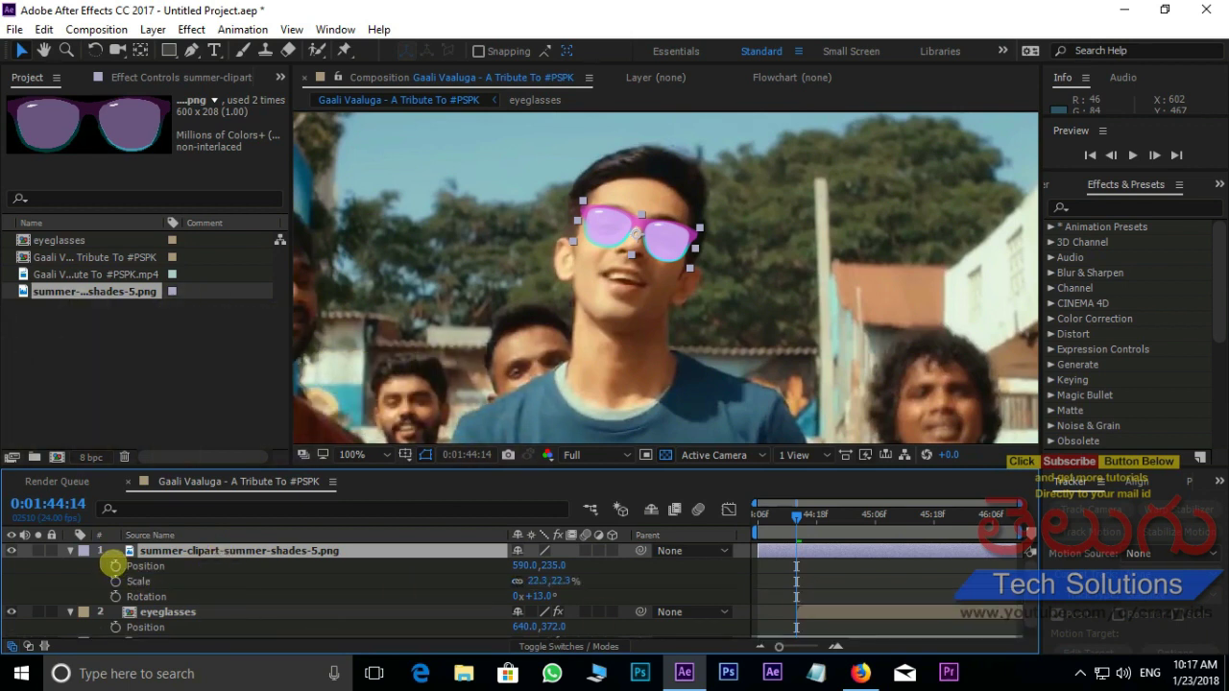
{"action": "left_click", "coordinate": [116, 566]}
{"action": "left_click", "coordinate": [116, 581]}
{"action": "left_click", "coordinate": [115, 596]}
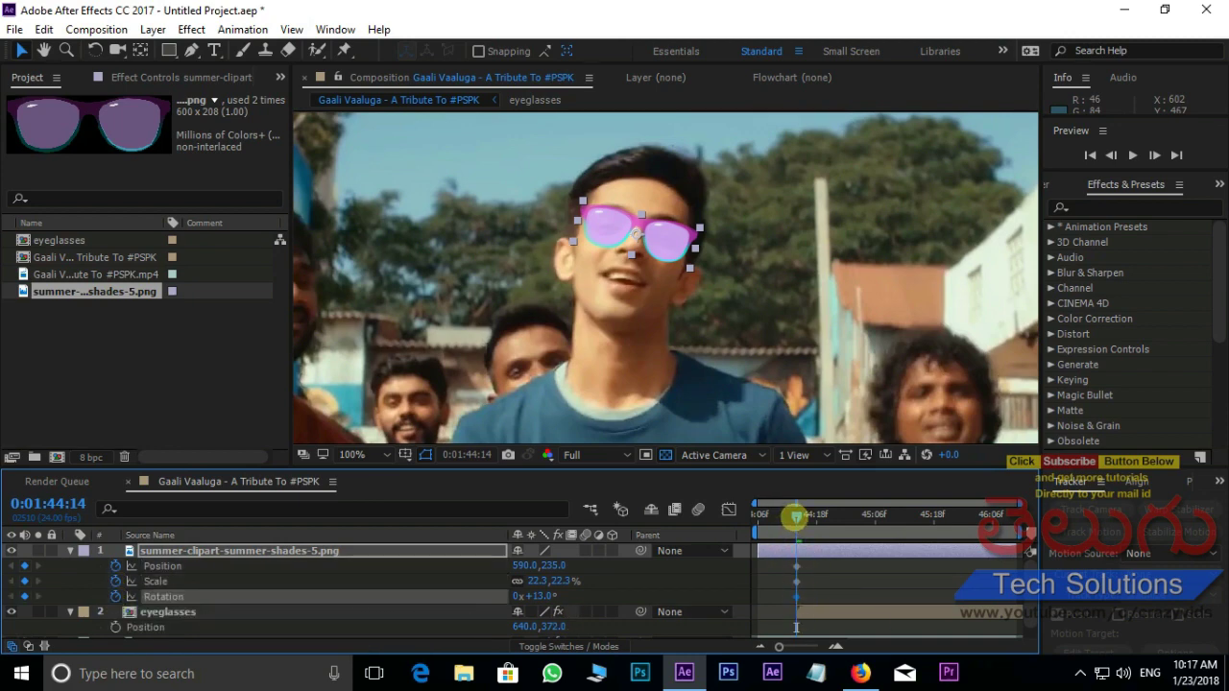
{"action": "left_click_drag", "start_coordinate": [796, 517], "coordinate": [757, 517]}
{"action": "scroll", "coordinate": [684, 326], "scroll_direction": "down", "scroll_amount": 2}
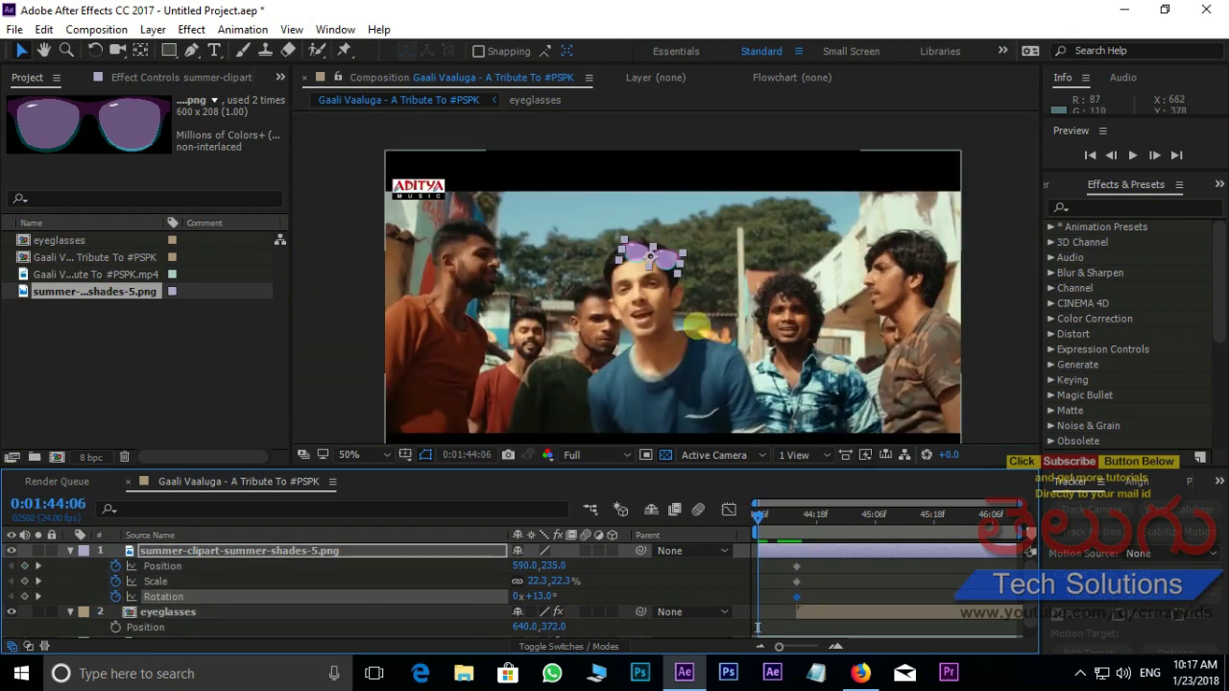
At 1:44:06, set the sunglasses to Rotation -8°, Scale 61.3% and Position Y 2.0.
{"action": "scroll", "coordinate": [680, 254], "scroll_direction": "up", "scroll_amount": 2}
{"action": "left_click_drag", "start_coordinate": [541, 597], "coordinate": [517, 597]}
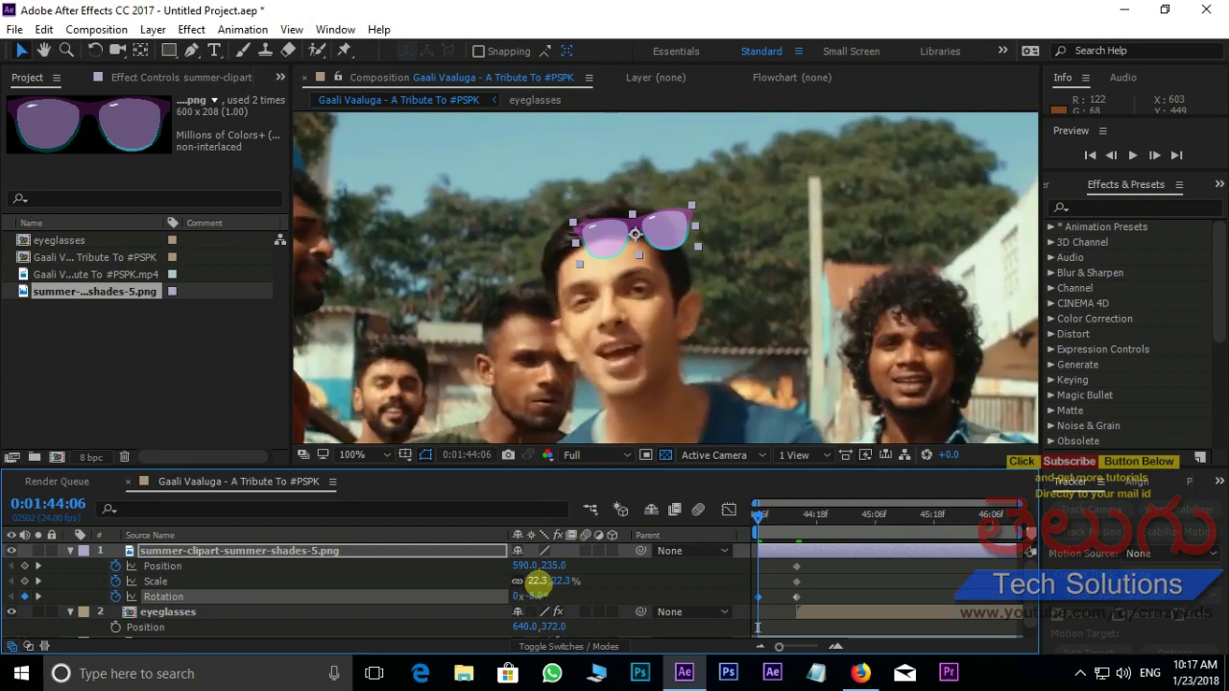
{"action": "left_click_drag", "start_coordinate": [538, 581], "coordinate": [584, 582]}
{"action": "scroll", "coordinate": [769, 312], "scroll_direction": "down", "scroll_amount": 2}
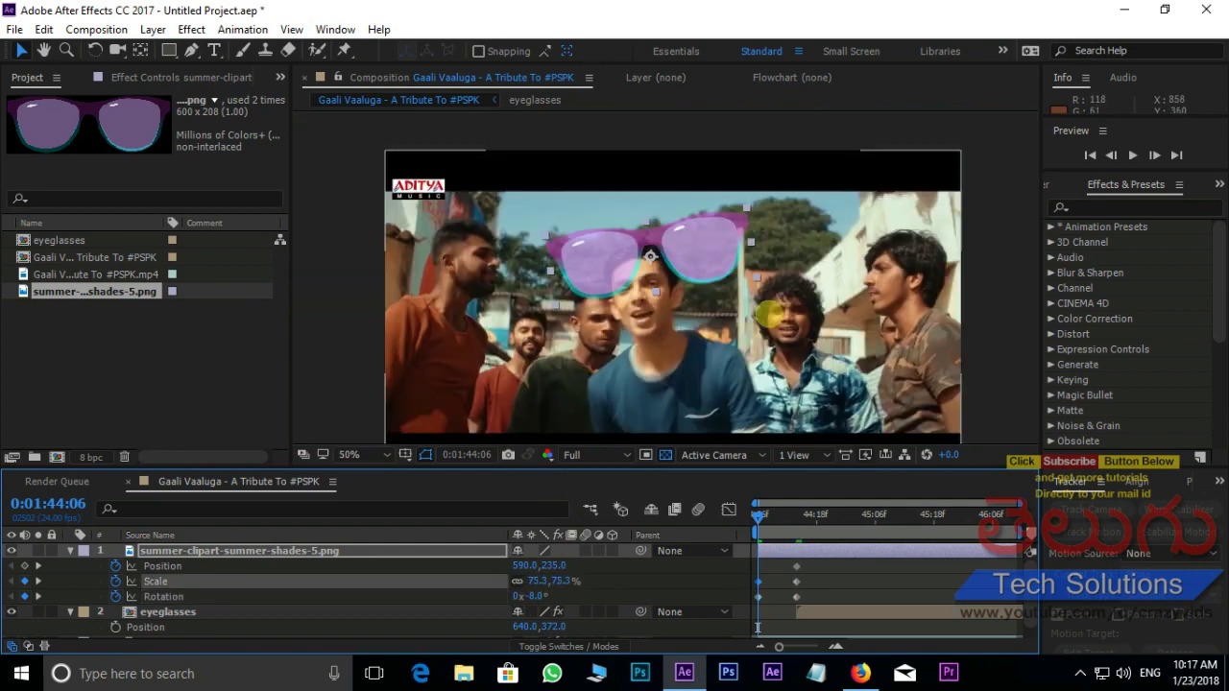
{"action": "left_click_drag", "start_coordinate": [537, 581], "coordinate": [541, 556]}
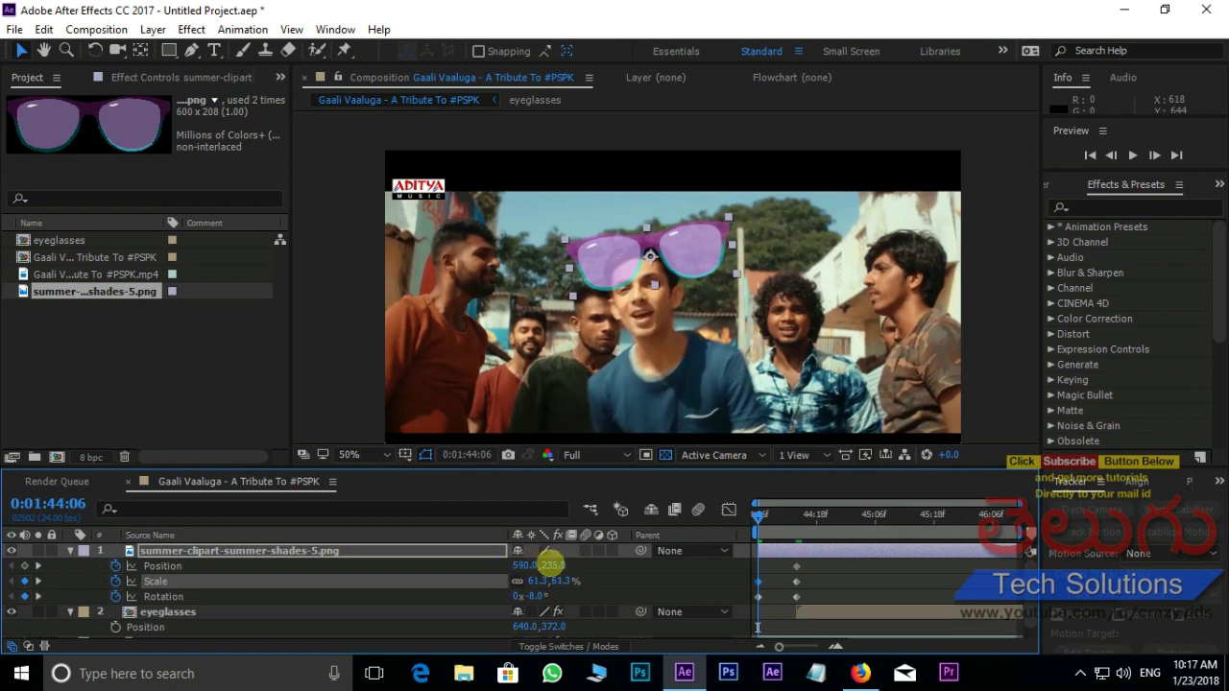
{"action": "left_click_drag", "start_coordinate": [551, 565], "coordinate": [326, 576]}
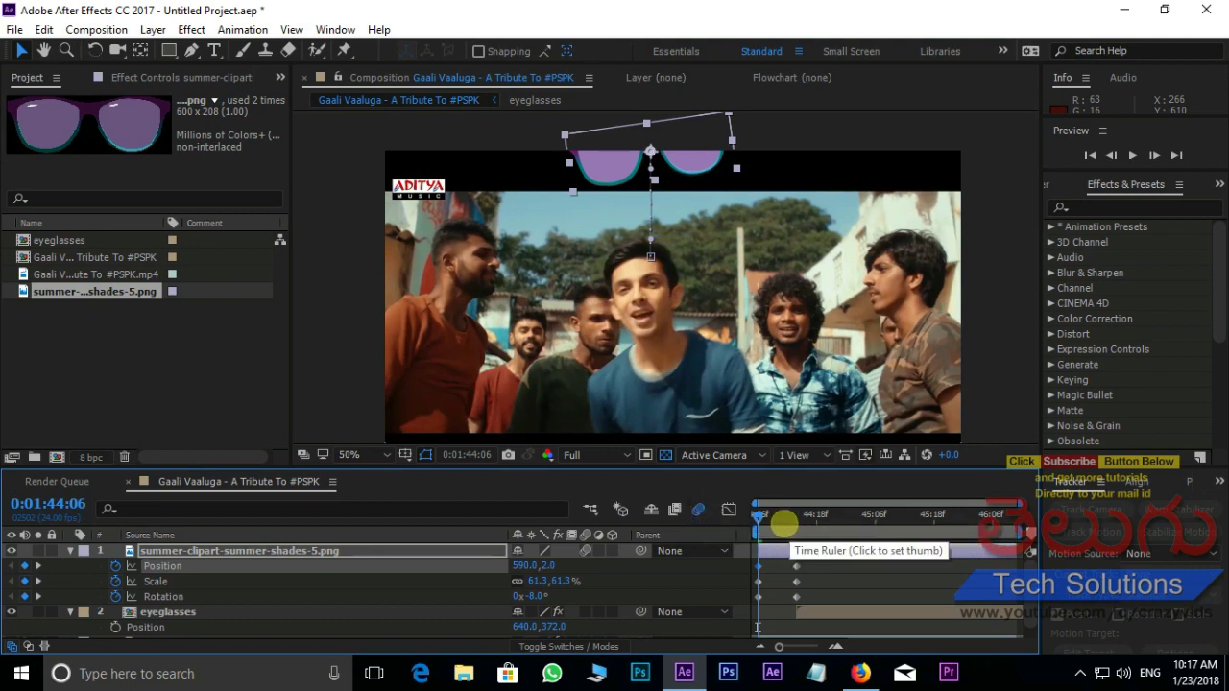
Preview the drop, then split the sunglasses layer at 1:44:14 and delete the later part.
{"action": "left_click", "coordinate": [761, 515]}
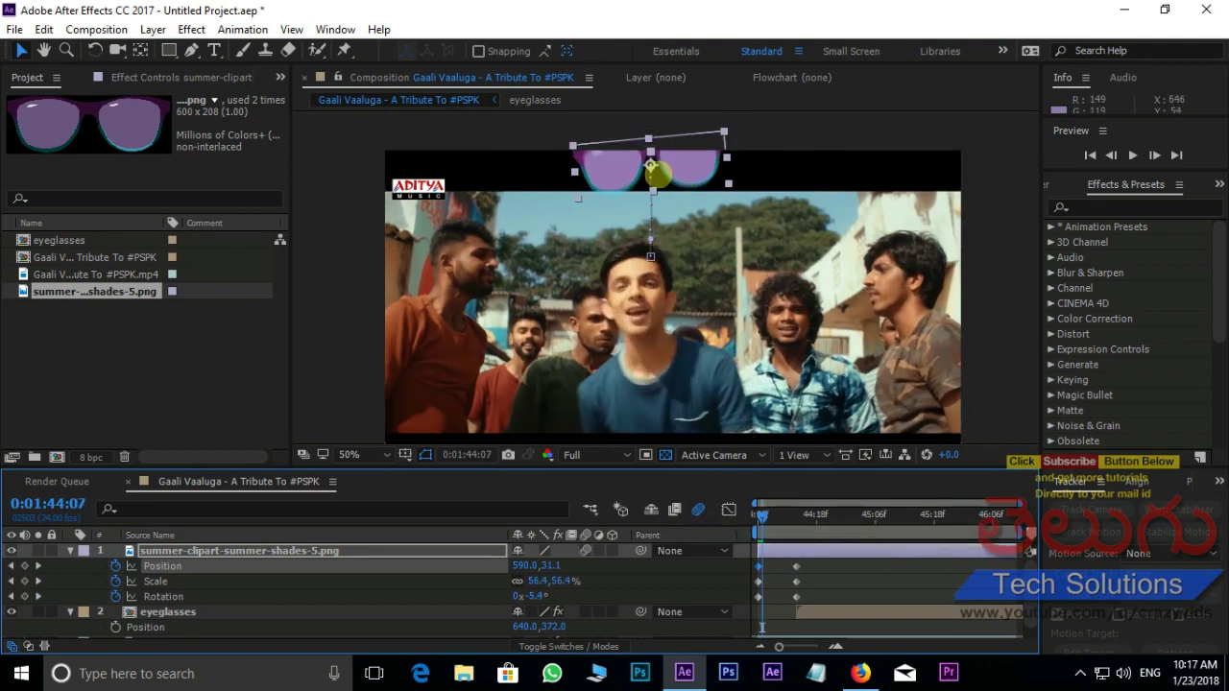
{"action": "key", "text": "space"}
{"action": "left_click_drag", "start_coordinate": [842, 512], "coordinate": [797, 519]}
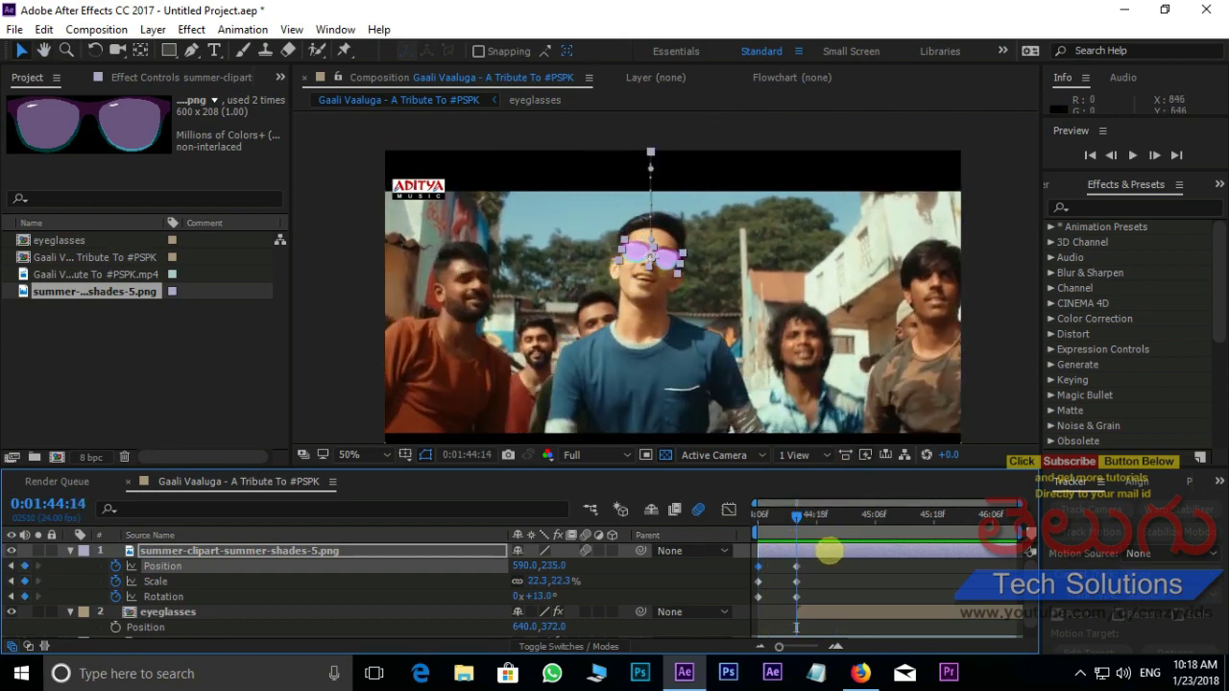
{"action": "key", "text": "Return"}
{"action": "left_click", "coordinate": [44, 30]}
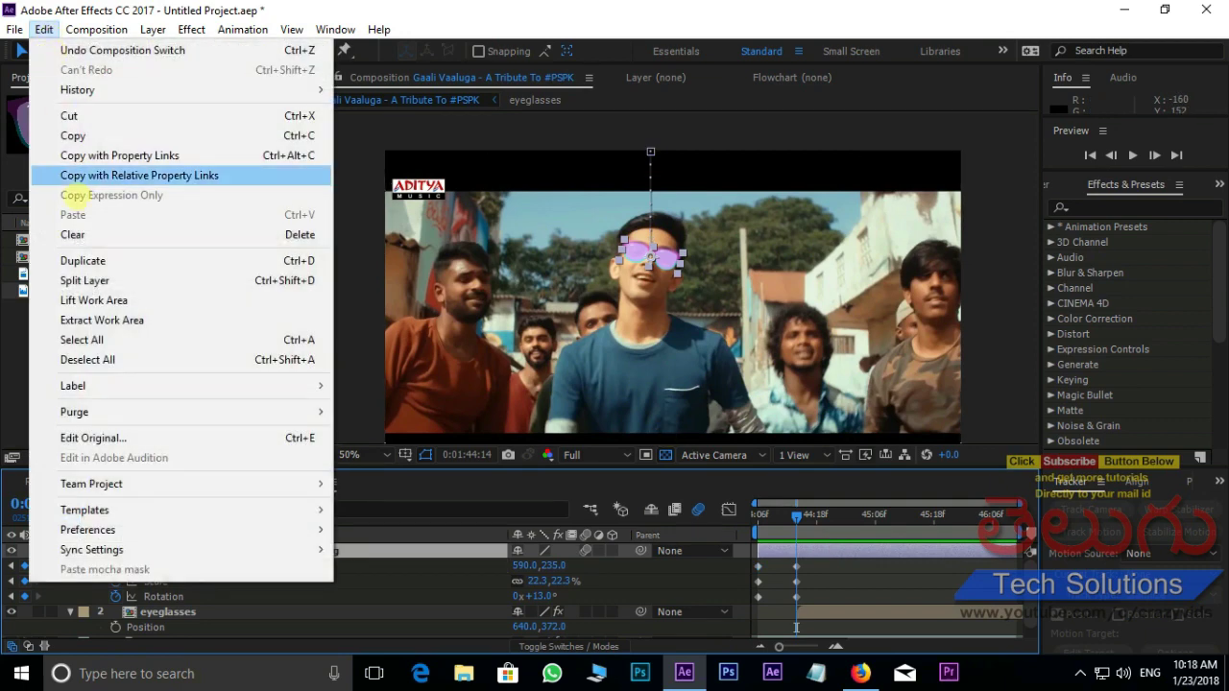
{"action": "left_click", "coordinate": [101, 277]}
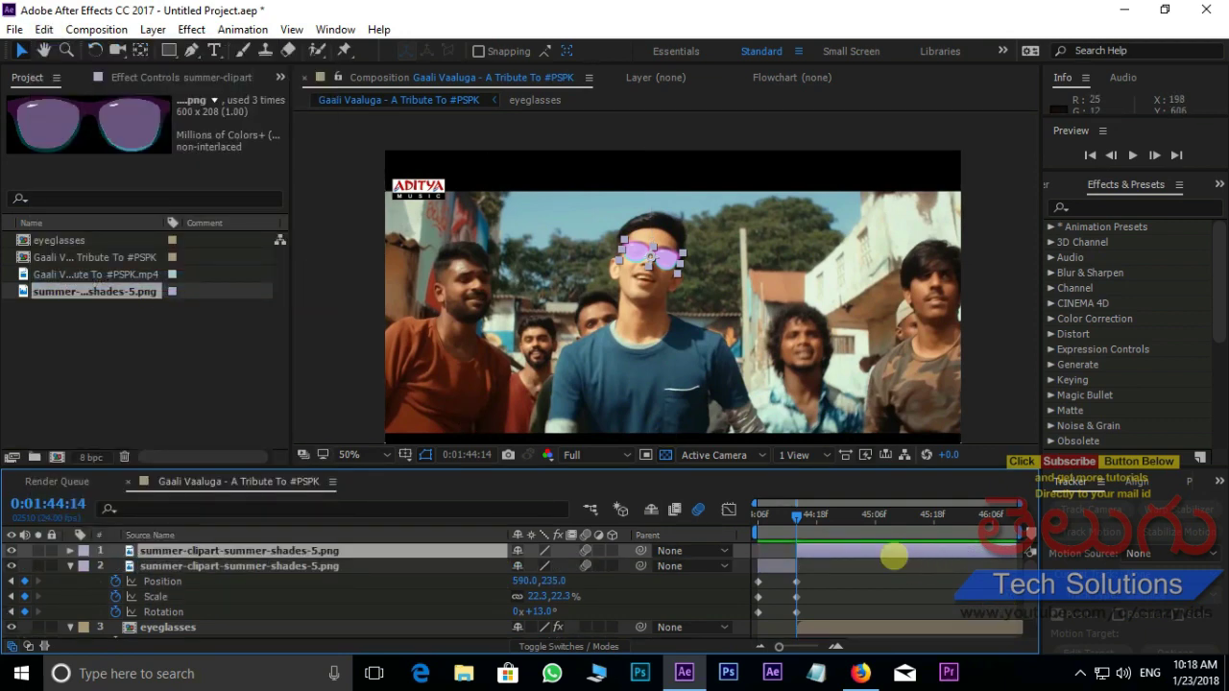
{"action": "key", "text": "Delete"}
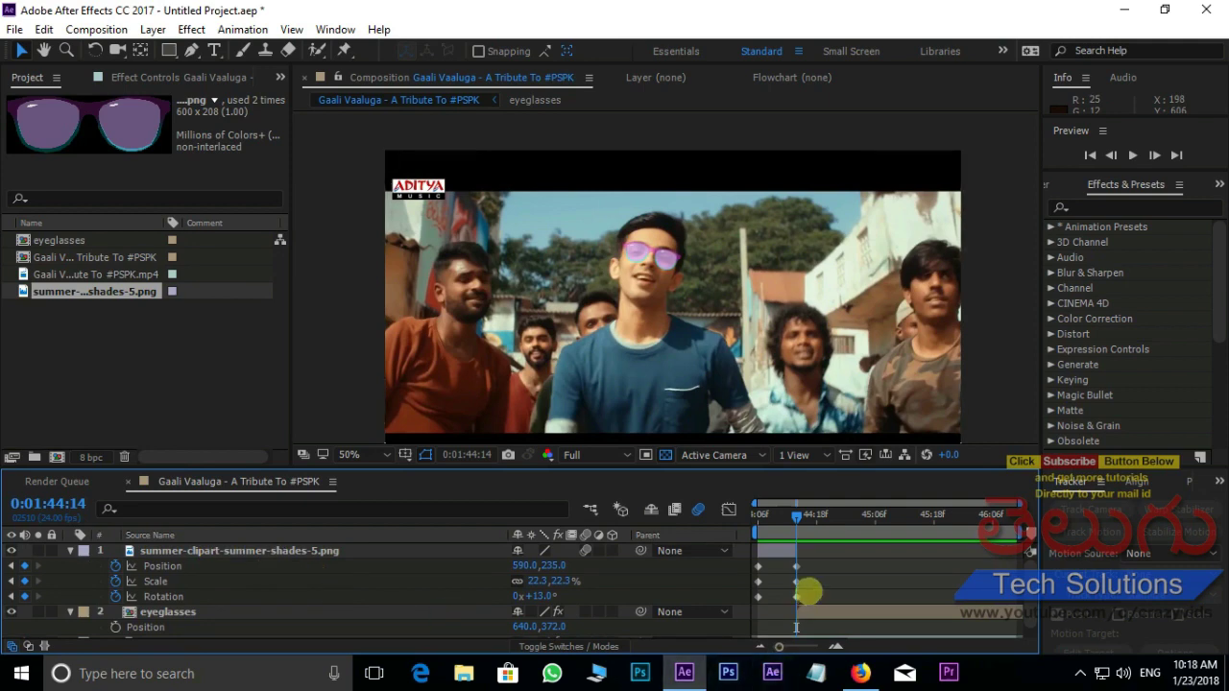
Preview the drop and move the sunglasses' landing keyframes earlier in time.
{"action": "left_click_drag", "start_coordinate": [796, 520], "coordinate": [666, 508]}
{"action": "key", "text": "space"}
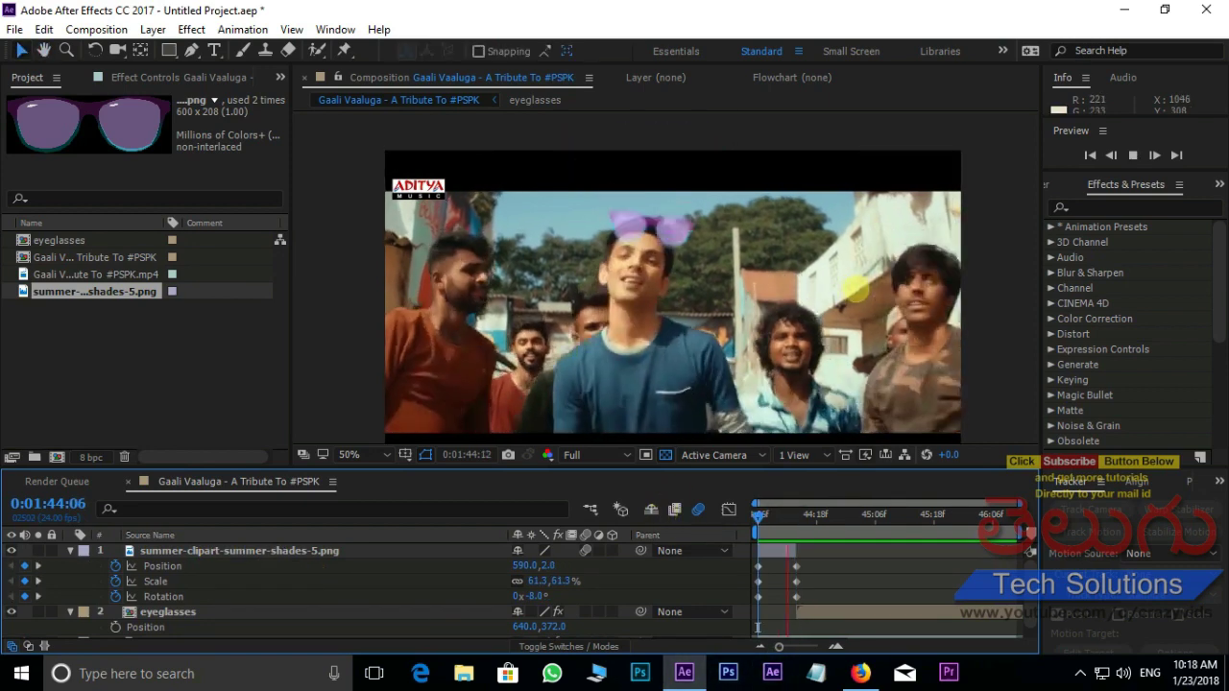
{"action": "key", "text": "space"}
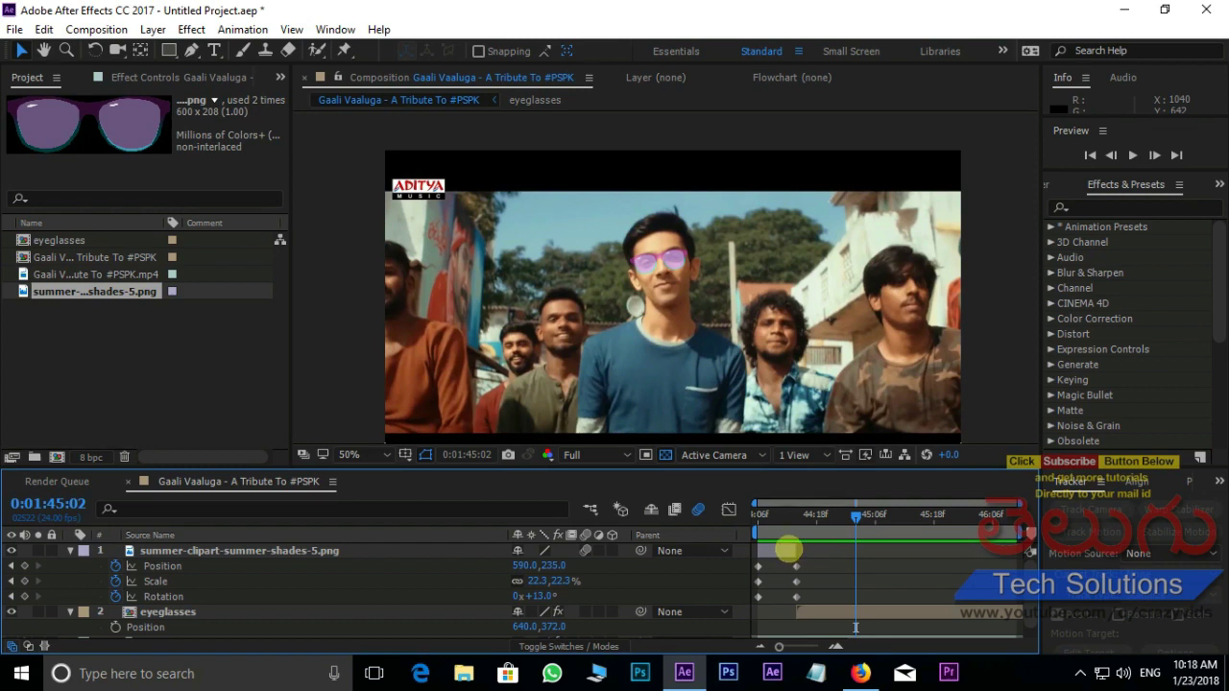
{"action": "left_click", "coordinate": [789, 548]}
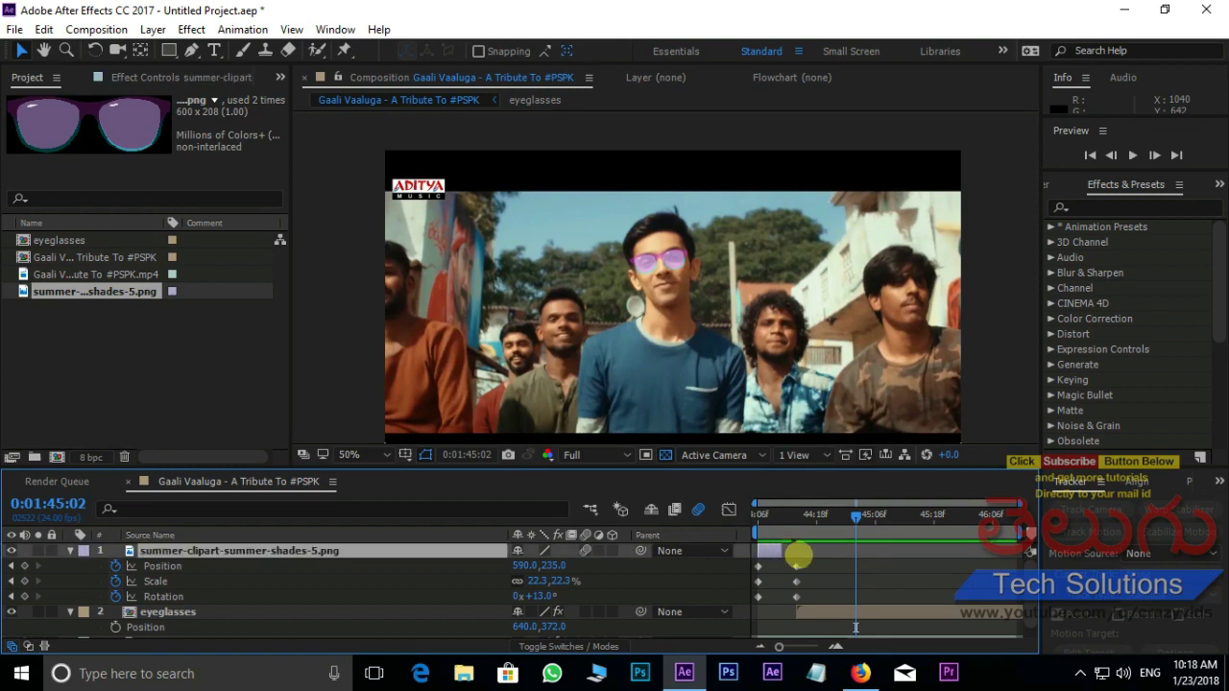
{"action": "left_click_drag", "start_coordinate": [798, 554], "coordinate": [797, 598]}
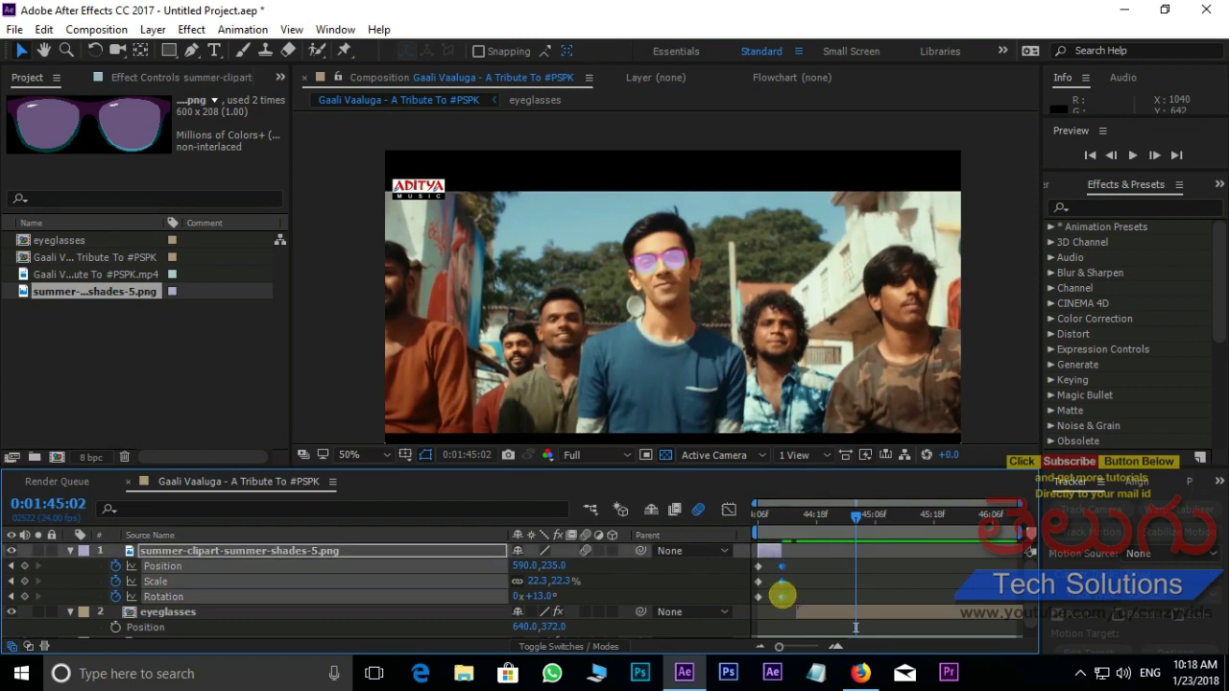
Select the eyeglasses layer and preview the handoff from the sunglasses drop.
{"action": "left_click", "coordinate": [811, 611]}
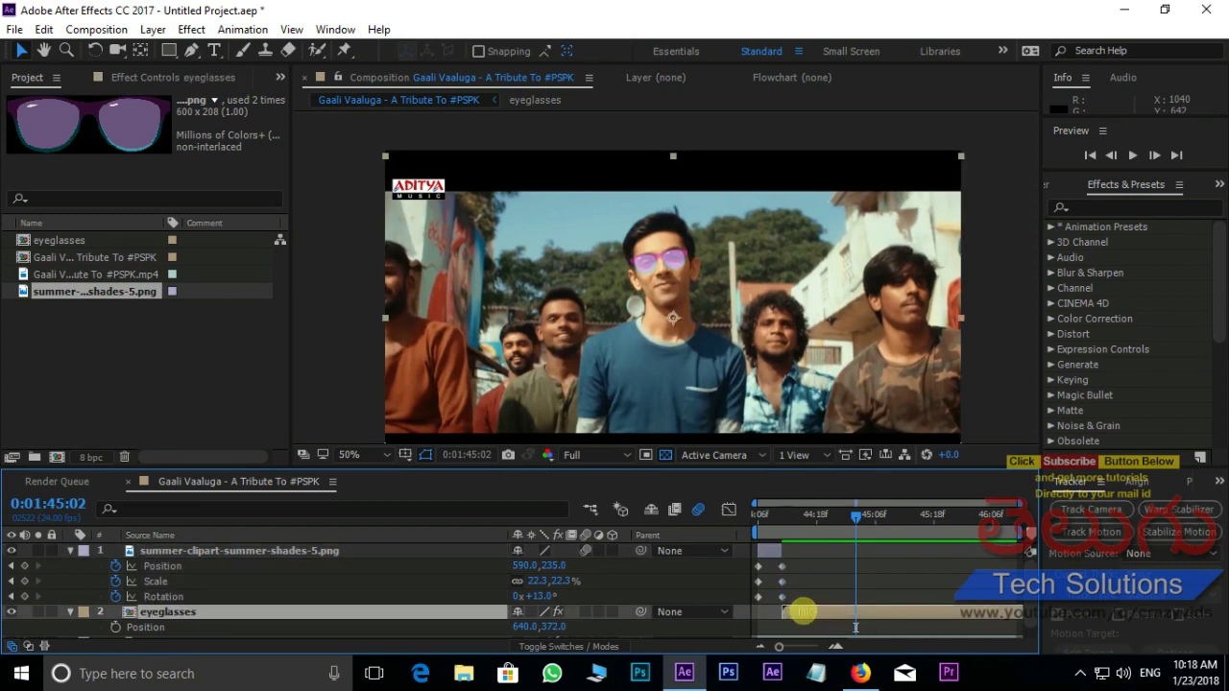
{"action": "key", "text": "space"}
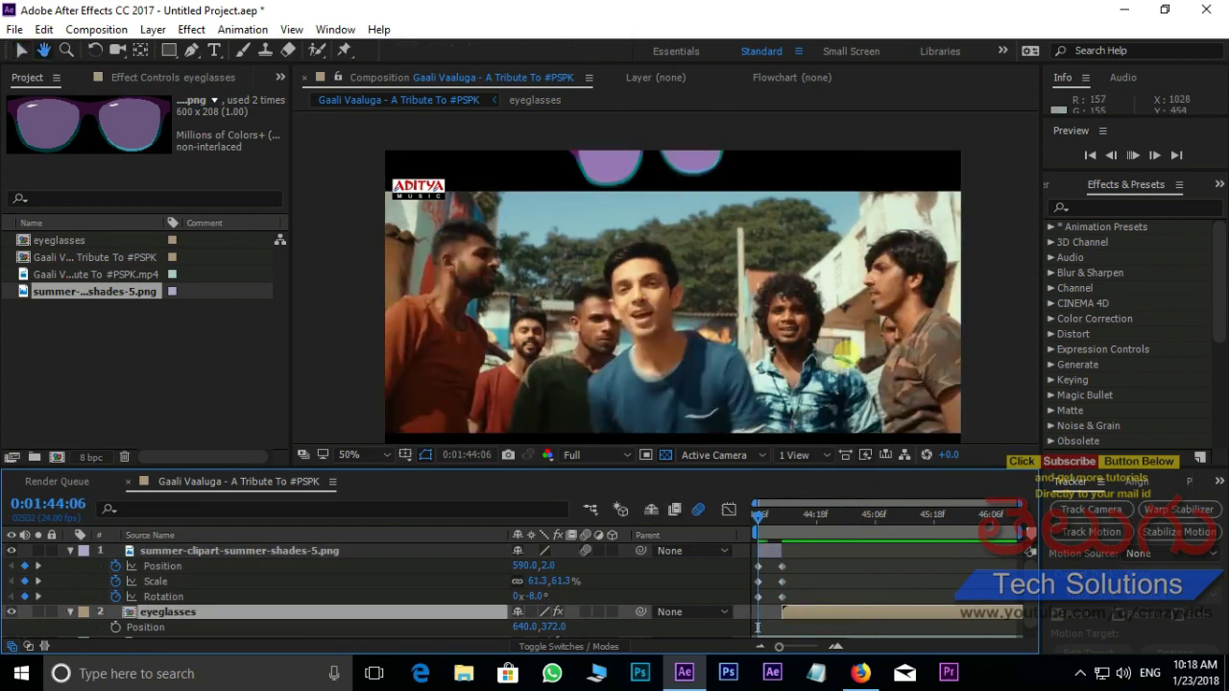
{"action": "key", "text": "space"}
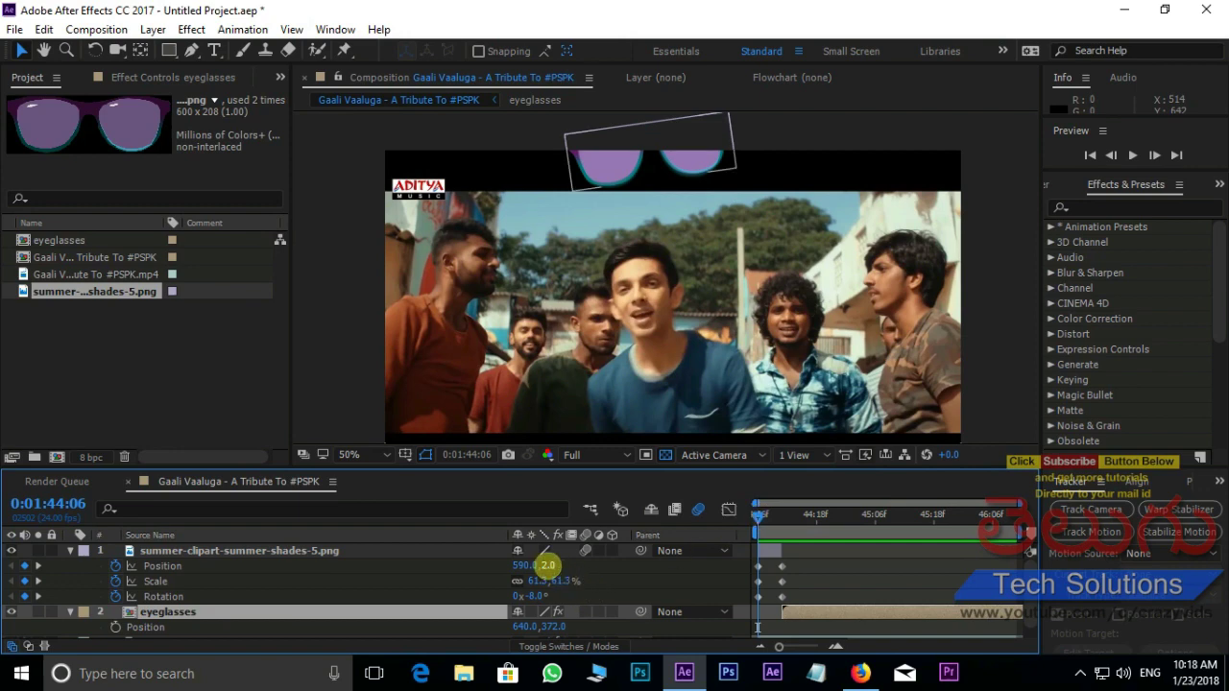
Start the sunglasses at Position Y -127, preview, and maximize the Composition viewer.
{"action": "left_click_drag", "start_coordinate": [547, 566], "coordinate": [425, 571]}
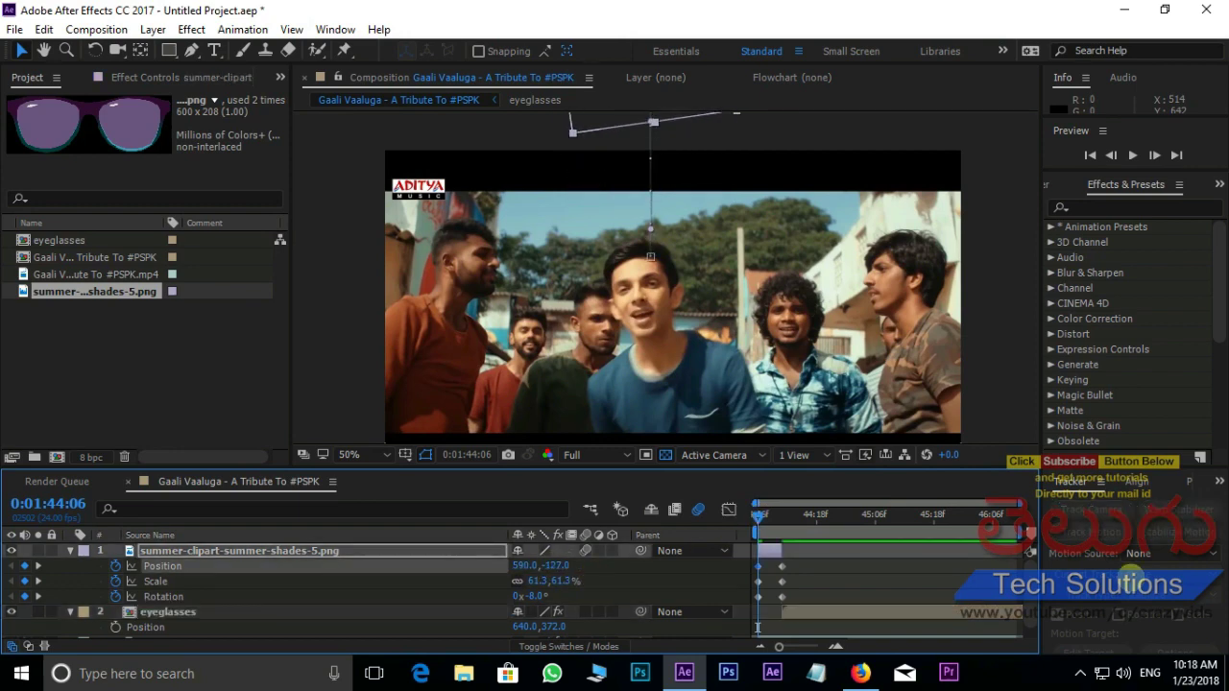
{"action": "key", "text": "space"}
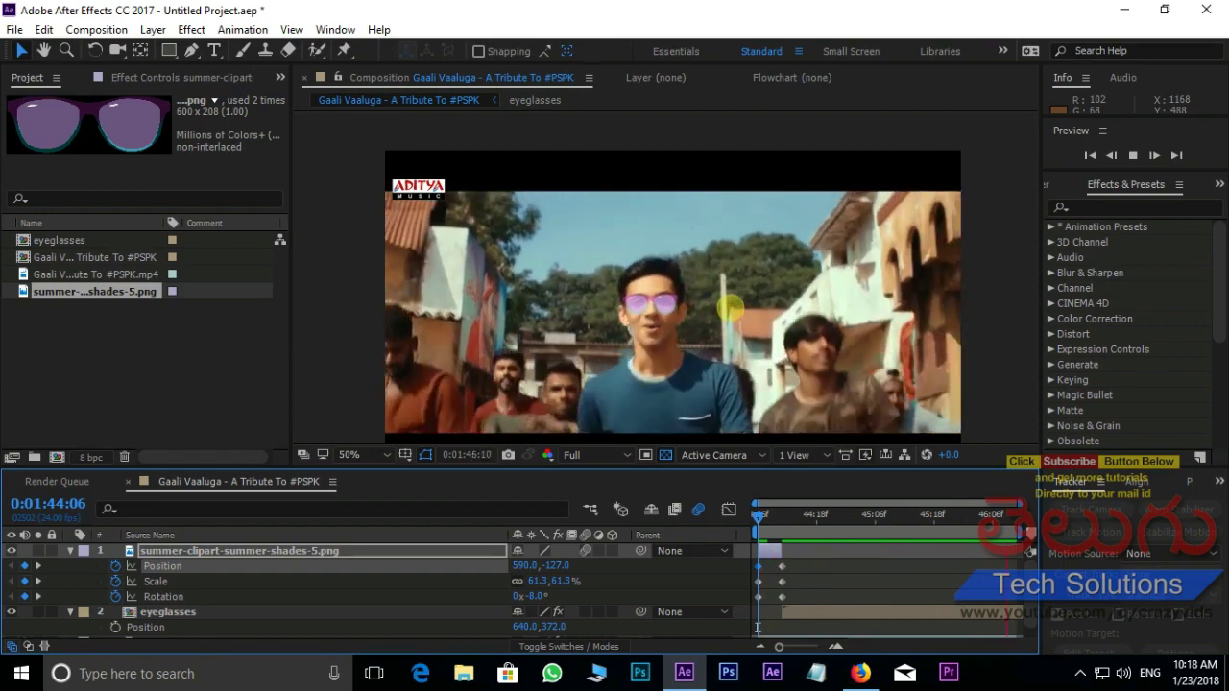
{"action": "key", "text": "space"}
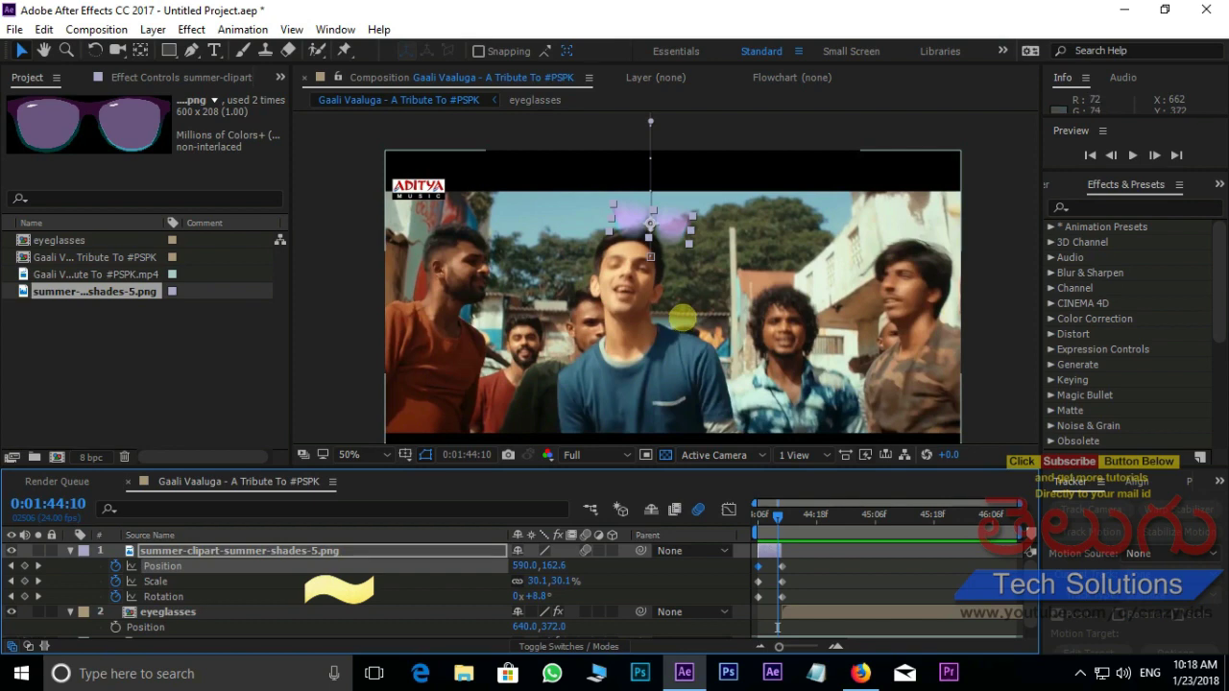
{"action": "key", "text": "grave"}
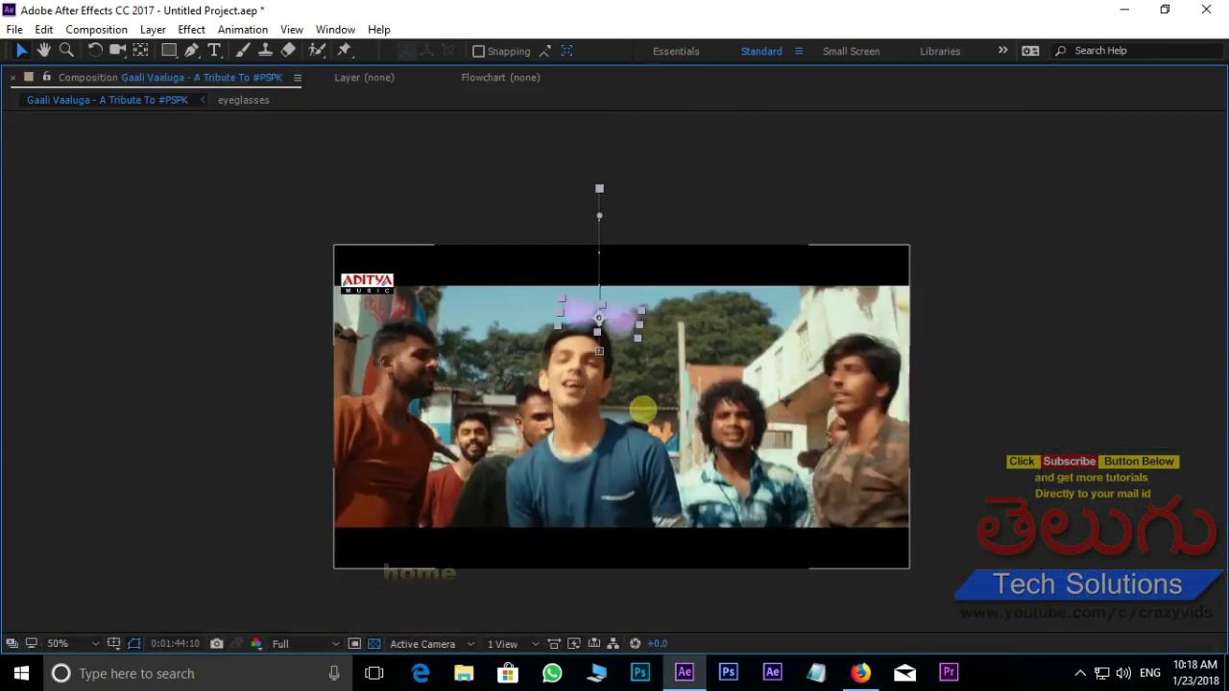
Play the animation from the start to watch the pink sunglasses land on the singer.
{"action": "key", "text": "Home"}
{"action": "key", "text": "space"}
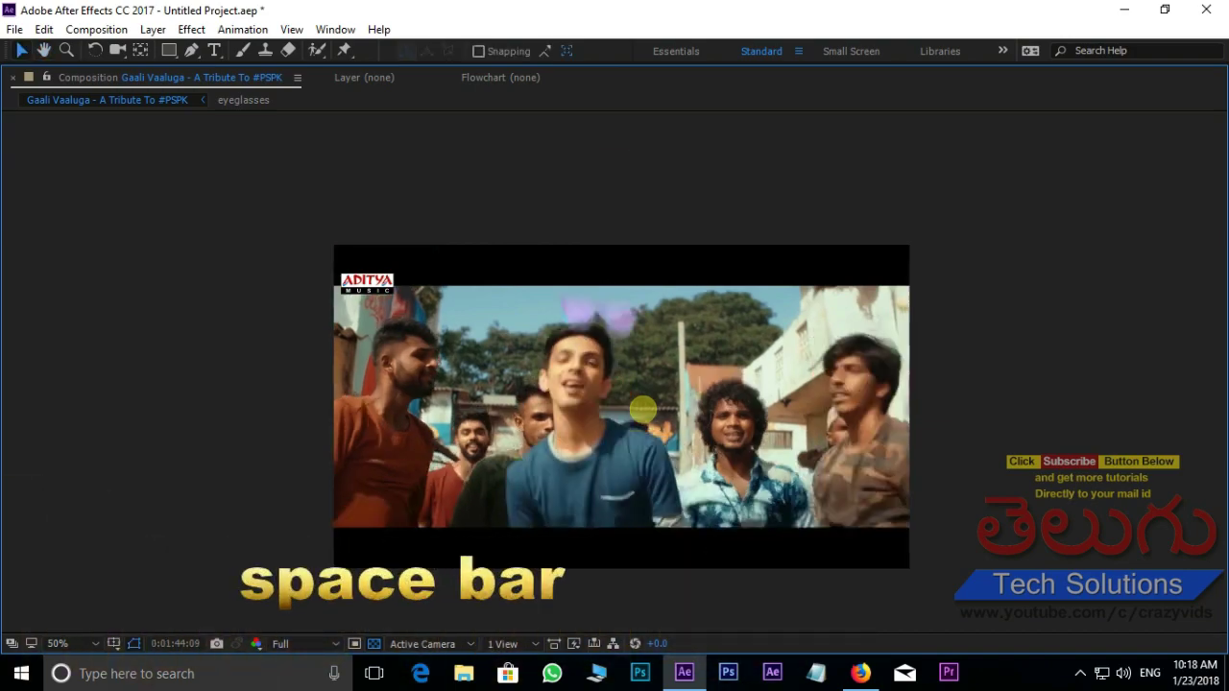
{"action": "scroll", "coordinate": [644, 408], "scroll_direction": "up", "scroll_amount": 2}
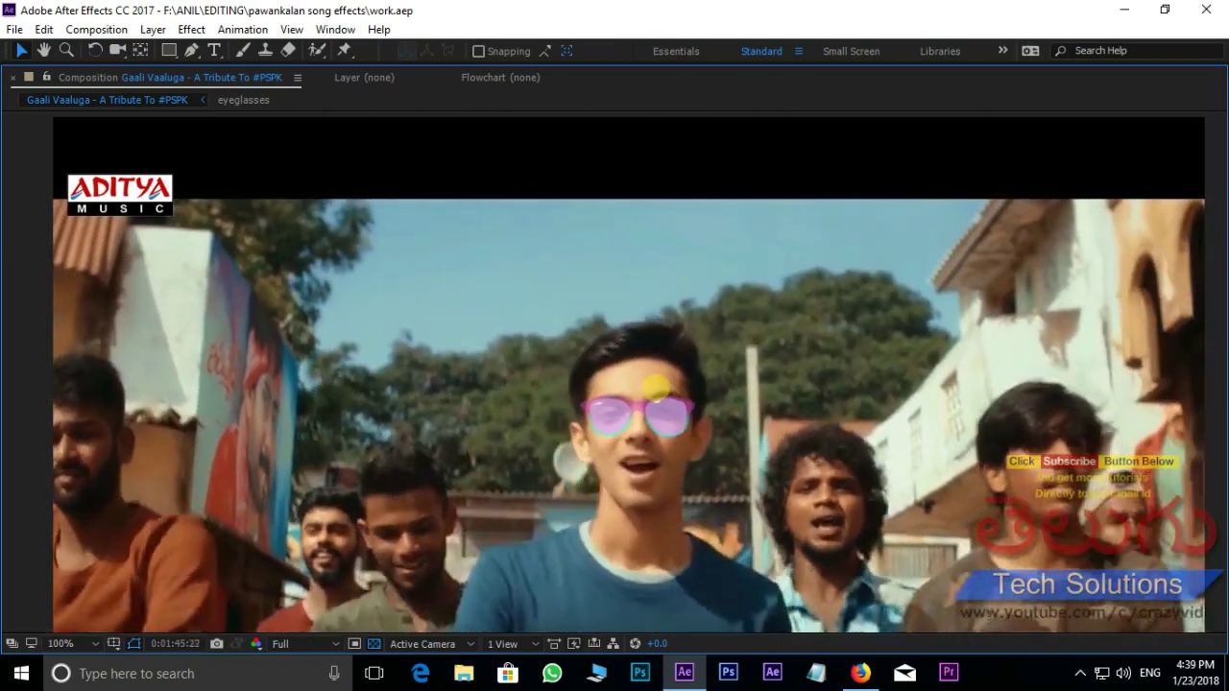
Restore the panels, set the current time to 1:45:05, and select the eyeglasses layer.
{"action": "key", "text": "grave"}
{"action": "left_click_drag", "start_coordinate": [928, 581], "coordinate": [792, 581]}
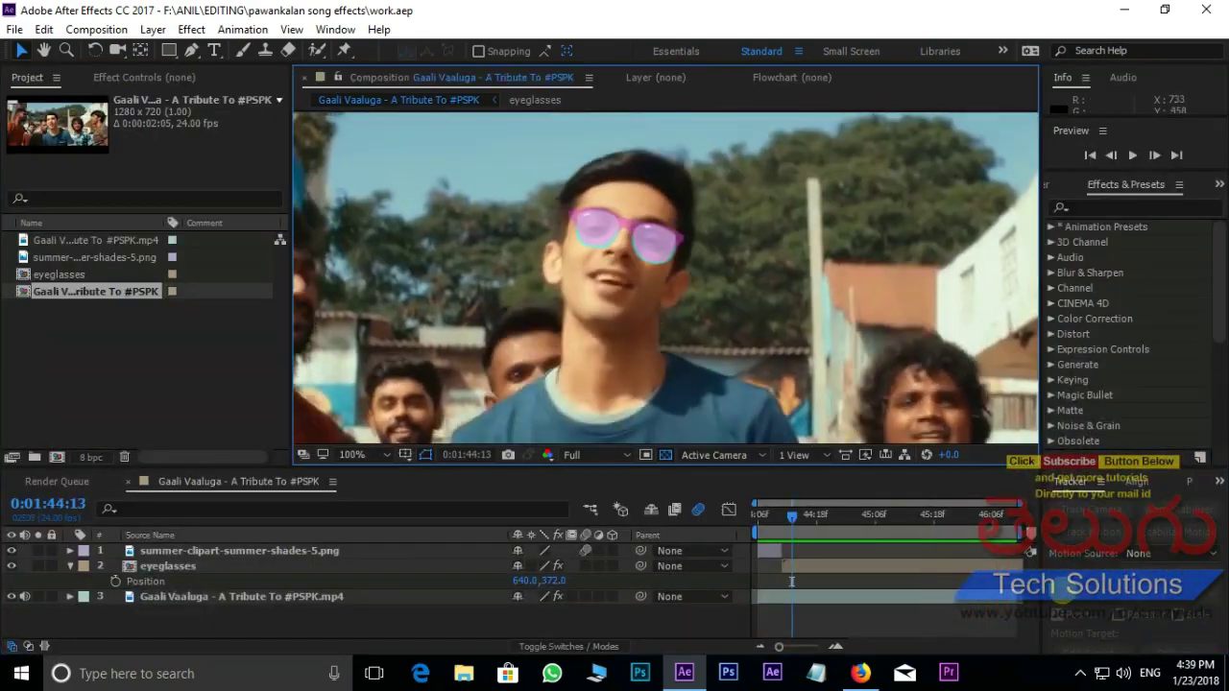
{"action": "mouse_move", "coordinate": [821, 514]}
{"action": "left_mouse_down"}
{"action": "mouse_move", "coordinate": [873, 524]}
{"action": "mouse_move", "coordinate": [857, 518]}
{"action": "left_mouse_up"}
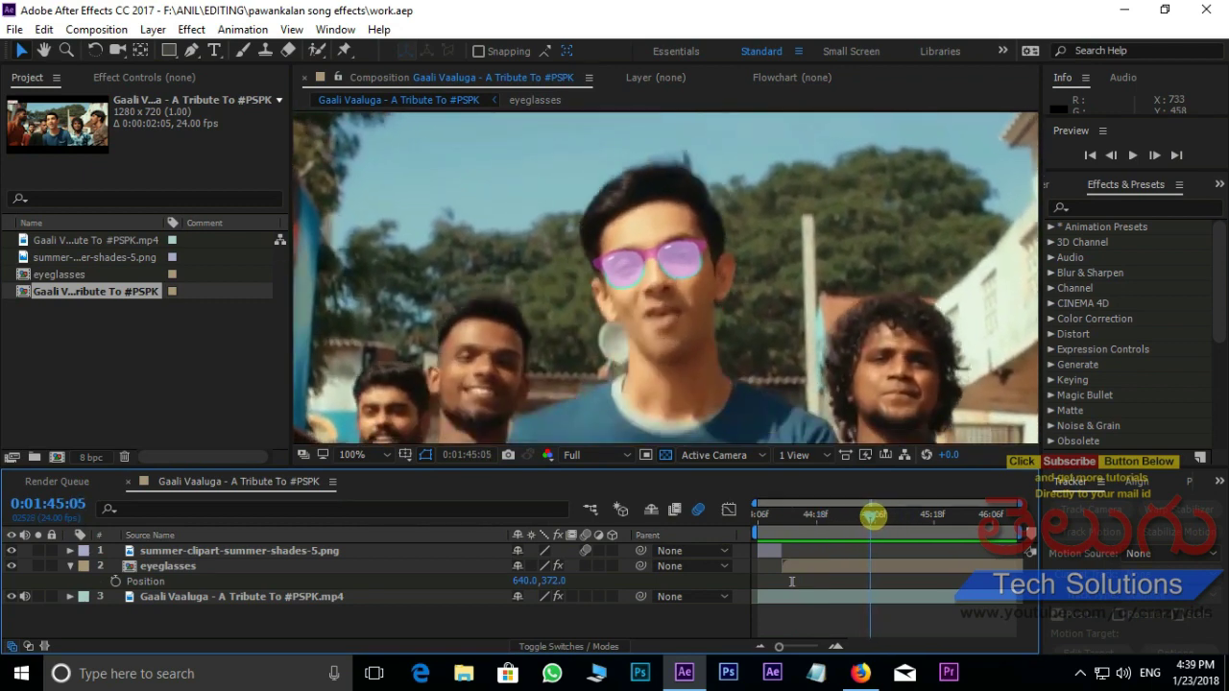
{"action": "left_click_drag", "start_coordinate": [858, 518], "coordinate": [872, 519]}
{"action": "left_click", "coordinate": [881, 568]}
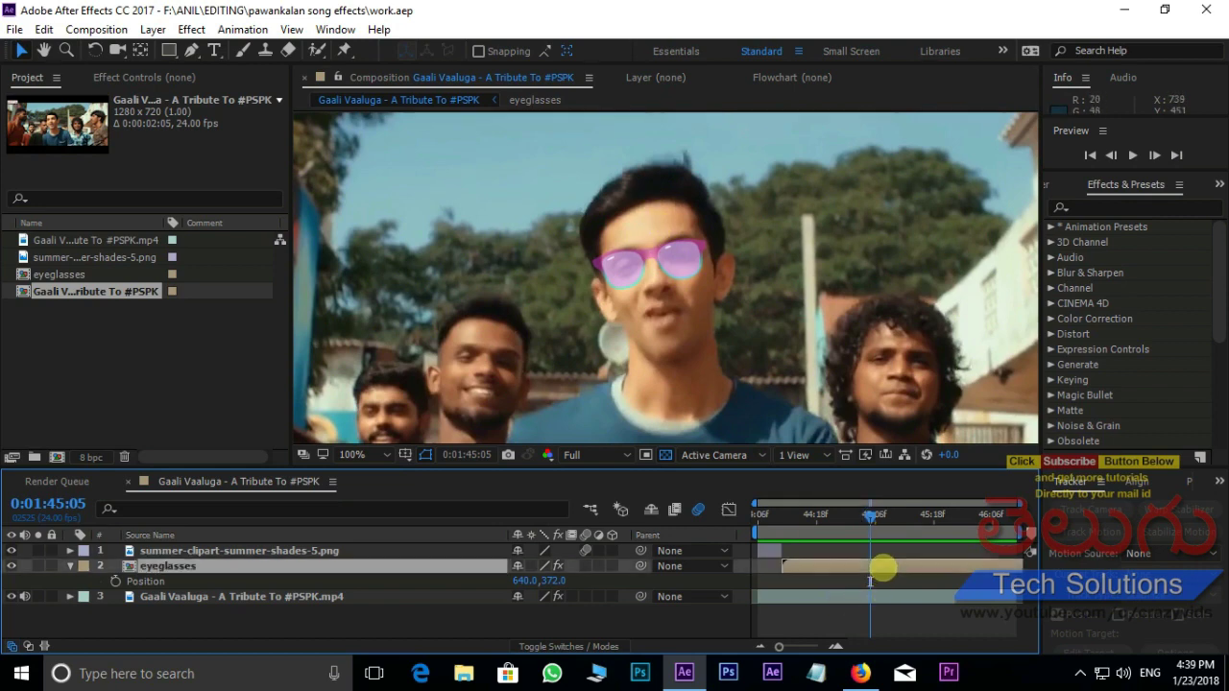
{"action": "left_click", "coordinate": [44, 29]}
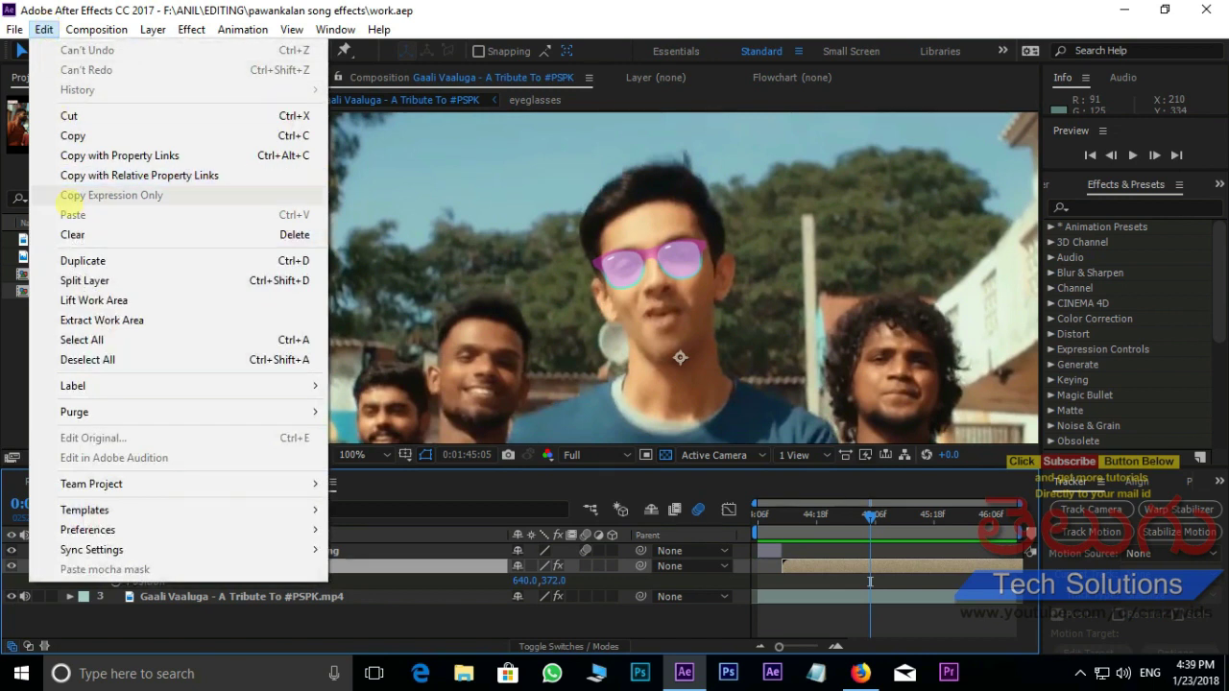
Split the eyeglasses layer at 1:45:05 with Split Layer, duplicate it, and select layers 3 then 2.
{"action": "left_click", "coordinate": [82, 277]}
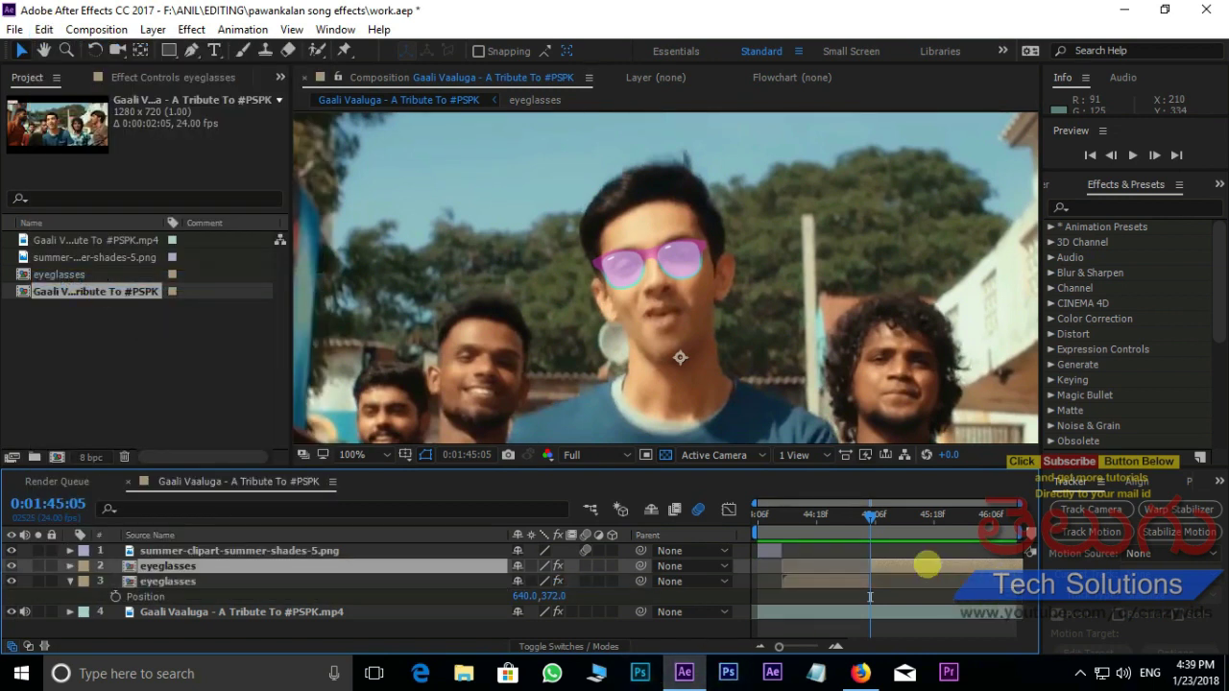
{"action": "key", "text": "ctrl+d"}
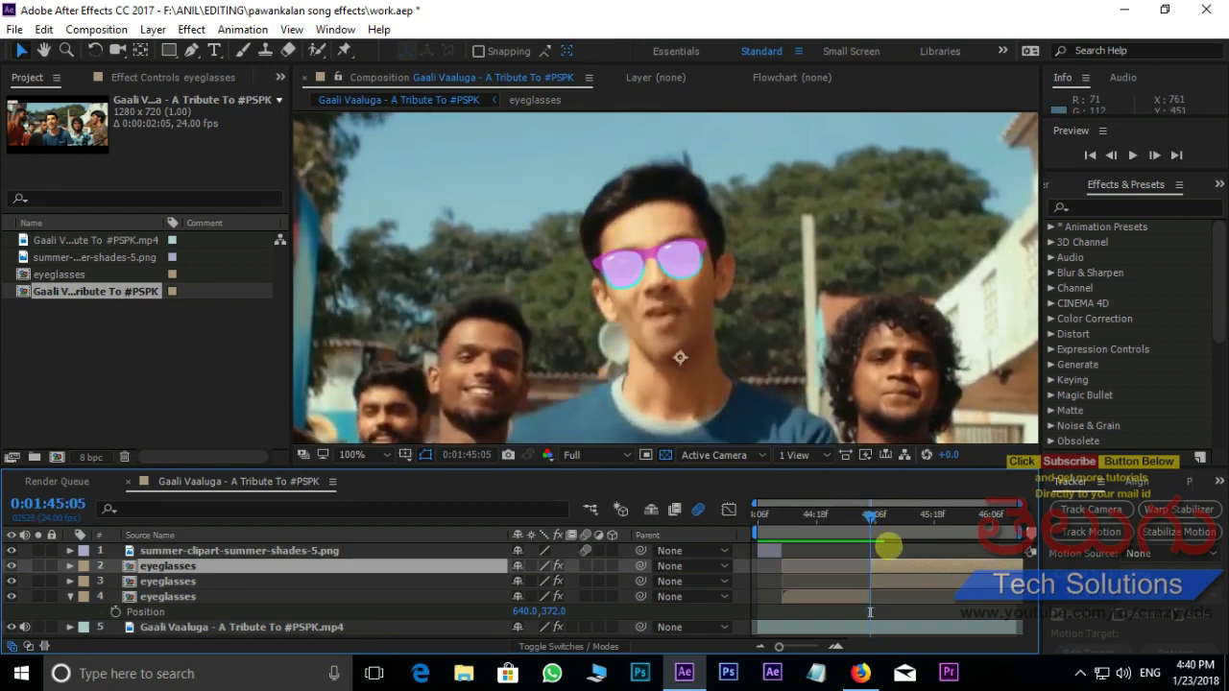
{"action": "left_click", "coordinate": [916, 582]}
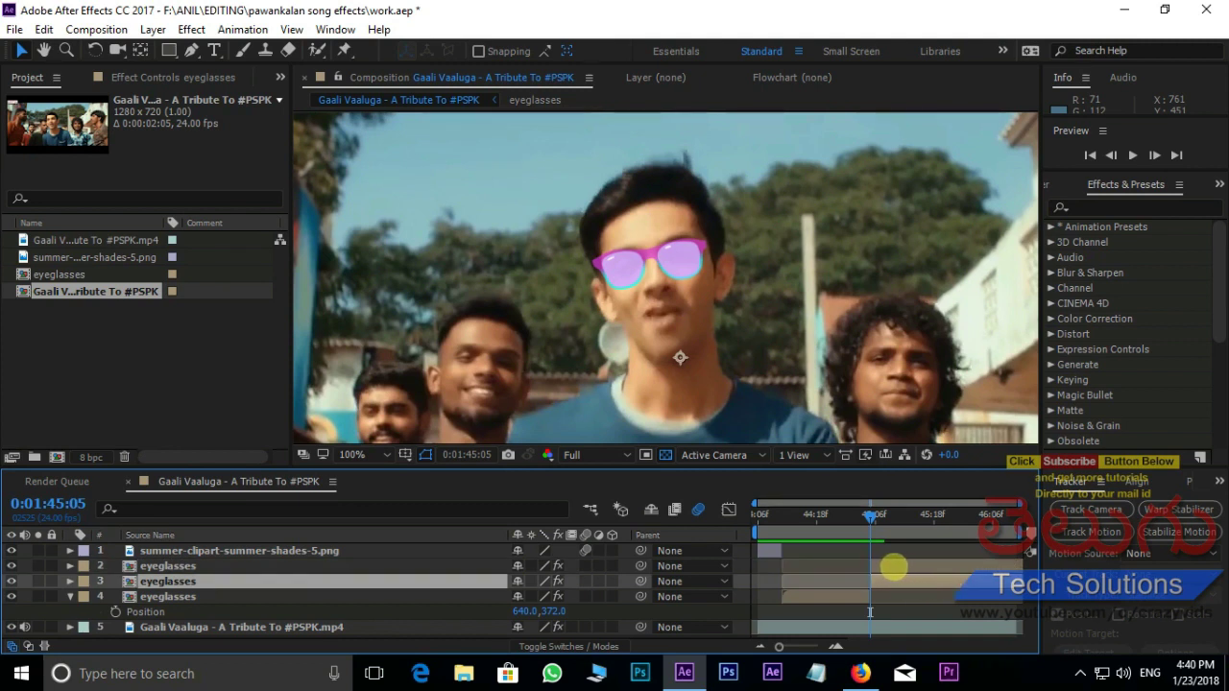
{"action": "left_click", "coordinate": [899, 566]}
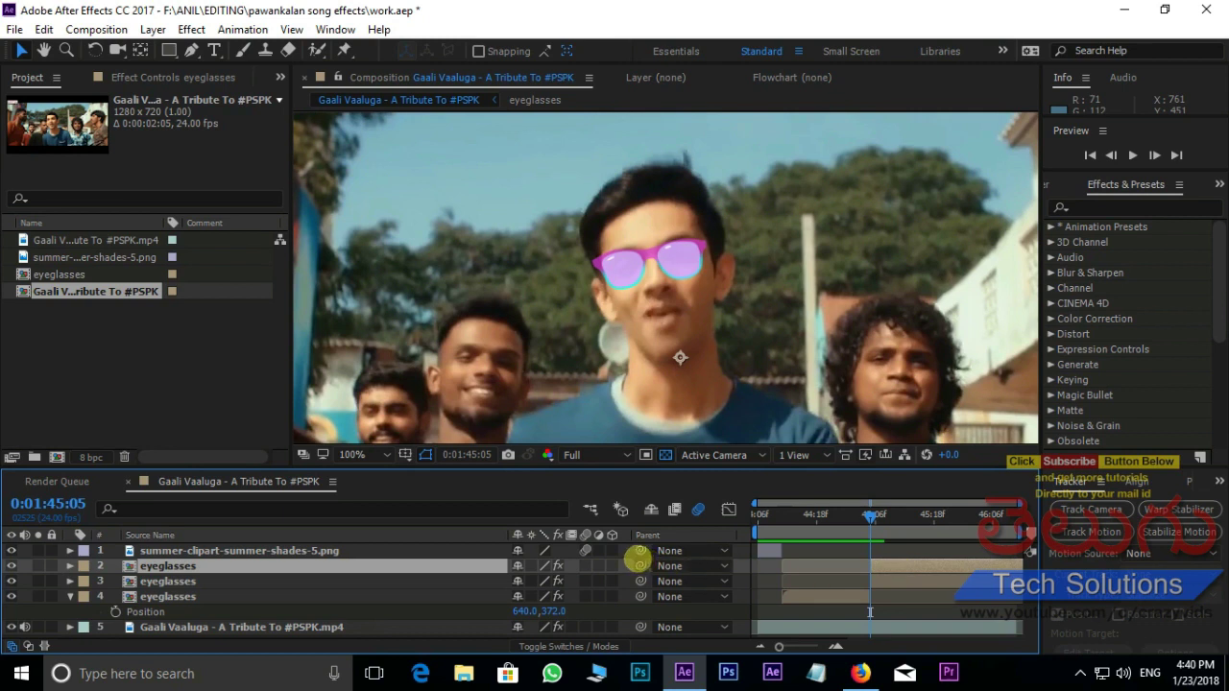
Make the second eyeglasses layer 3D and move its anchor point onto the glasses bridge.
{"action": "left_click", "coordinate": [611, 566]}
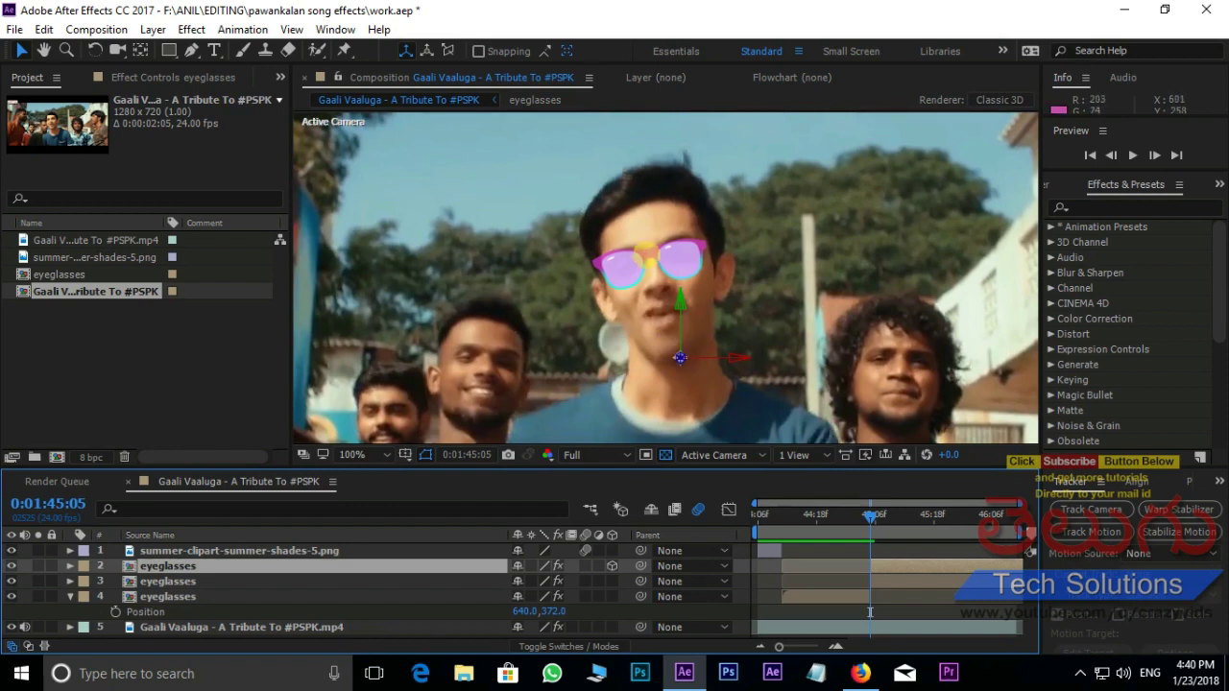
{"action": "scroll", "coordinate": [647, 244], "scroll_direction": "up", "scroll_amount": 1}
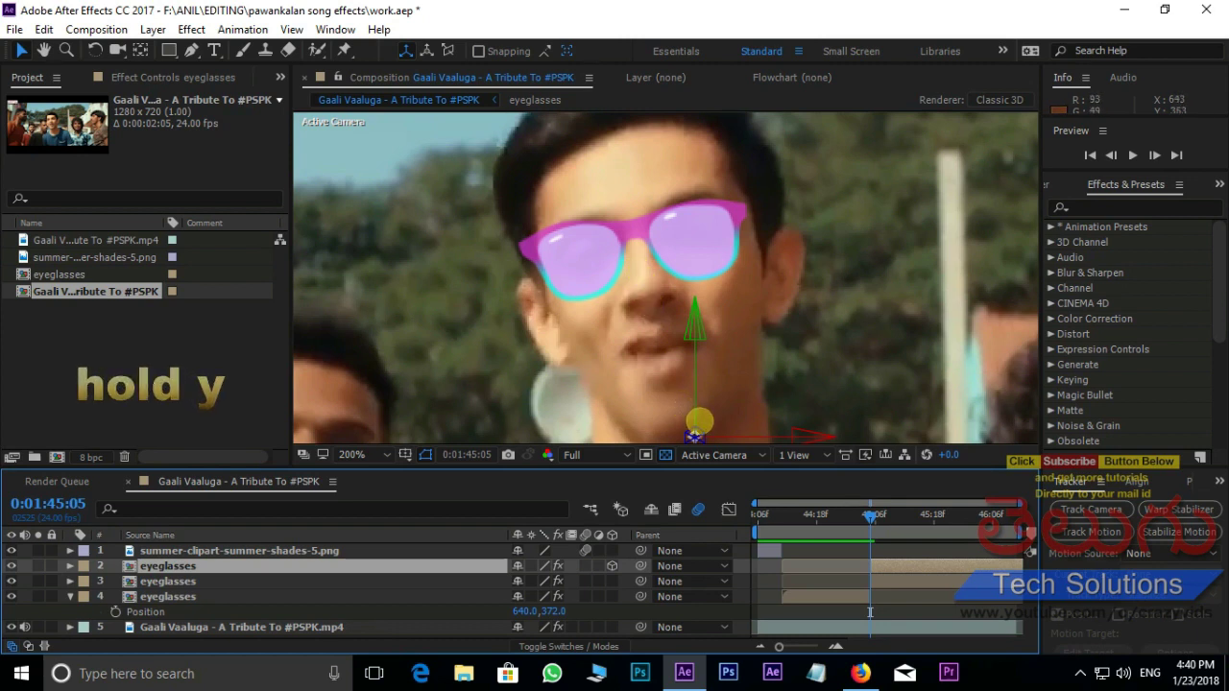
{"action": "key", "text": "y"}
{"action": "left_click_drag", "start_coordinate": [696, 434], "coordinate": [633, 230]}
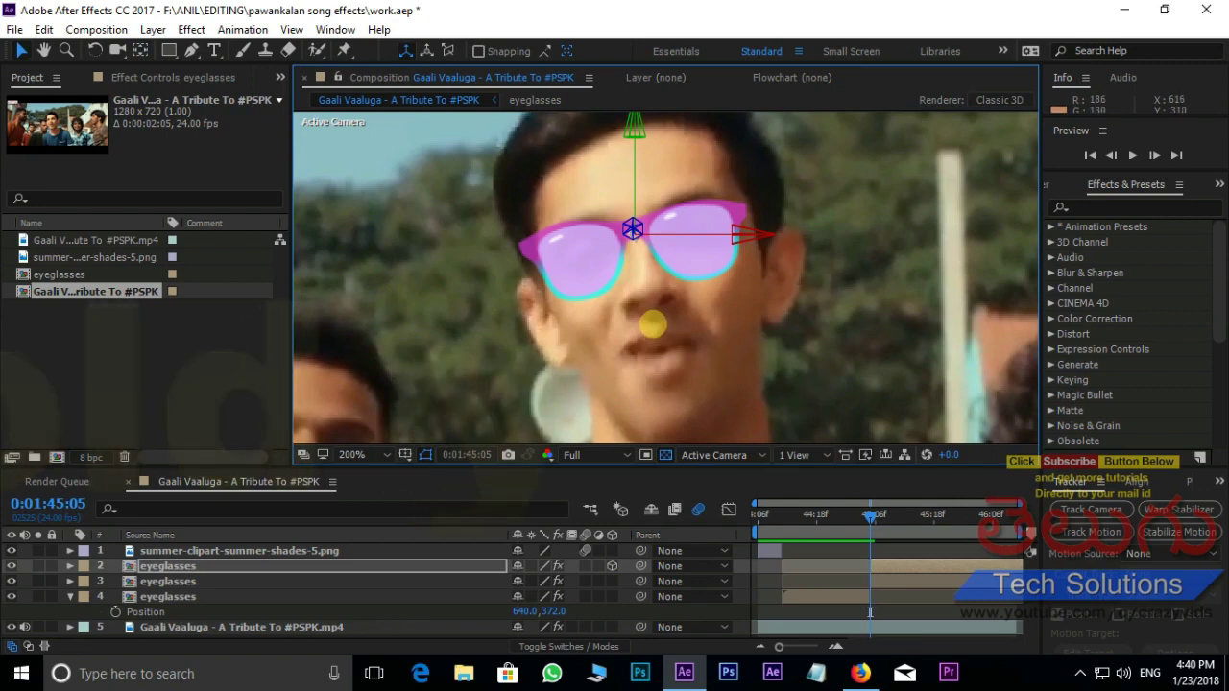
{"action": "key", "text": "comma"}
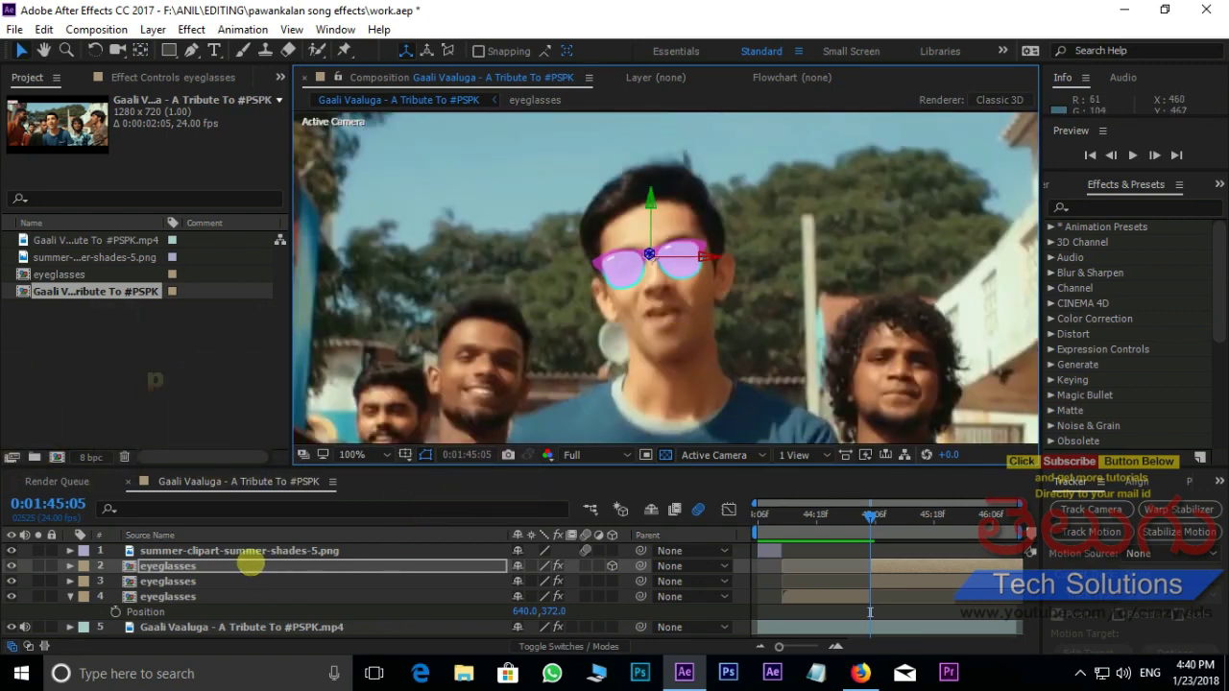
{"action": "left_click", "coordinate": [250, 566]}
{"action": "key", "text": "p"}
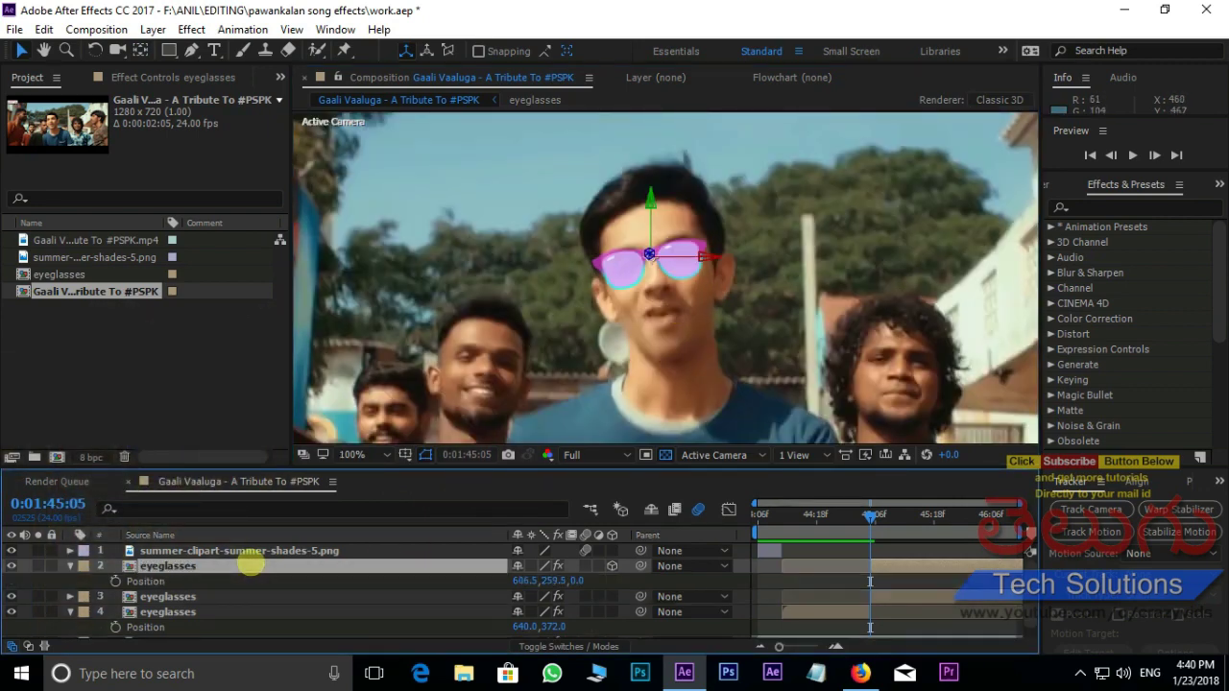
Show Rotation and Opacity, and keyframe Position and X Rotation at 1:45:05.
{"action": "key", "text": "shift+r"}
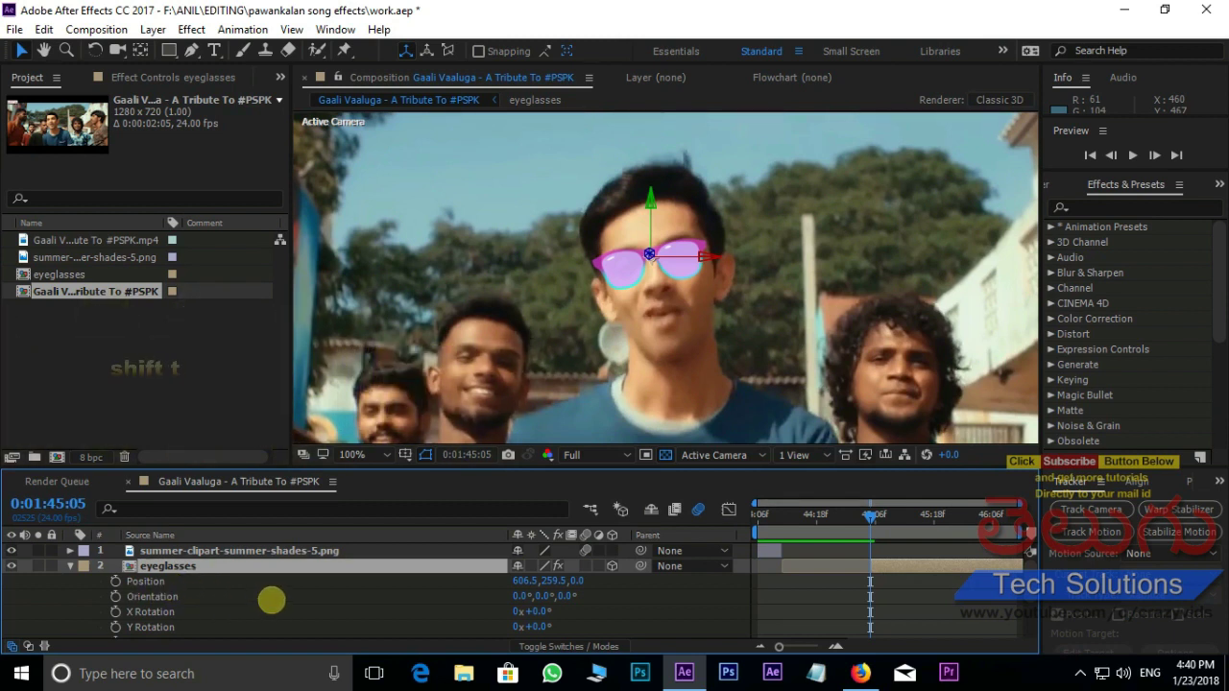
{"action": "key", "text": "shift+t"}
{"action": "scroll", "coordinate": [187, 573], "scroll_direction": "down", "scroll_amount": 2}
{"action": "scroll", "coordinate": [153, 569], "scroll_direction": "up", "scroll_amount": 2}
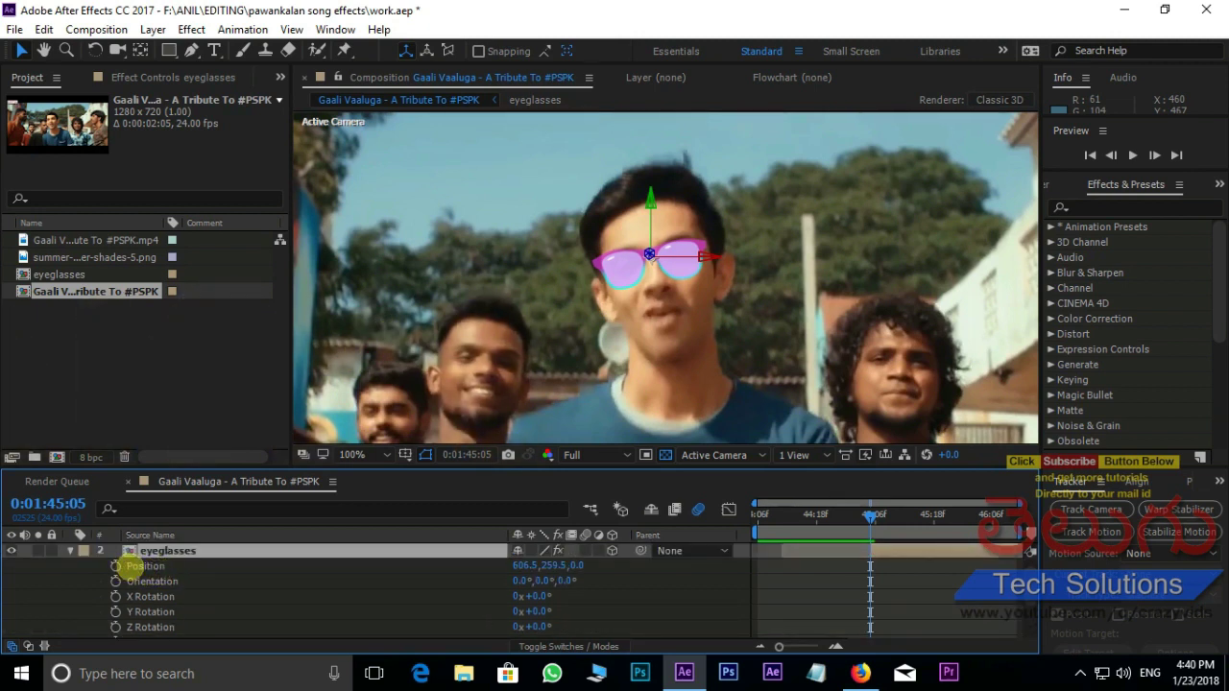
{"action": "left_click", "coordinate": [115, 566]}
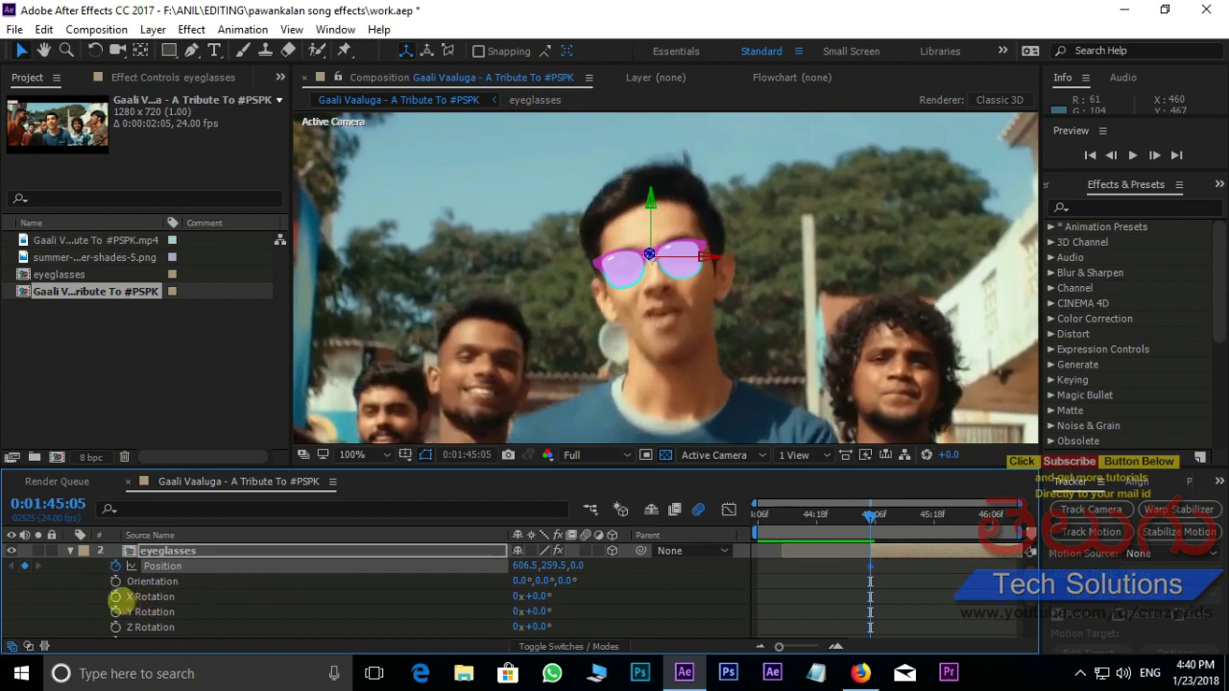
{"action": "left_click", "coordinate": [115, 596]}
{"action": "scroll", "coordinate": [192, 592], "scroll_direction": "down", "scroll_amount": 1}
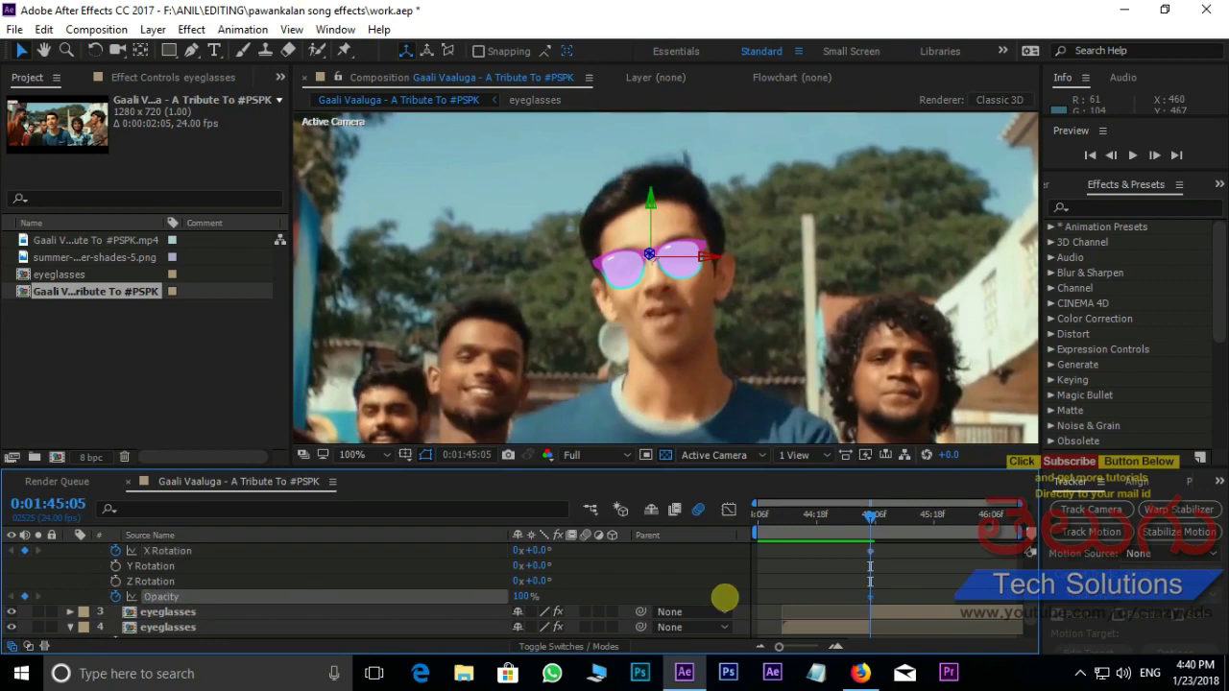
{"action": "scroll", "coordinate": [824, 596], "scroll_direction": "up", "scroll_amount": 1}
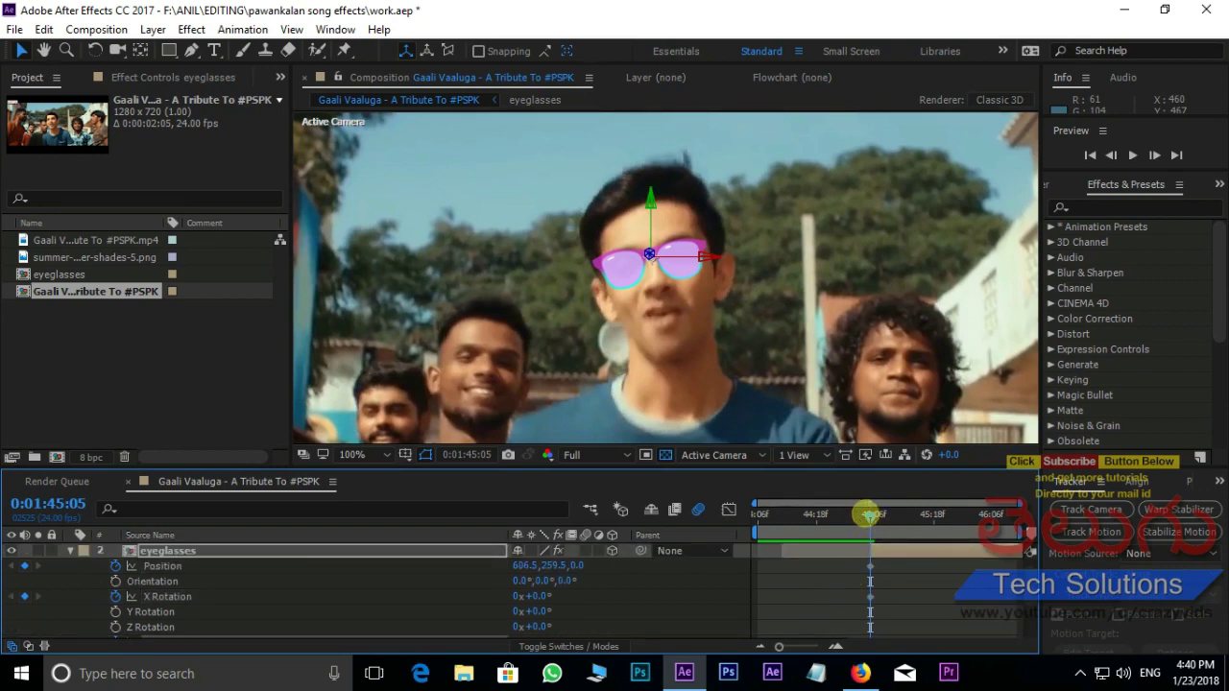
At 0:01:45:14, keyframe the duplicate glasses to Position Y 212.5, X Rotation -40° and Opacity 0%.
{"action": "left_click_drag", "start_coordinate": [872, 517], "coordinate": [908, 517]}
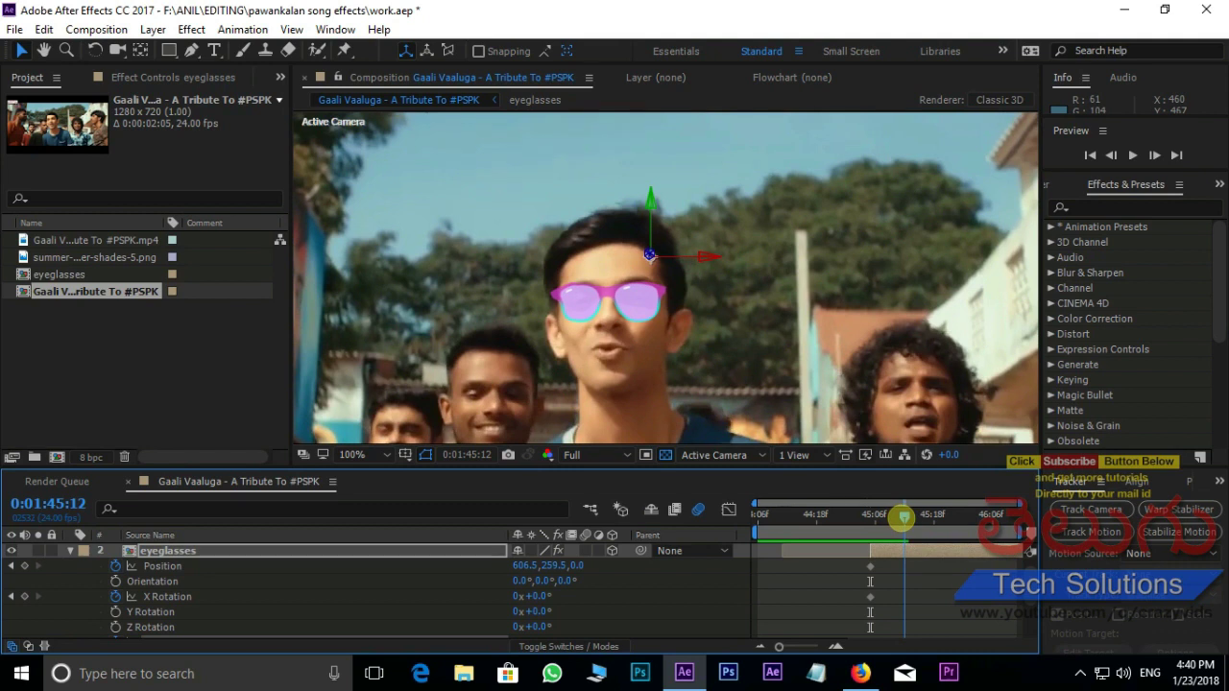
{"action": "left_click_drag", "start_coordinate": [909, 516], "coordinate": [913, 517]}
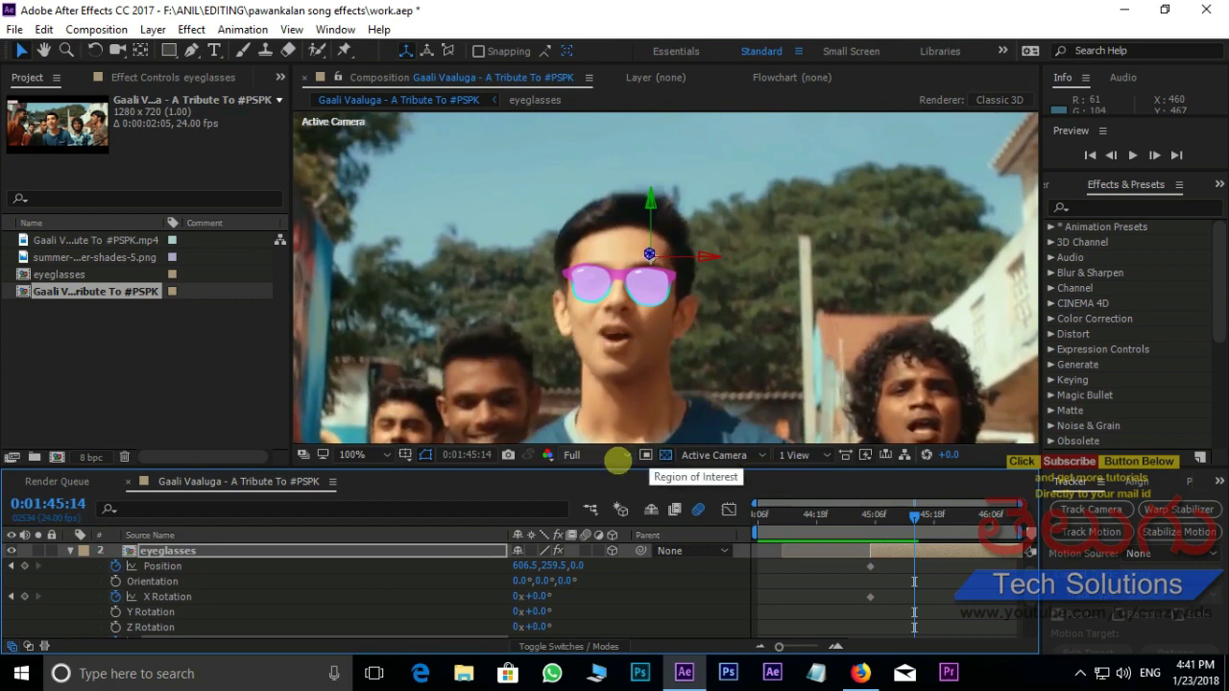
{"action": "left_click_drag", "start_coordinate": [554, 566], "coordinate": [507, 566]}
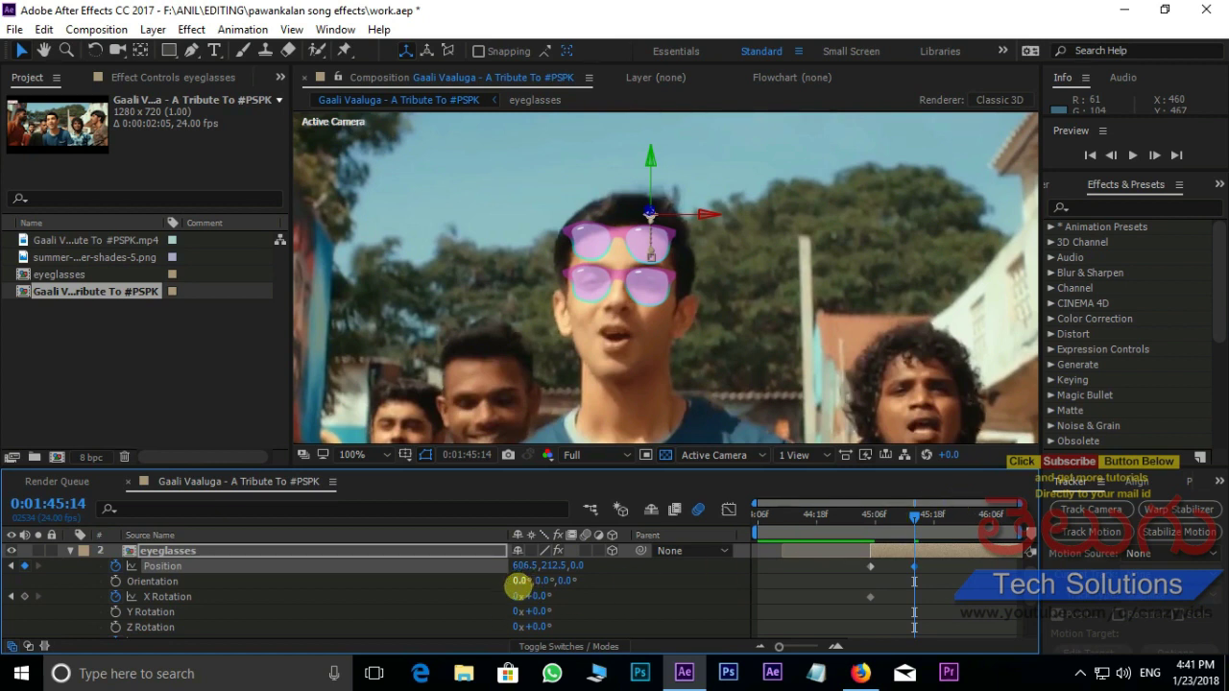
{"action": "mouse_move", "coordinate": [536, 595]}
{"action": "left_mouse_down"}
{"action": "mouse_move", "coordinate": [504, 513]}
{"action": "mouse_move", "coordinate": [462, 556]}
{"action": "left_mouse_up"}
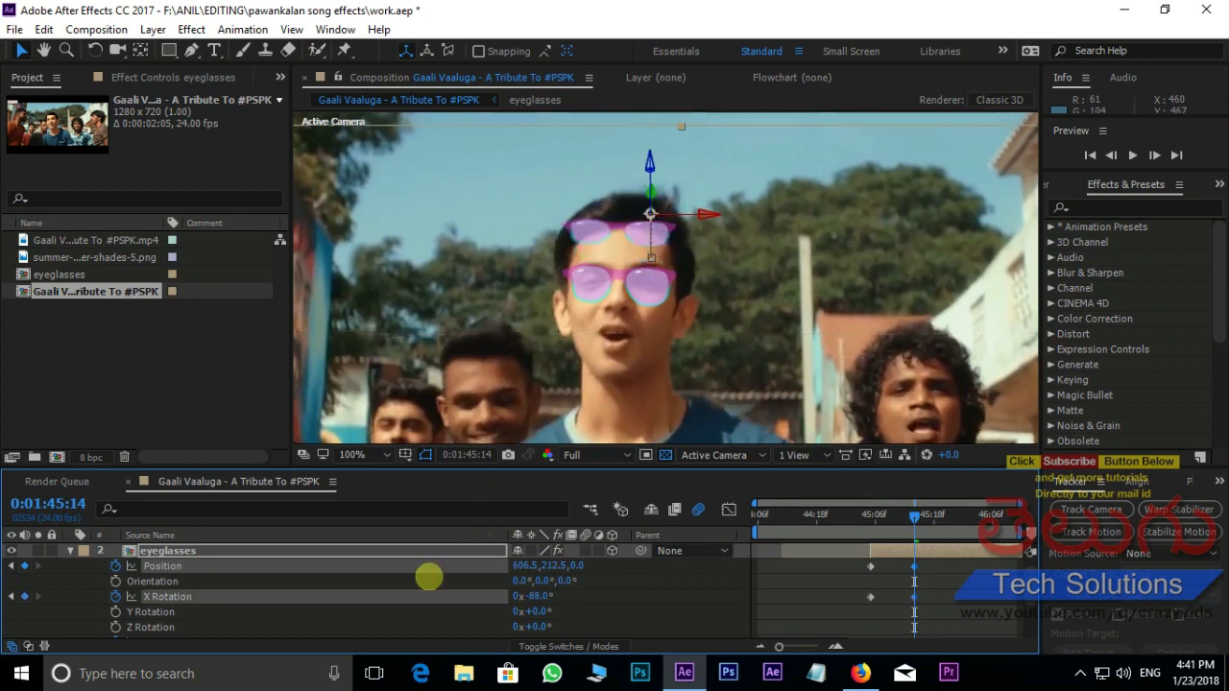
{"action": "left_click_drag", "start_coordinate": [462, 557], "coordinate": [467, 553]}
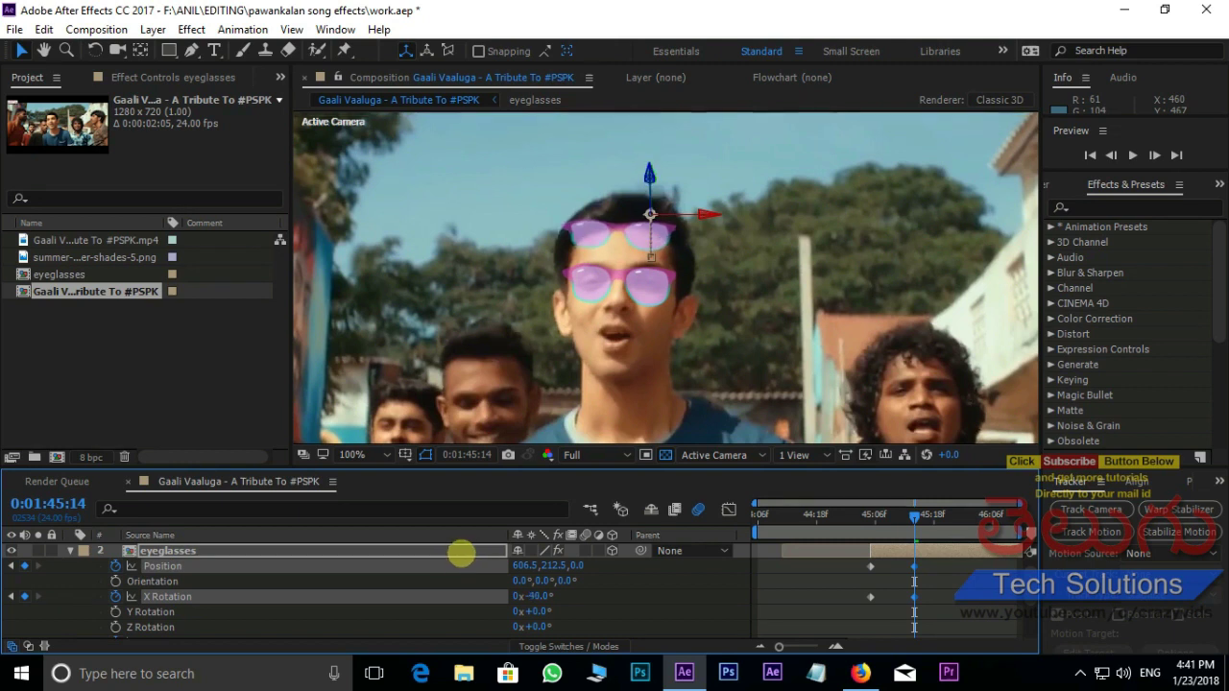
{"action": "scroll", "coordinate": [591, 601], "scroll_direction": "down", "scroll_amount": 2}
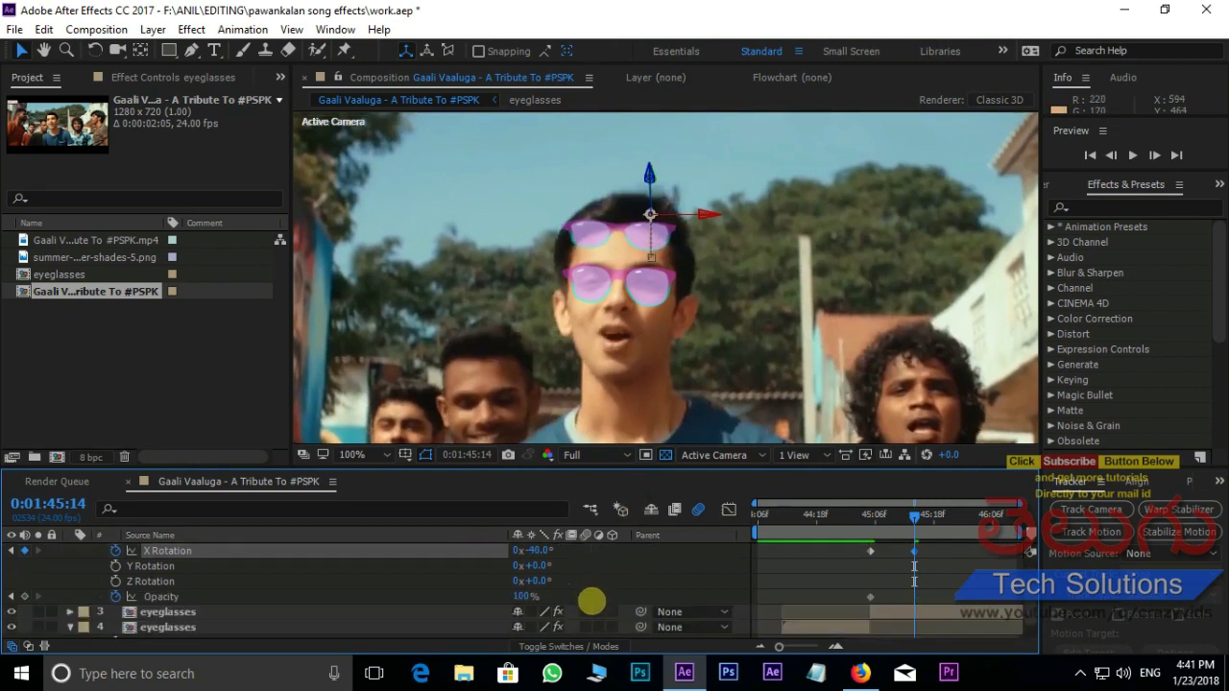
{"action": "left_click_drag", "start_coordinate": [519, 602], "coordinate": [420, 594]}
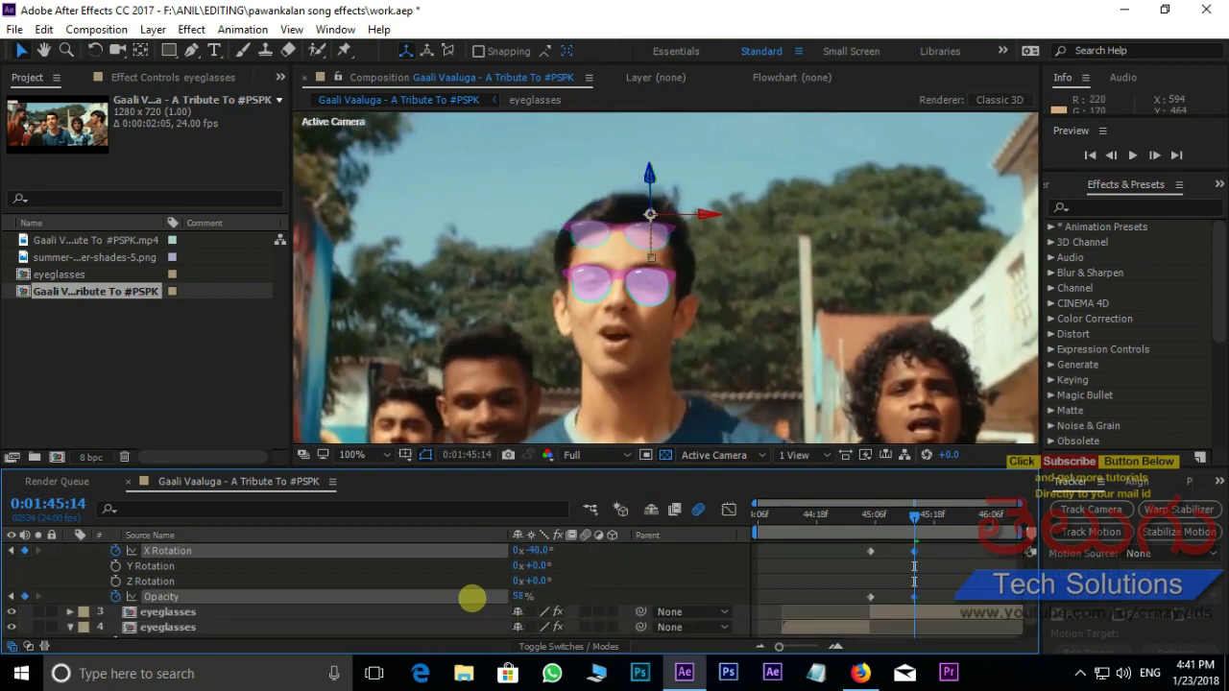
{"action": "left_click_drag", "start_coordinate": [913, 519], "coordinate": [730, 509]}
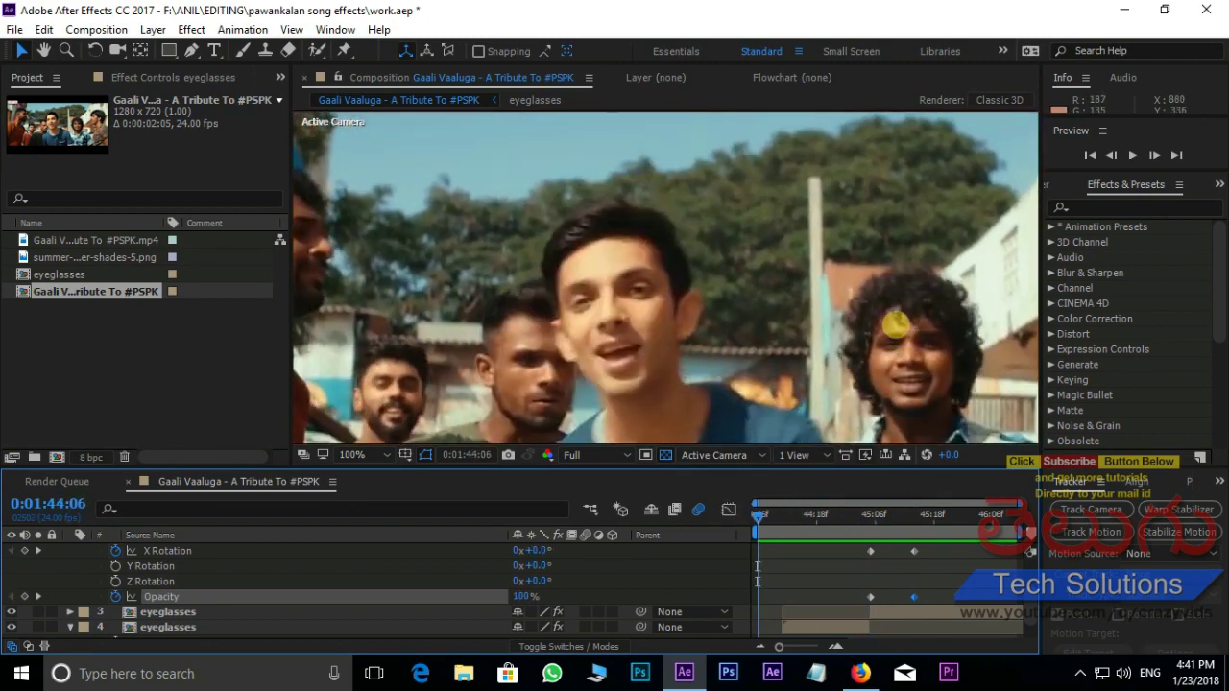
{"action": "key", "text": "space"}
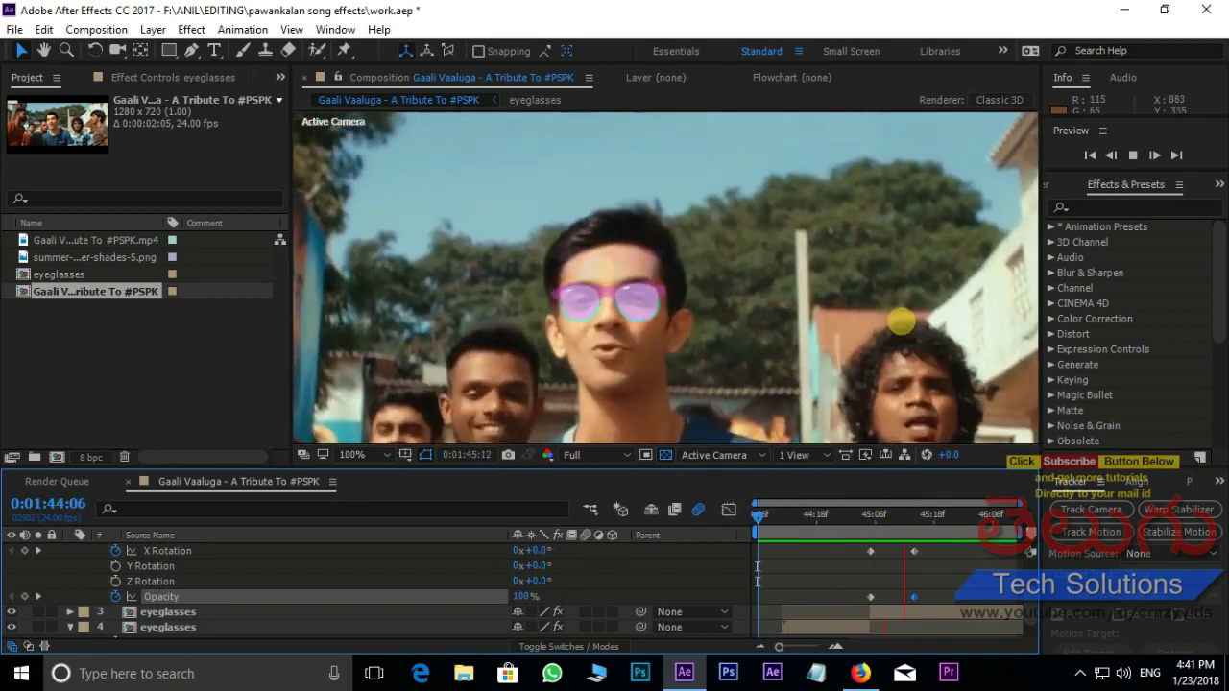
{"action": "key", "text": "space"}
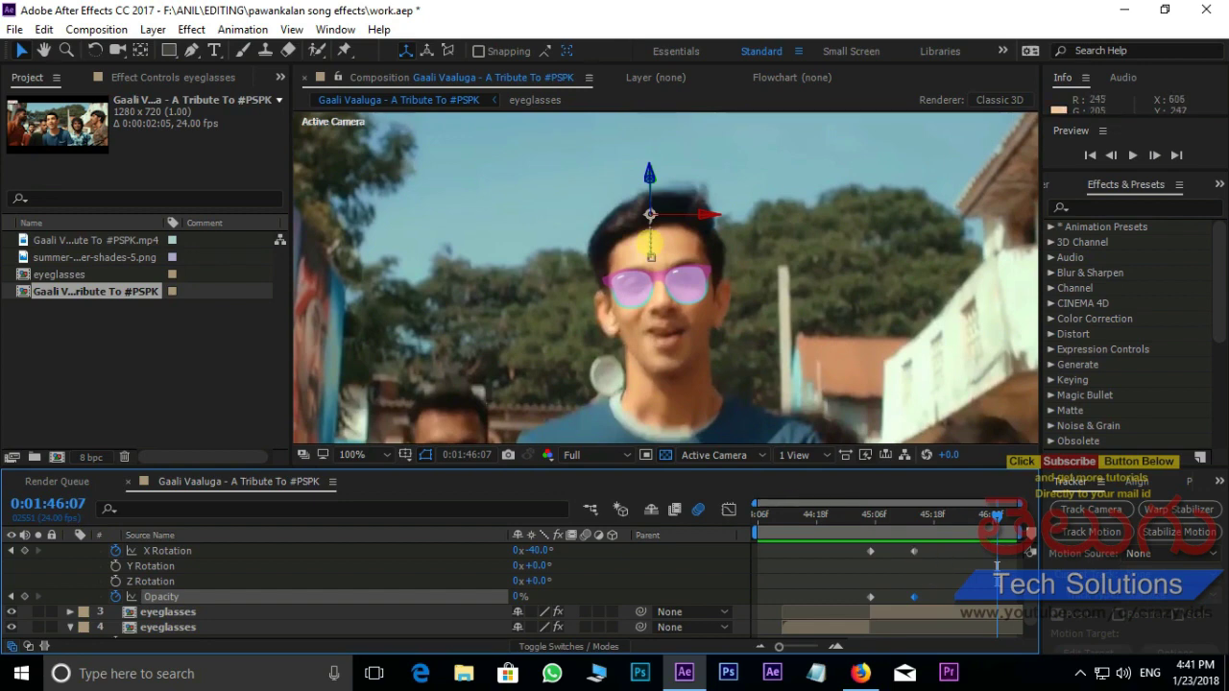
Drag the first Opacity keyframe later so the fade starts later, and preview the animation.
{"action": "scroll", "coordinate": [997, 566], "scroll_direction": "down", "scroll_amount": 1}
{"action": "left_click", "coordinate": [873, 571]}
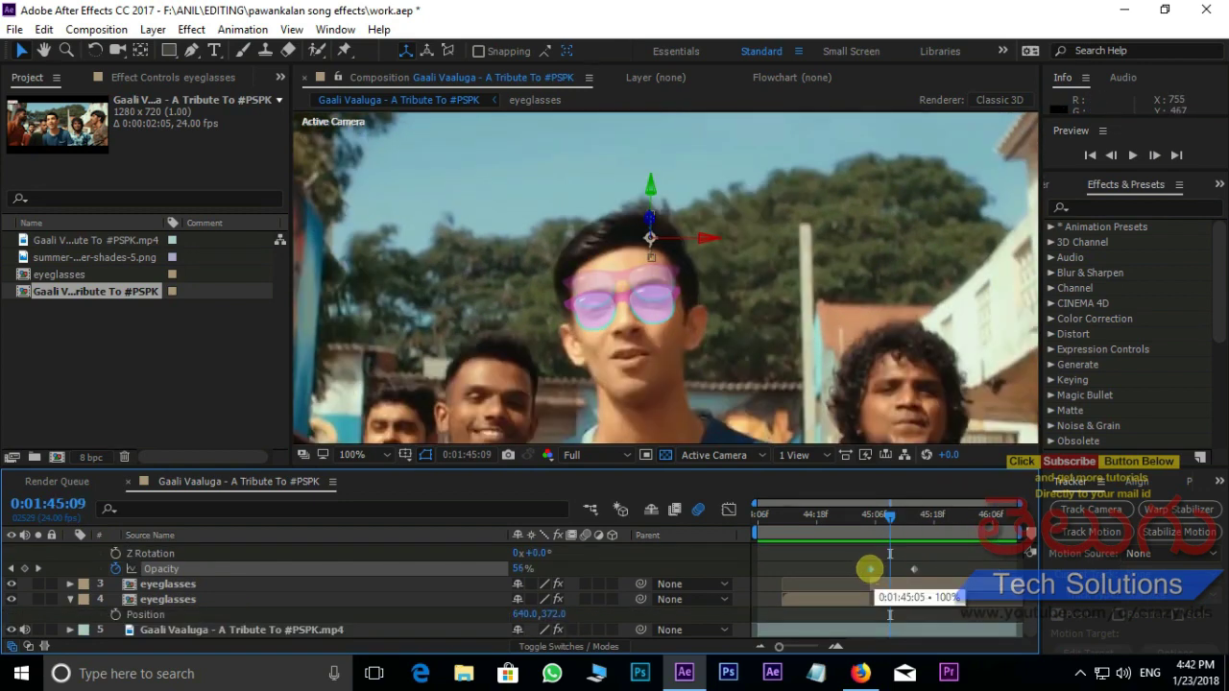
{"action": "left_click_drag", "start_coordinate": [869, 569], "coordinate": [884, 568]}
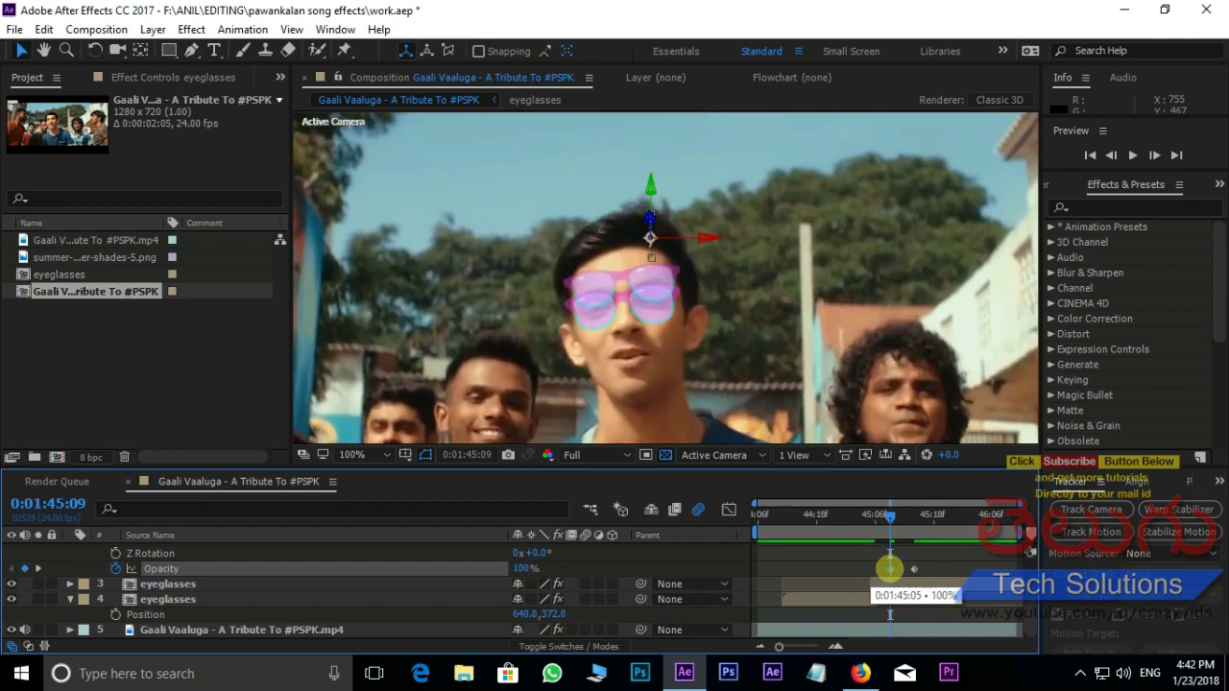
{"action": "mouse_move", "coordinate": [887, 519]}
{"action": "left_mouse_down"}
{"action": "mouse_move", "coordinate": [875, 520]}
{"action": "mouse_move", "coordinate": [909, 519]}
{"action": "mouse_move", "coordinate": [735, 552]}
{"action": "left_mouse_up"}
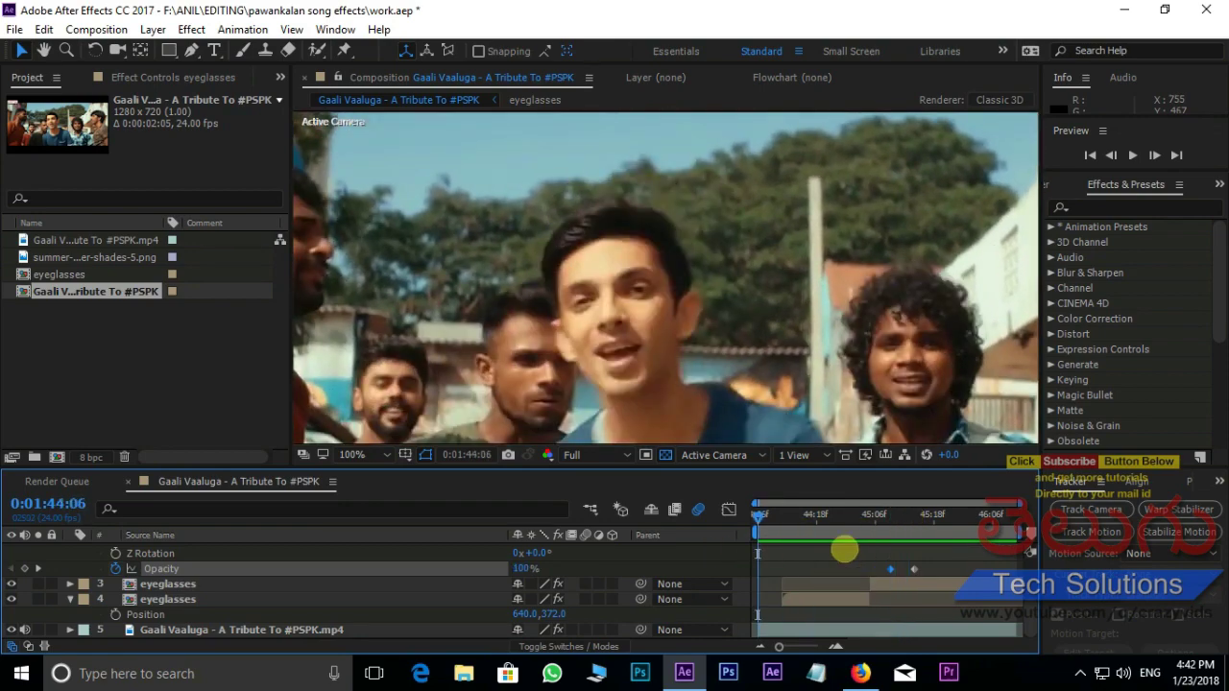
{"action": "key", "text": "space"}
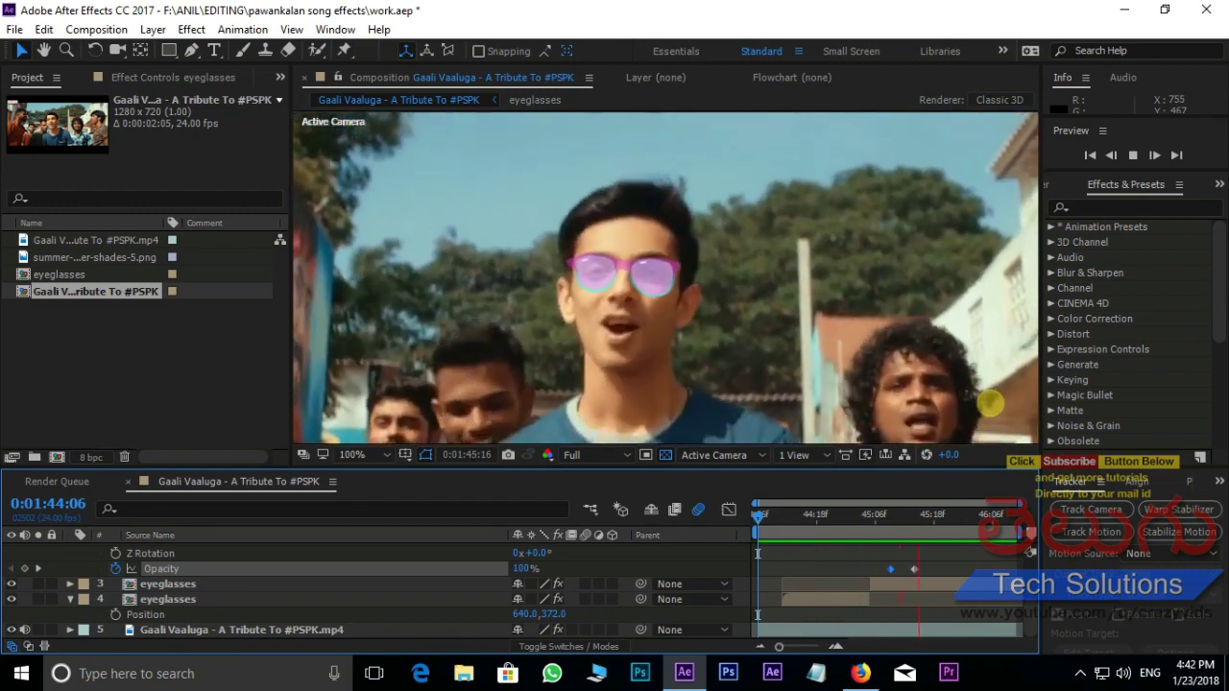
{"action": "left_click", "coordinate": [889, 569]}
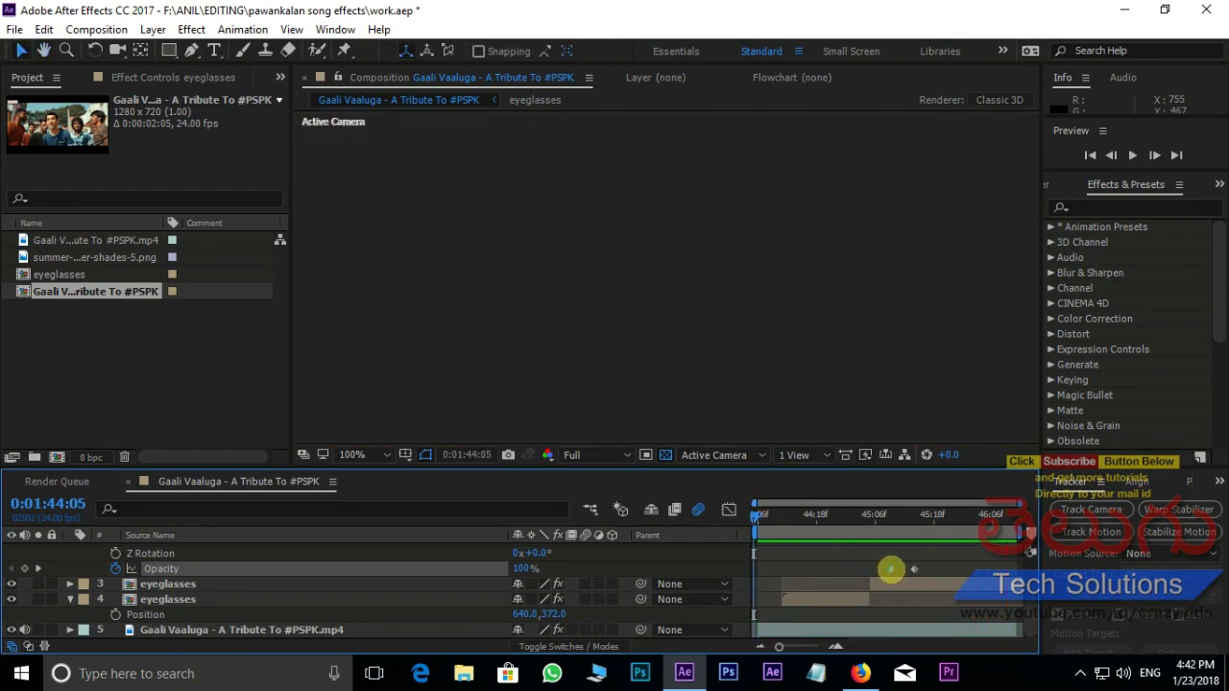
{"action": "left_click", "coordinate": [899, 569]}
{"action": "key", "text": "space"}
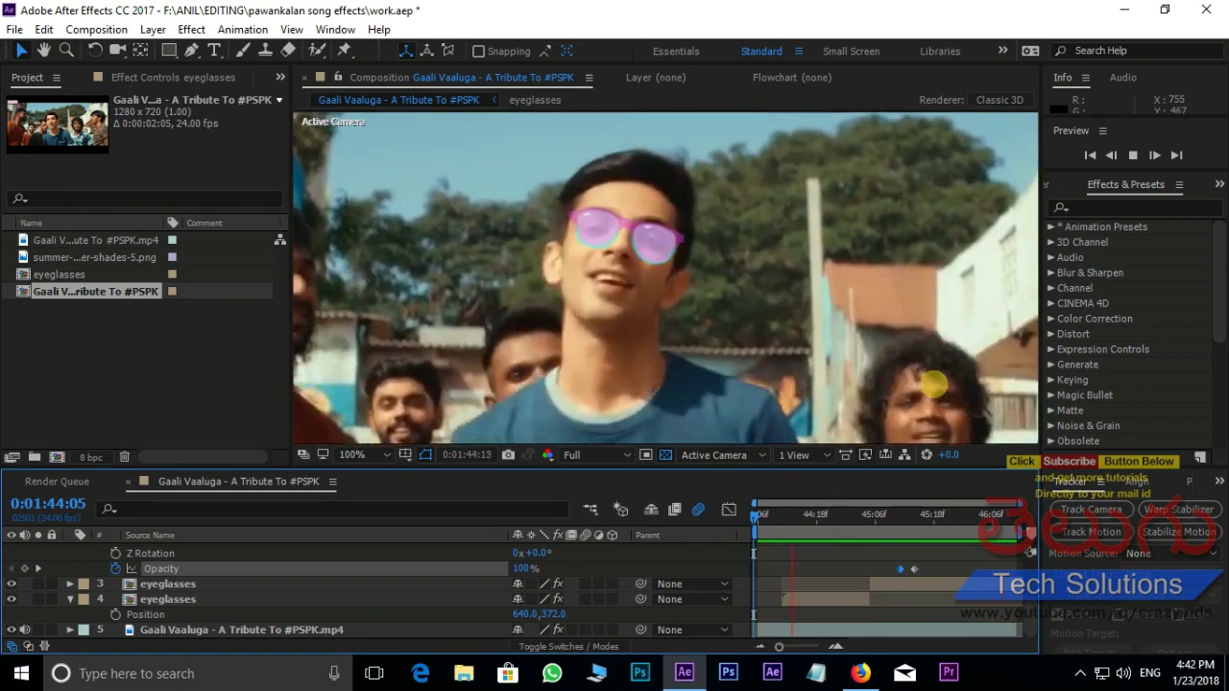
{"action": "key", "text": "space"}
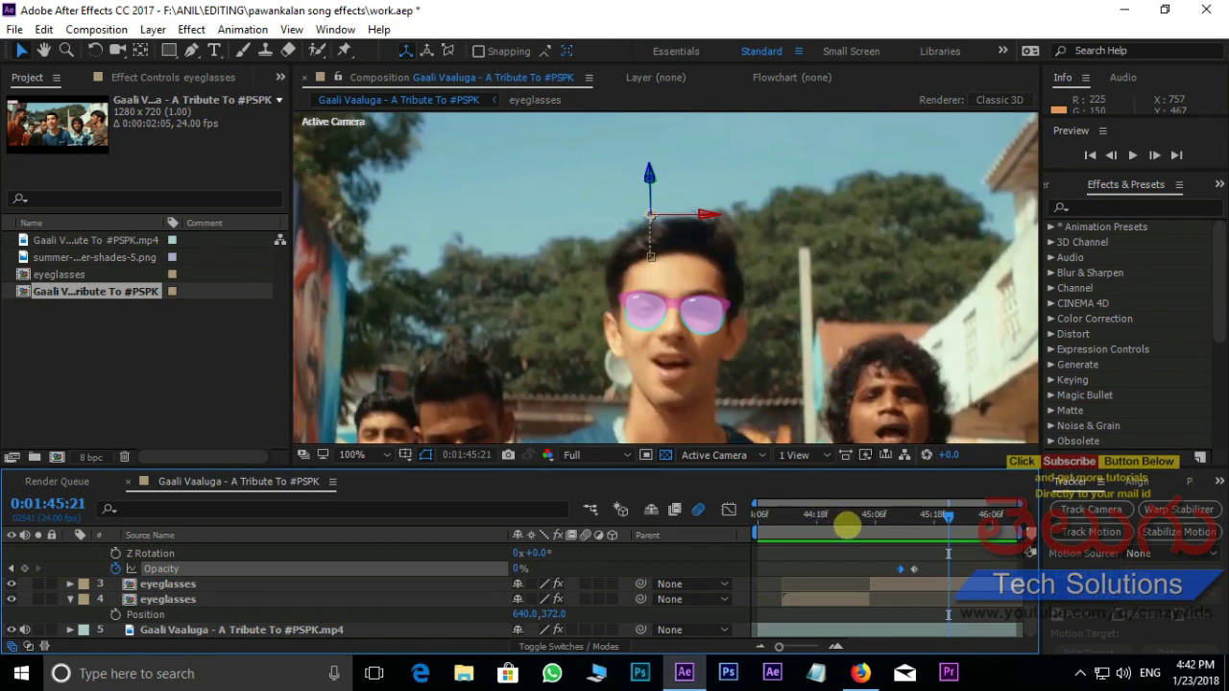
Collapse layer 2's properties and select the third eyeglasses layer at 0:01:45:05.
{"action": "scroll", "coordinate": [981, 576], "scroll_direction": "up", "scroll_amount": 2}
{"action": "scroll", "coordinate": [970, 536], "scroll_direction": "up", "scroll_amount": 2}
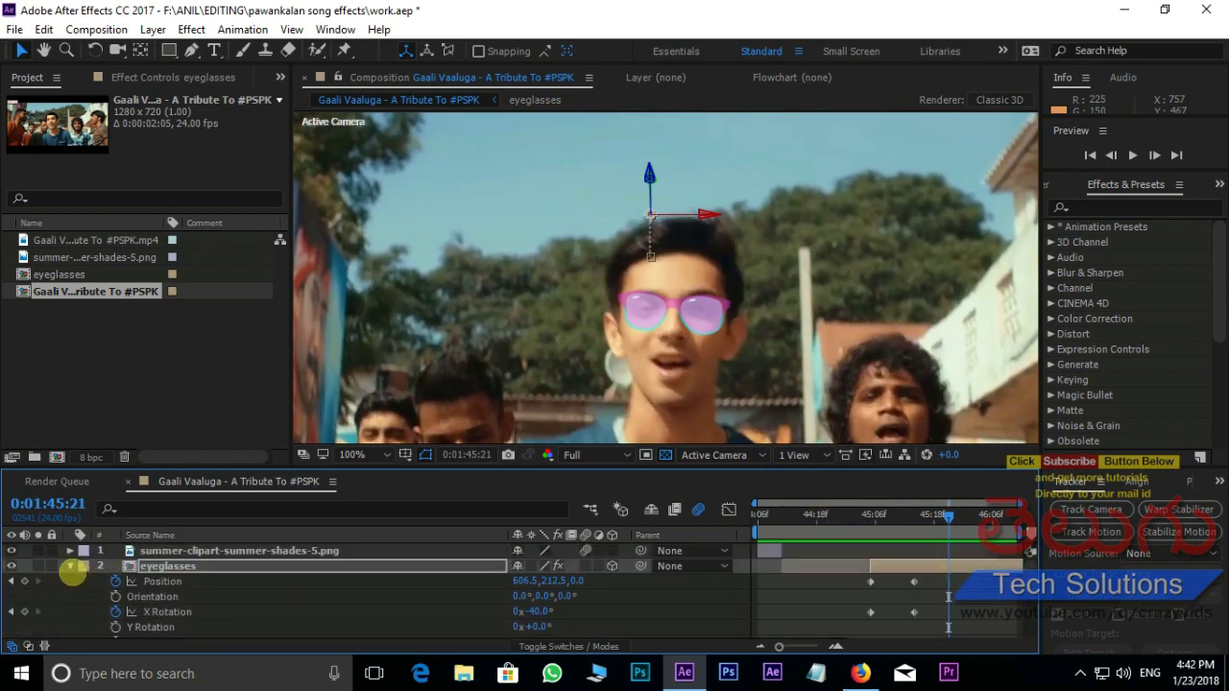
{"action": "left_click", "coordinate": [70, 566]}
{"action": "left_click", "coordinate": [938, 582]}
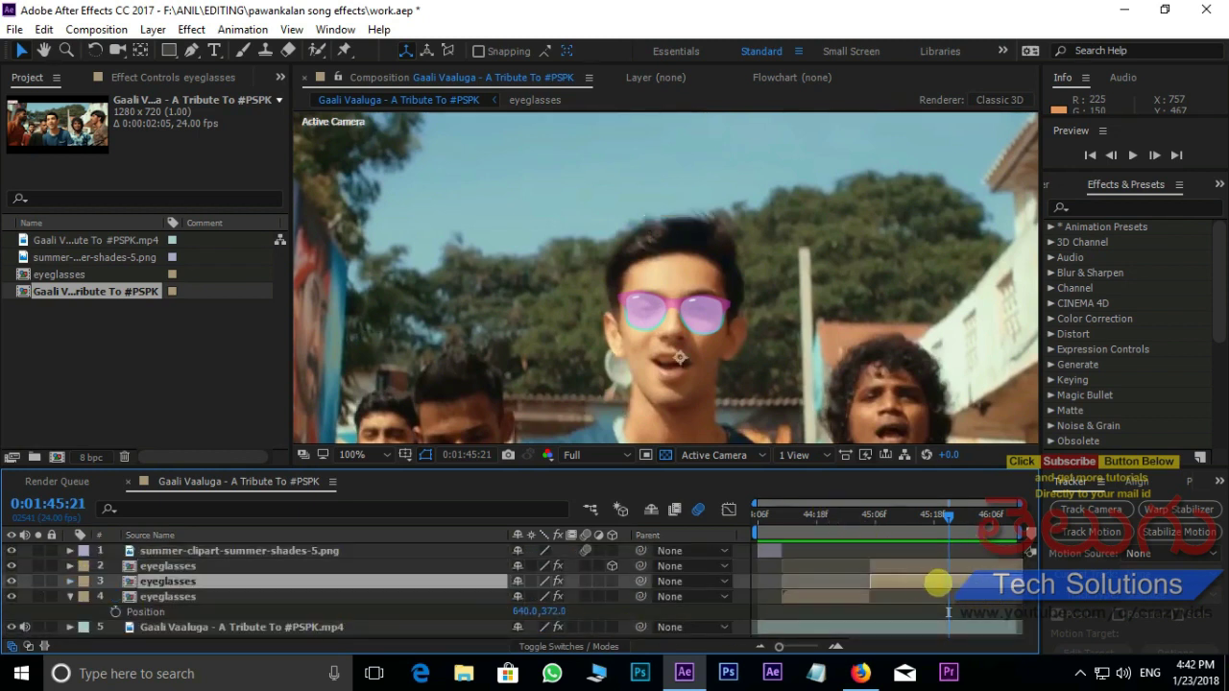
{"action": "left_click_drag", "start_coordinate": [896, 515], "coordinate": [870, 515]}
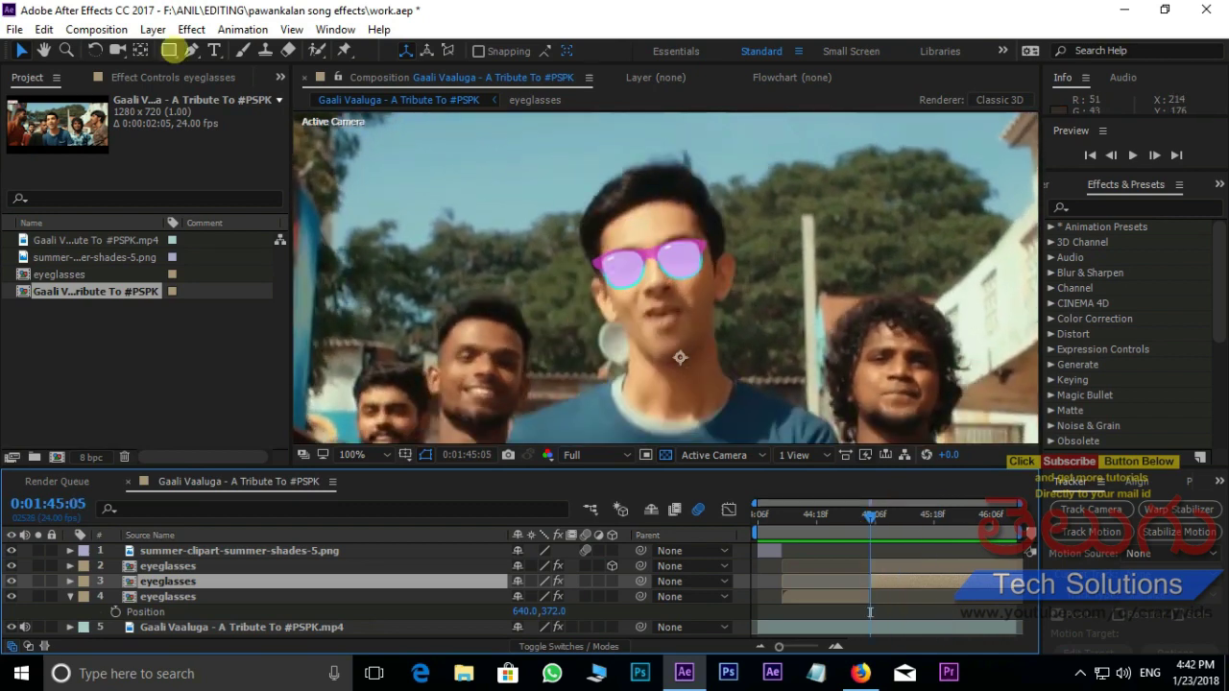
{"action": "left_click", "coordinate": [191, 30]}
Add Hue/Saturation to the third eyeglasses layer with Master Hue +181°, Saturation 29 and Lightness -28.
{"action": "mouse_move", "coordinate": [315, 215]}
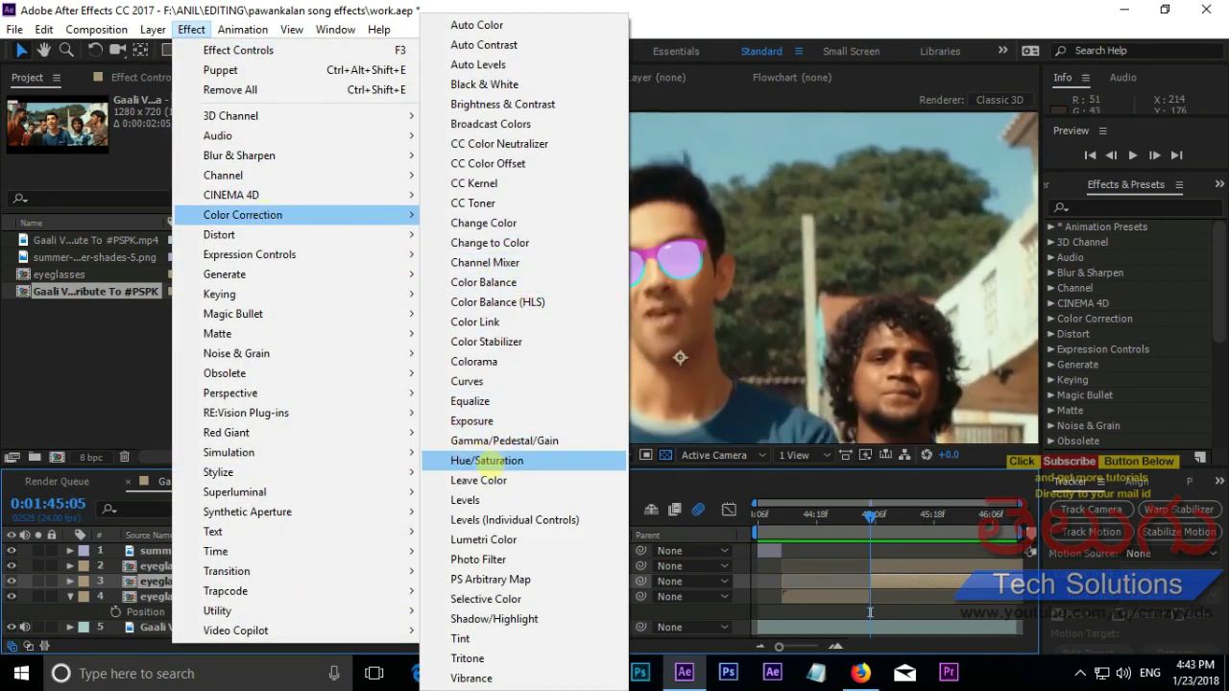
{"action": "left_click", "coordinate": [487, 461]}
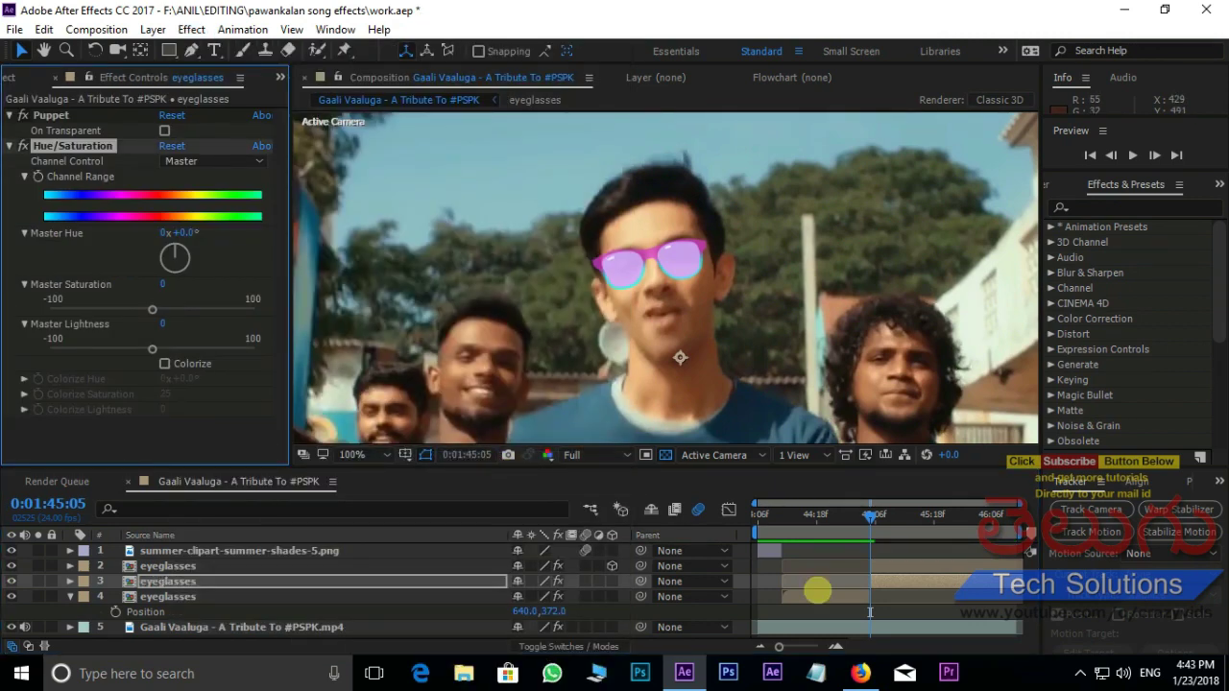
{"action": "left_click_drag", "start_coordinate": [864, 523], "coordinate": [920, 521]}
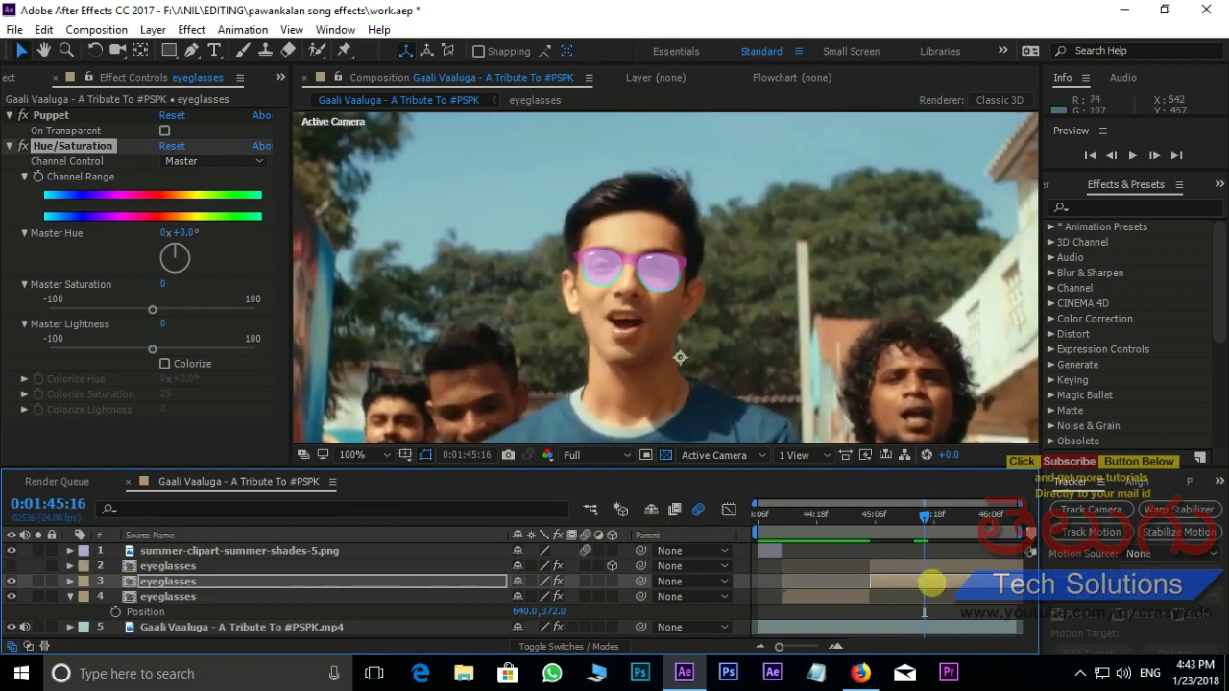
{"action": "left_click", "coordinate": [926, 582]}
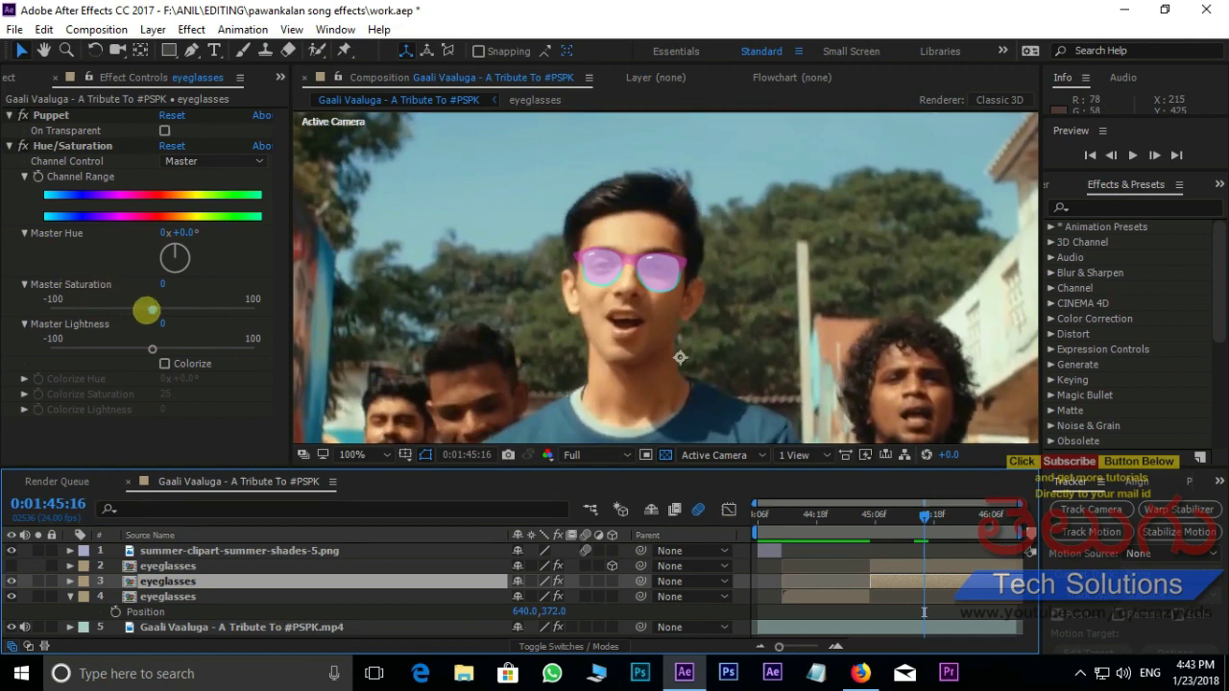
{"action": "left_click_drag", "start_coordinate": [152, 311], "coordinate": [29, 311]}
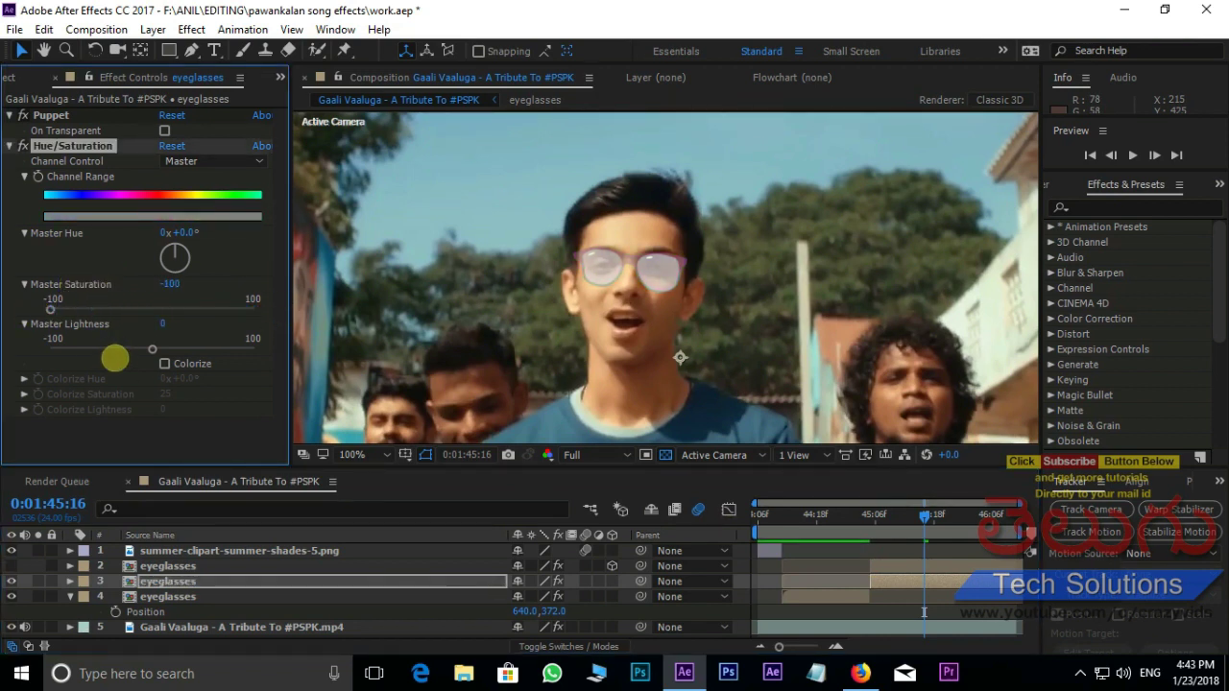
{"action": "left_click_drag", "start_coordinate": [152, 349], "coordinate": [149, 349]}
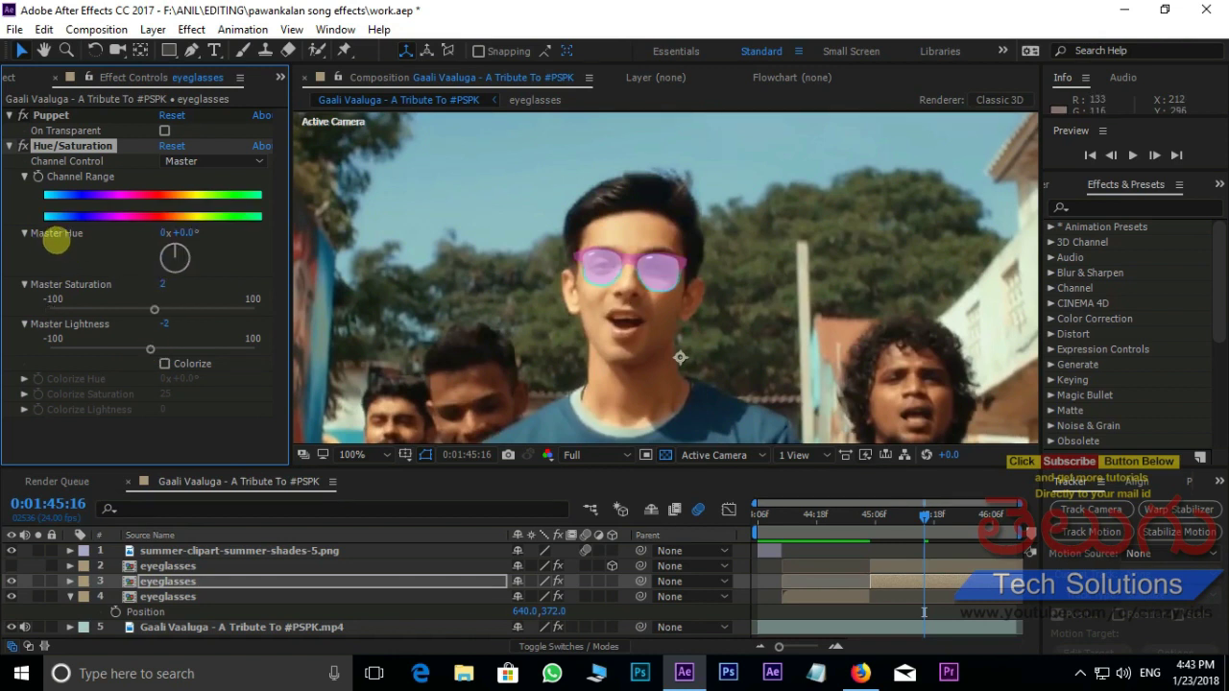
{"action": "left_click_drag", "start_coordinate": [175, 252], "coordinate": [175, 270]}
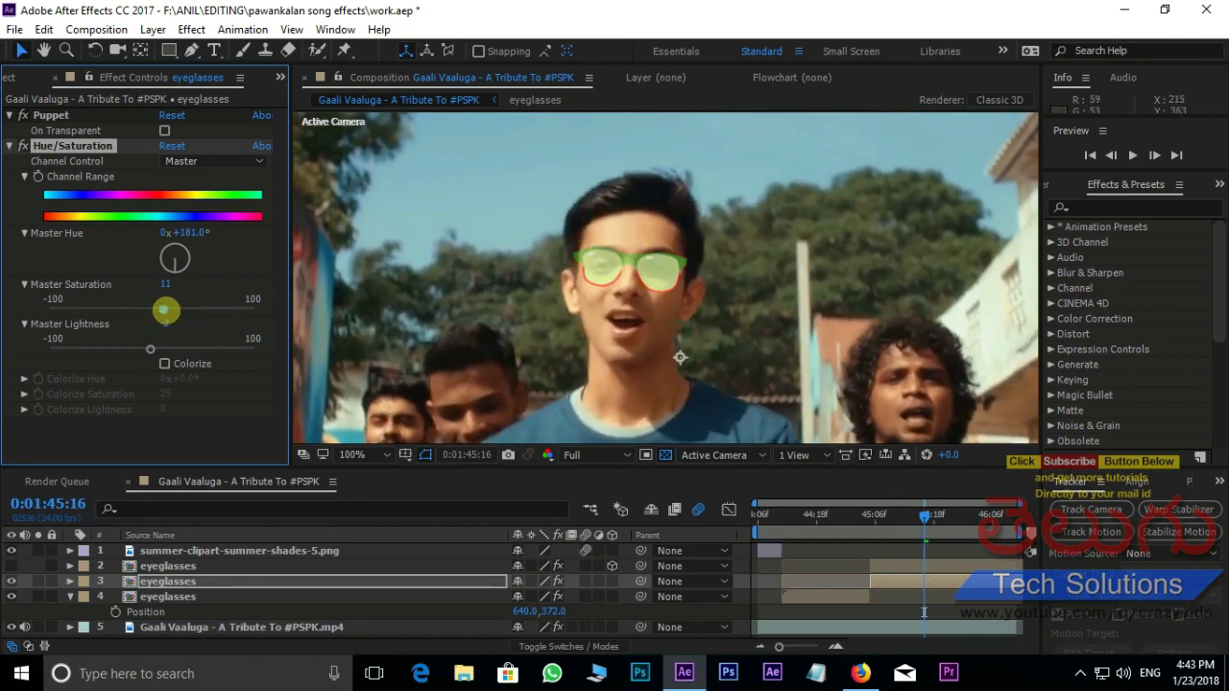
{"action": "left_click_drag", "start_coordinate": [184, 309], "coordinate": [181, 309]}
{"action": "left_click_drag", "start_coordinate": [150, 349], "coordinate": [126, 346]}
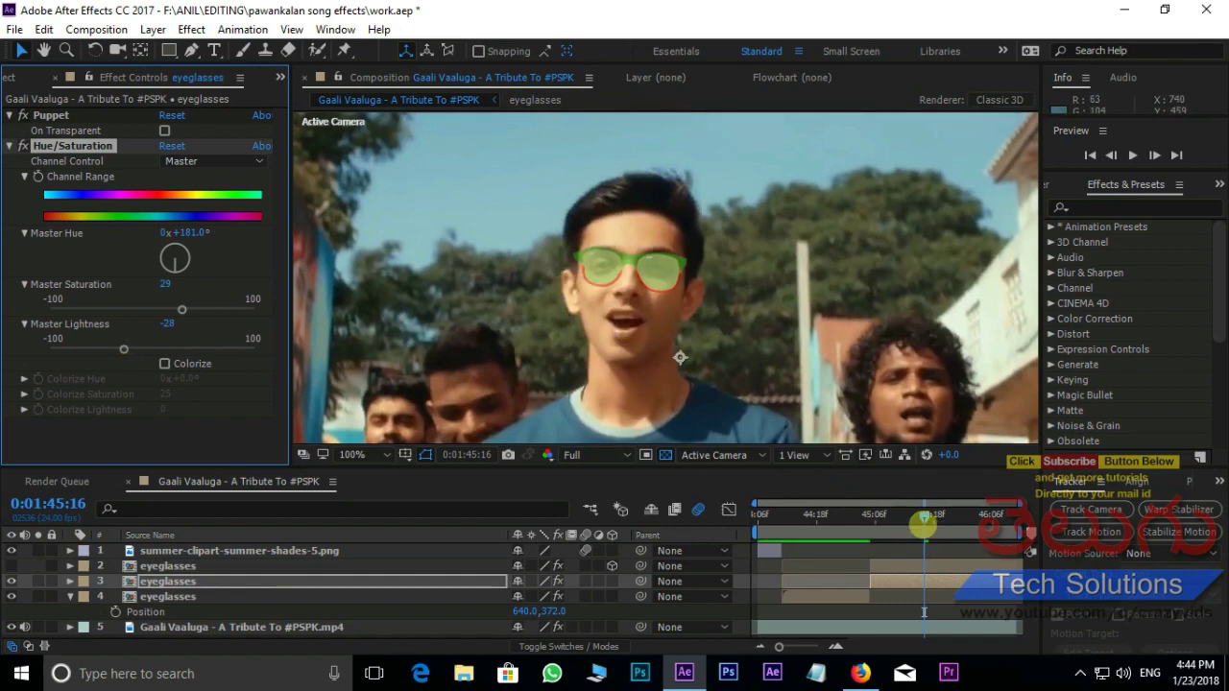
{"action": "left_click_drag", "start_coordinate": [924, 523], "coordinate": [711, 525]}
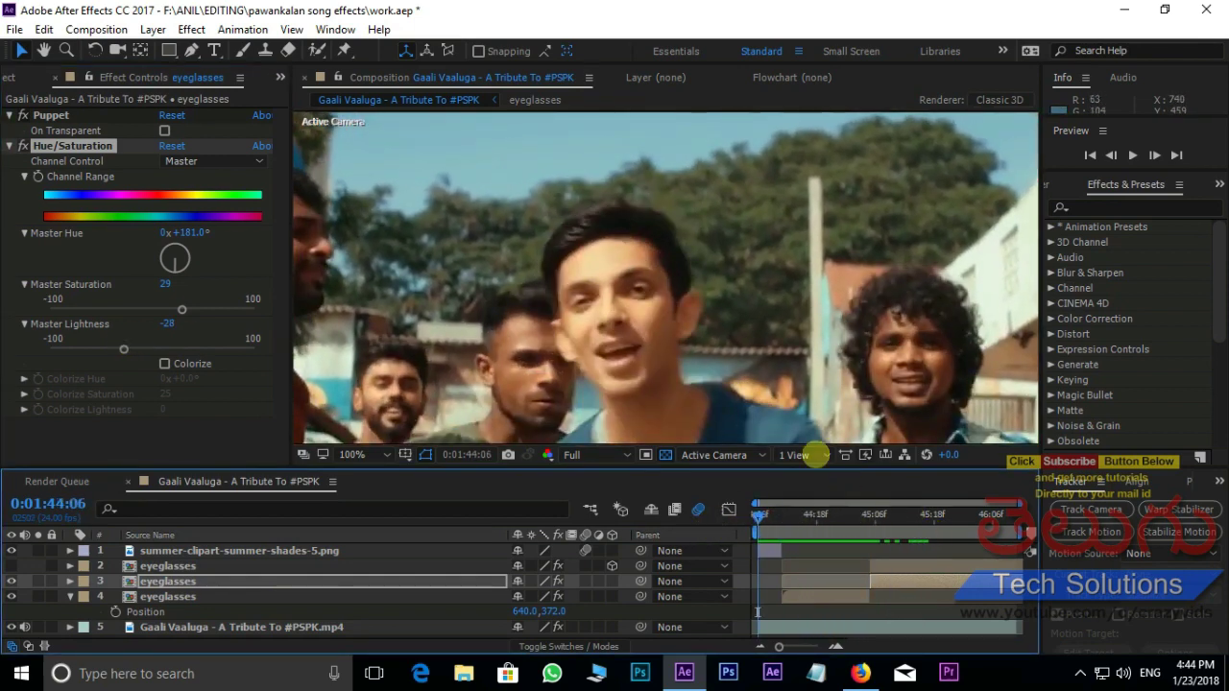
Hide the top sunglasses layer and preview the green glasses from the work area start.
{"action": "left_click", "coordinate": [890, 516]}
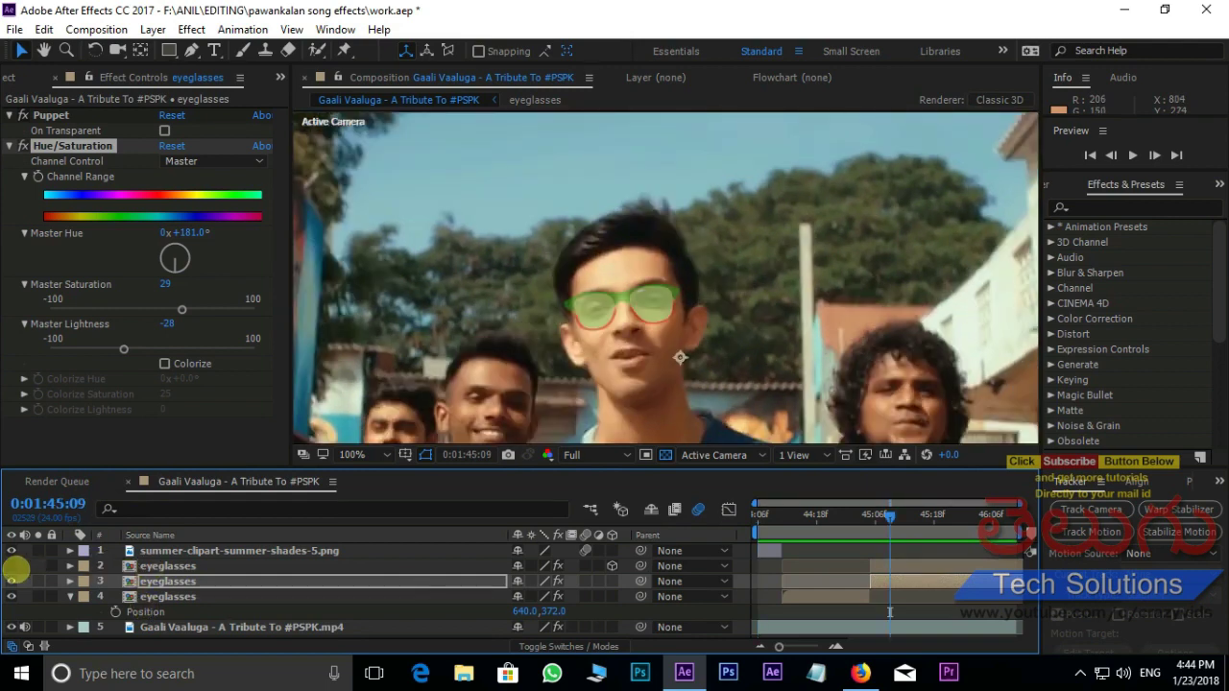
{"action": "left_click", "coordinate": [10, 551]}
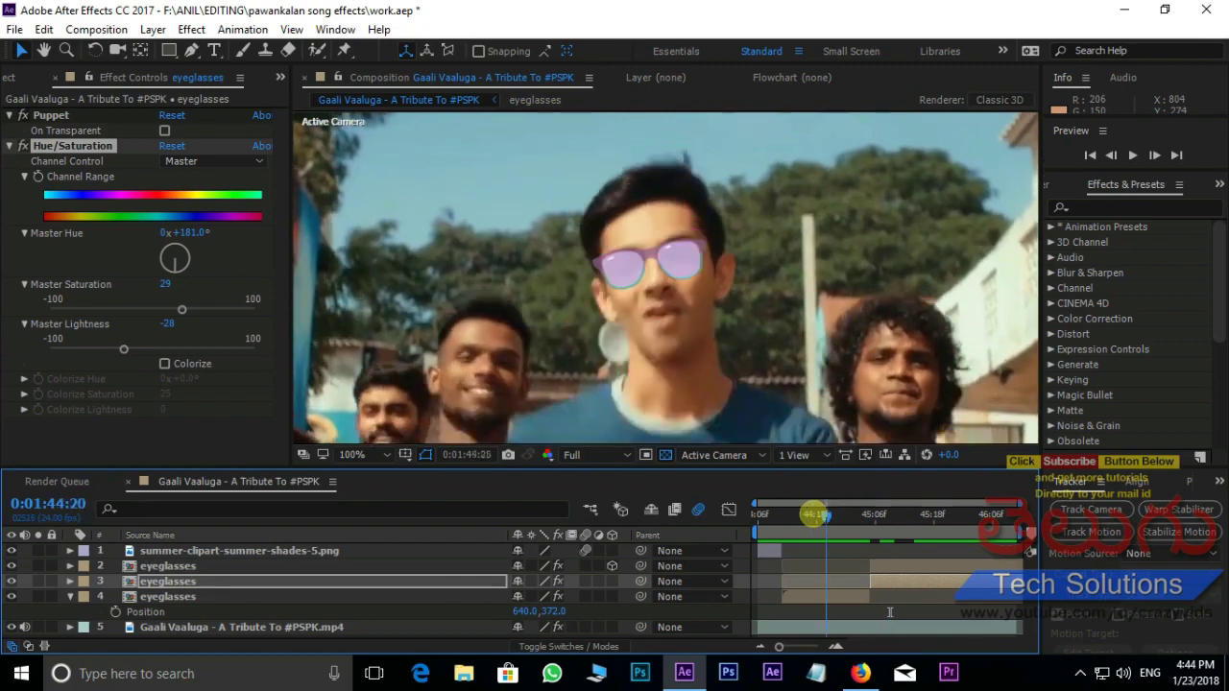
{"action": "left_click_drag", "start_coordinate": [893, 521], "coordinate": [686, 509]}
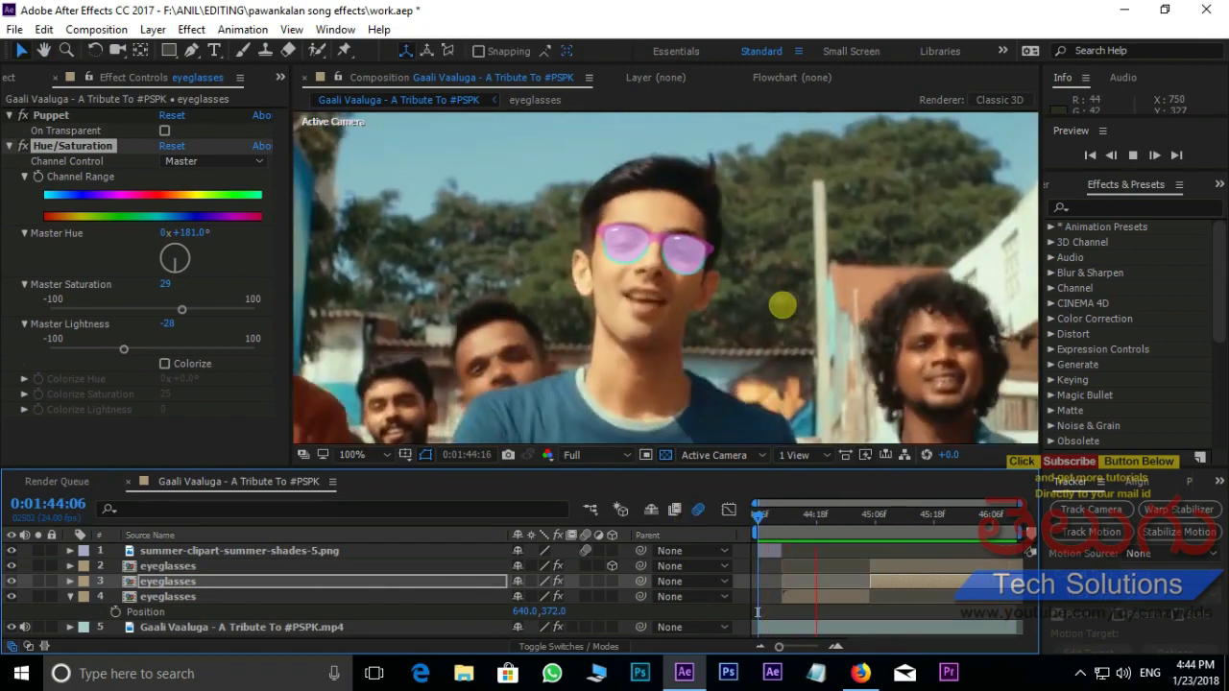
{"action": "key", "text": "space"}
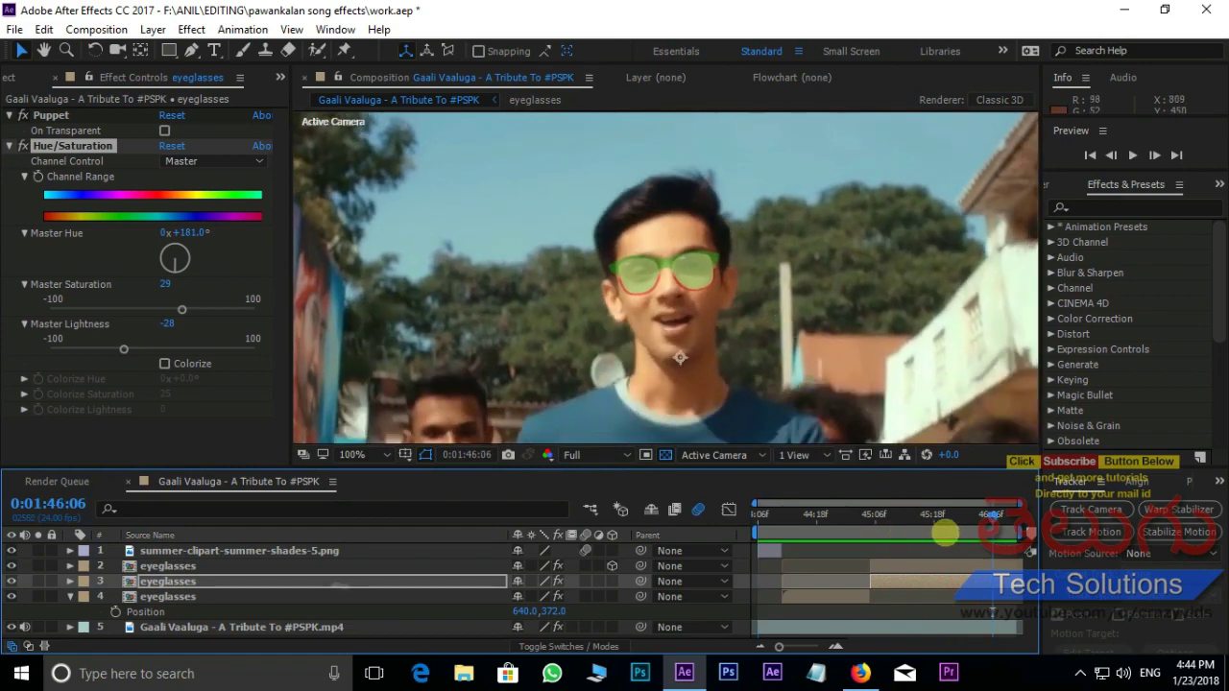
{"action": "left_click", "coordinate": [731, 311]}
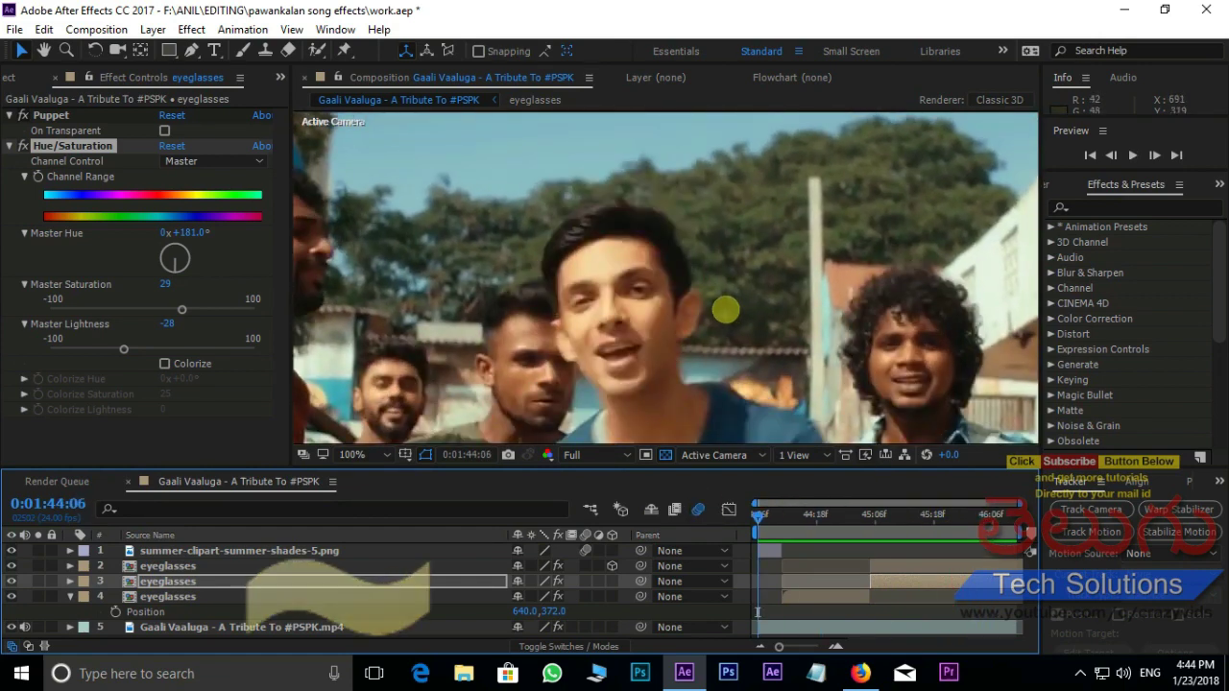
Play a maximized preview, then restore the layout and select the eyeglasses precomp in the Project panel.
{"action": "key", "text": "grave"}
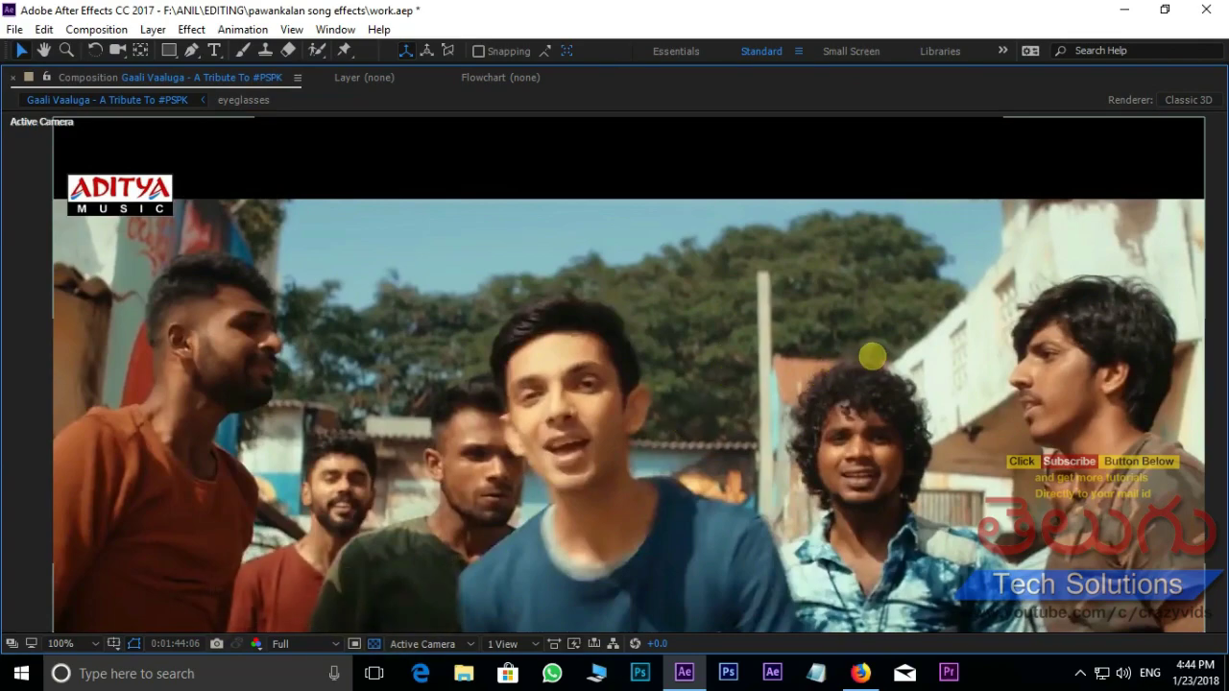
{"action": "key", "text": "space"}
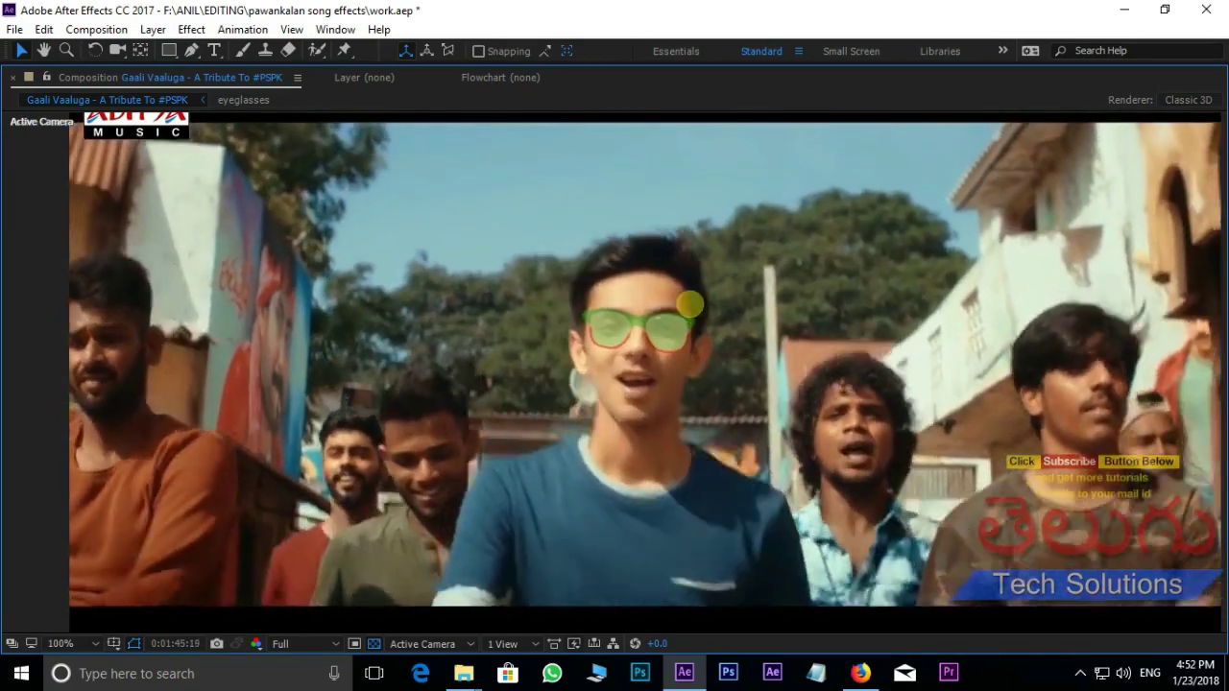
{"action": "key", "text": "grave"}
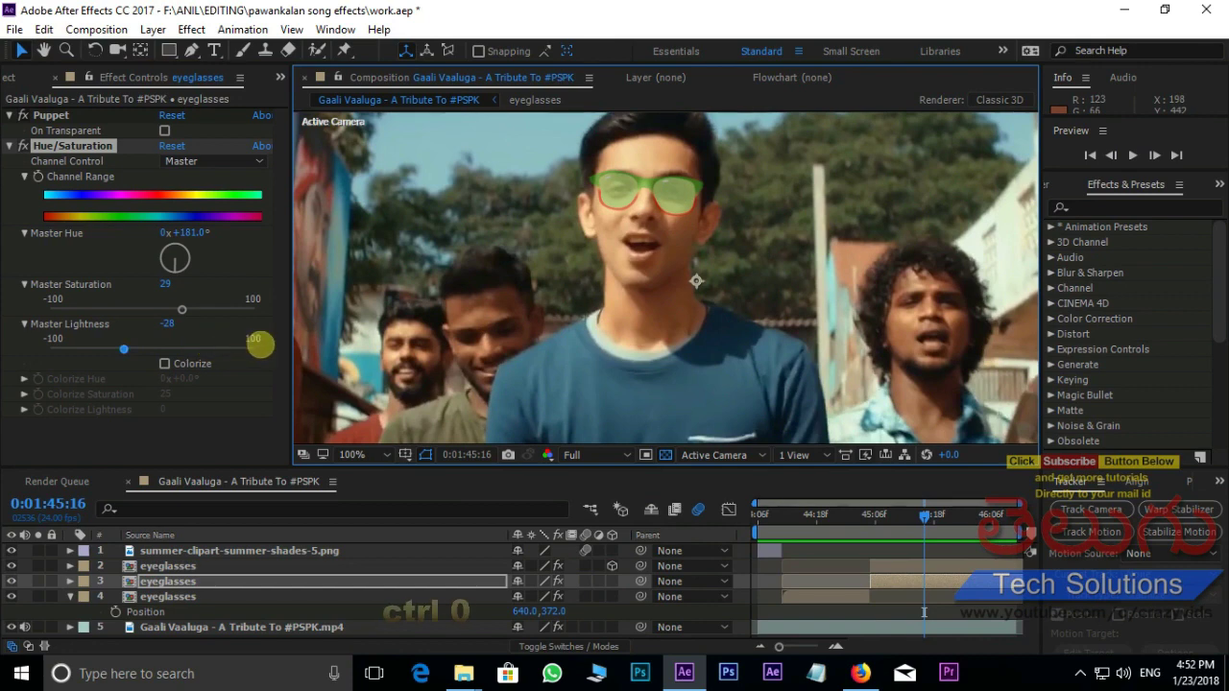
{"action": "key", "text": "ctrl+0"}
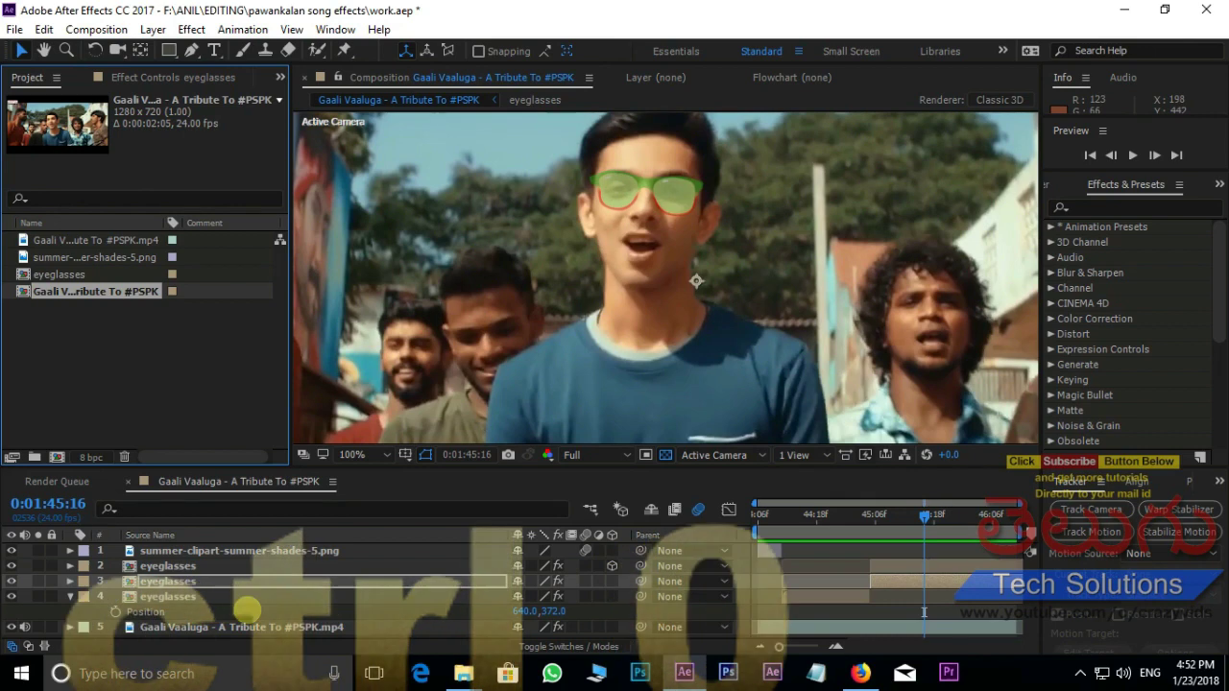
{"action": "left_click", "coordinate": [219, 597]}
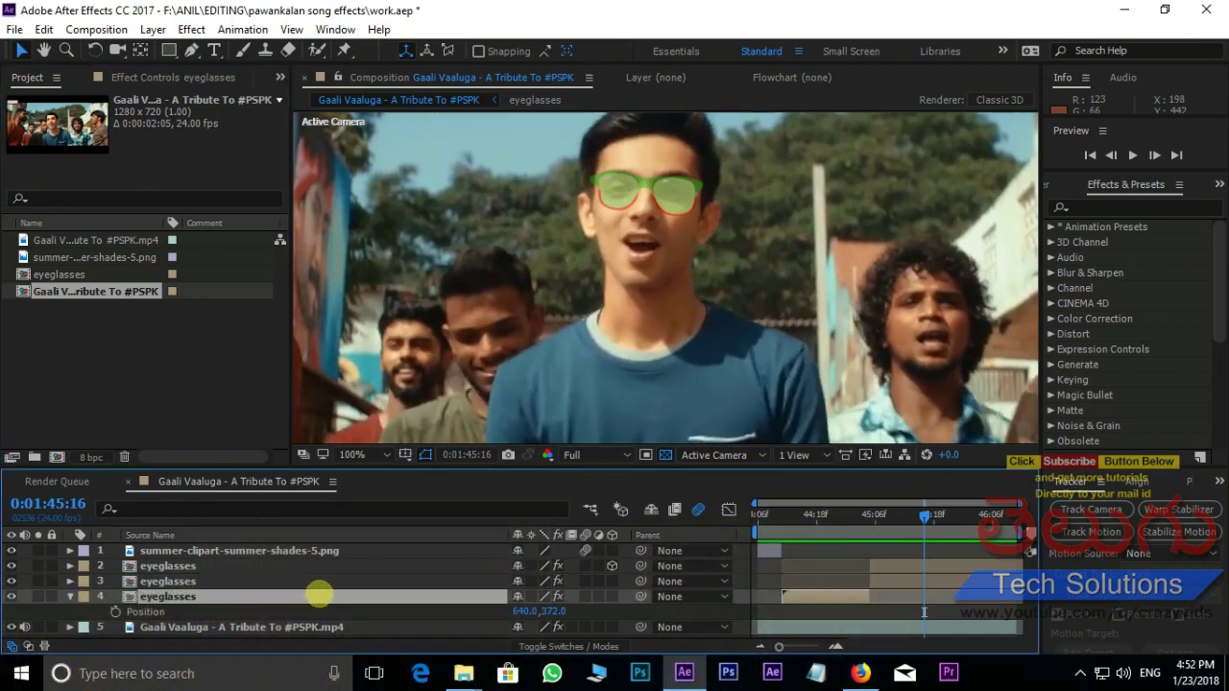
Import pink-sunglasses-hi.png and use it to replace the shades layer inside the eyeglasses precomp.
{"action": "double_click", "coordinate": [318, 596]}
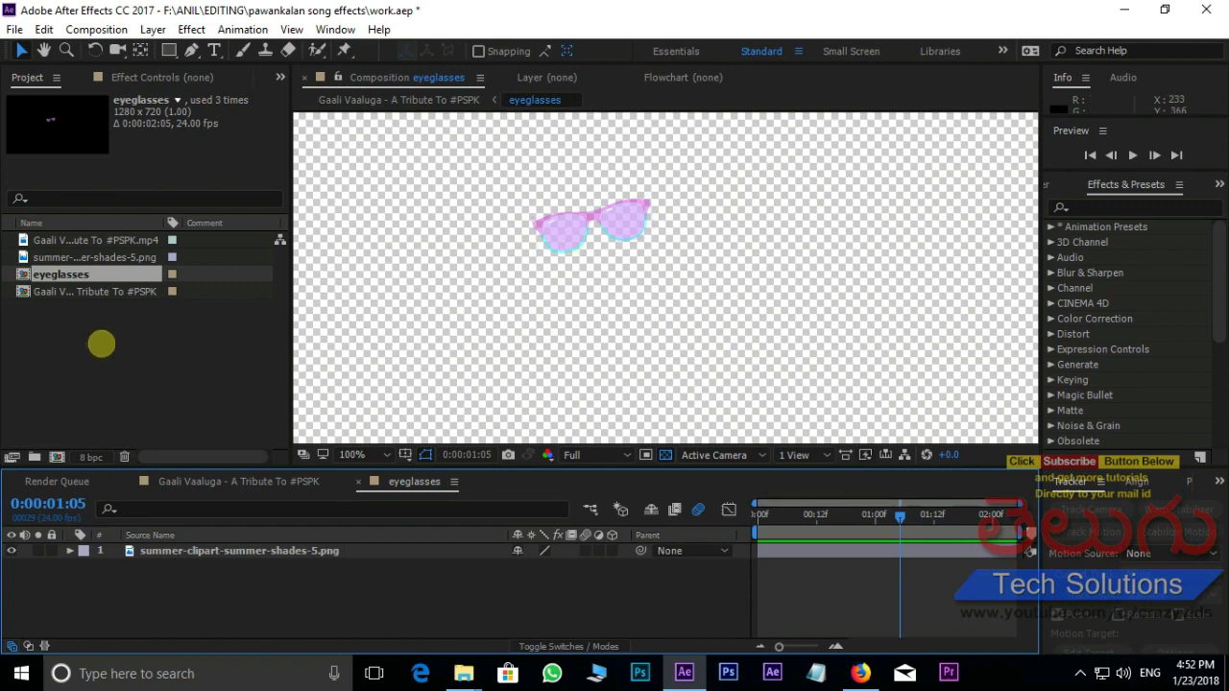
{"action": "double_click", "coordinate": [102, 343]}
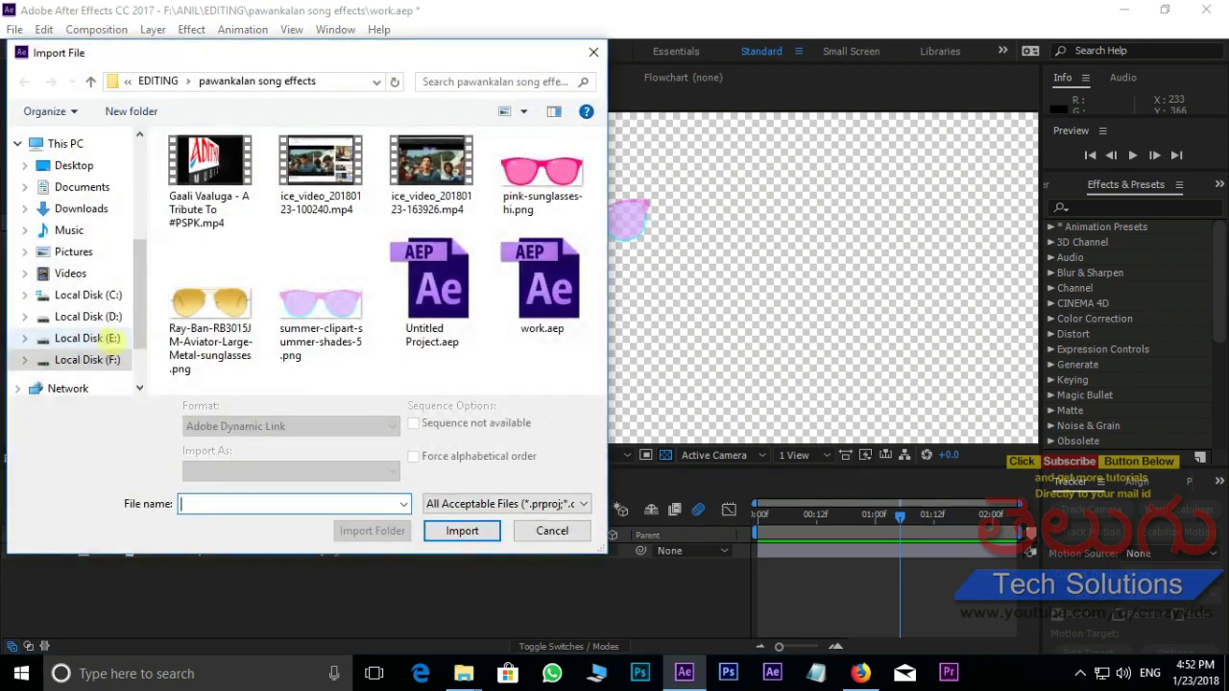
{"action": "left_click", "coordinate": [541, 163]}
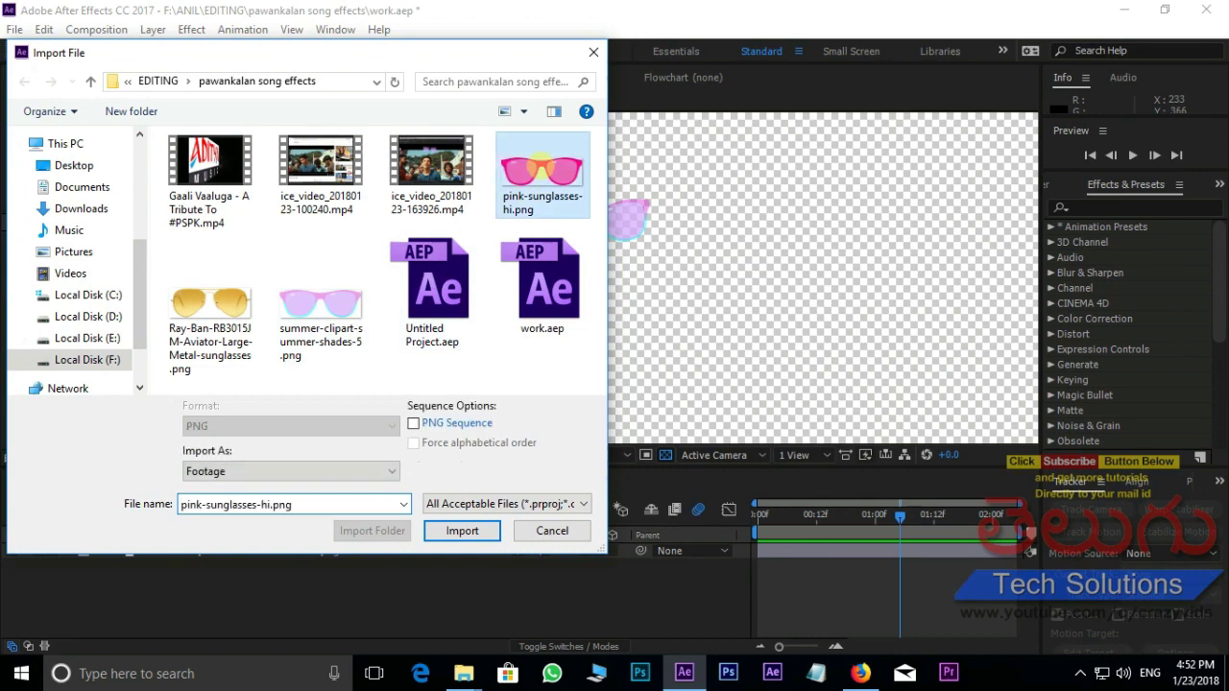
{"action": "left_click", "coordinate": [462, 531]}
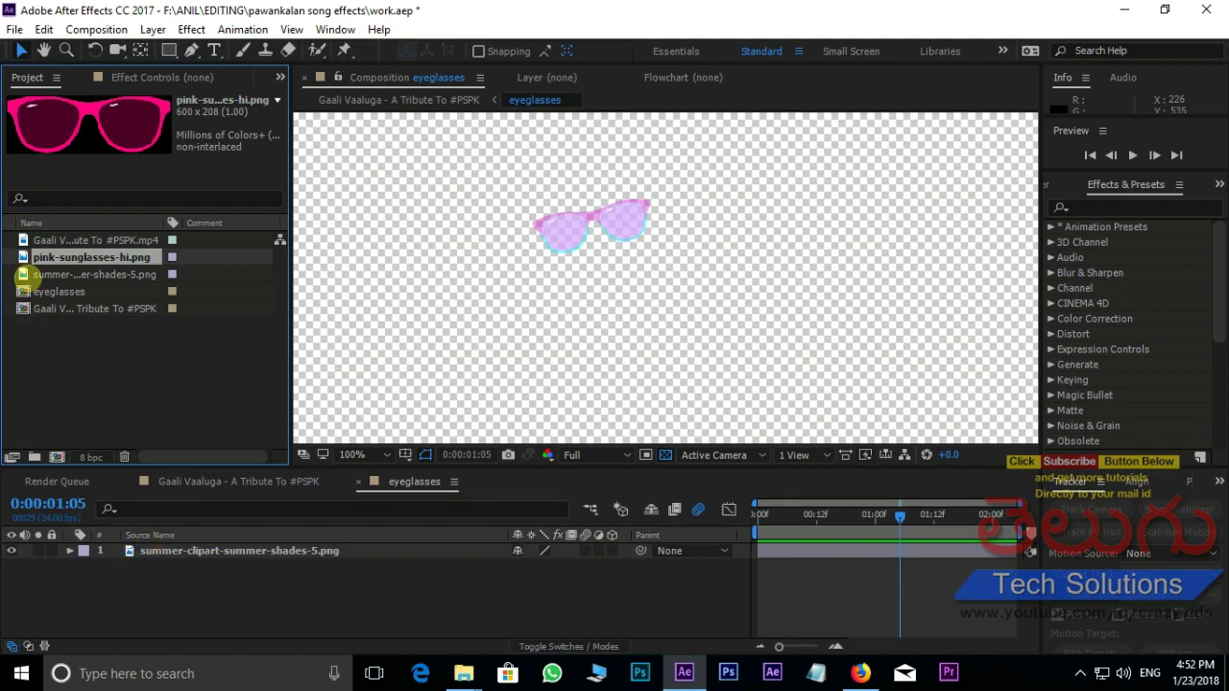
{"action": "left_click_drag", "start_coordinate": [43, 258], "coordinate": [189, 550], "text": "alt"}
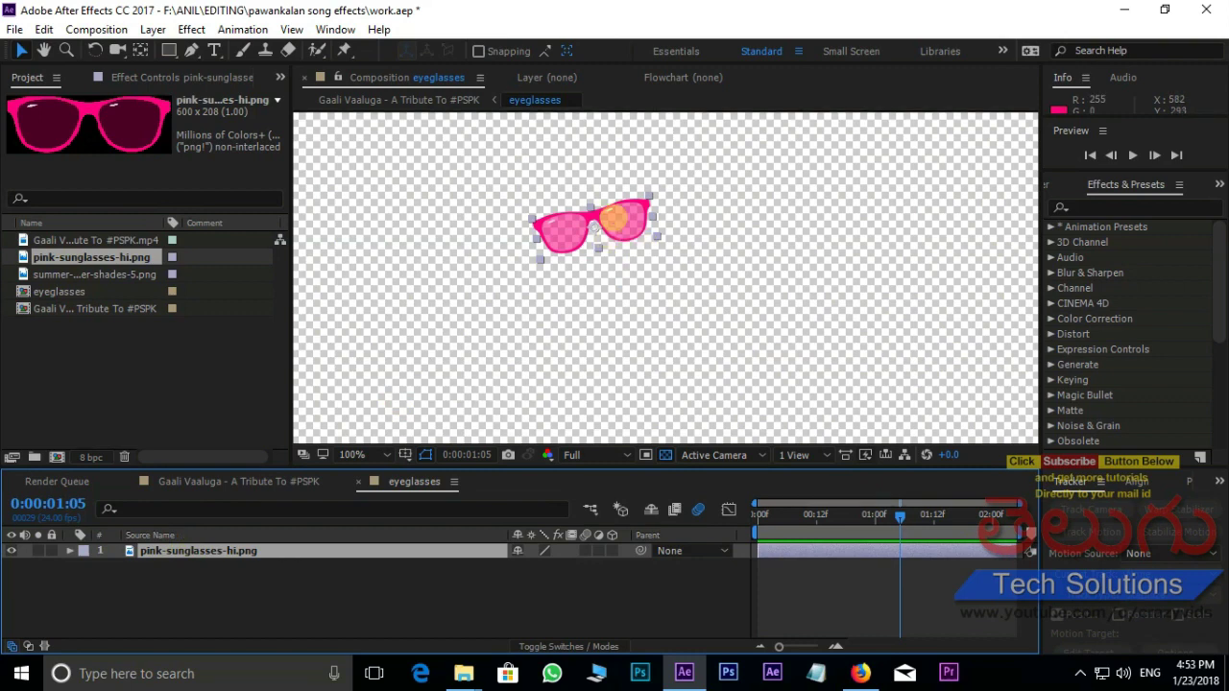
{"action": "left_click", "coordinate": [221, 481]}
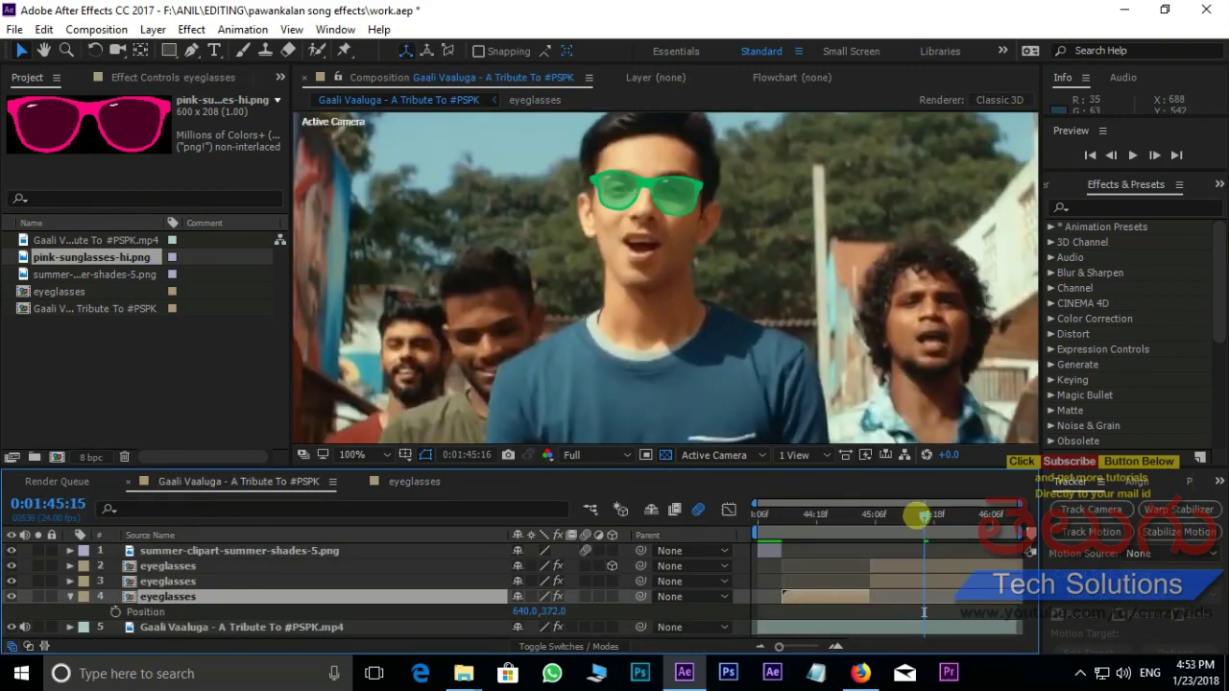
Preview the song composition from the shot's start, then maximize the viewer at 0:01:44:06.
{"action": "left_click_drag", "start_coordinate": [919, 516], "coordinate": [741, 523]}
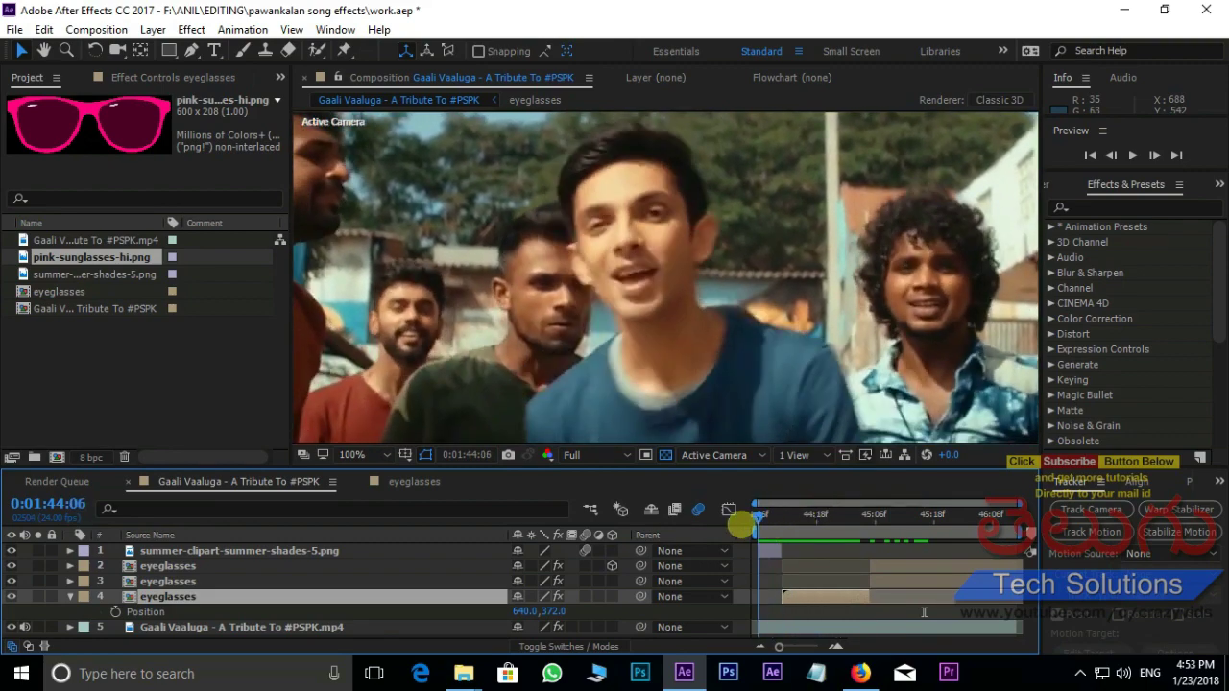
{"action": "key", "text": "space"}
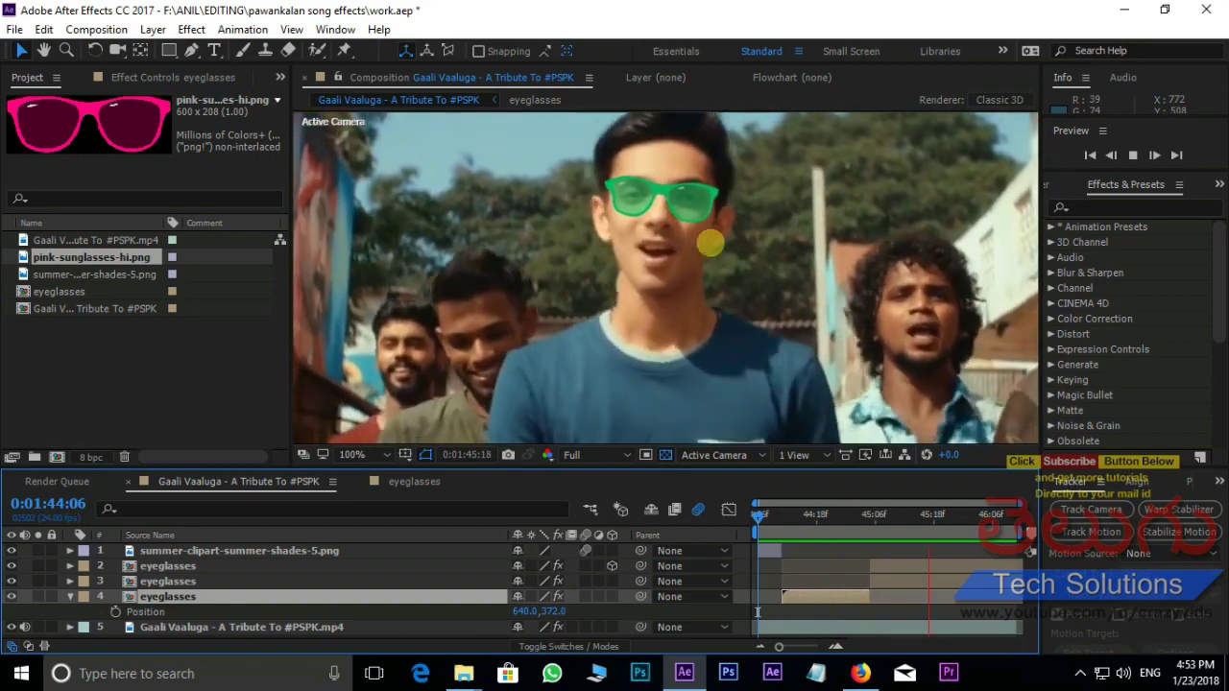
{"action": "key", "text": "h"}
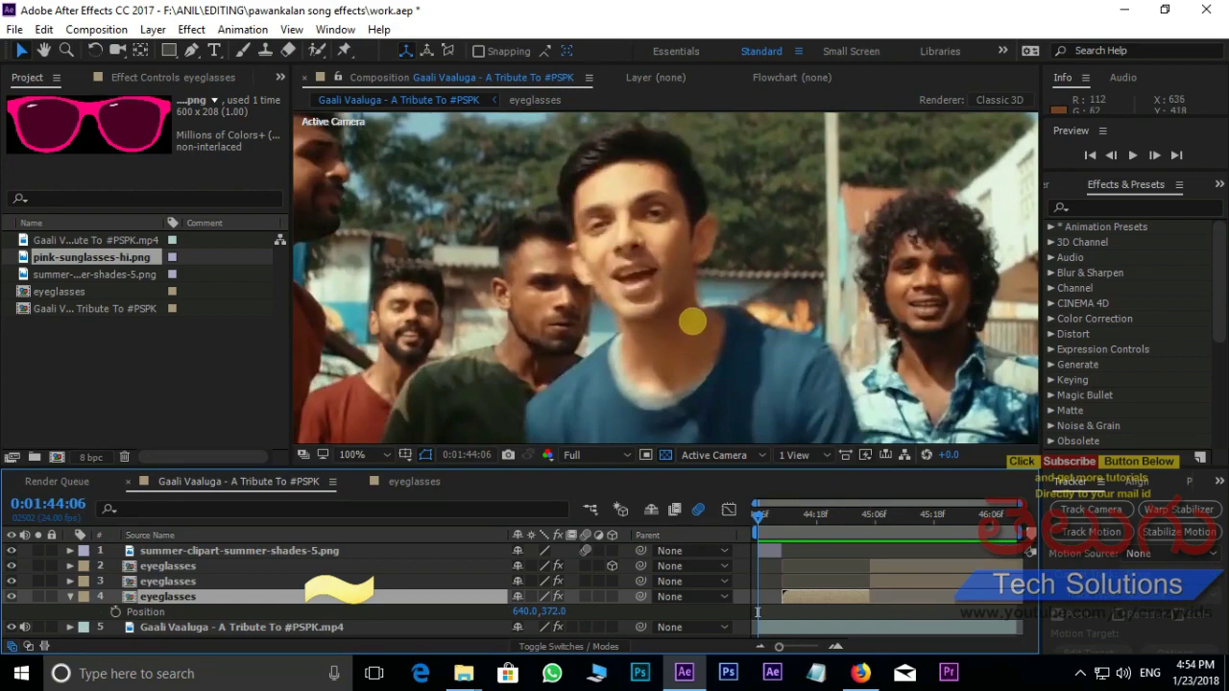
{"action": "key", "text": "grave"}
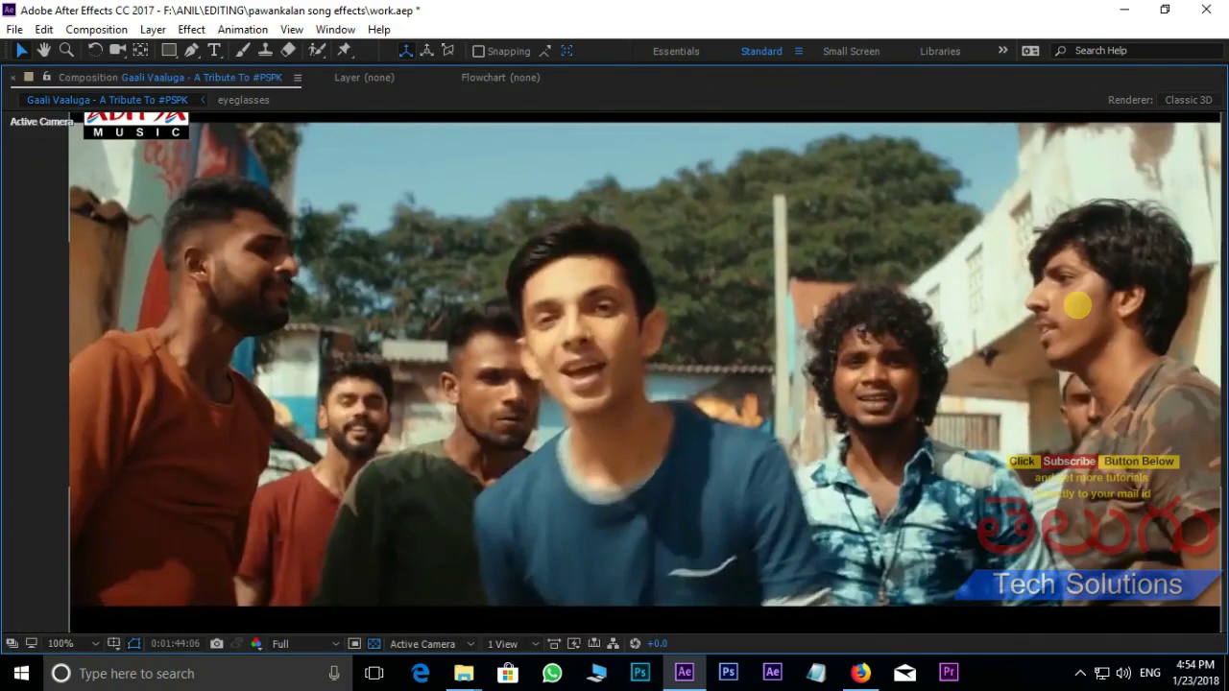
{"action": "key", "text": "v"}
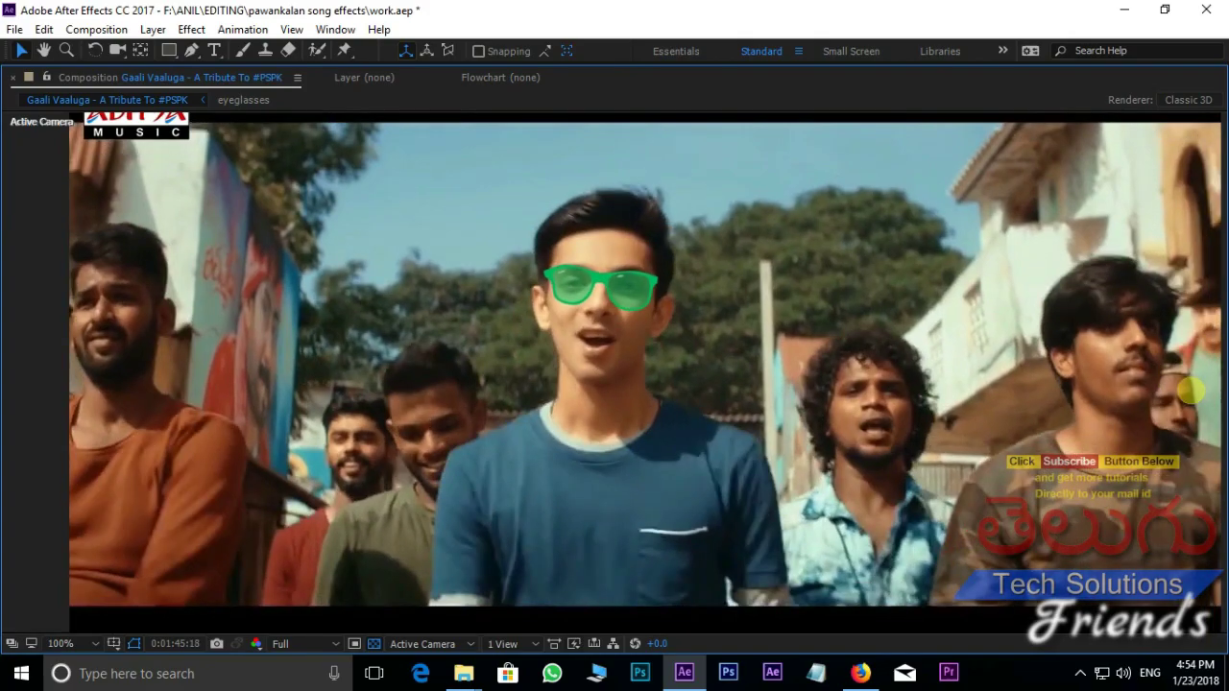